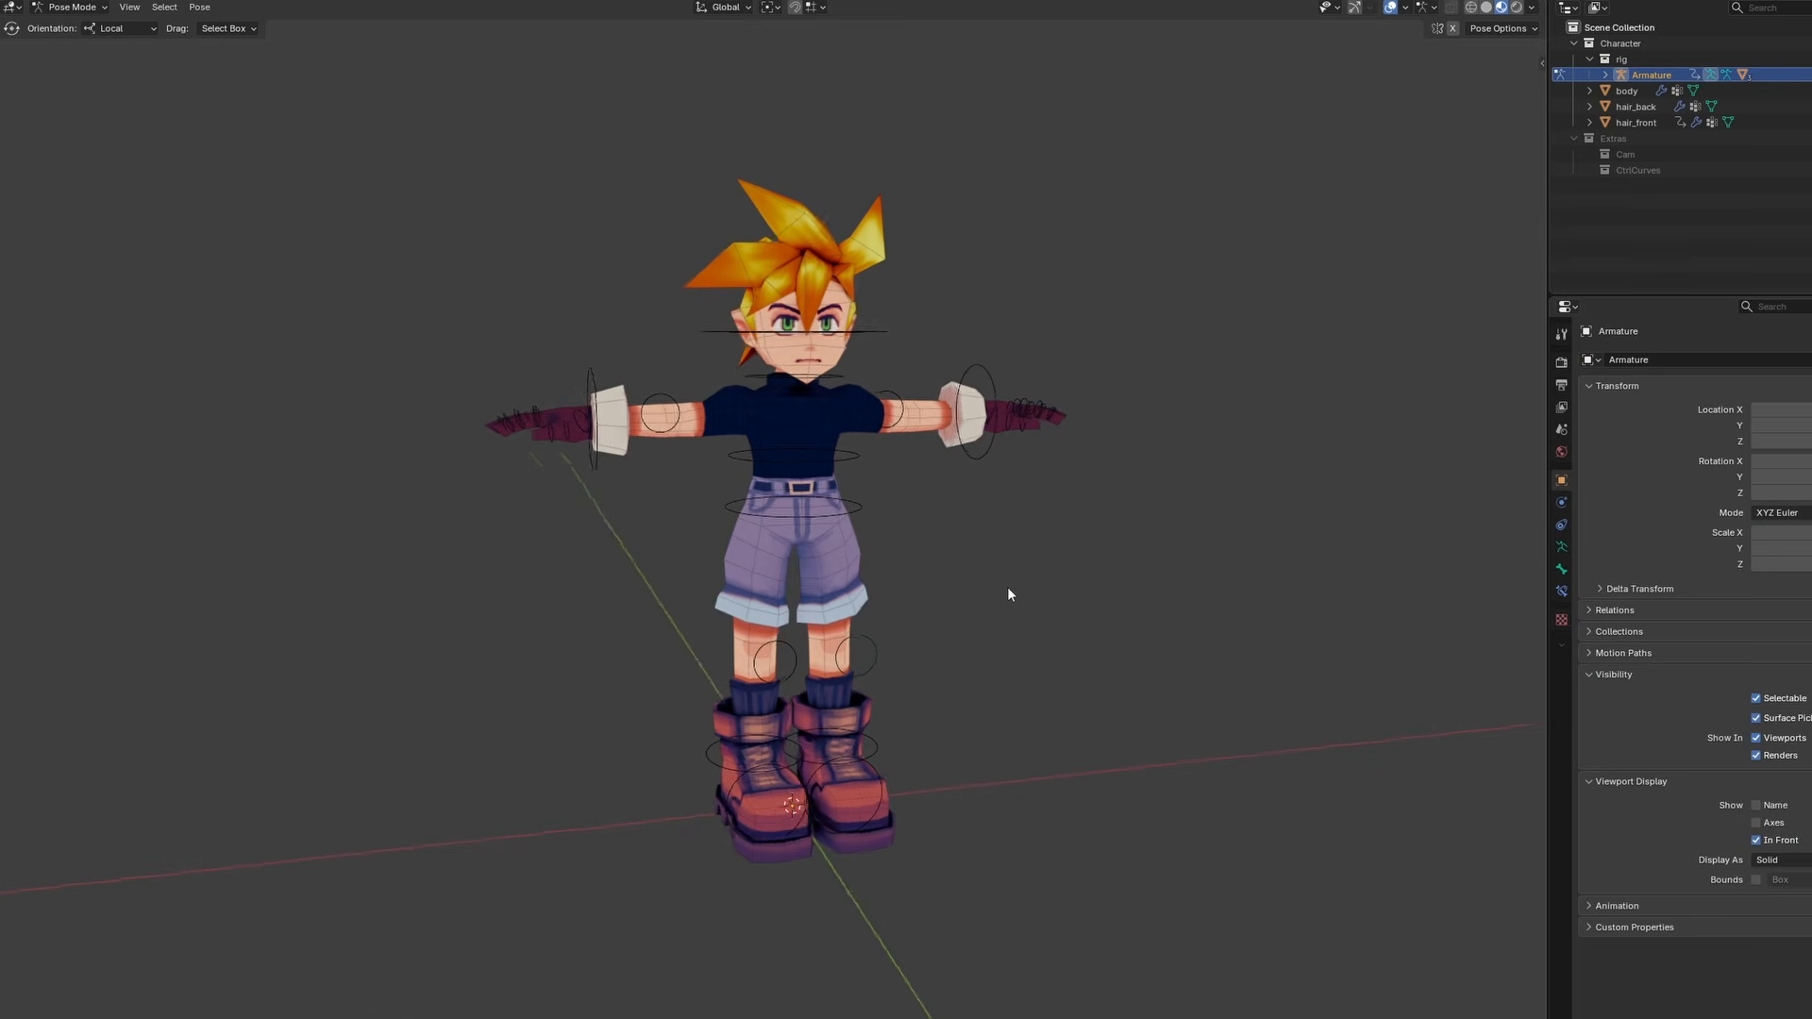
Assign the Circle custom shape to the right foot IK control bone and hide the right shin bone
middle_drag(1008, 594, 119, 590)
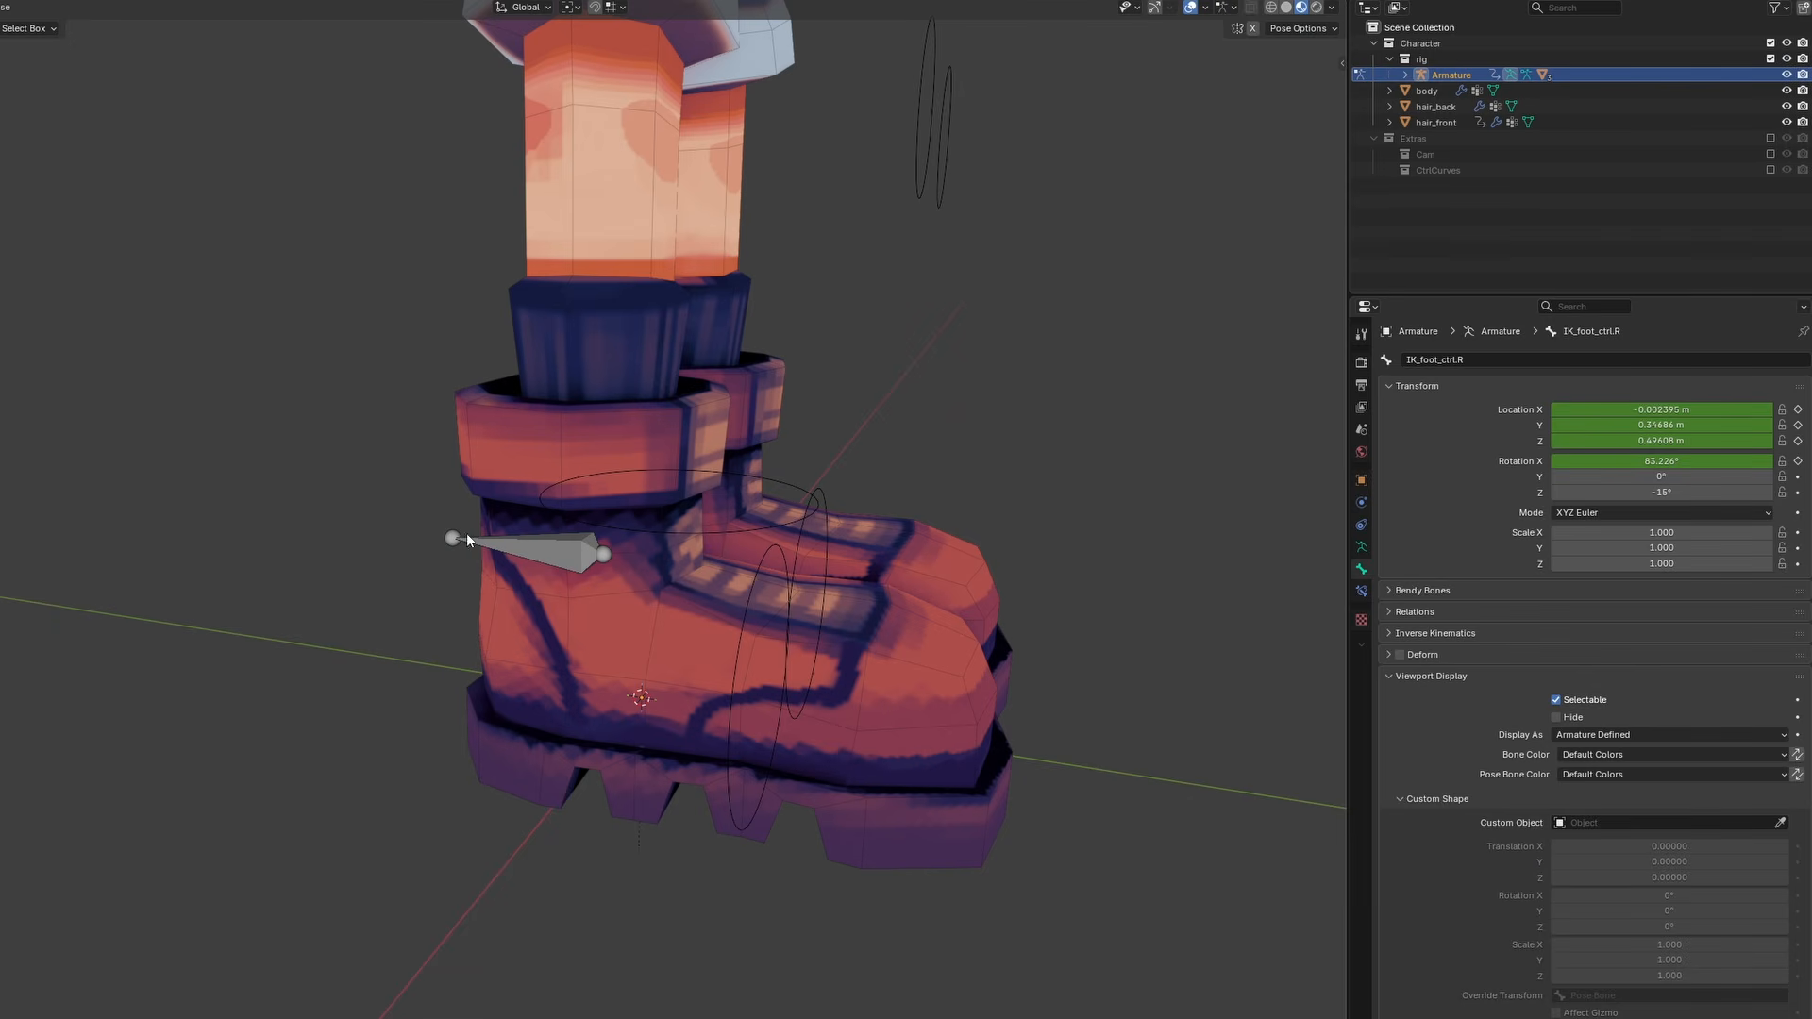
click(460, 536)
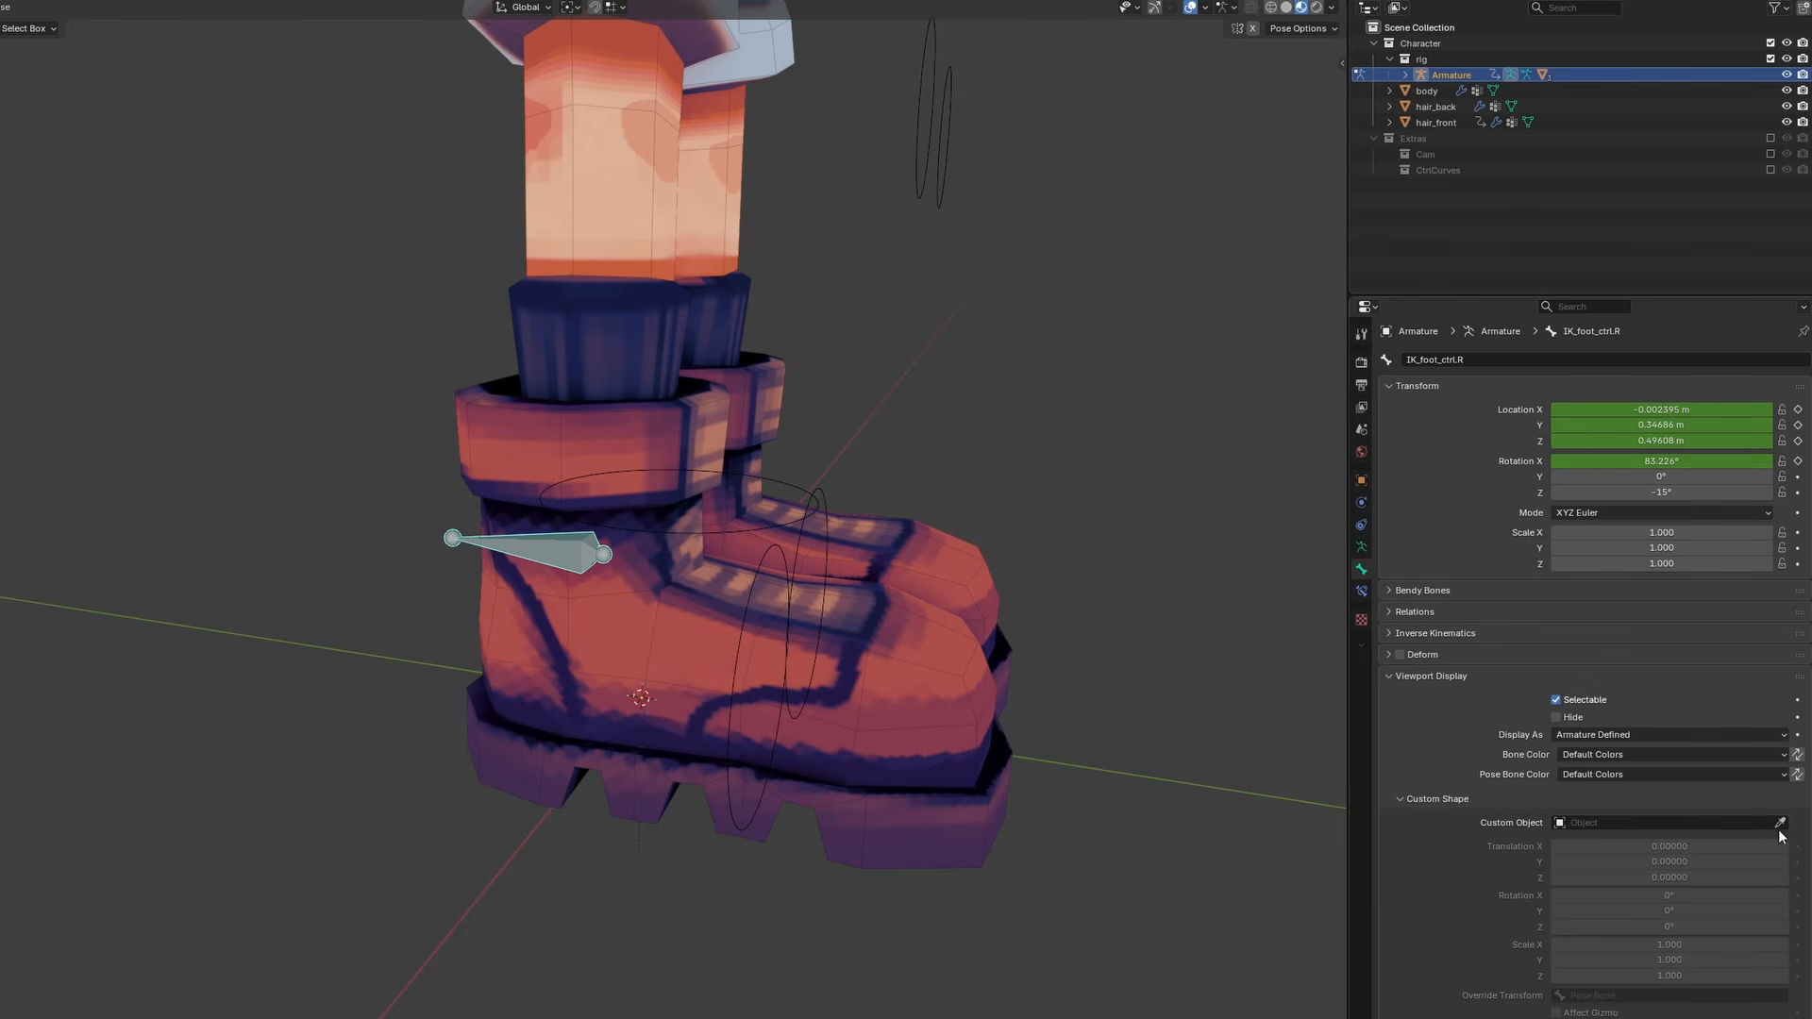
click(1599, 824)
text(Circ)
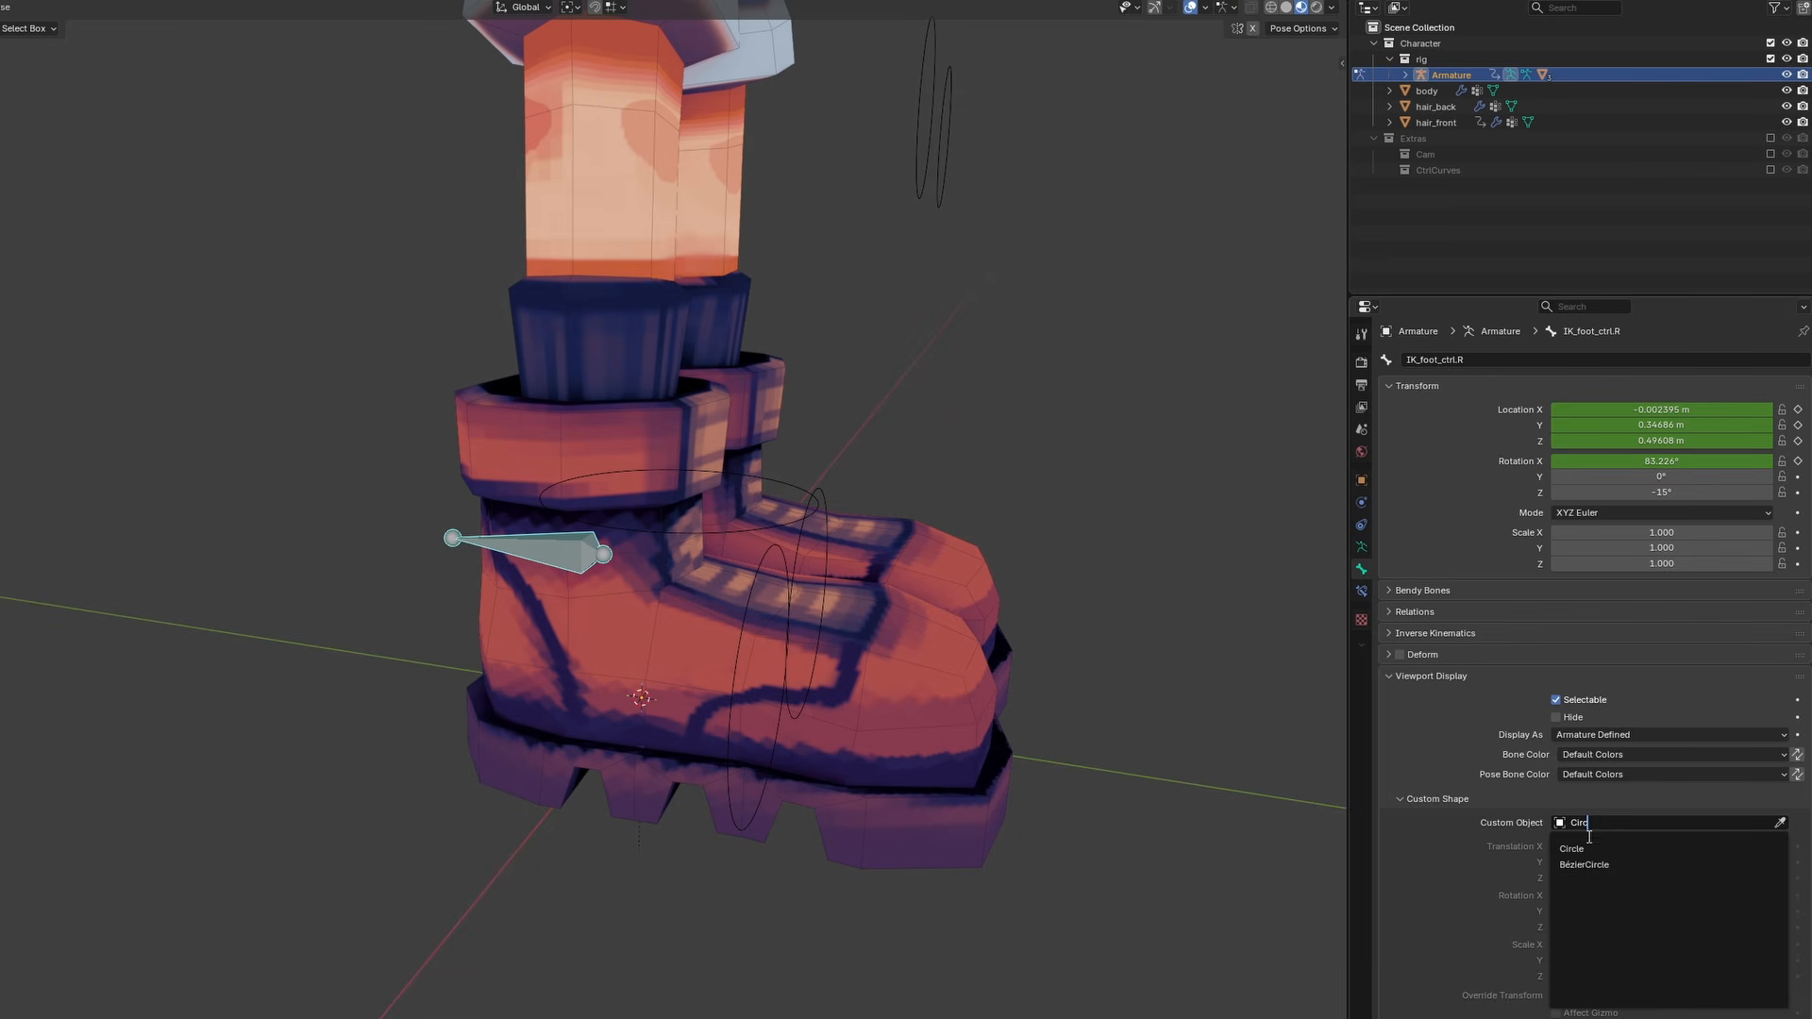
click(1585, 848)
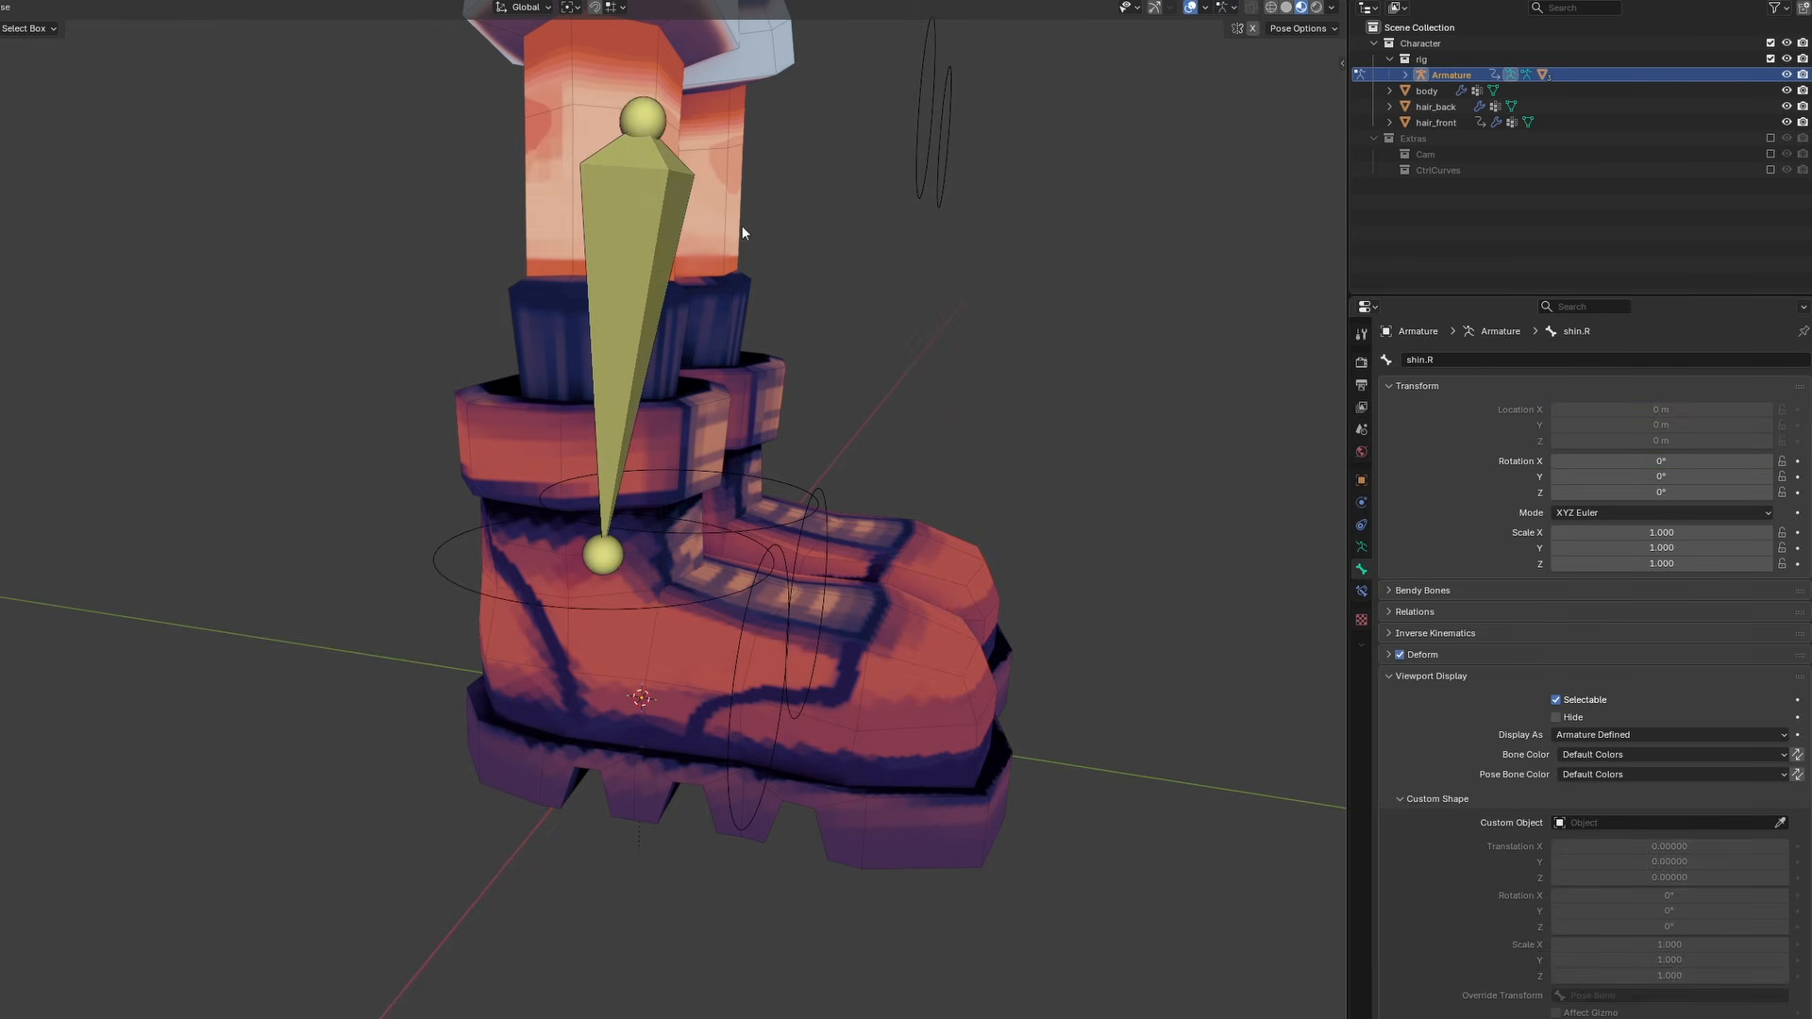
click(612, 286)
click(1557, 718)
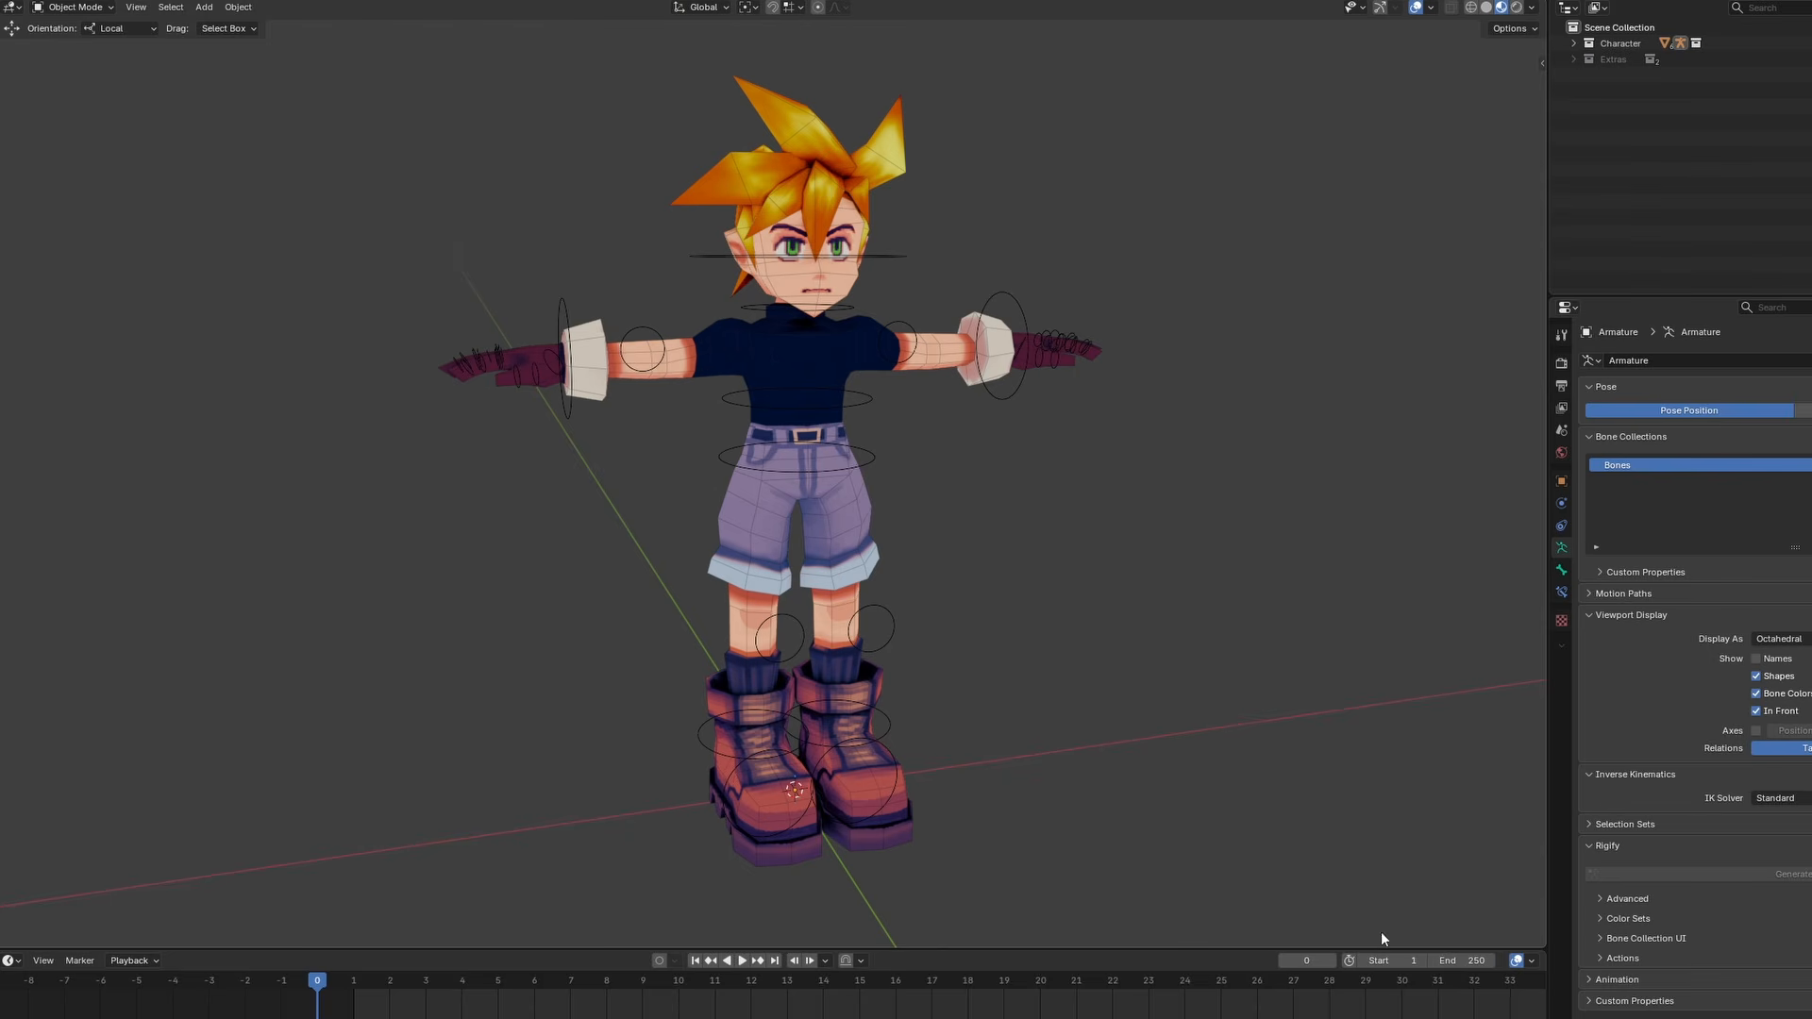
Set the animation's end frame to 24
click(1457, 957)
text(24)
key(Return)
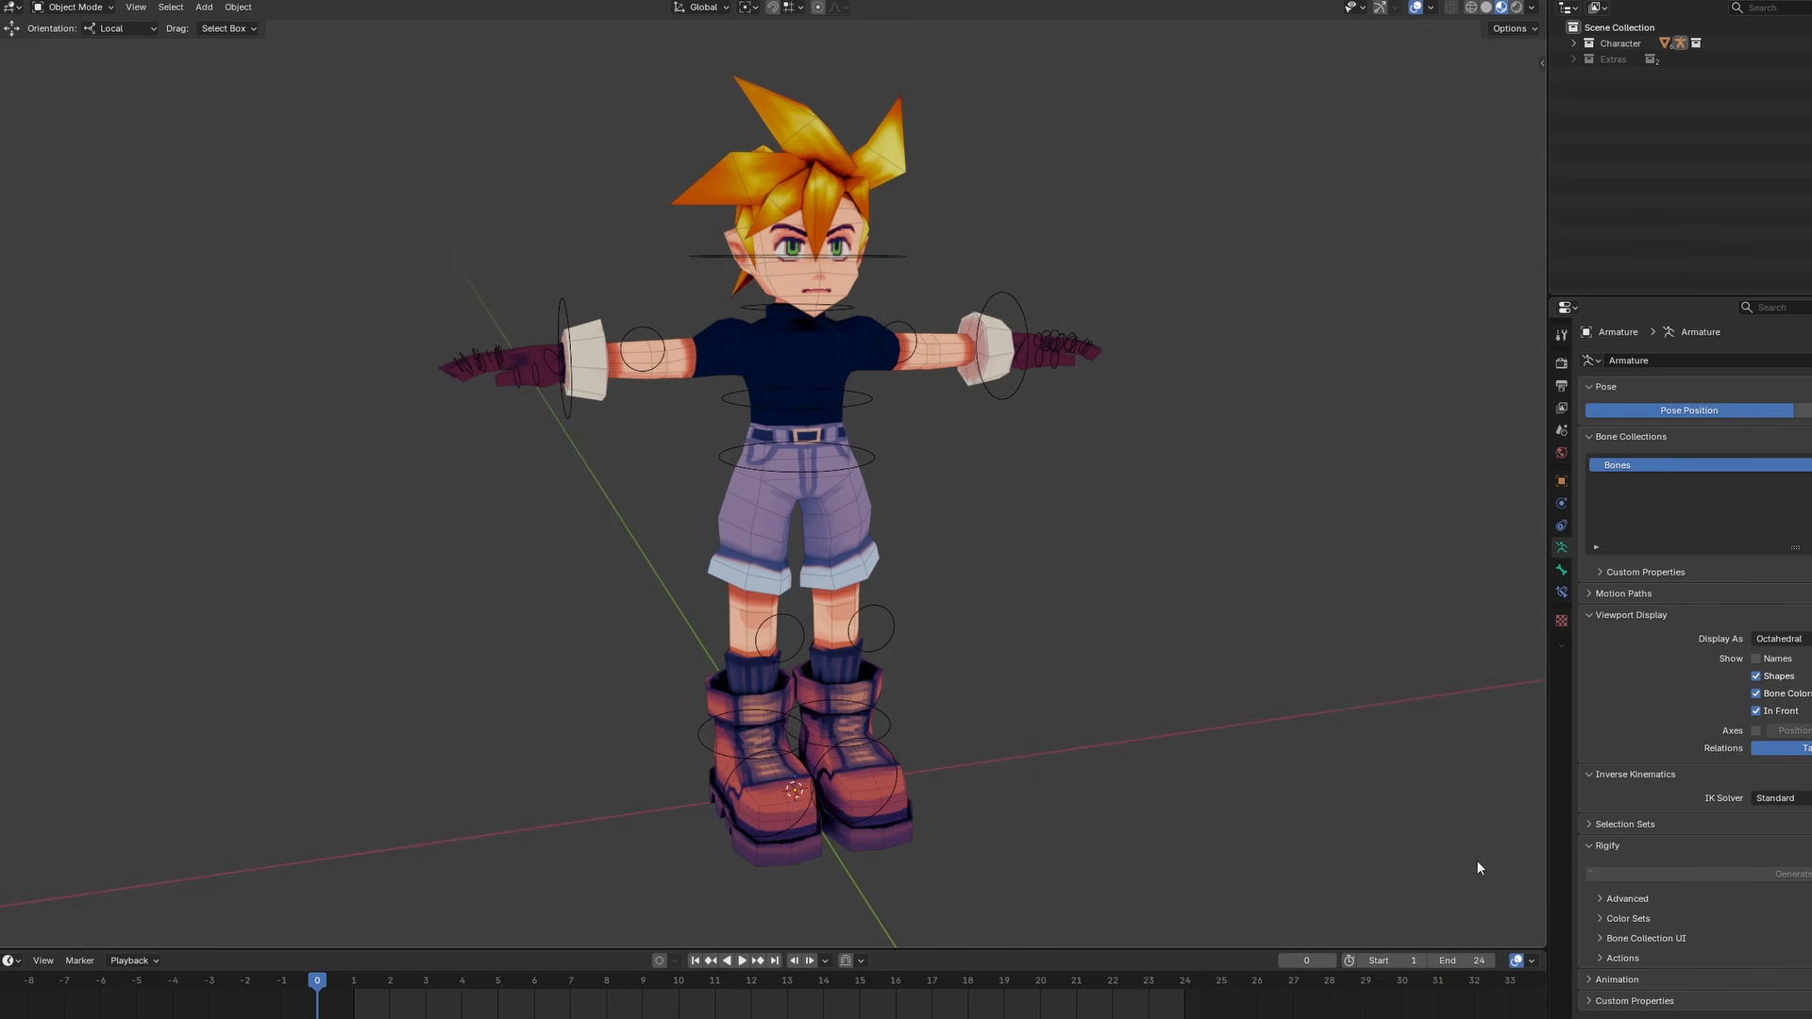
Set the default F-Curve interpolation to Linear in the animation preferences
key(ctrl+comma)
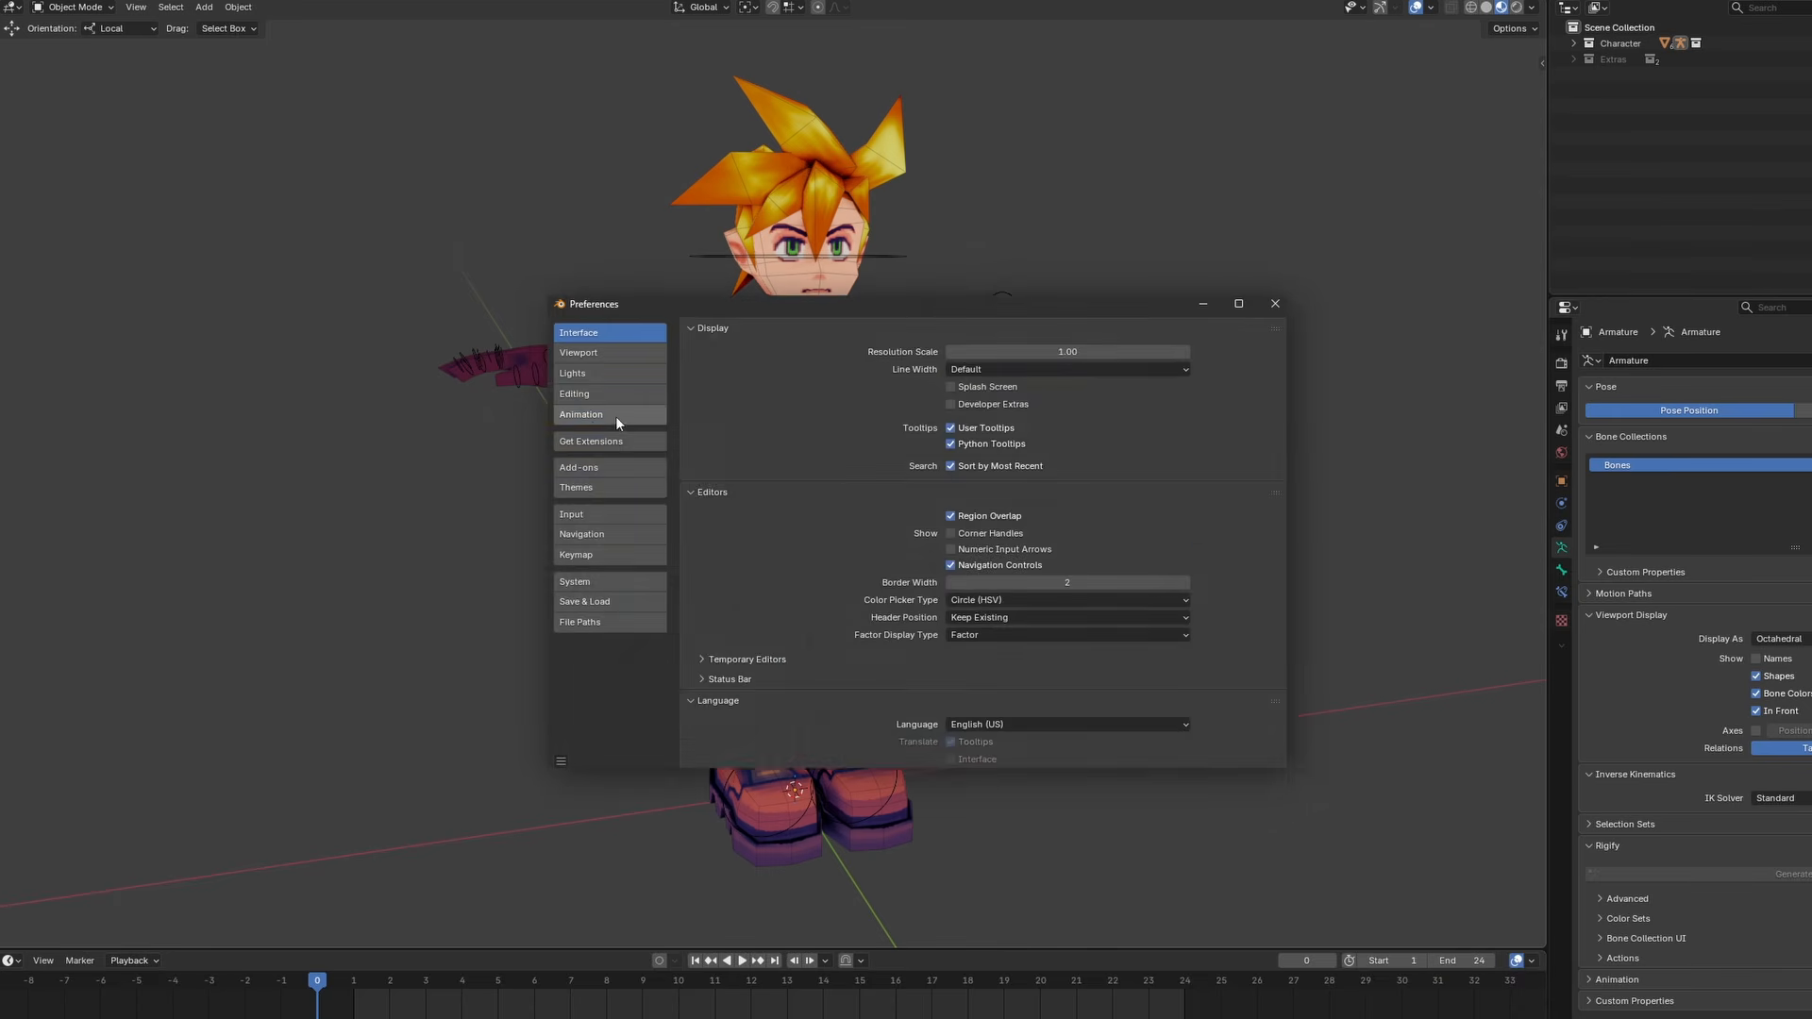
click(613, 415)
click(897, 692)
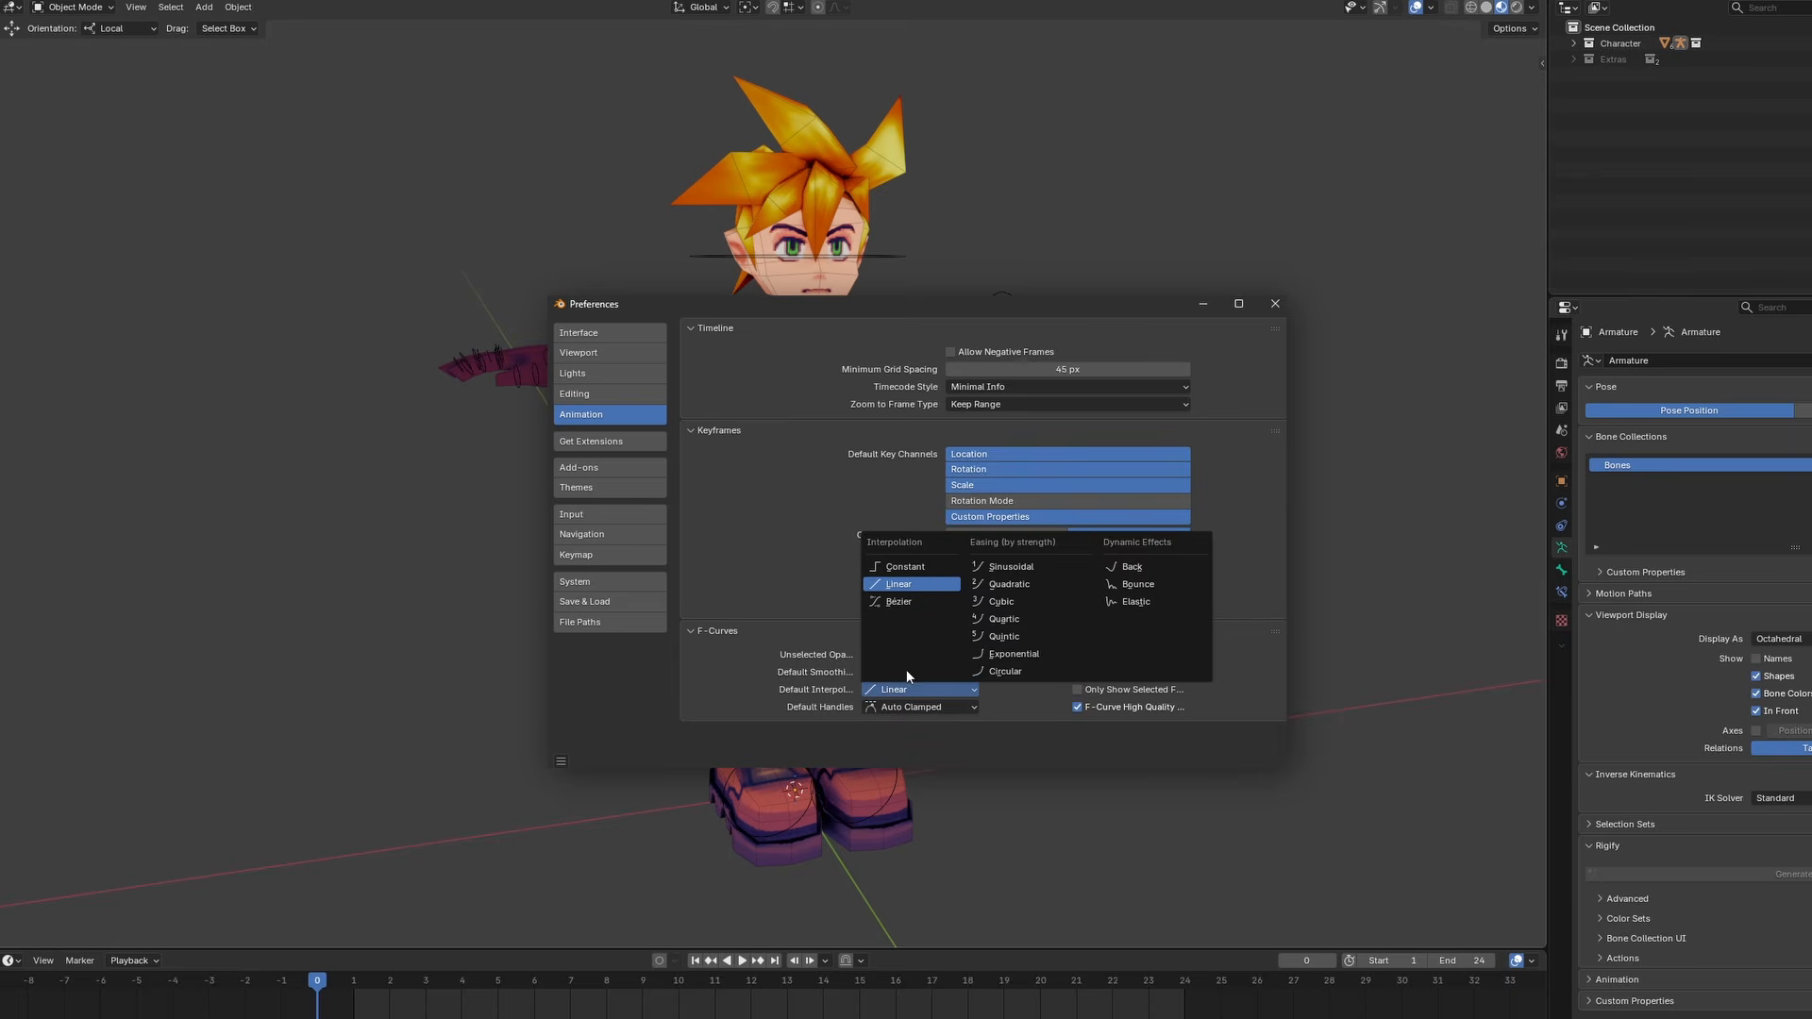
click(925, 585)
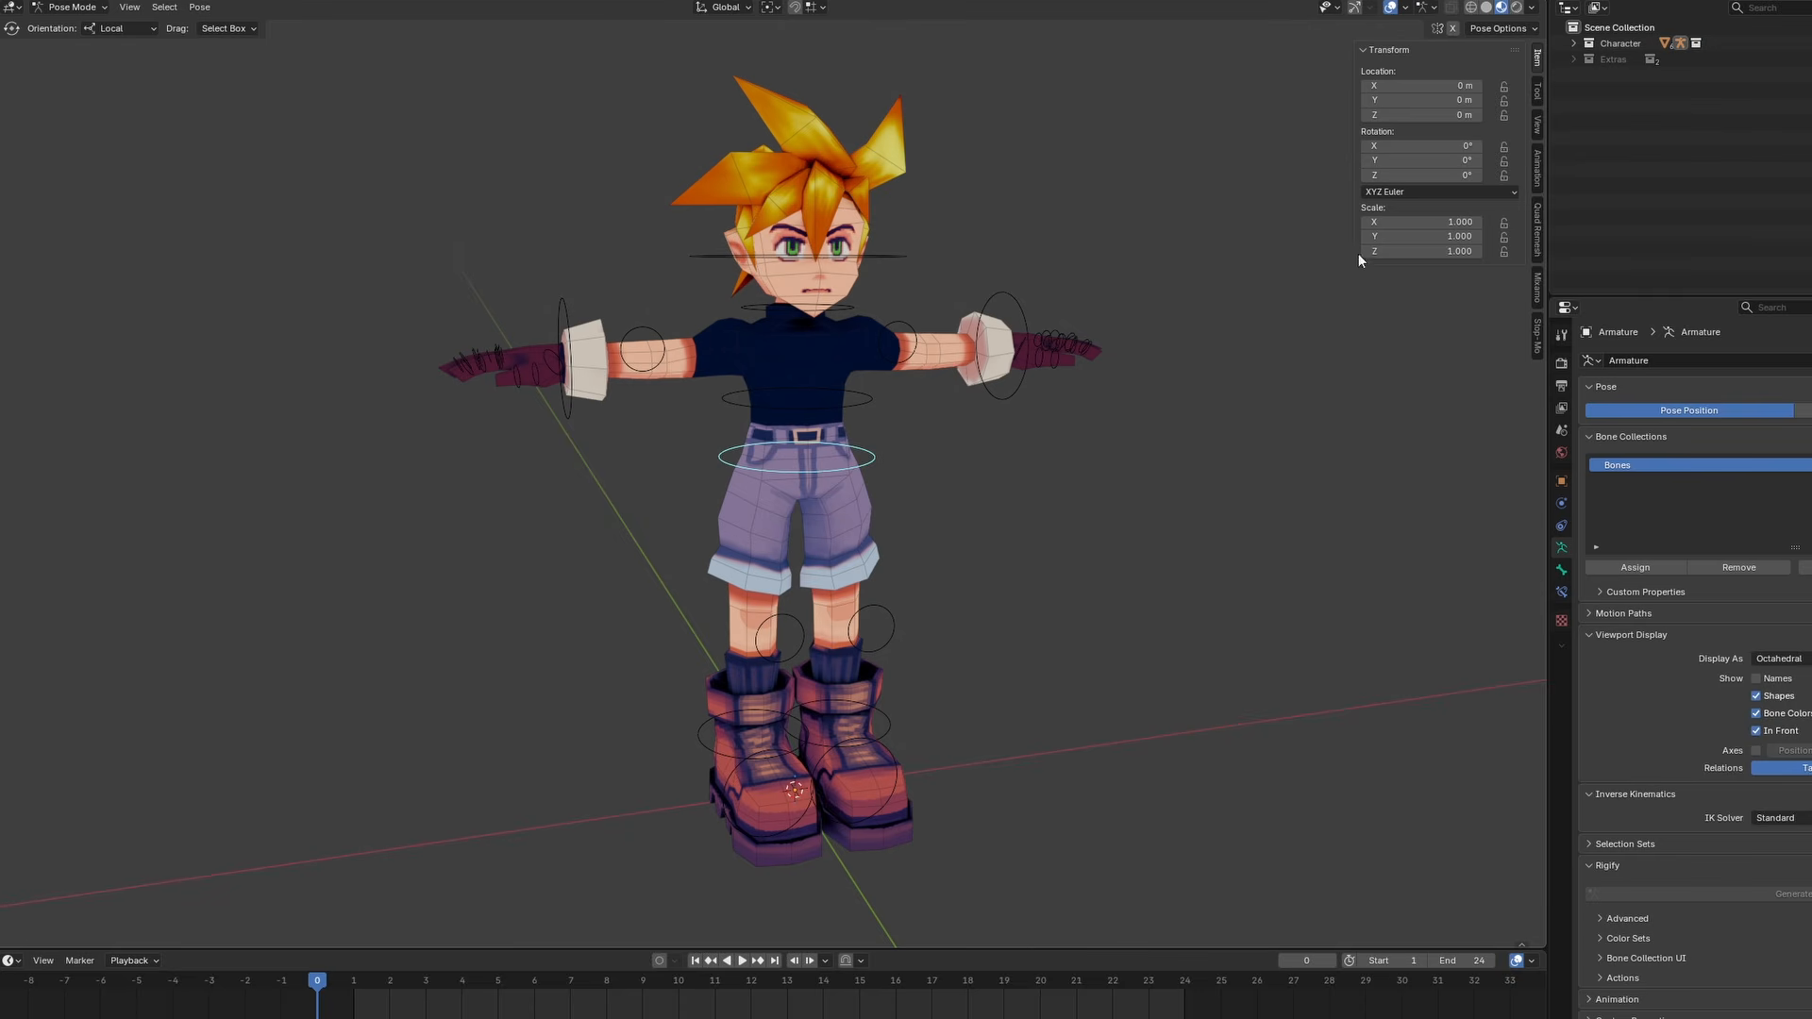
Apply the hip control's XYZ Euler rotation mode to all bones and set the transform orientation to Local
click(1387, 191)
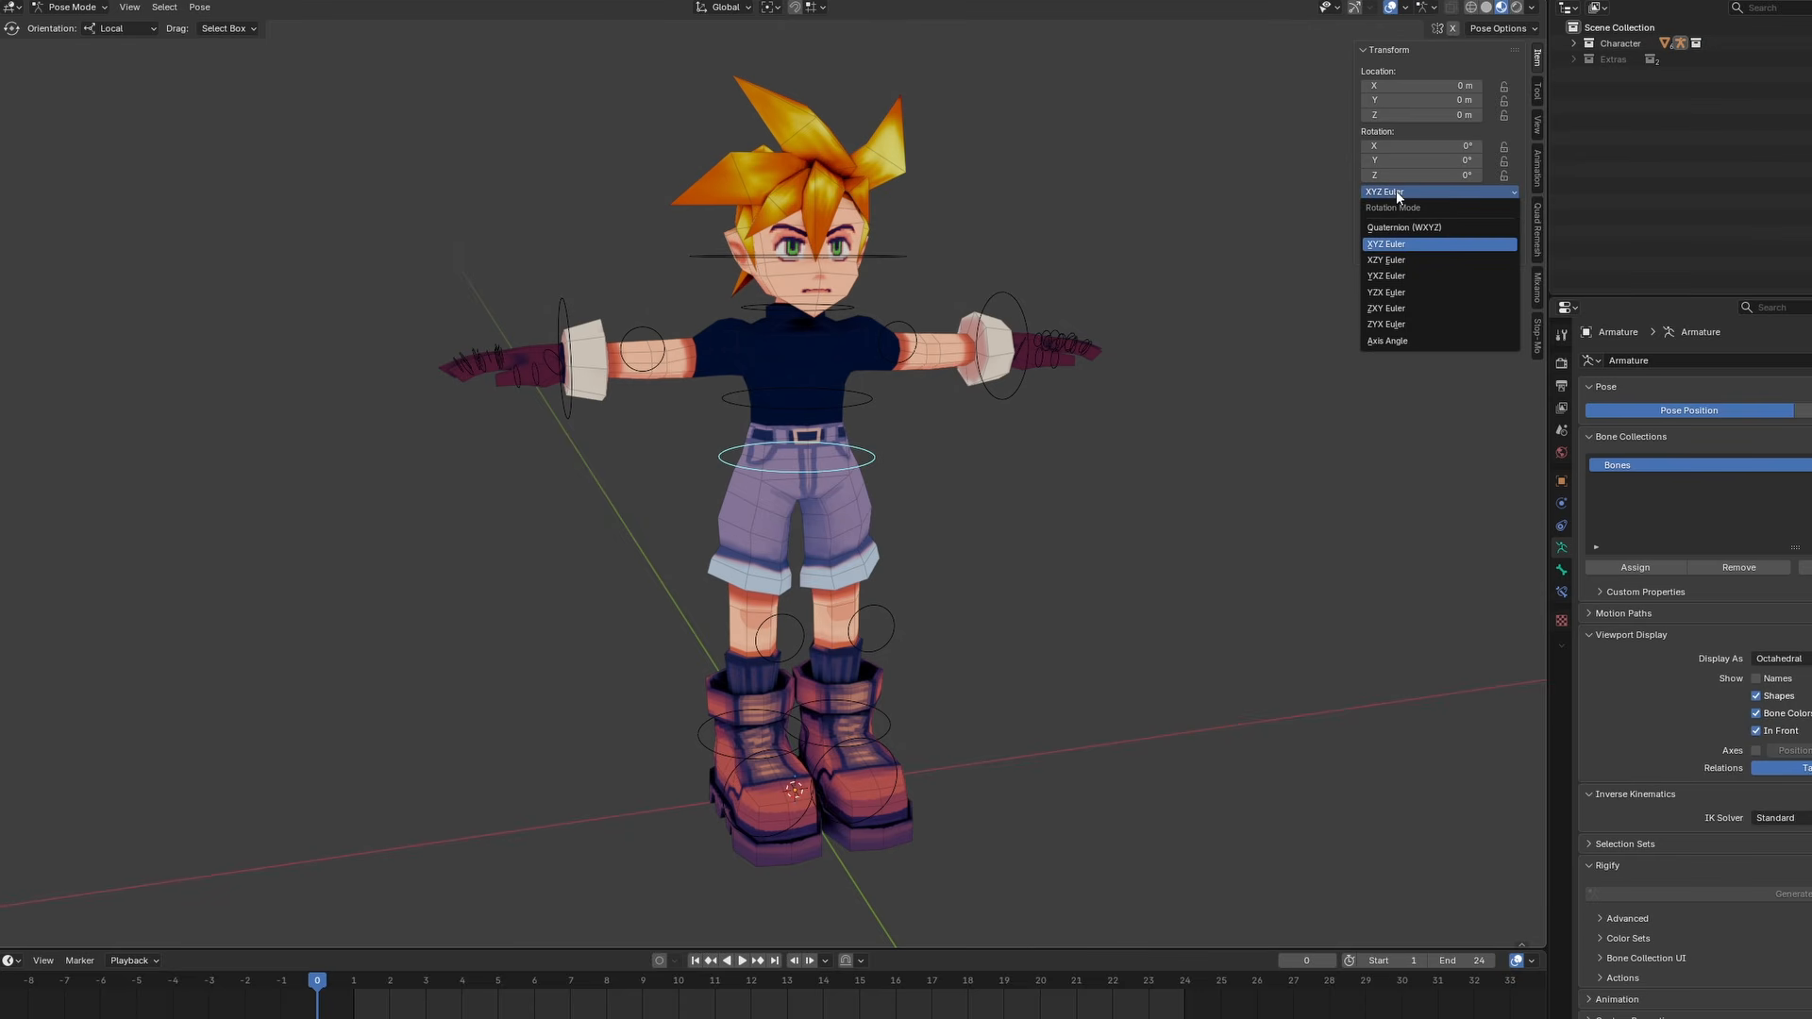
click(1397, 244)
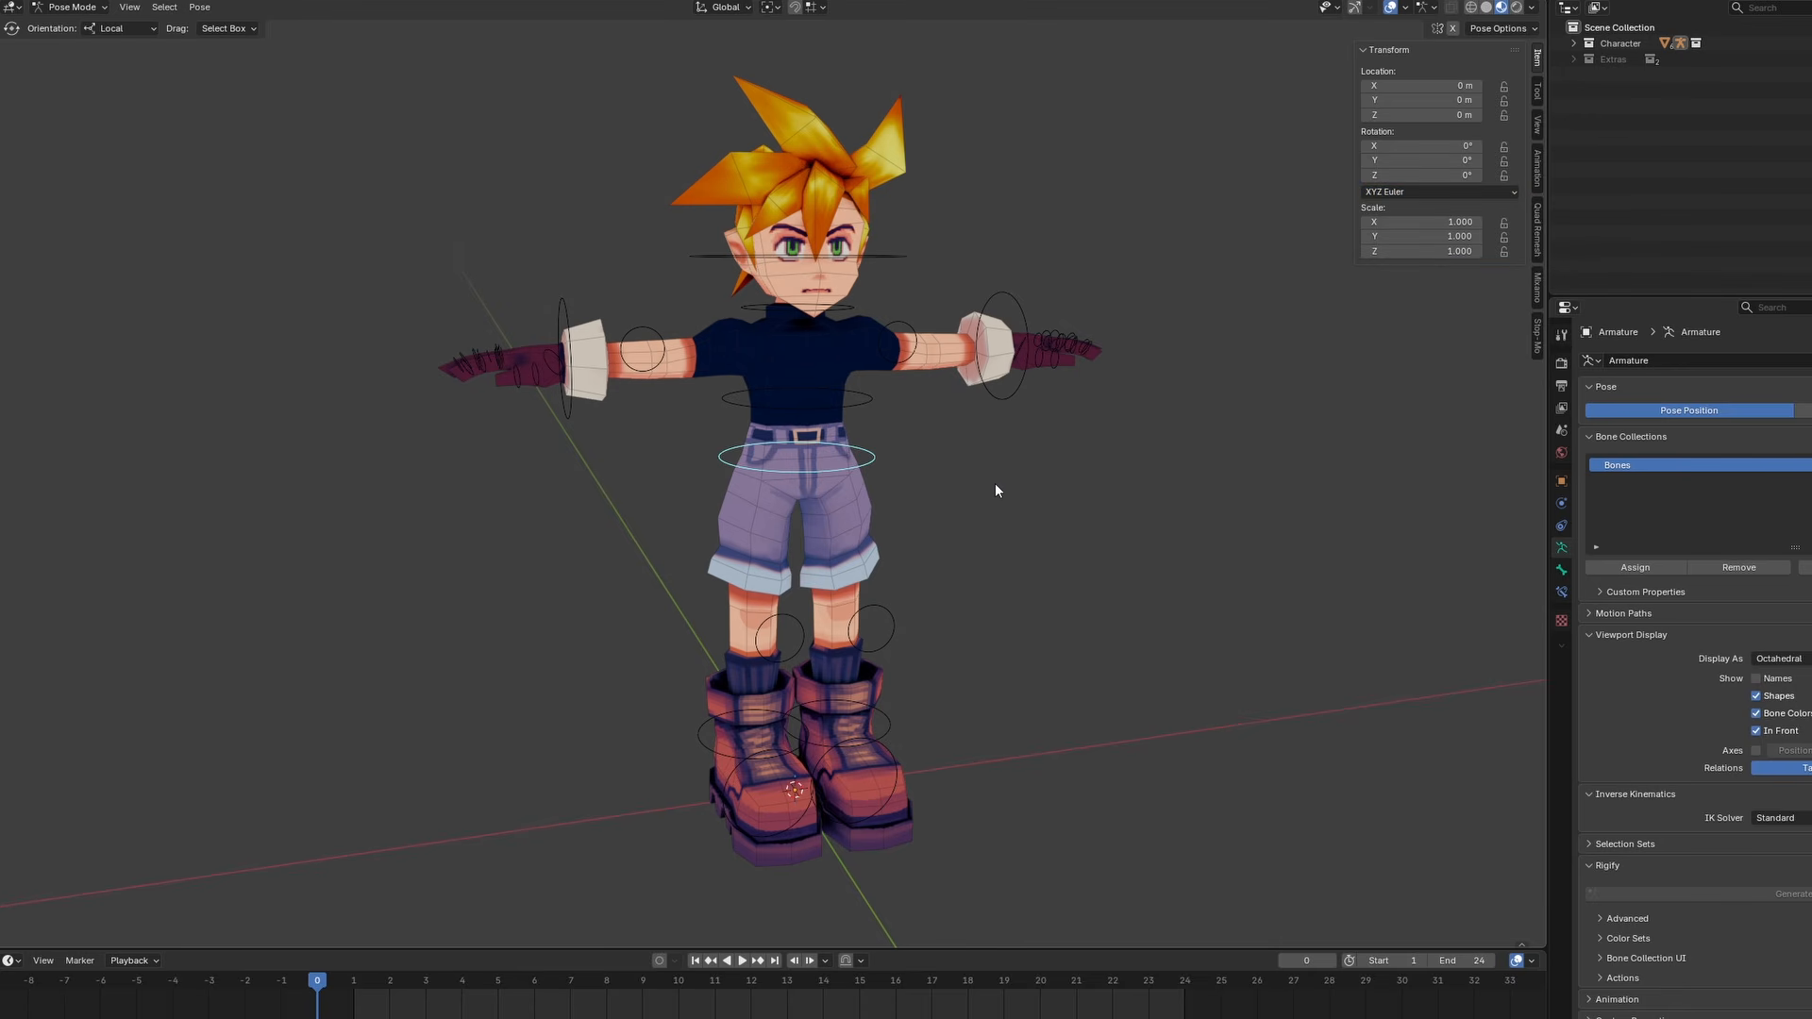
key(a)
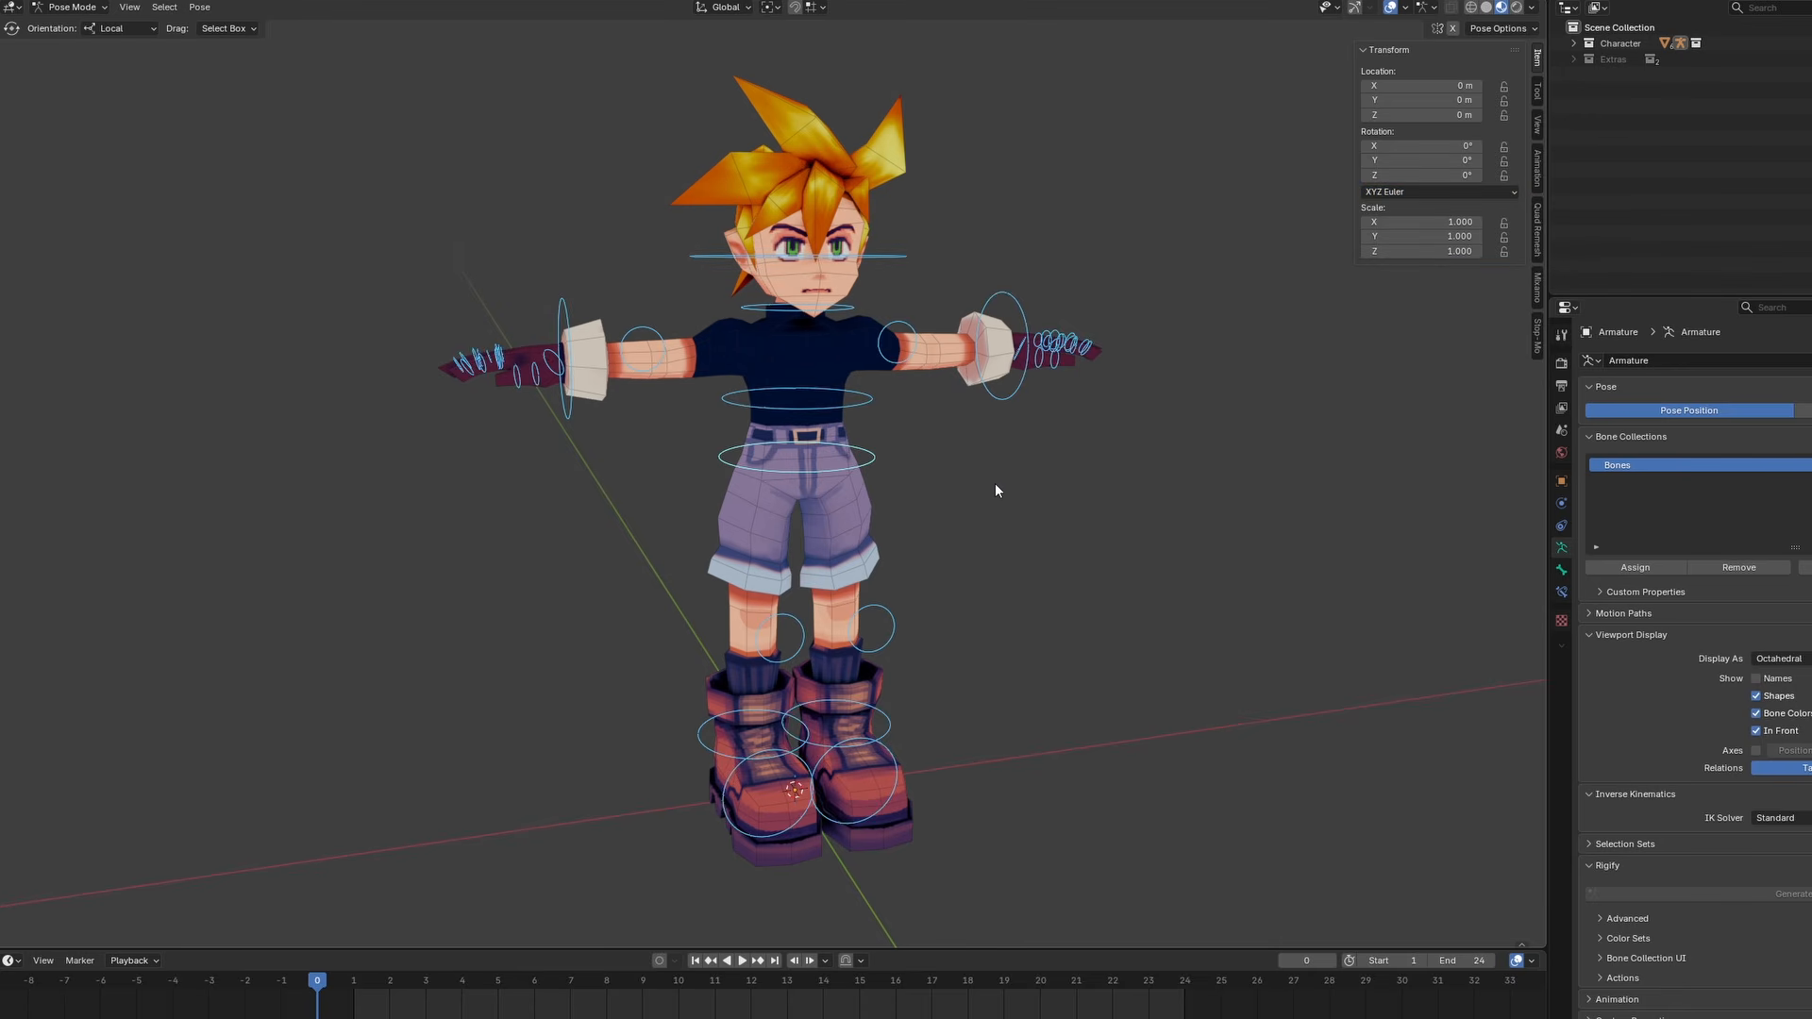
right_click(1400, 191)
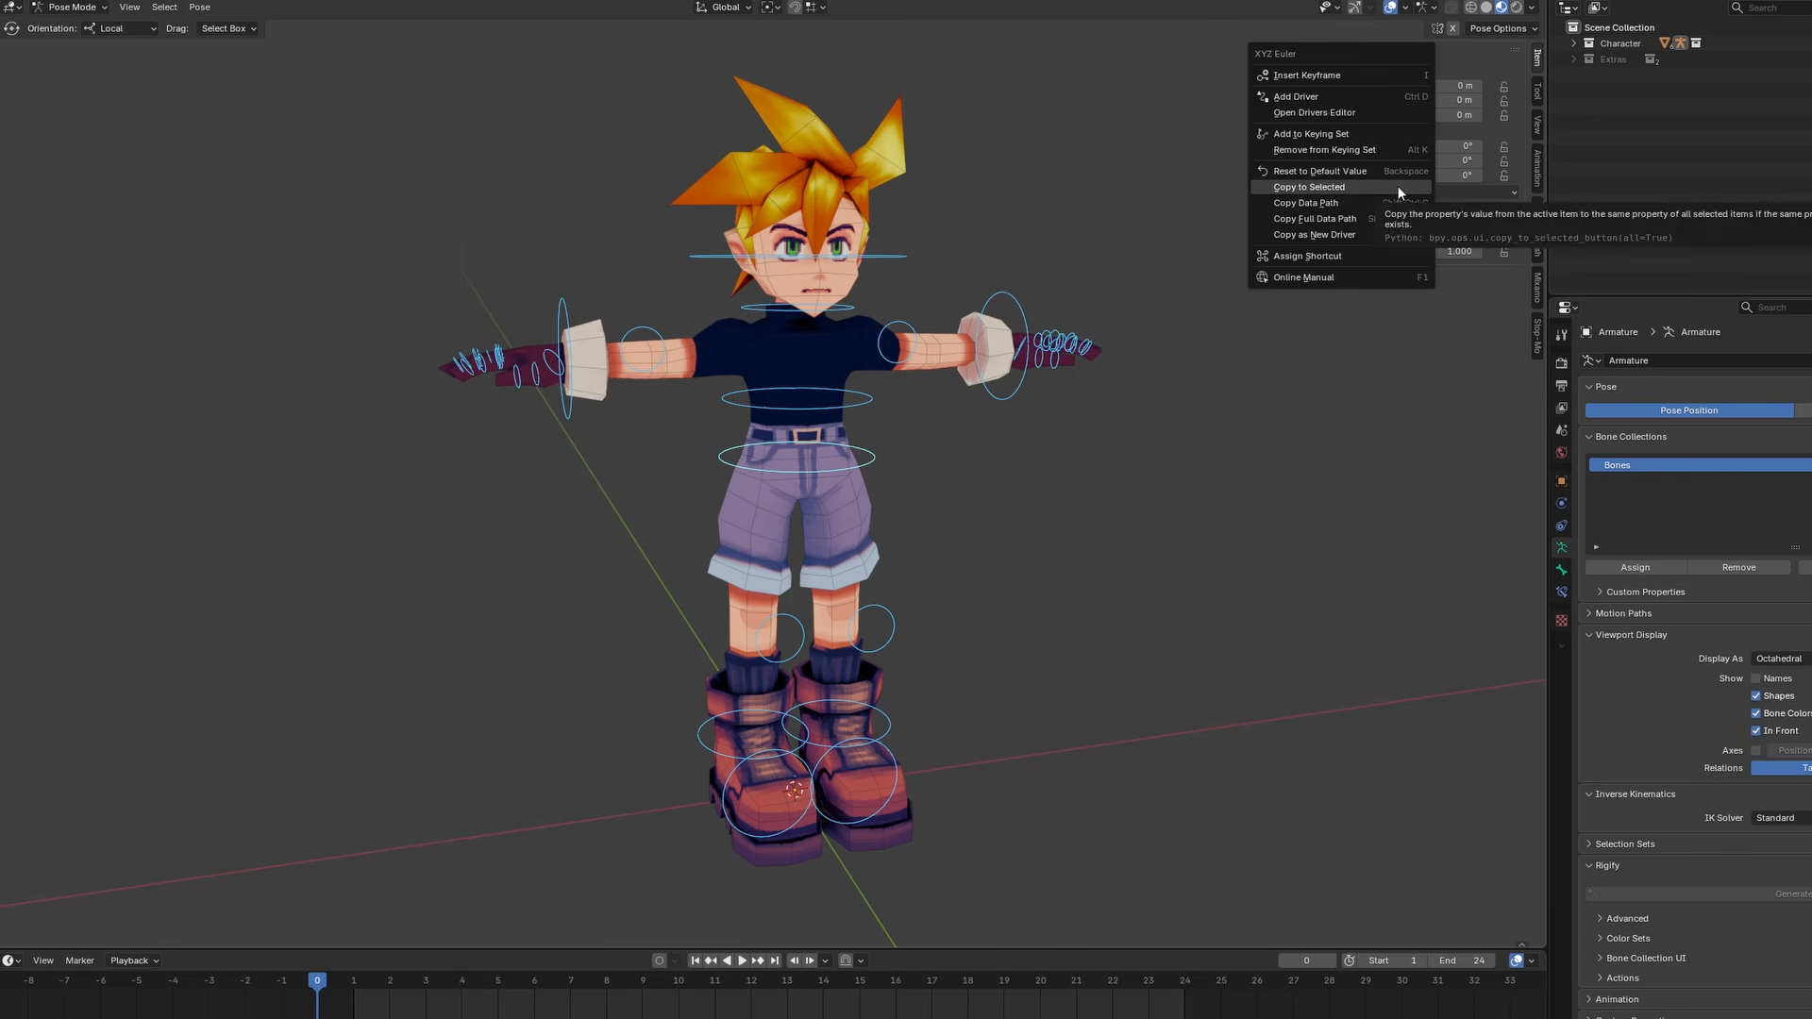
click(722, 8)
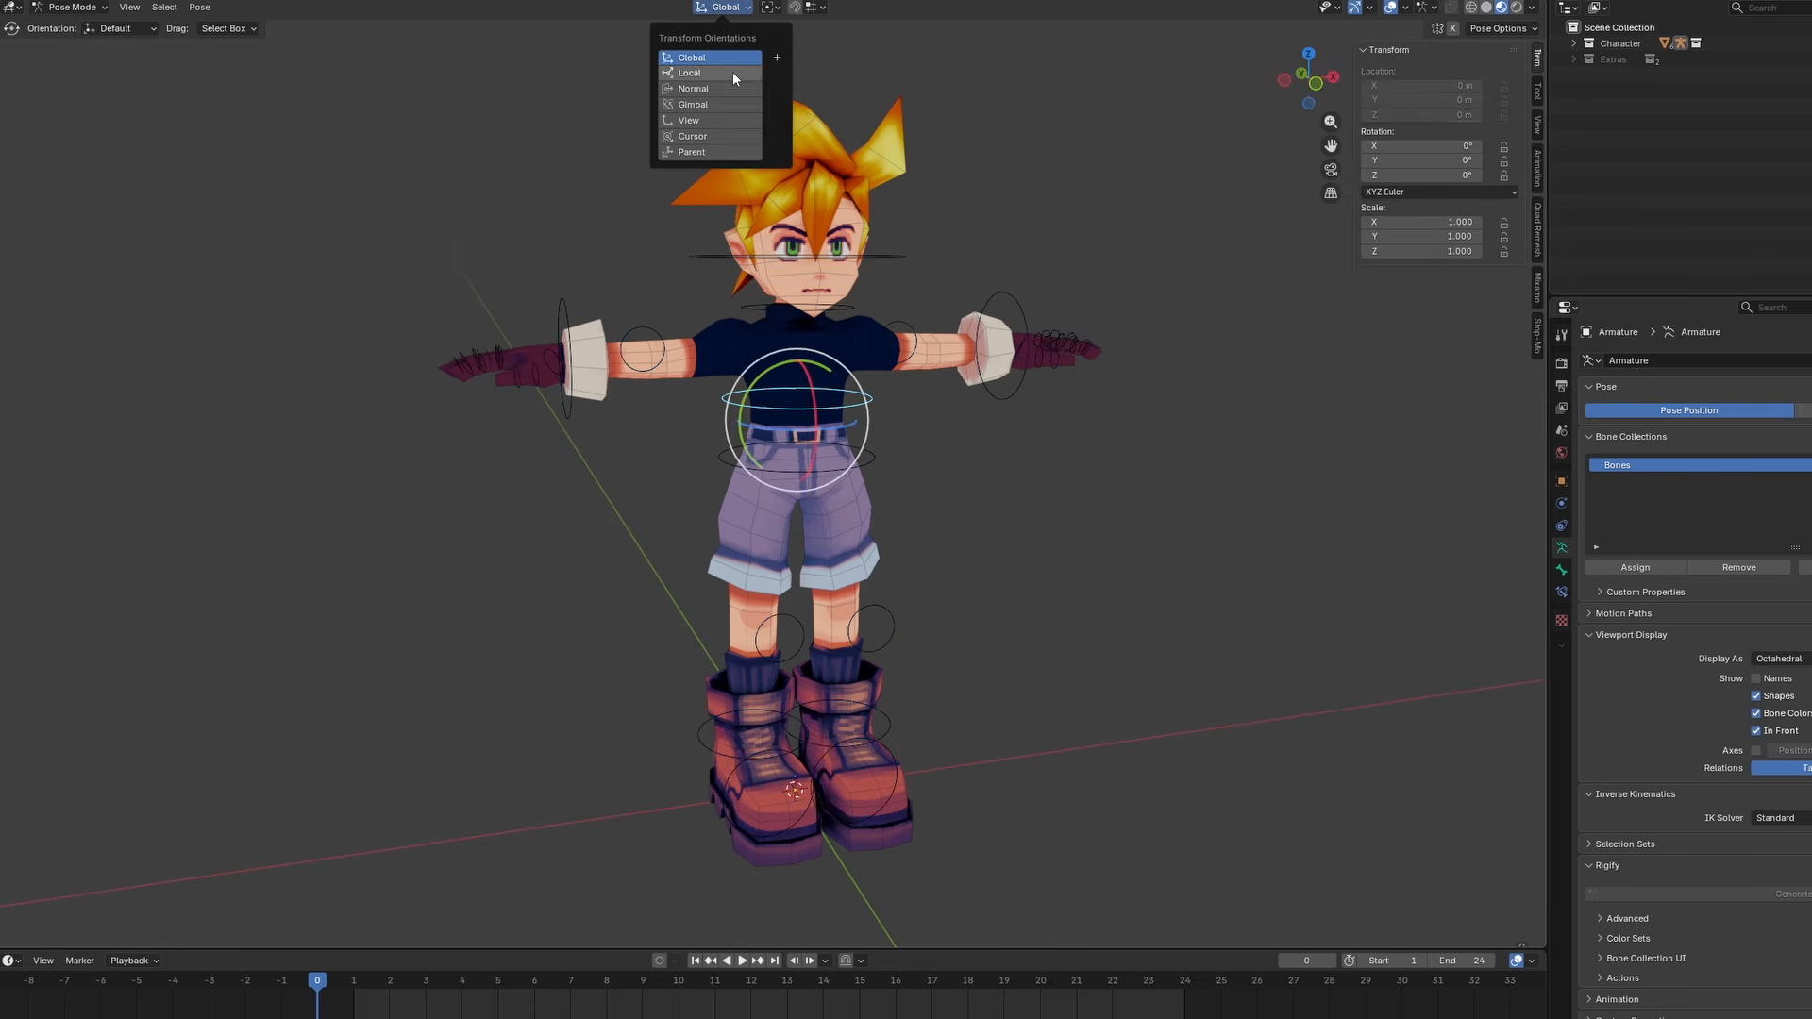
click(733, 75)
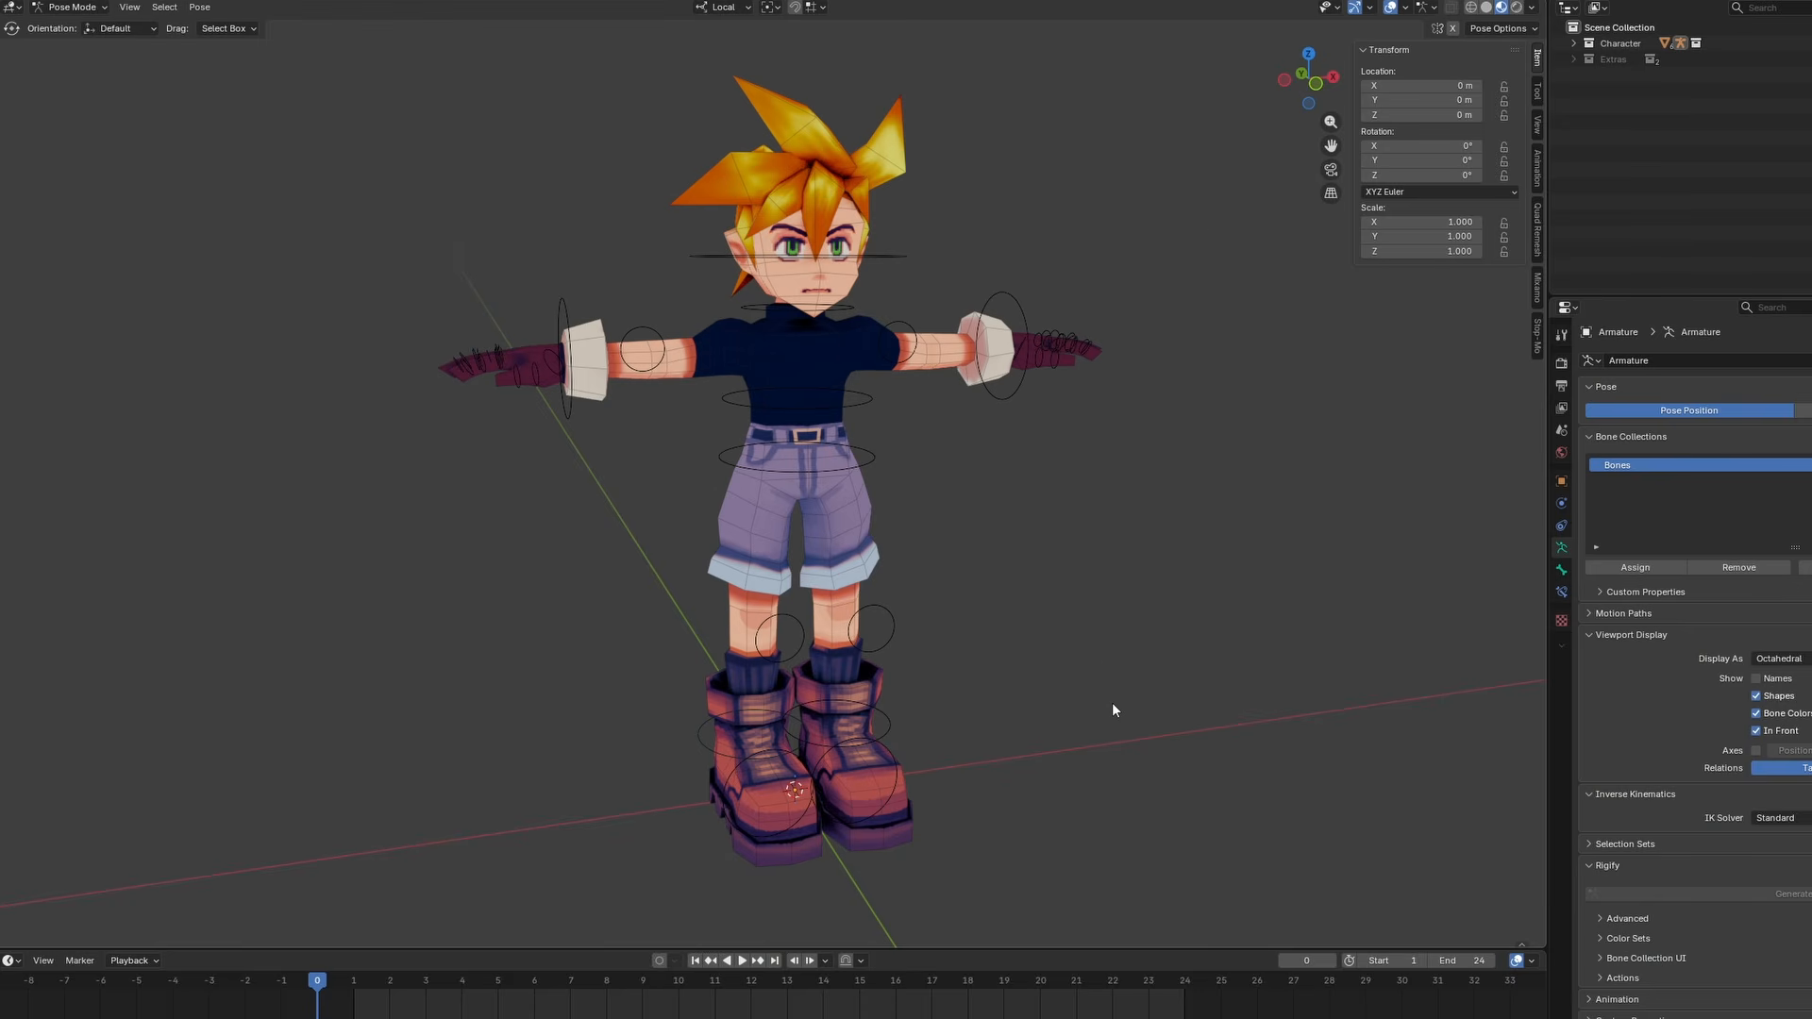
key(grave)
click(1026, 716)
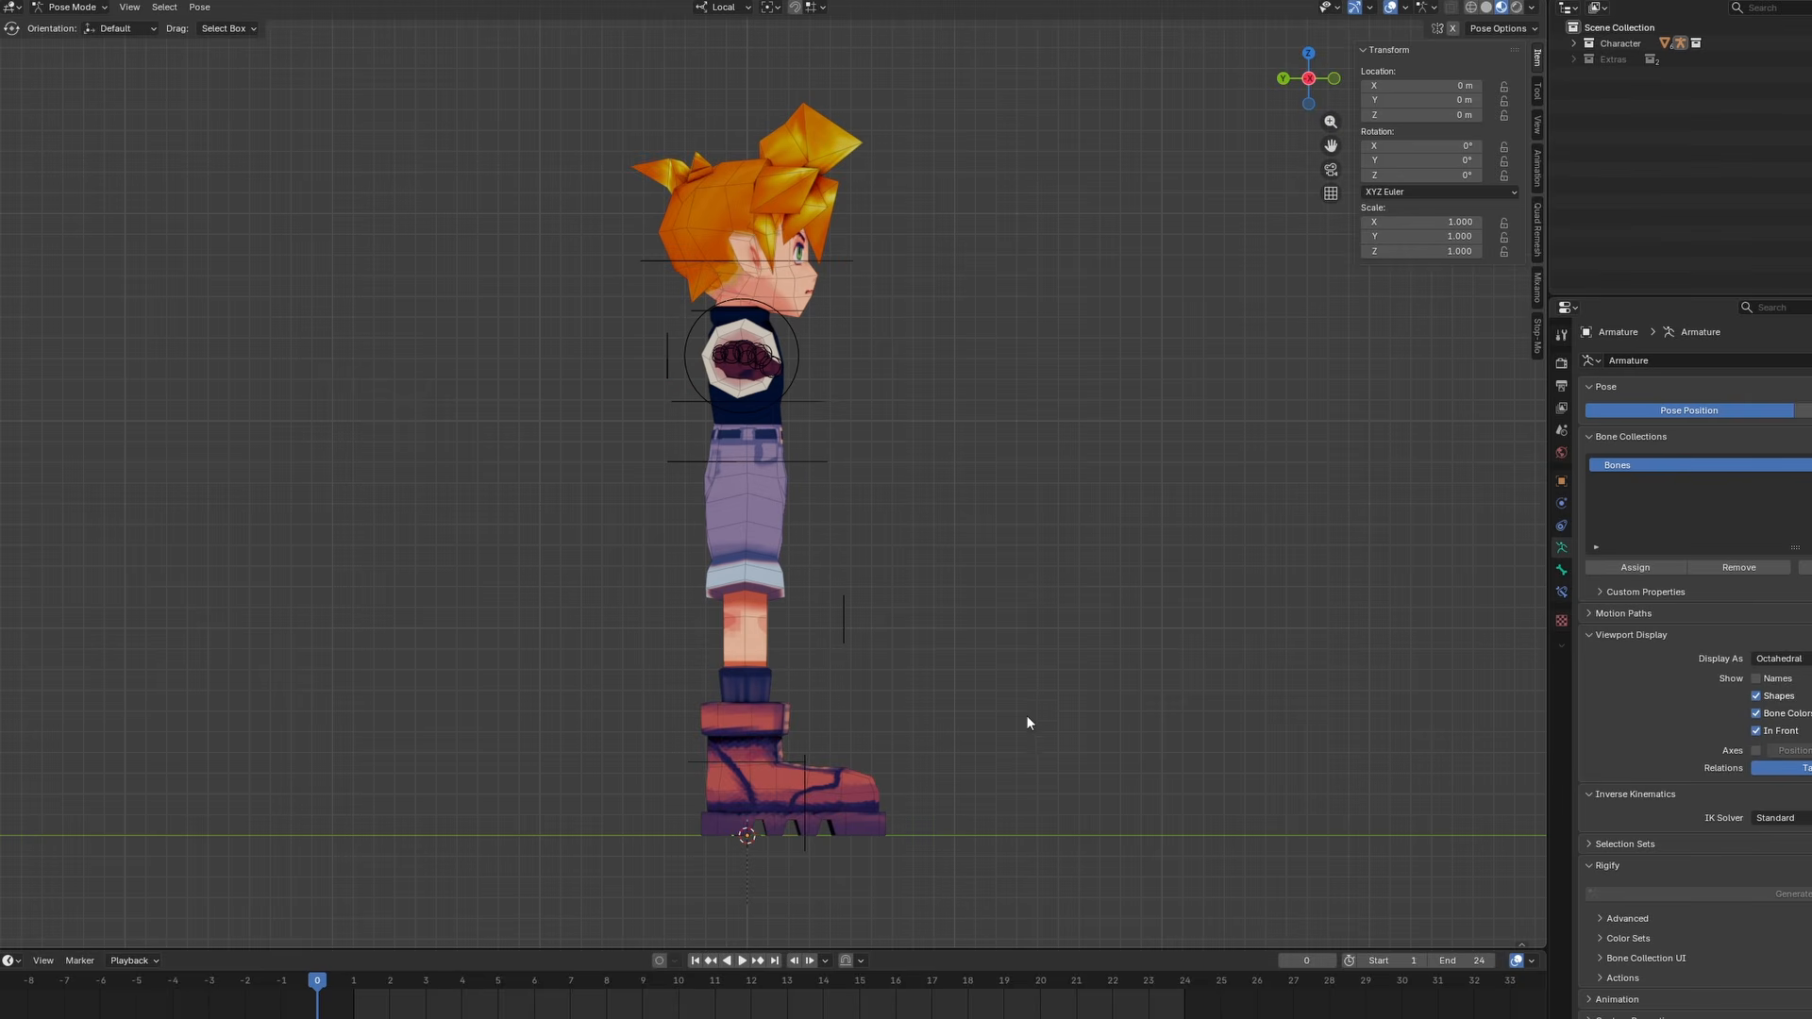
click(699, 762)
key(g)
key(y)
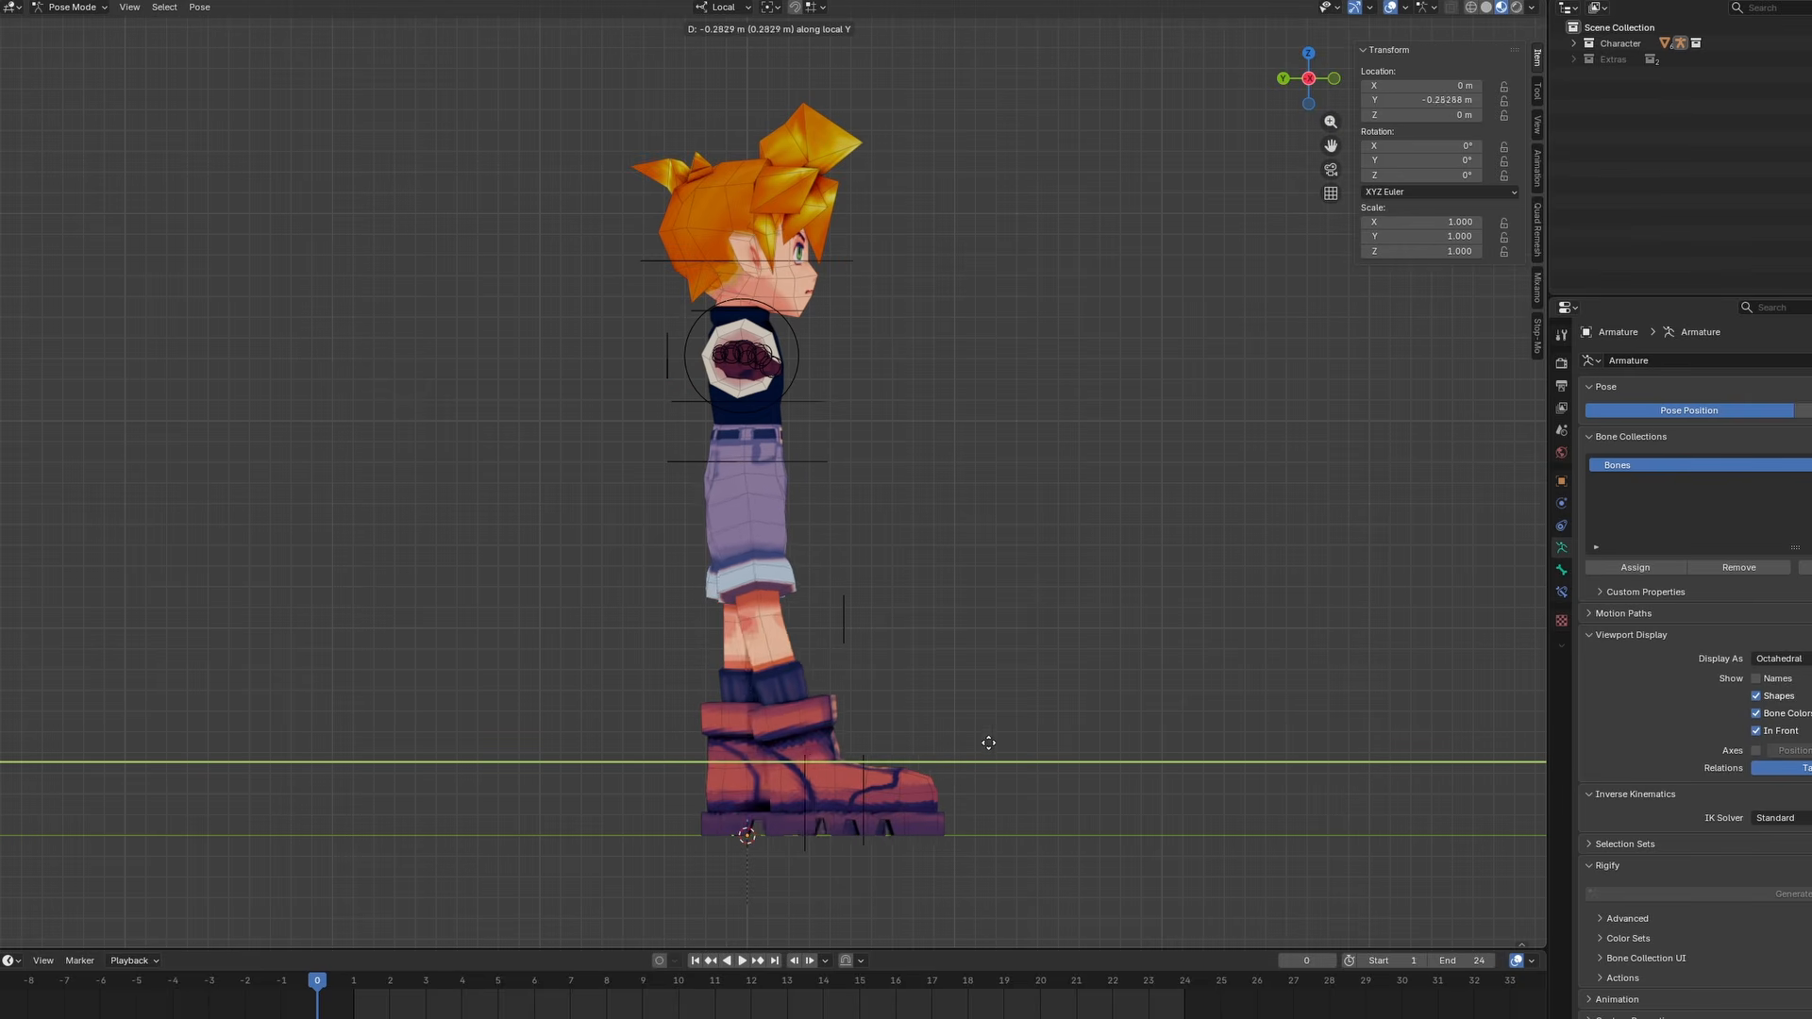
key(Escape)
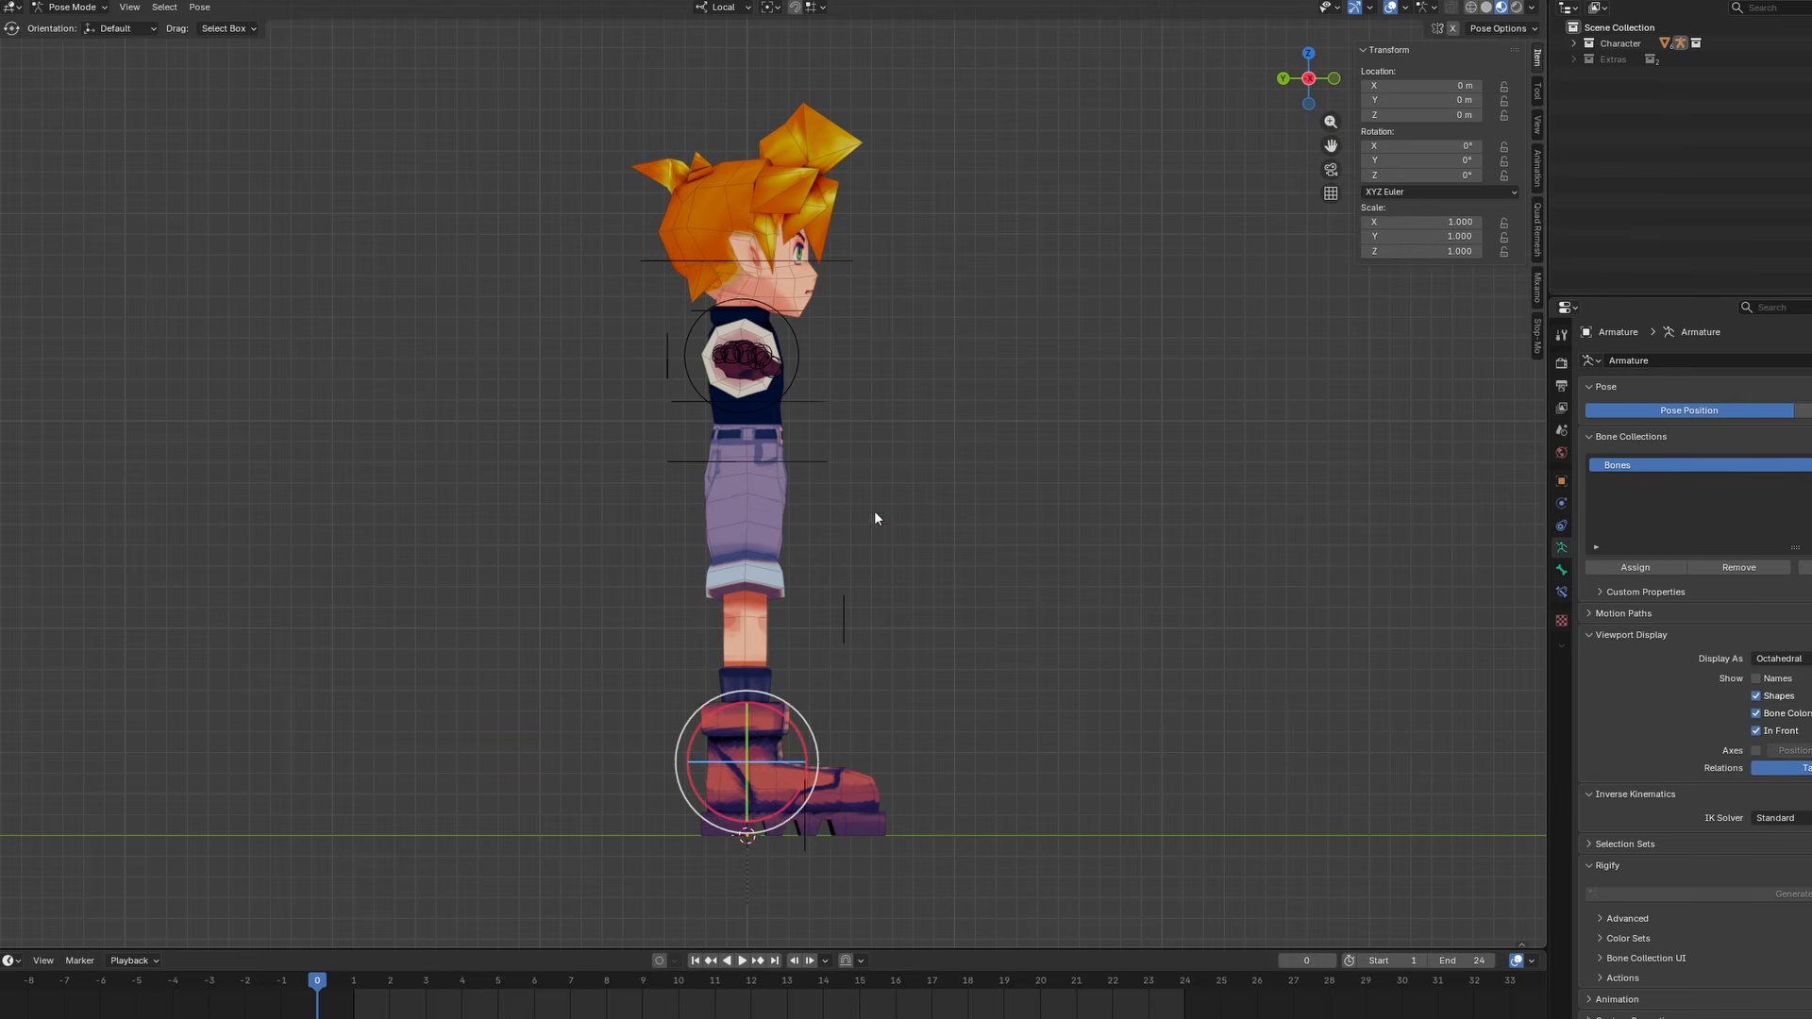
Lower the hip control about 0.08 m along its local Y axis to bend the knees
click(874, 514)
key(g)
key(y)
key(y)
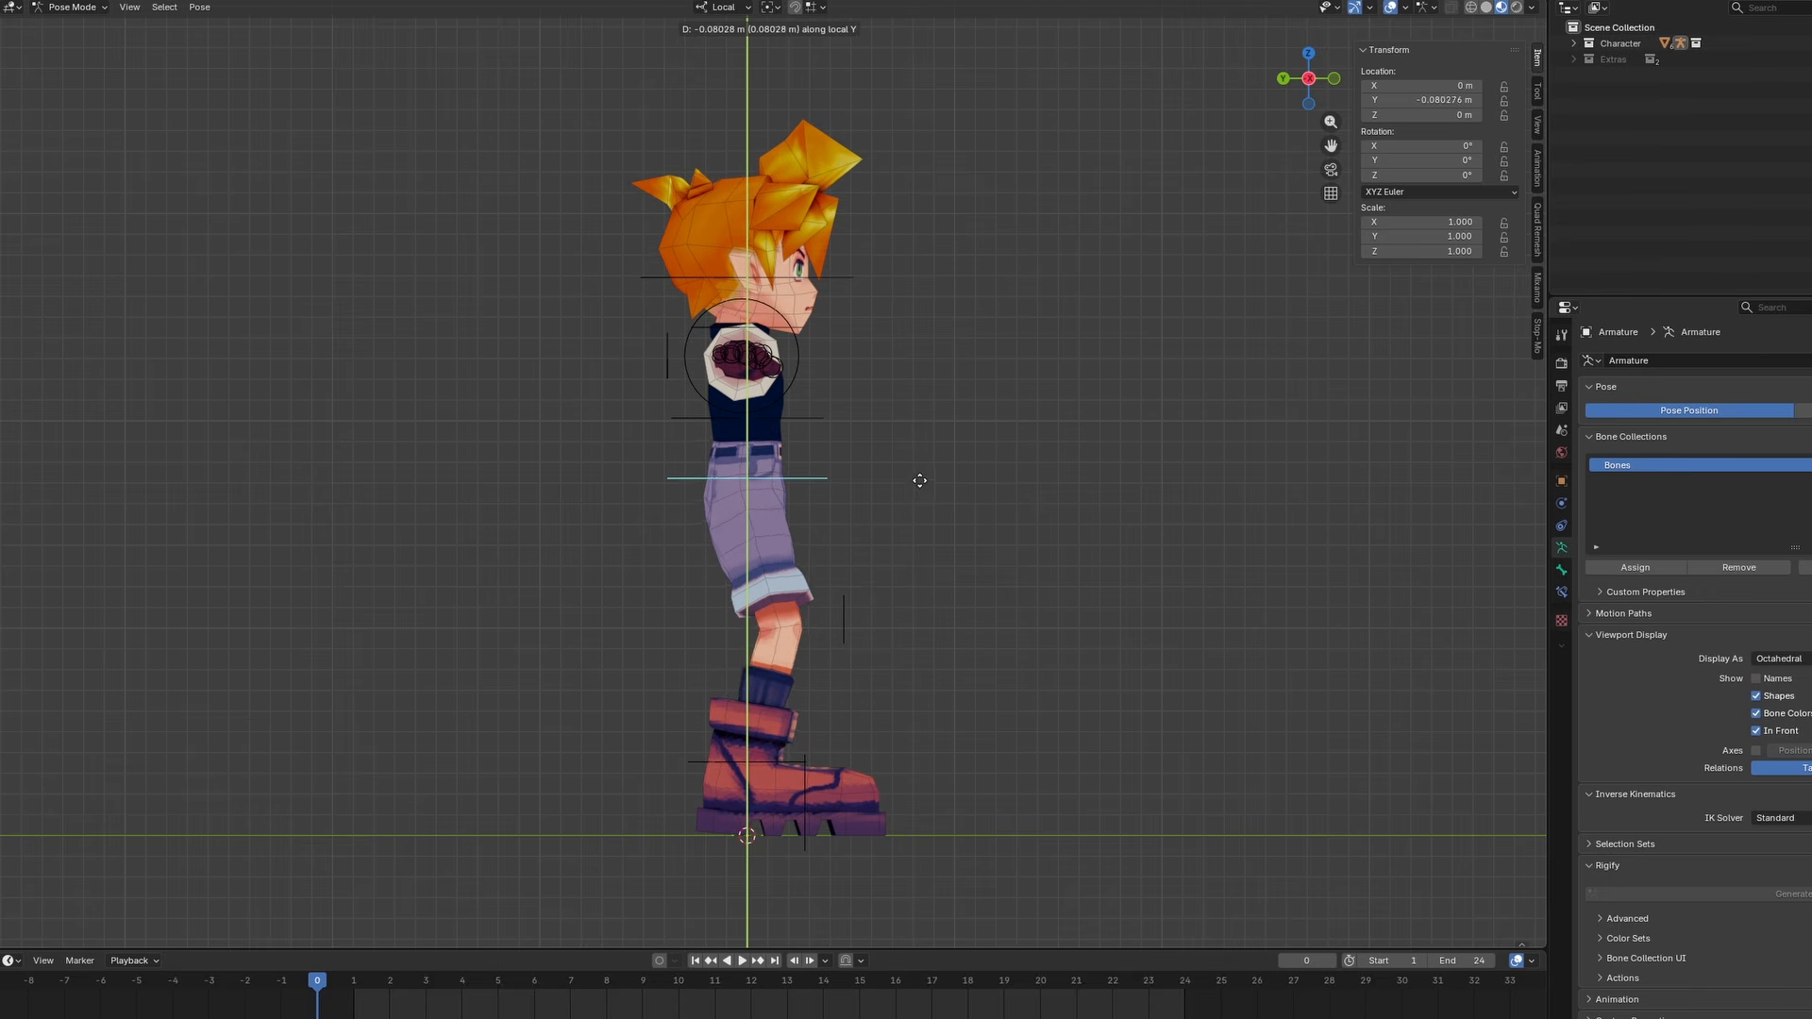
click(919, 481)
Move the right foot control about 0.55 m forward and rotate it about 21° so the toe points up
click(904, 750)
key(g)
key(y)
click(982, 721)
key(r)
click(977, 638)
key(g)
key(y)
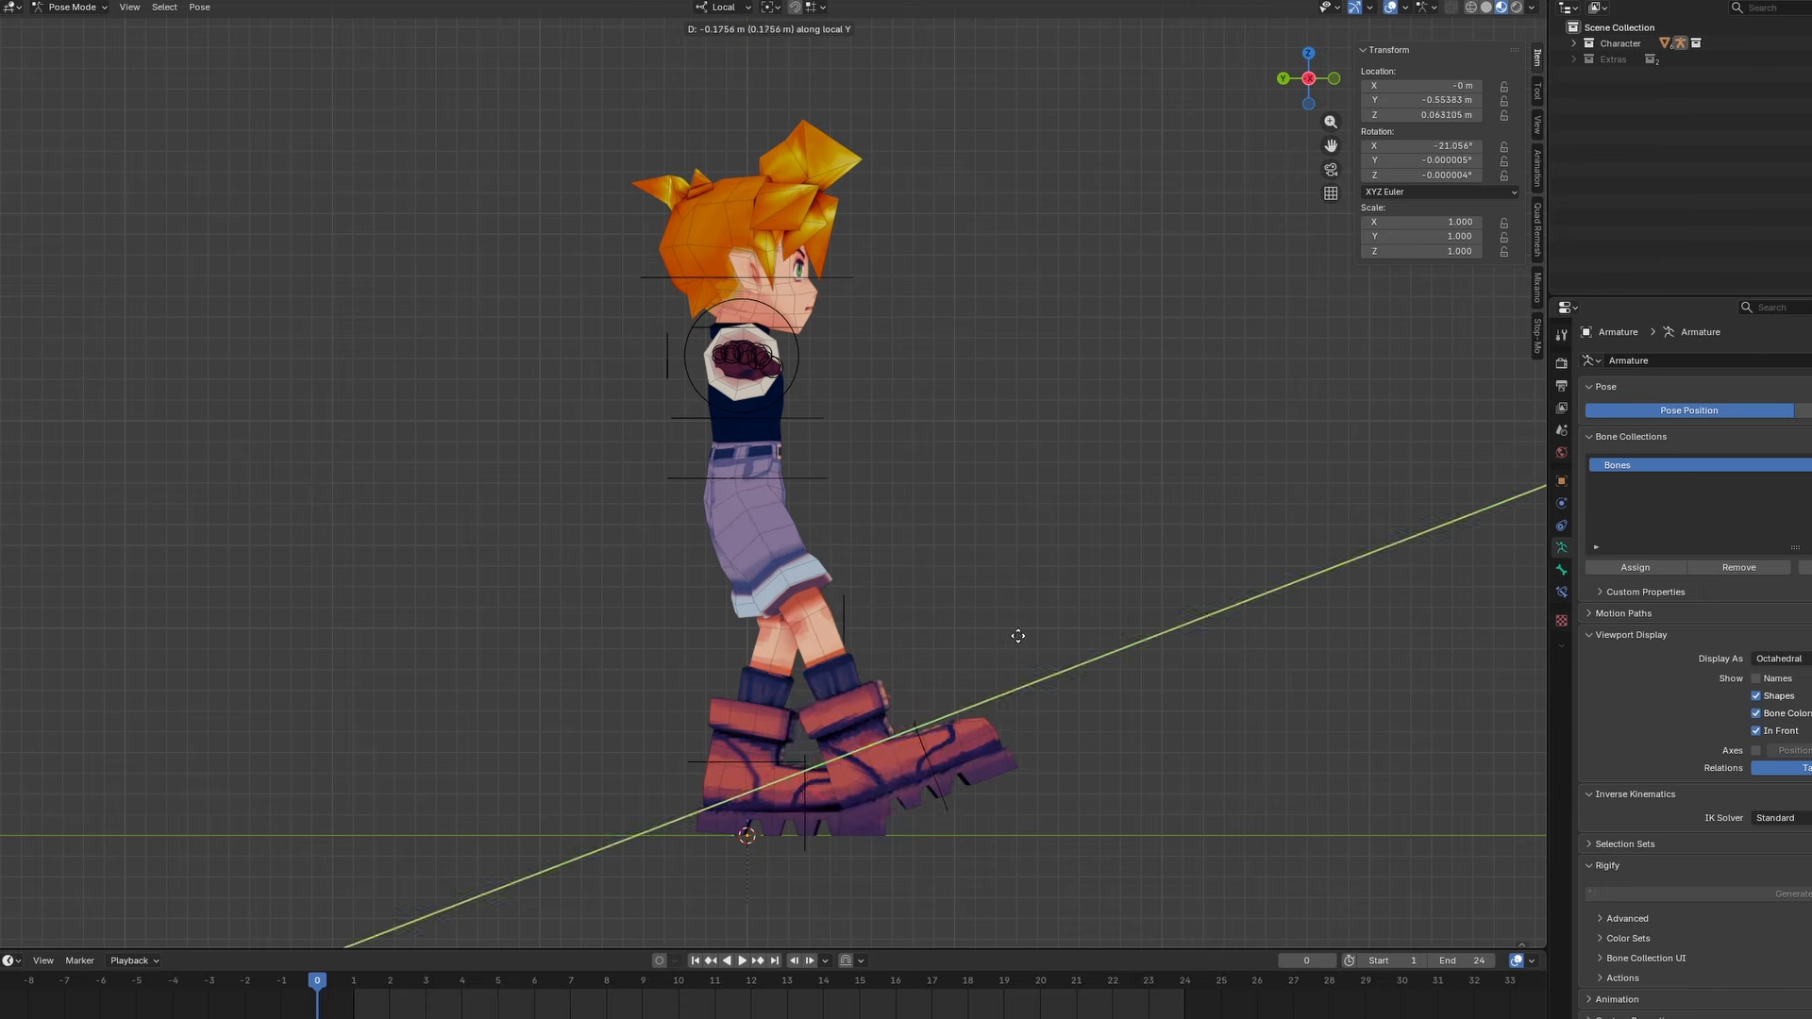
click(1014, 637)
Move the left foot control backward and up, and rotate it so the toe points down
click(802, 762)
key(g)
key(y)
key(r)
click(807, 761)
key(g)
Lower the hip control further along its local Y axis, to about -0.15 m
click(839, 479)
key(g)
key(y)
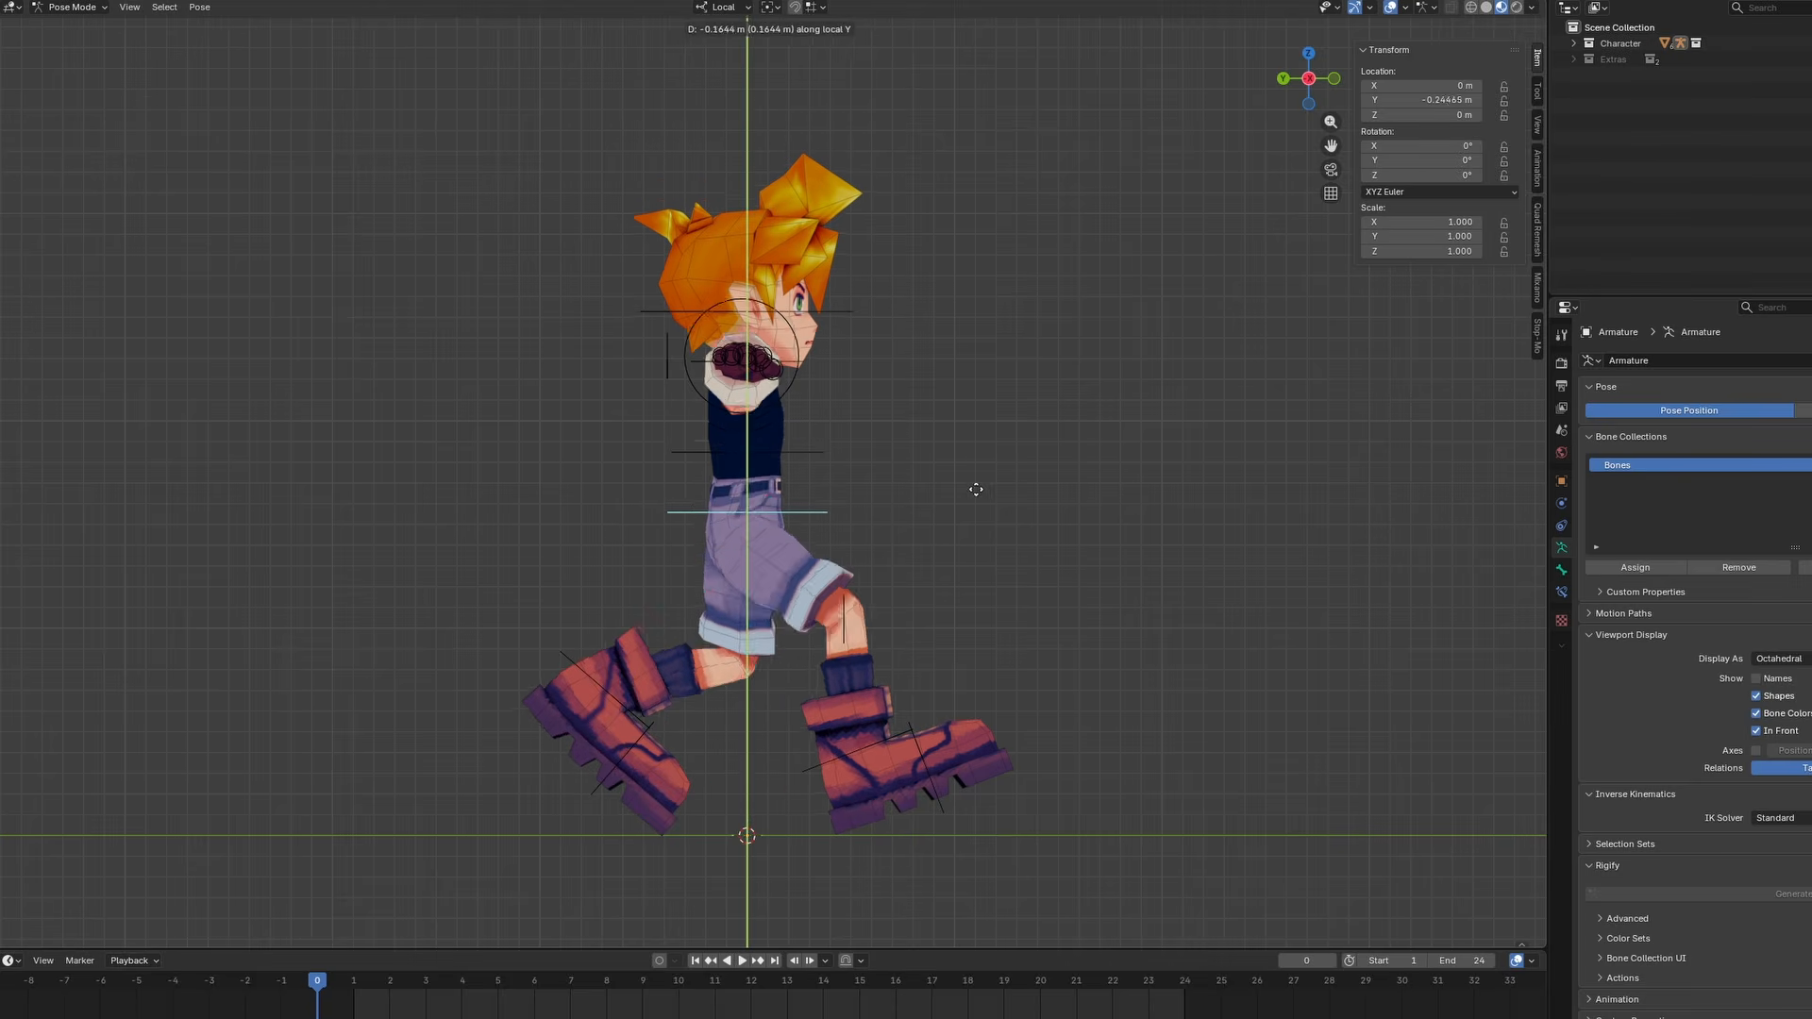
click(973, 468)
Rotate the trailing left foot further toe-down and fine-tune the leading right foot to about -0.54 m along Y
click(653, 725)
key(r)
click(755, 649)
click(927, 750)
key(g)
key(y)
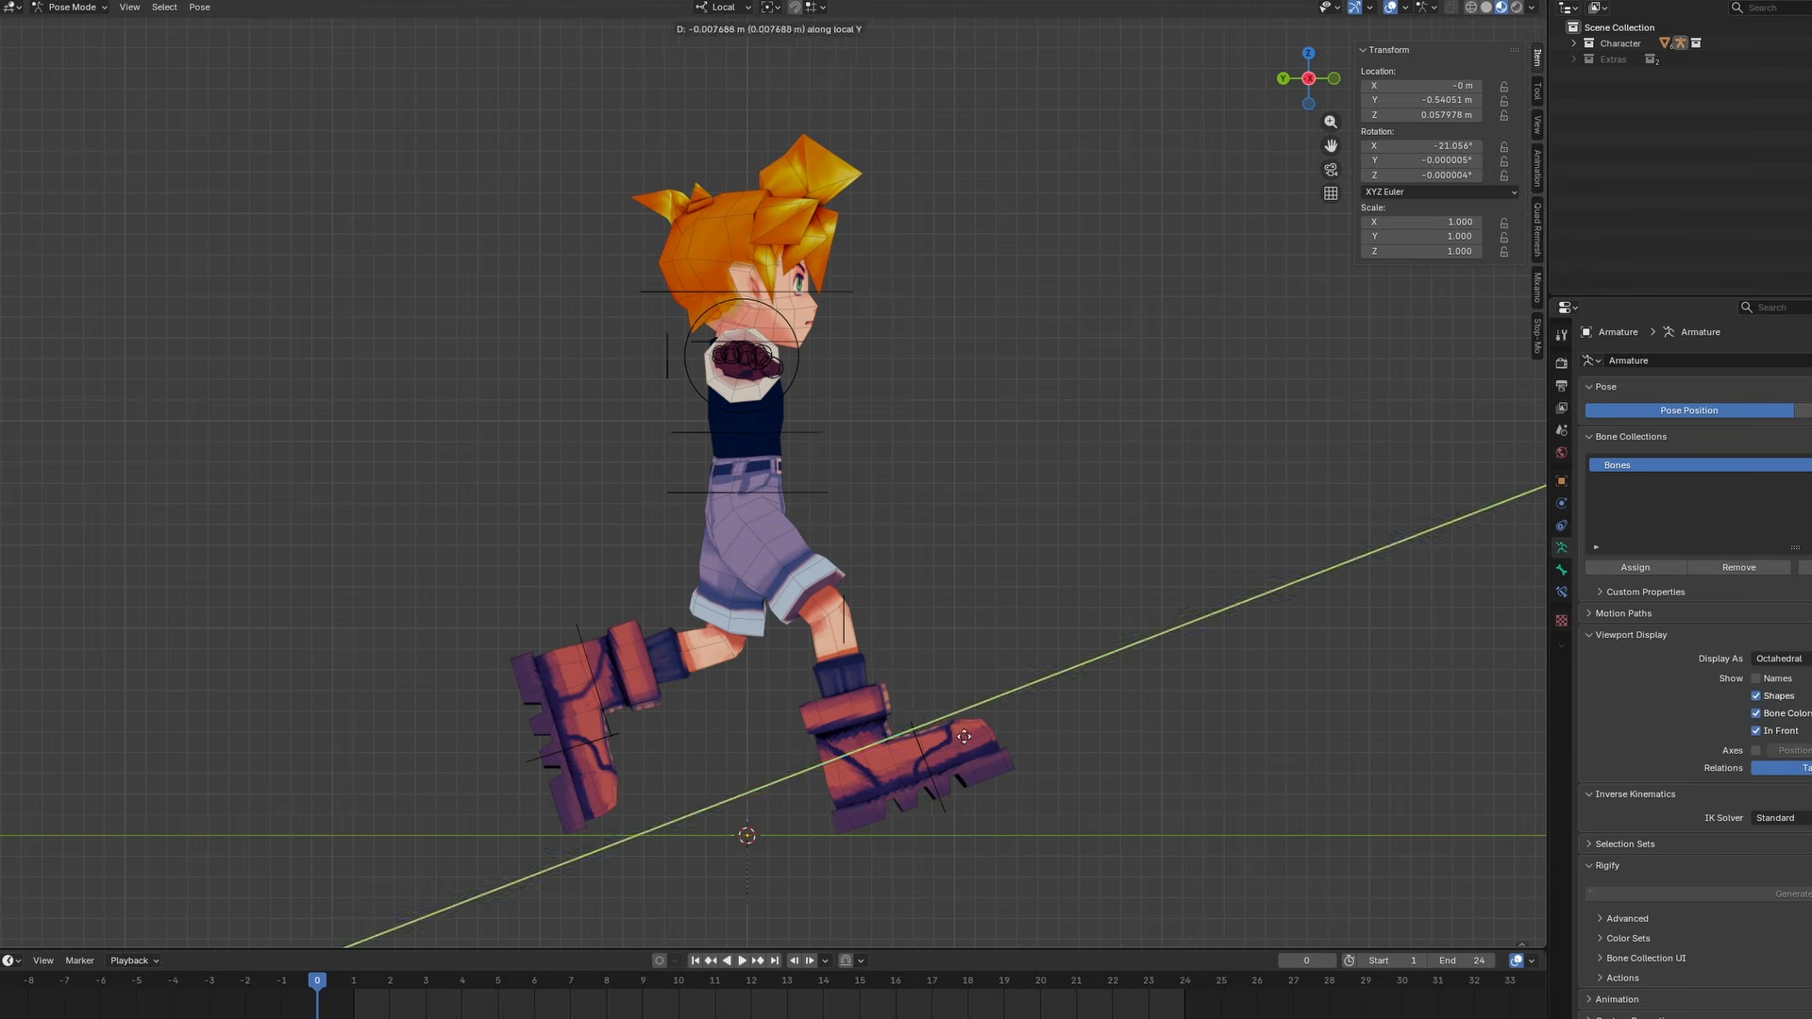
click(964, 736)
Lower the right hand control beside the hips, rotate it to about -88° on Y, and angle the arm into a backward swing
click(795, 372)
key(g)
click(732, 481)
click(1334, 79)
key(r)
click(805, 356)
key(g)
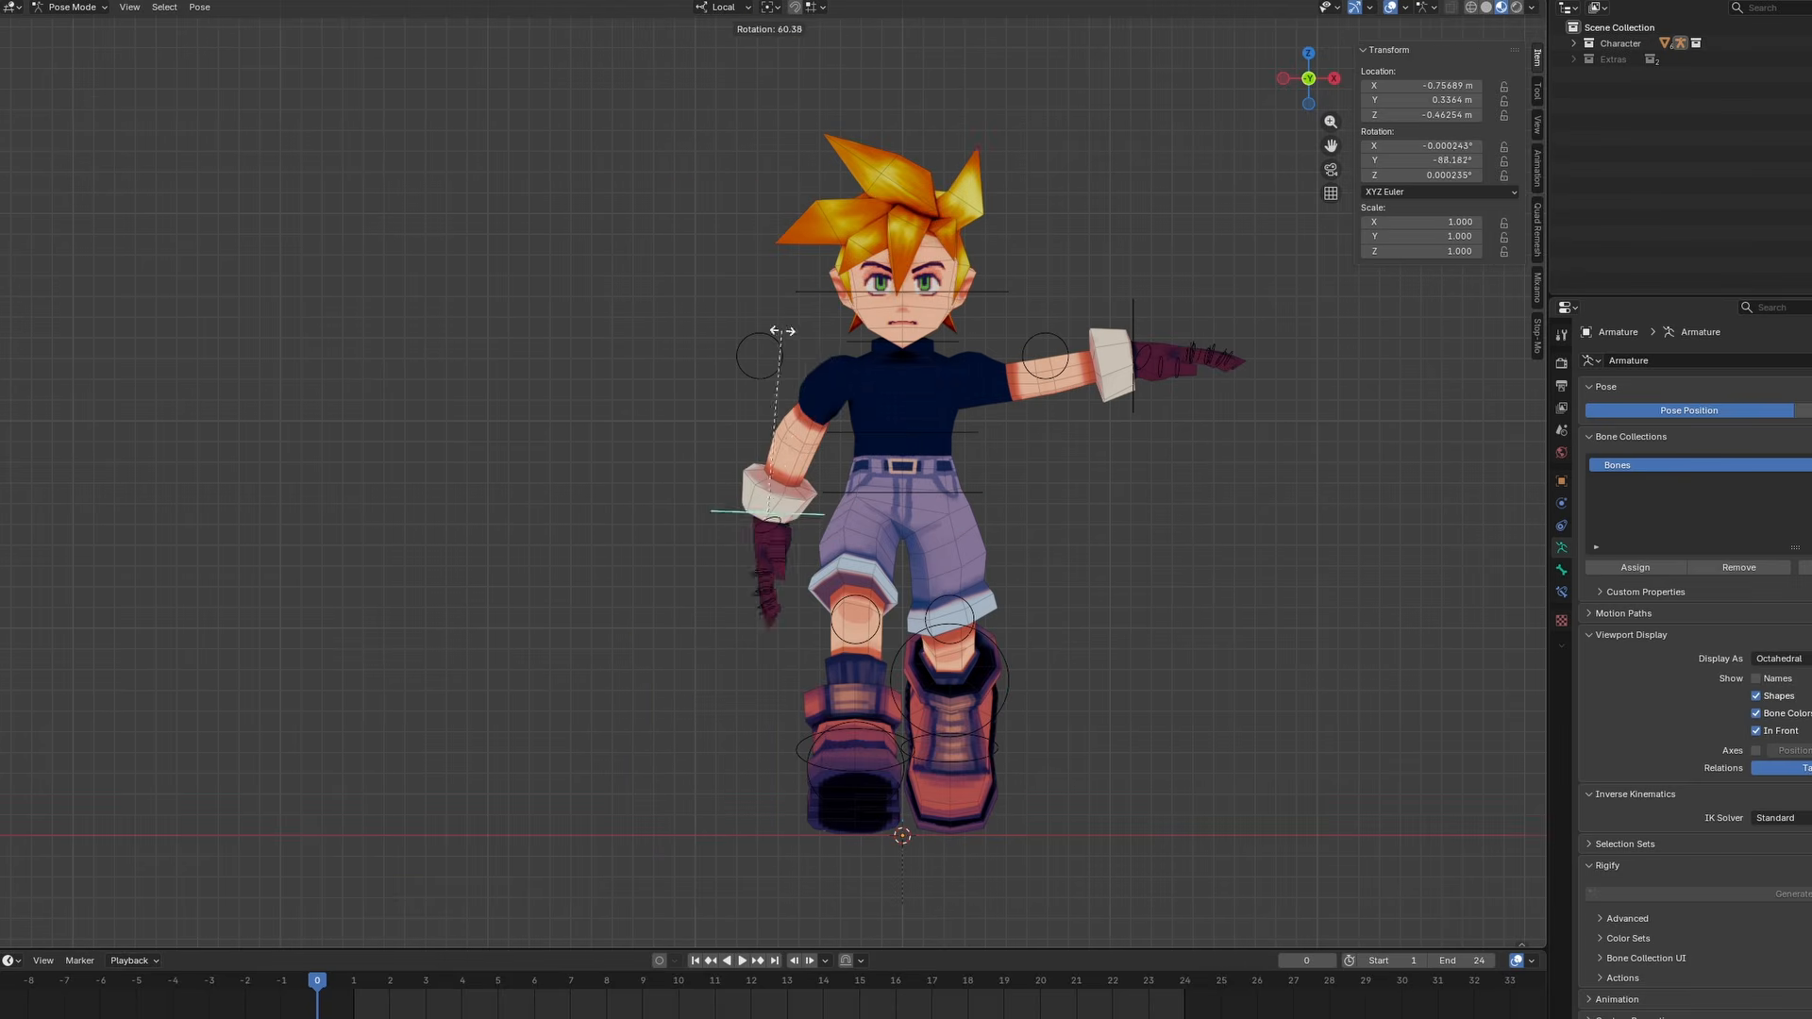
click(783, 331)
key(ctrl+KP_3)
key(r)
click(1019, 447)
Lower the left hand control and swing it forward, rotating it to about 80° on Y and -41° on Z
key(KP_1)
click(1134, 321)
key(g)
click(1133, 458)
key(r)
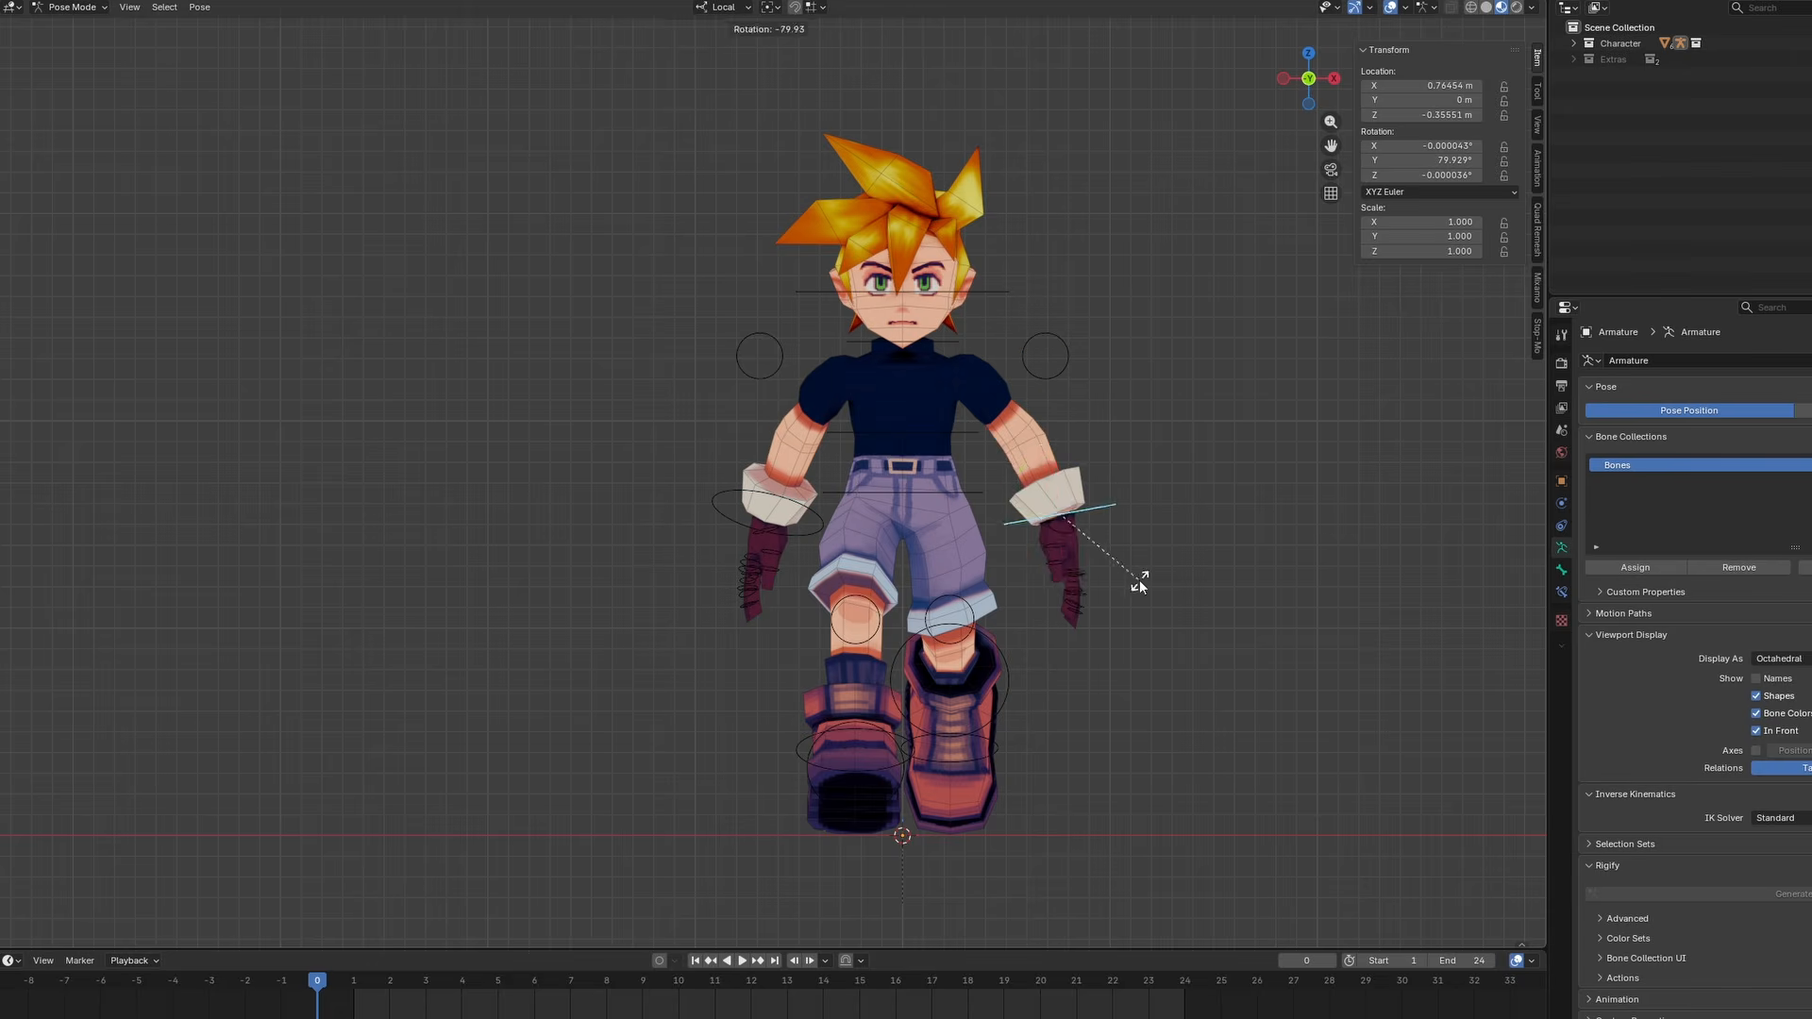
click(1140, 579)
key(ctrl+KP_3)
key(r)
click(1163, 501)
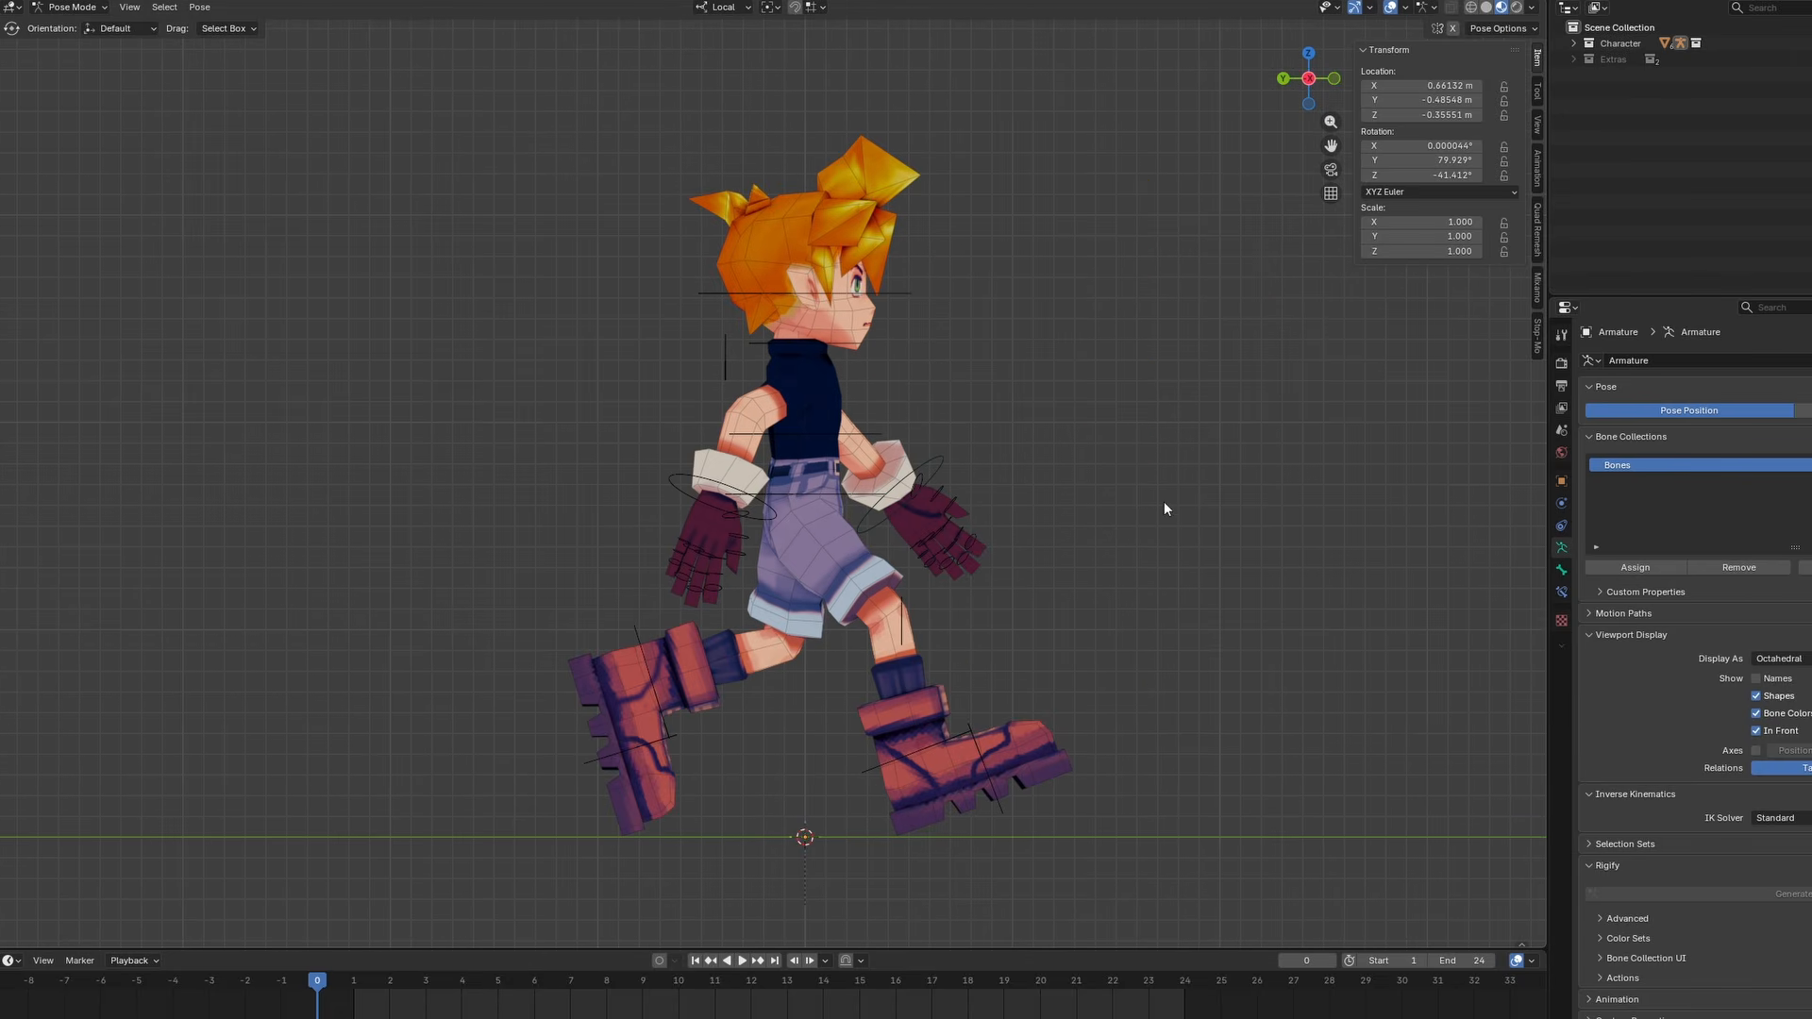
Curl the right hand's finger bones about 33° around their local Z axes, using the Median Point pivot
drag(661, 564, 719, 608)
scroll(732, 608, up, 5)
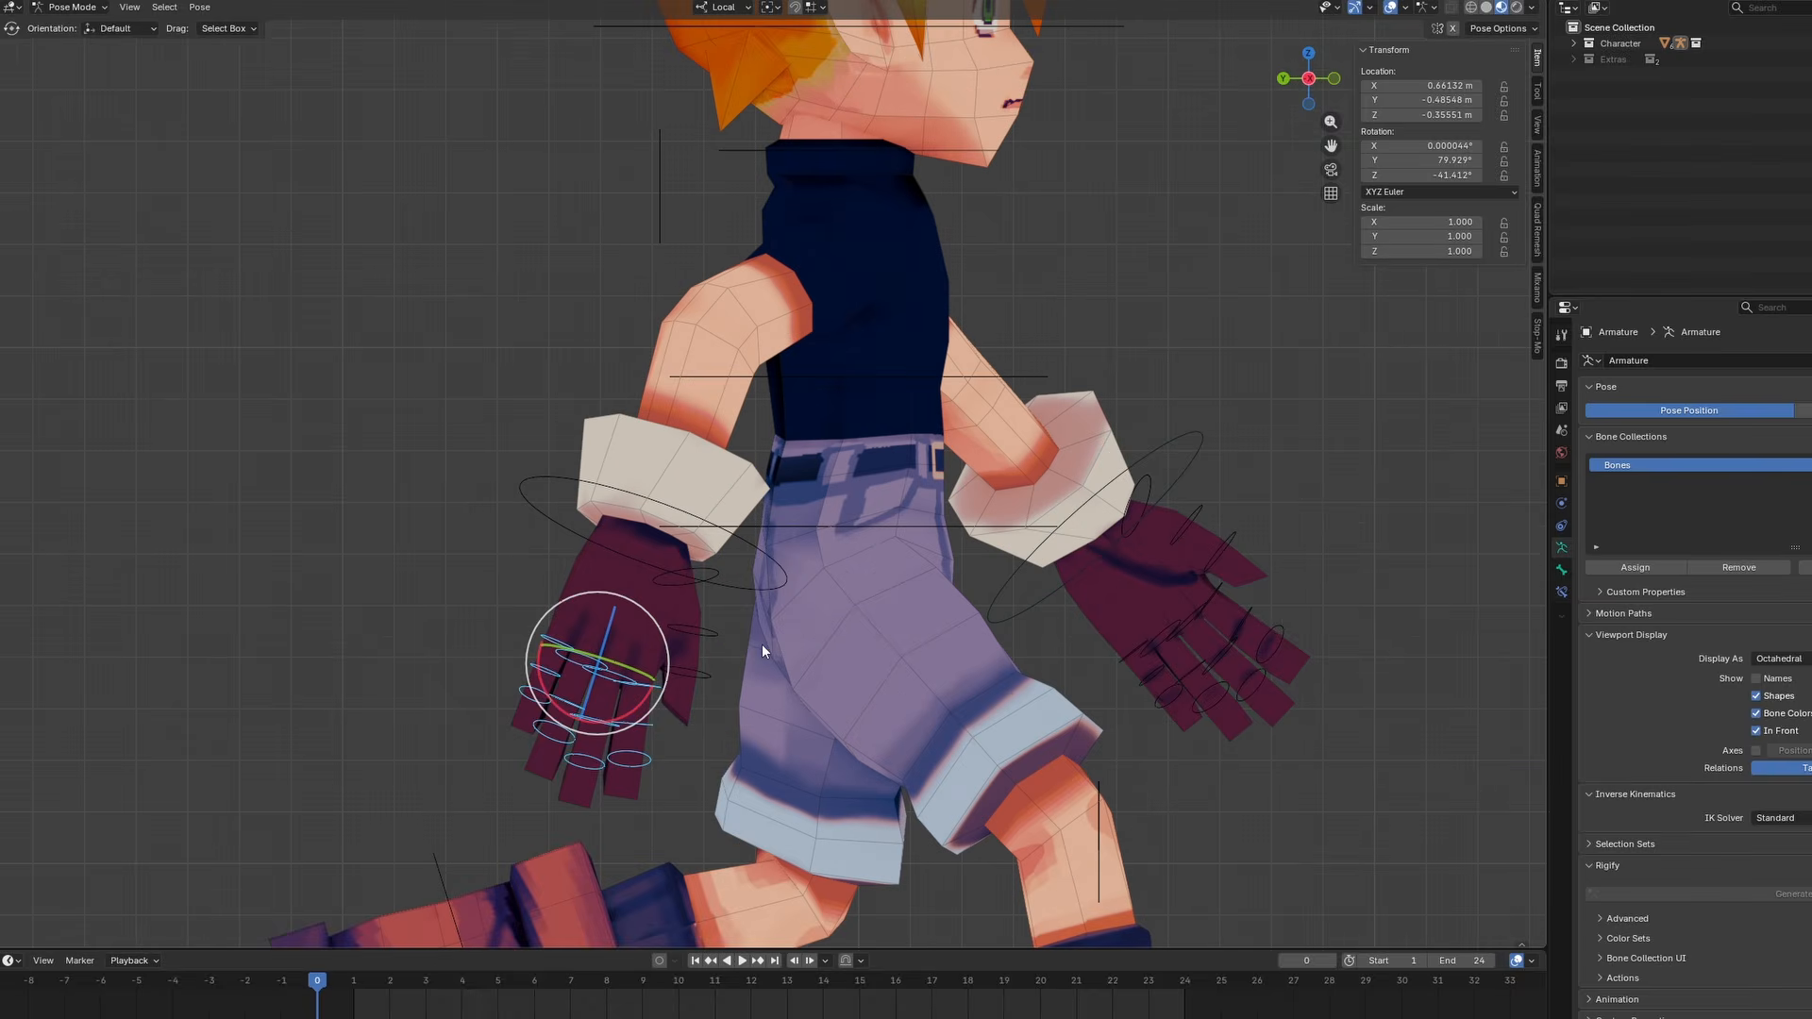
key(KP_Decimal)
click(771, 7)
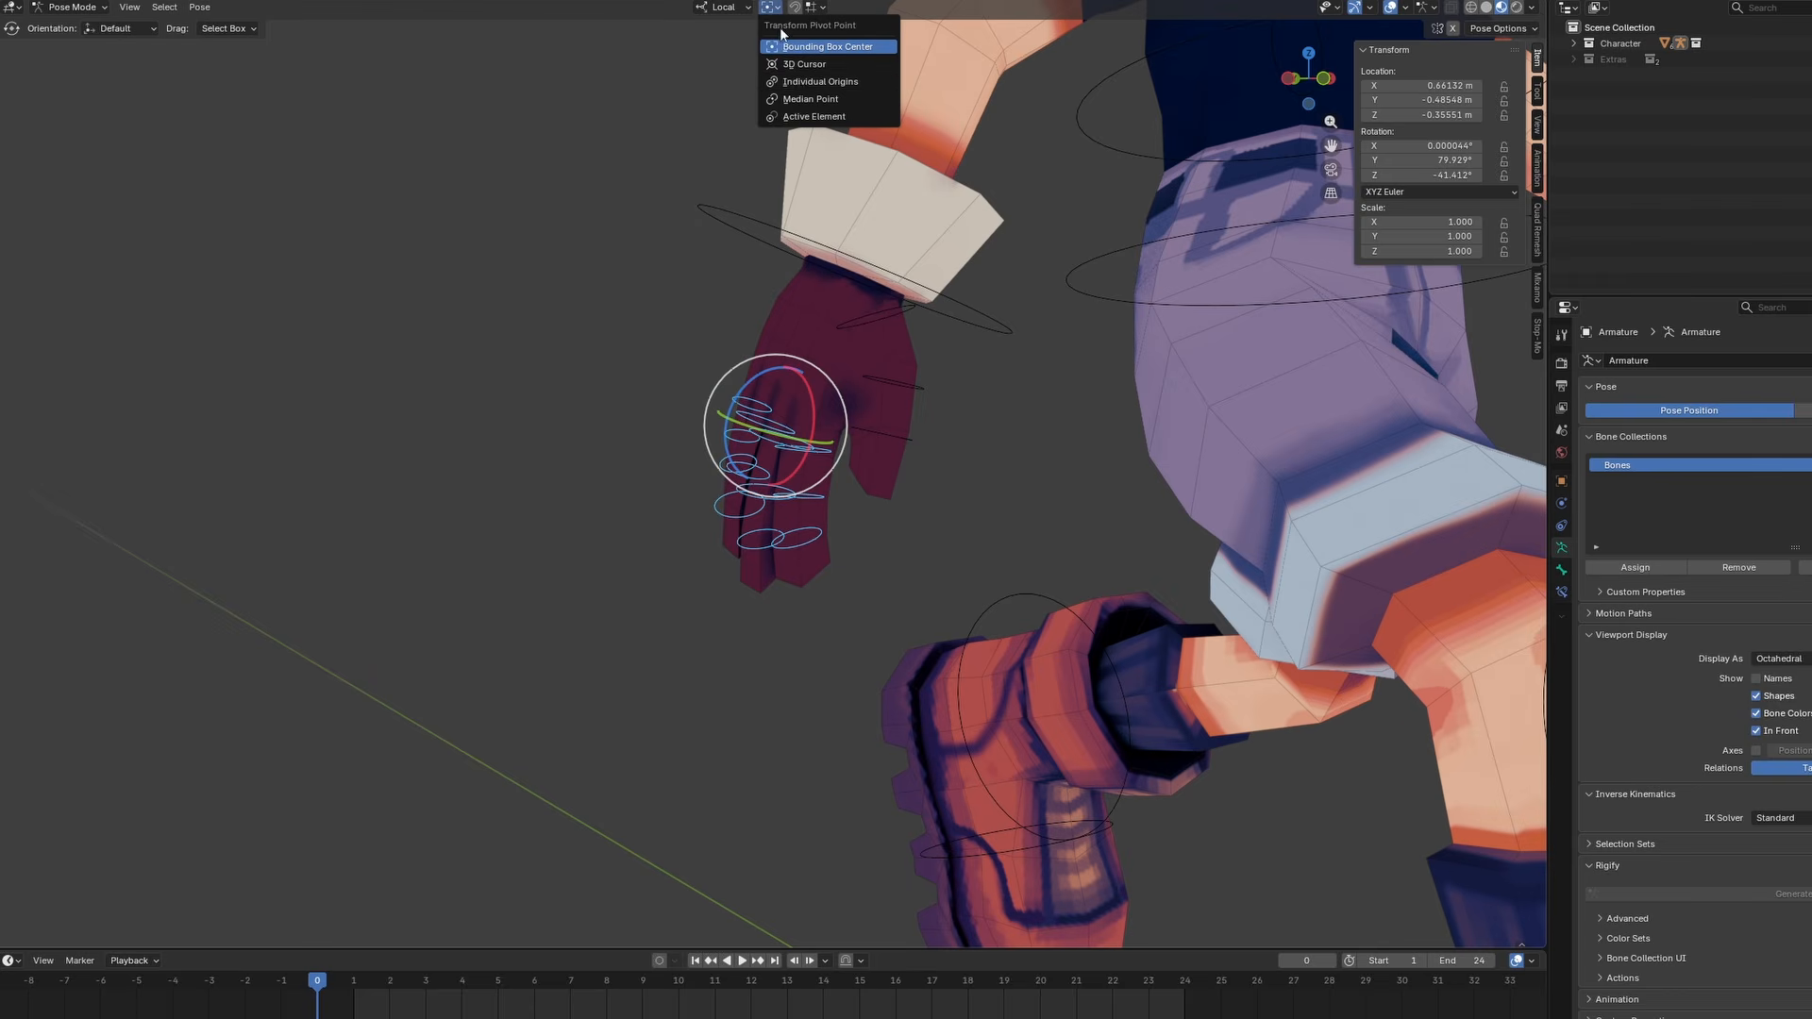
click(803, 99)
key(KP_8)
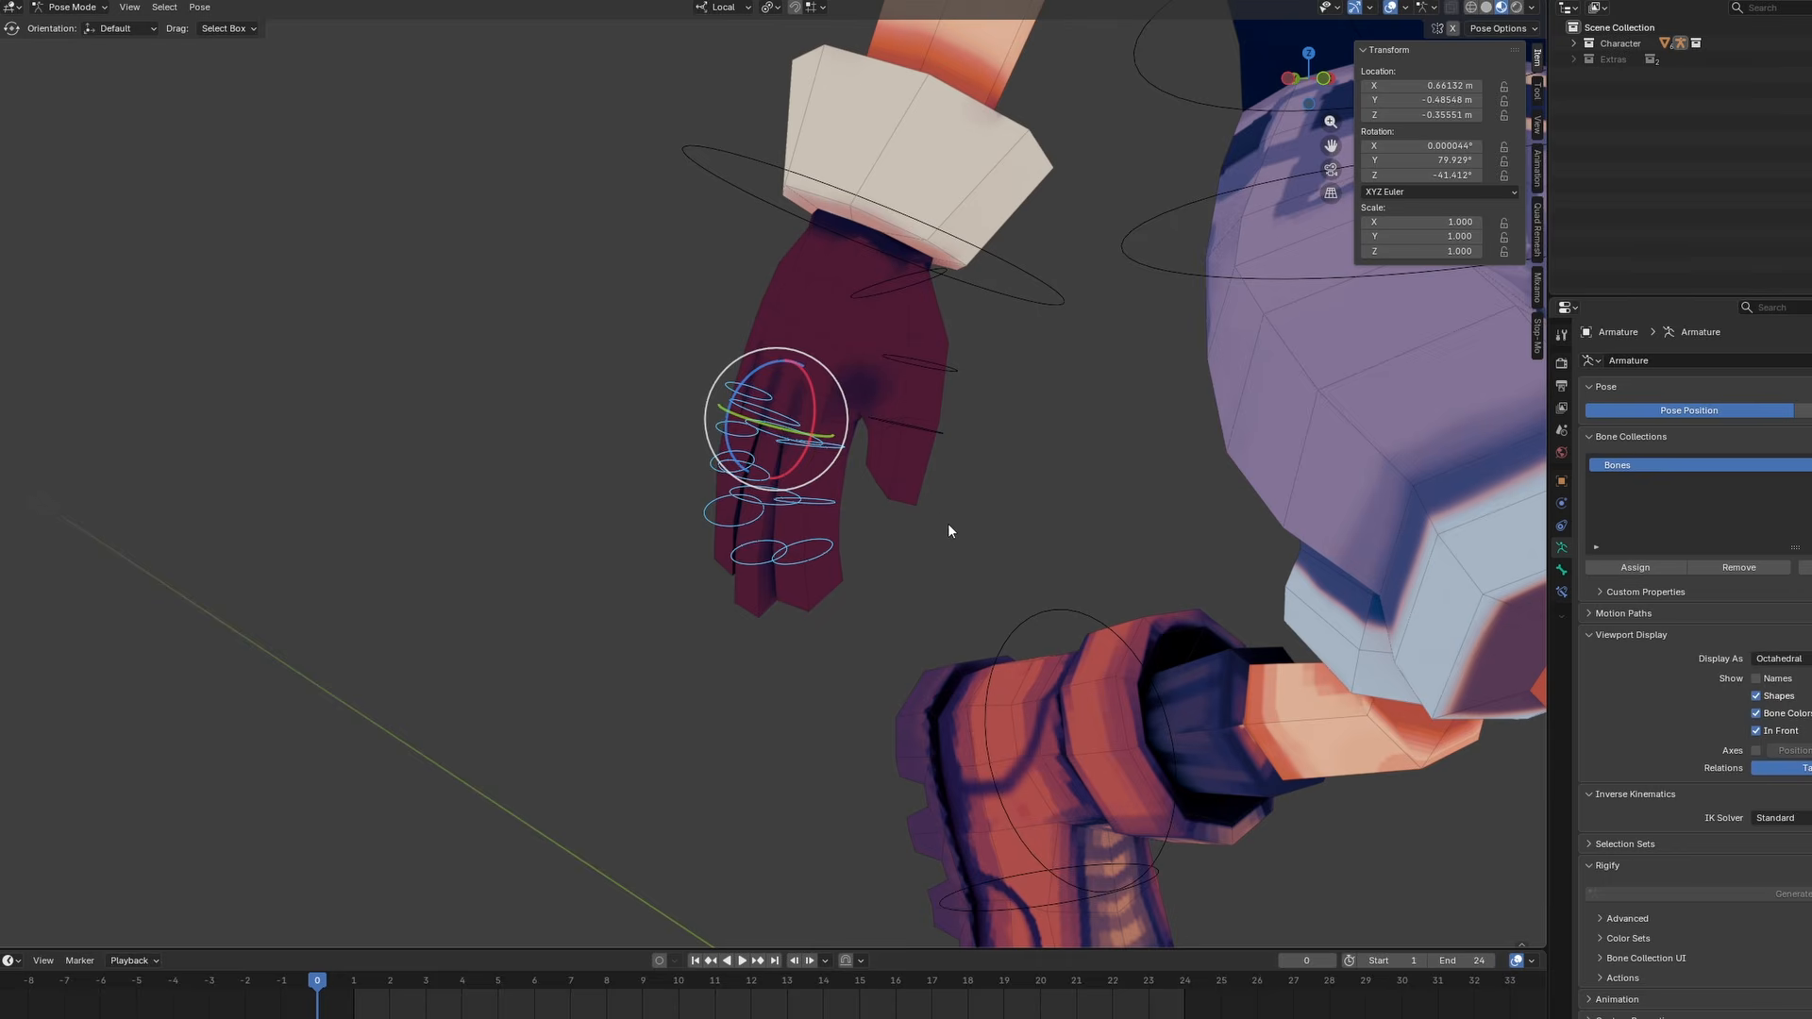
key(r)
key(z)
key(z)
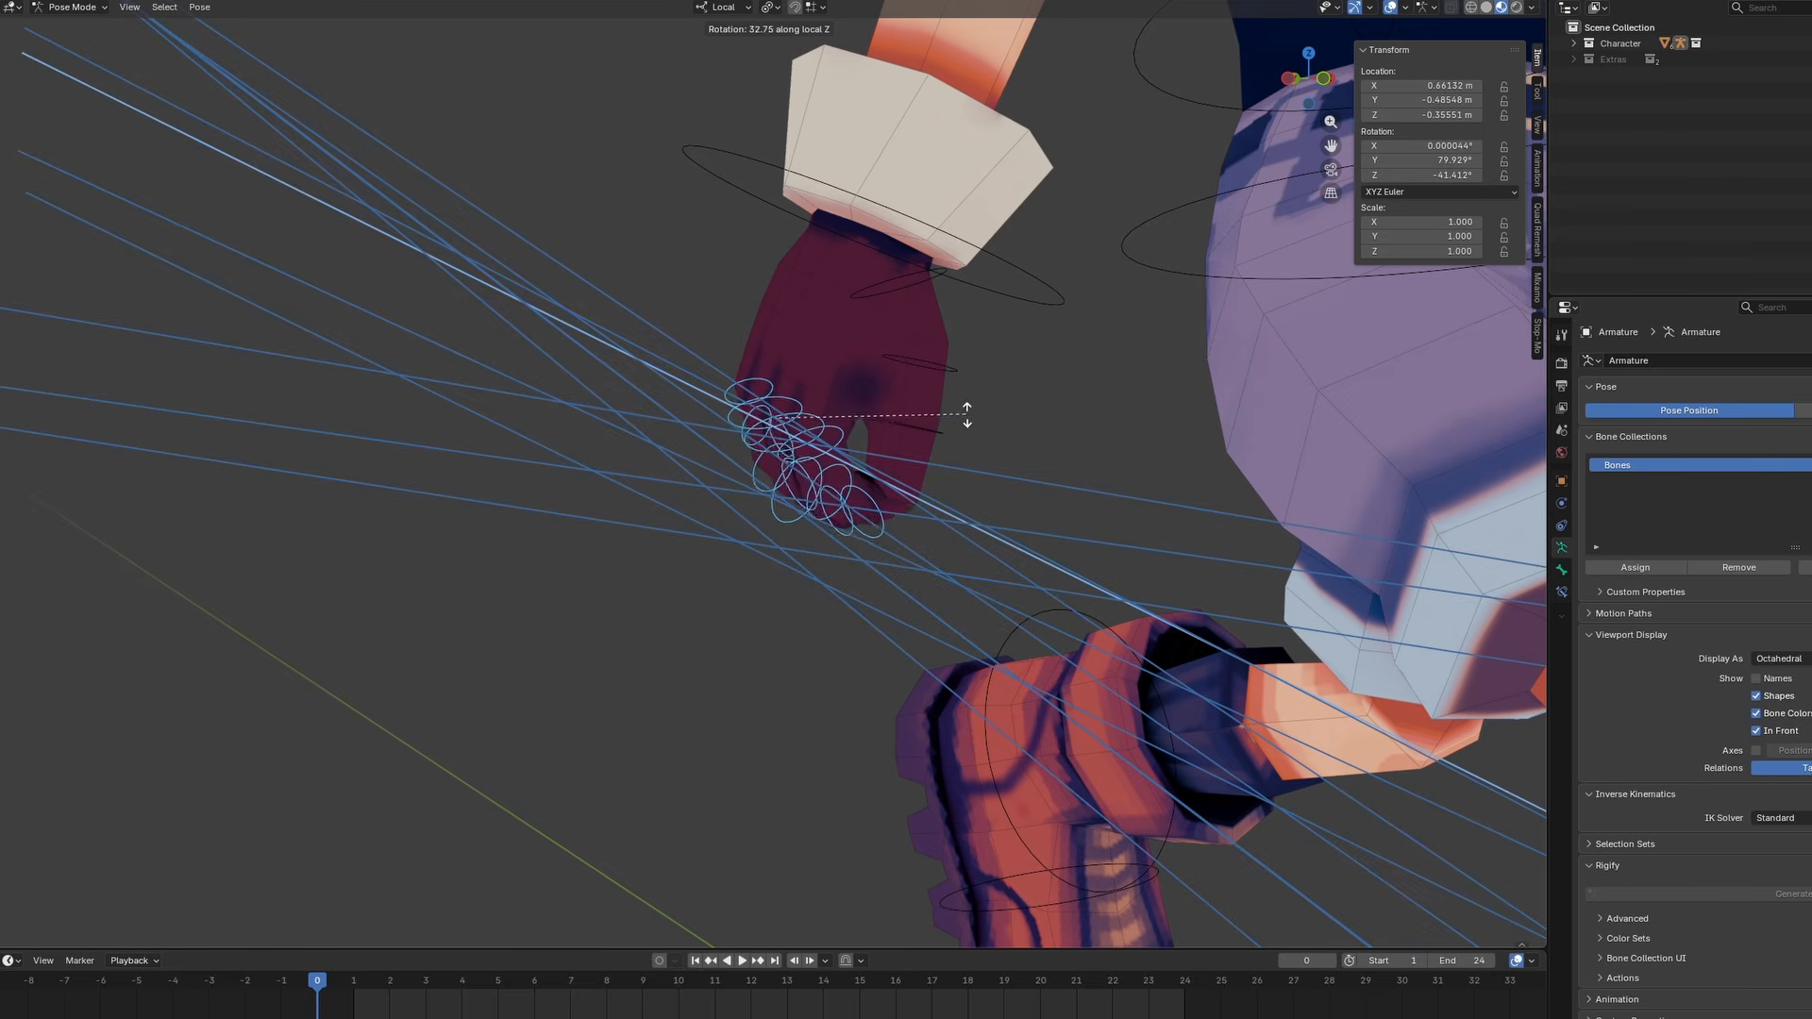
click(967, 430)
middle_drag(966, 427, 987, 502)
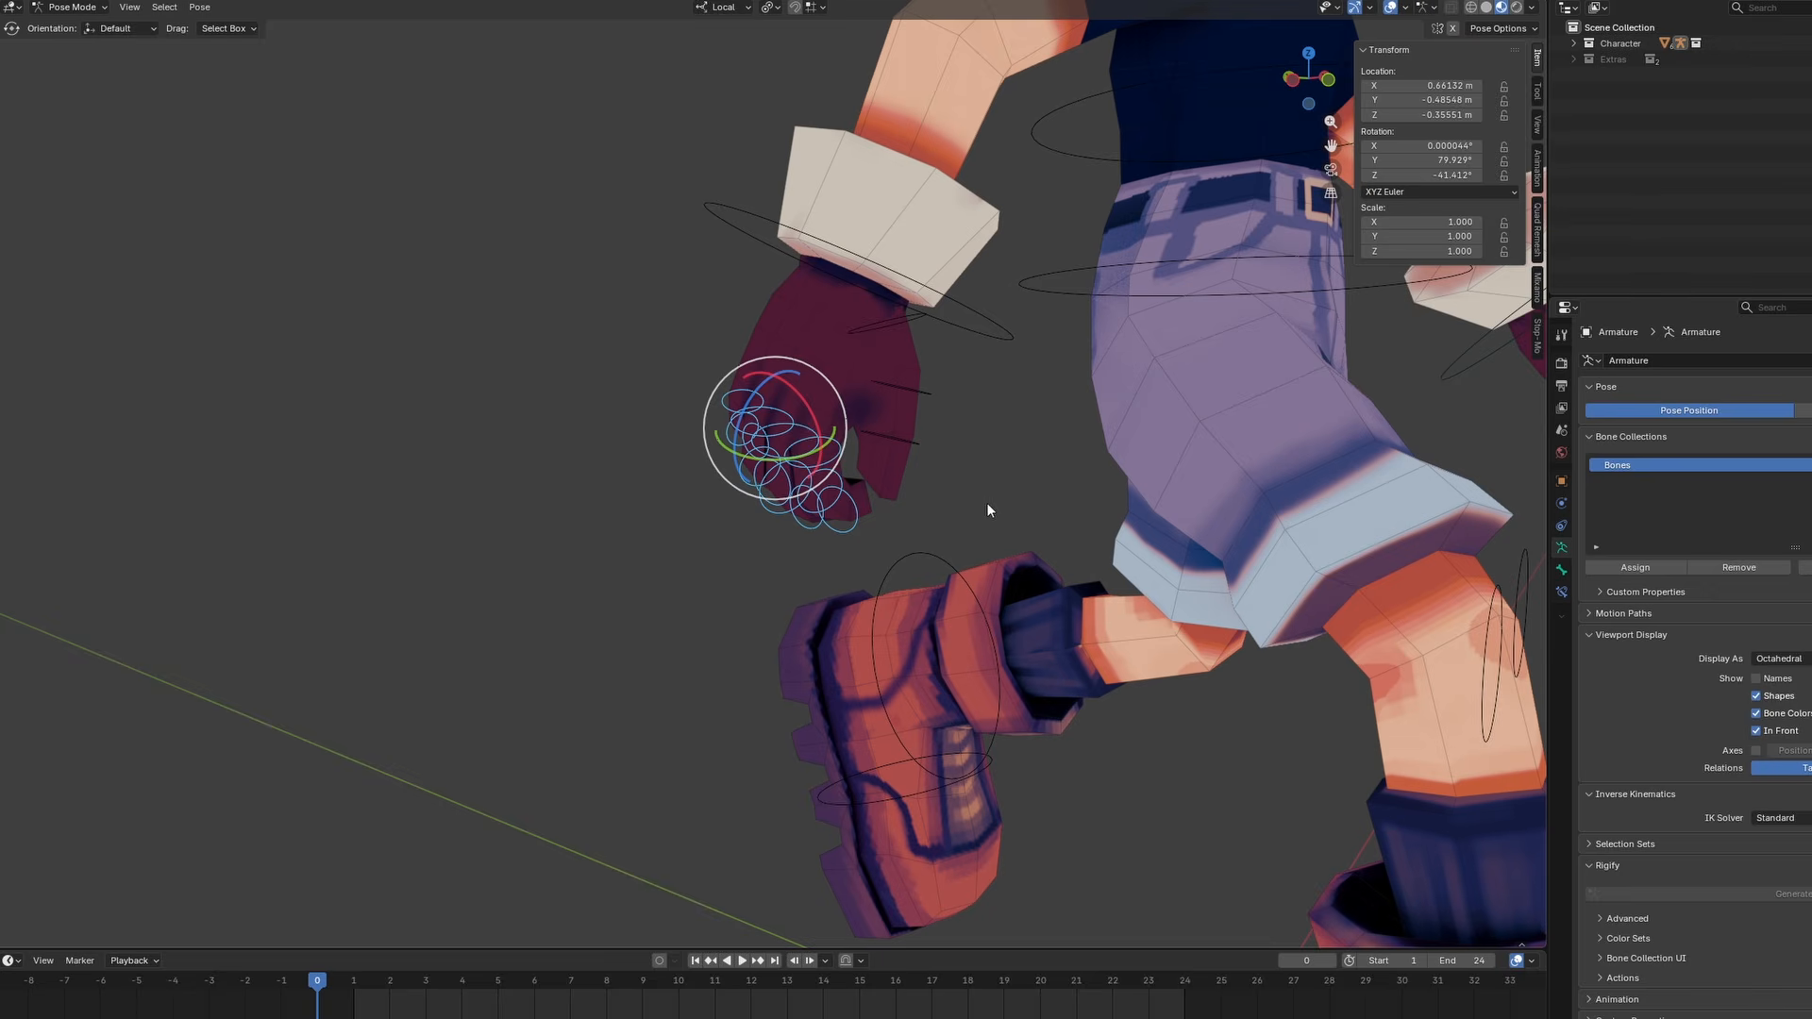
Copy the right fingers' curled pose and paste it flipped onto the left hand
click(199, 7)
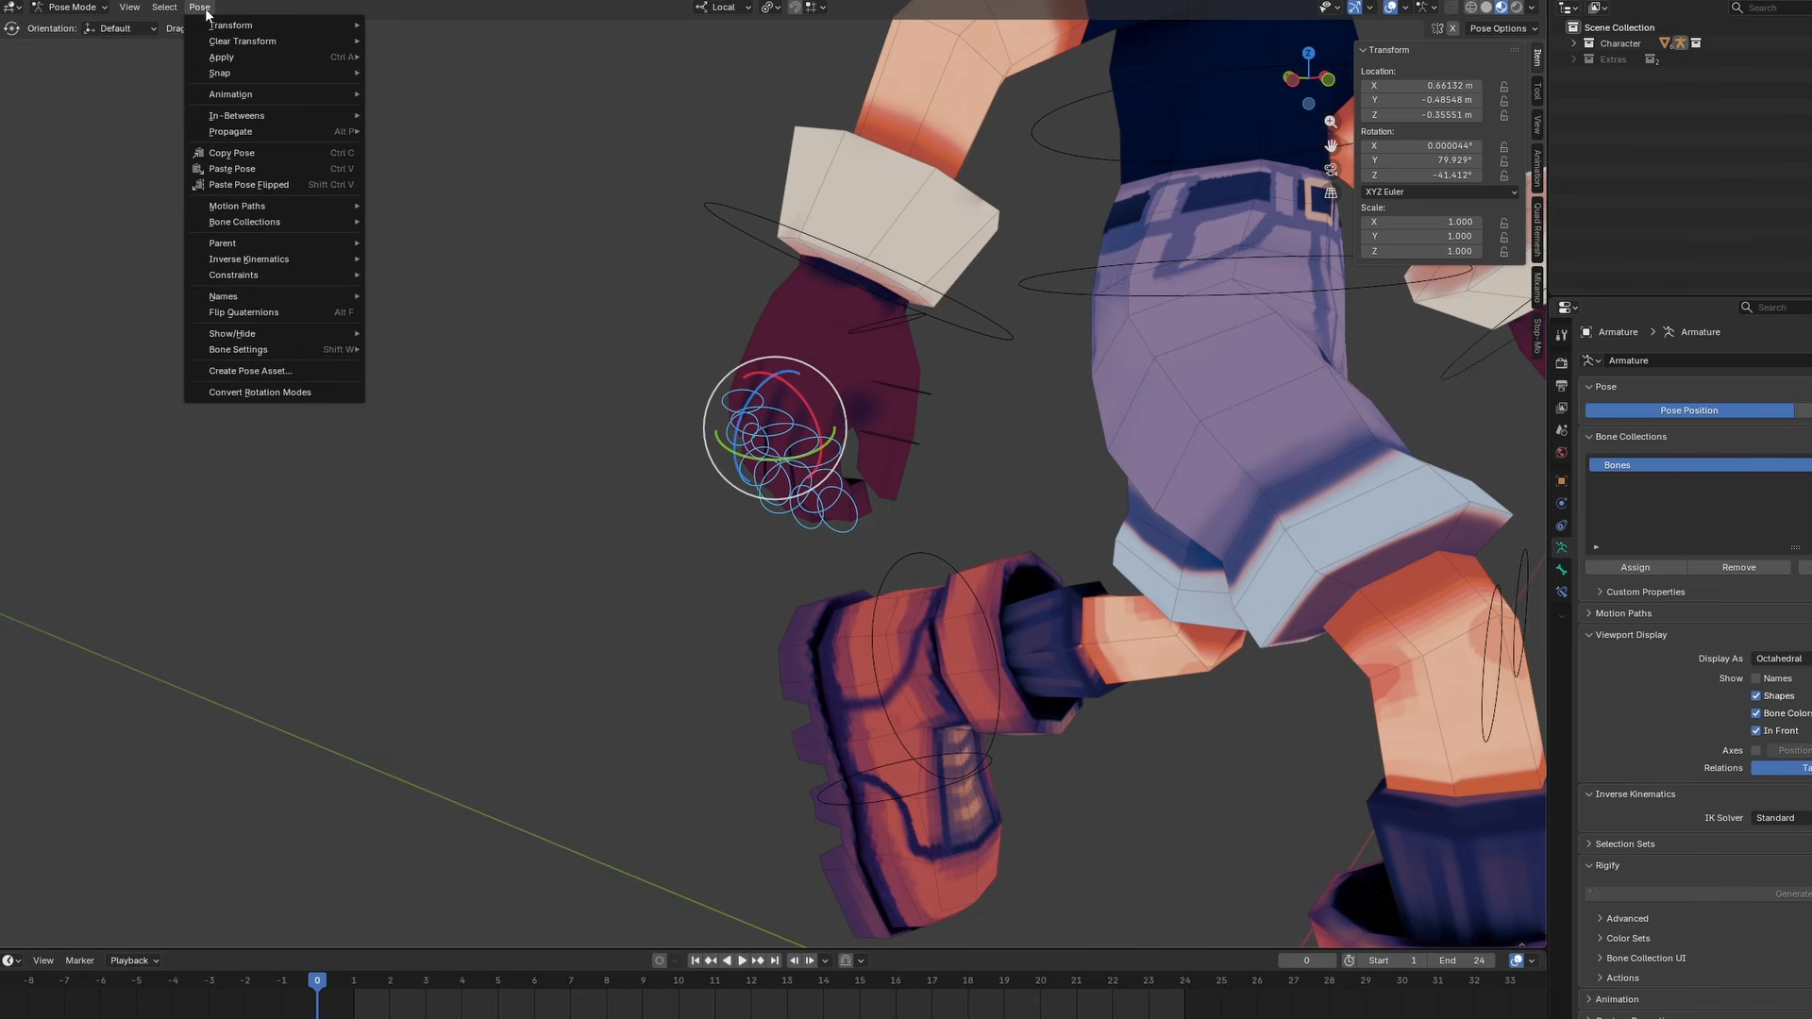
click(303, 151)
mouse_move(972, 500)
middle_down()
mouse_move(987, 509)
mouse_move(966, 507)
middle_up()
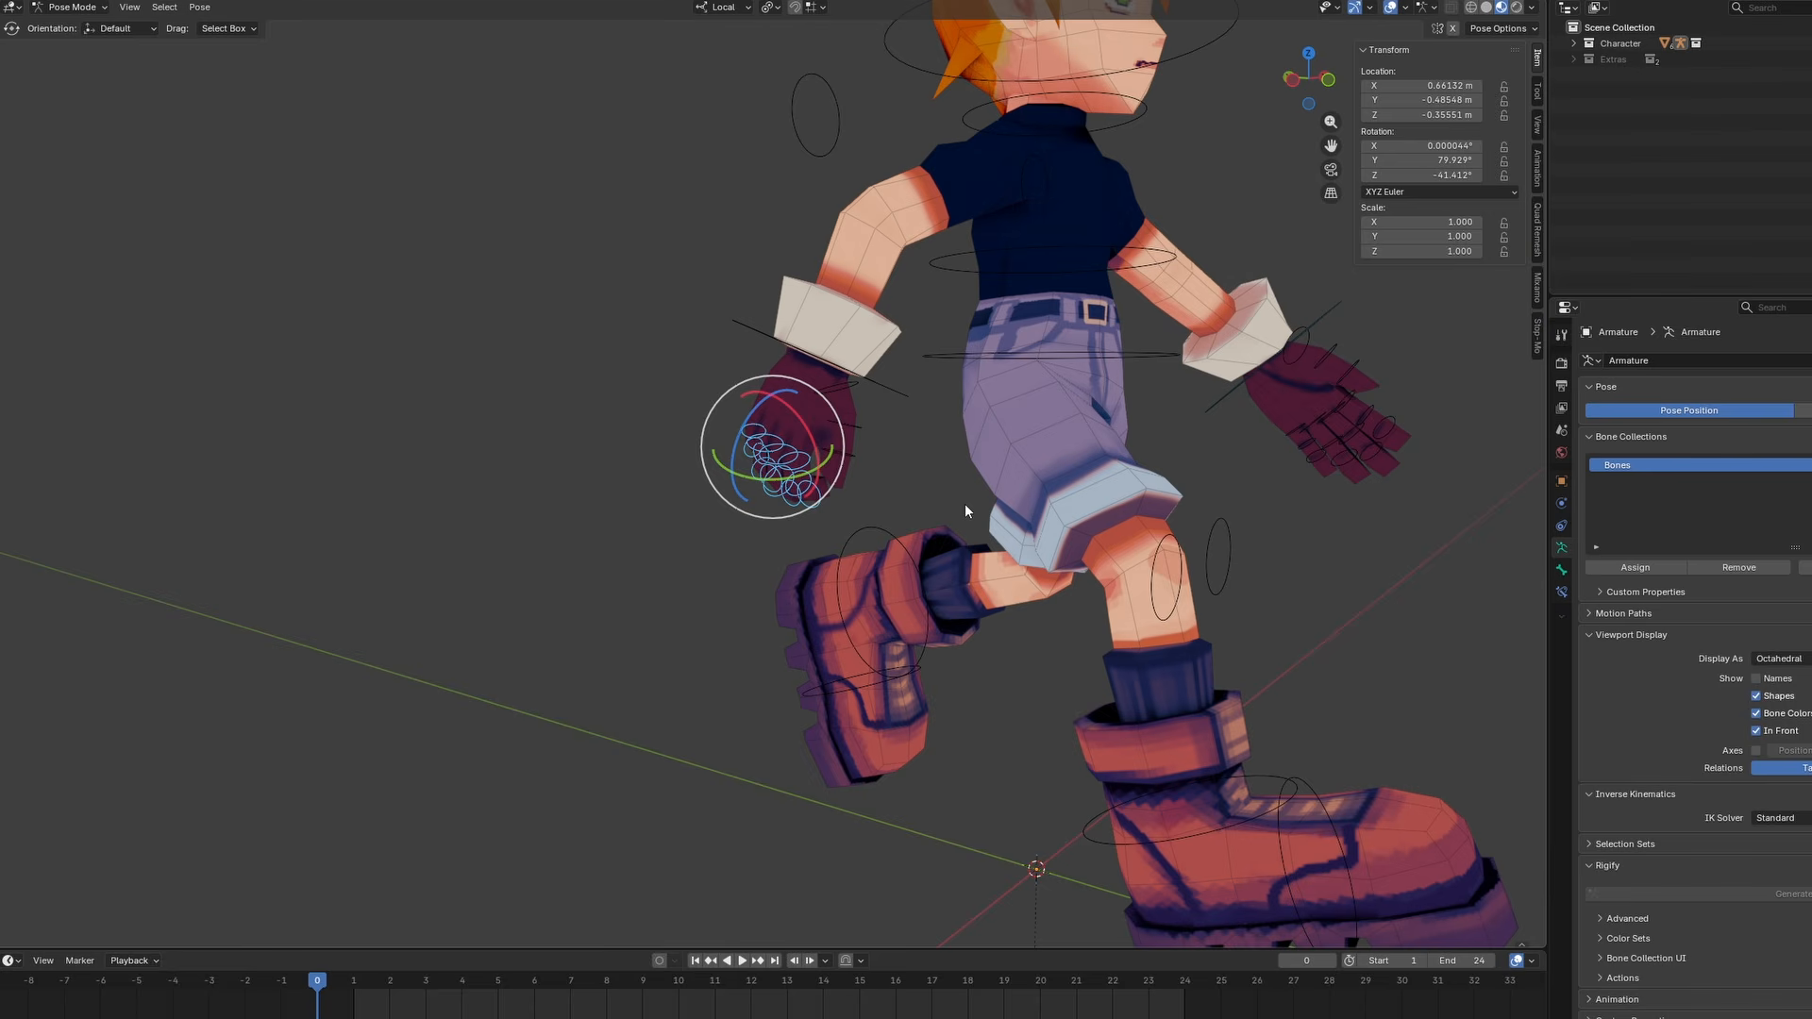
key(ctrl+shift+v)
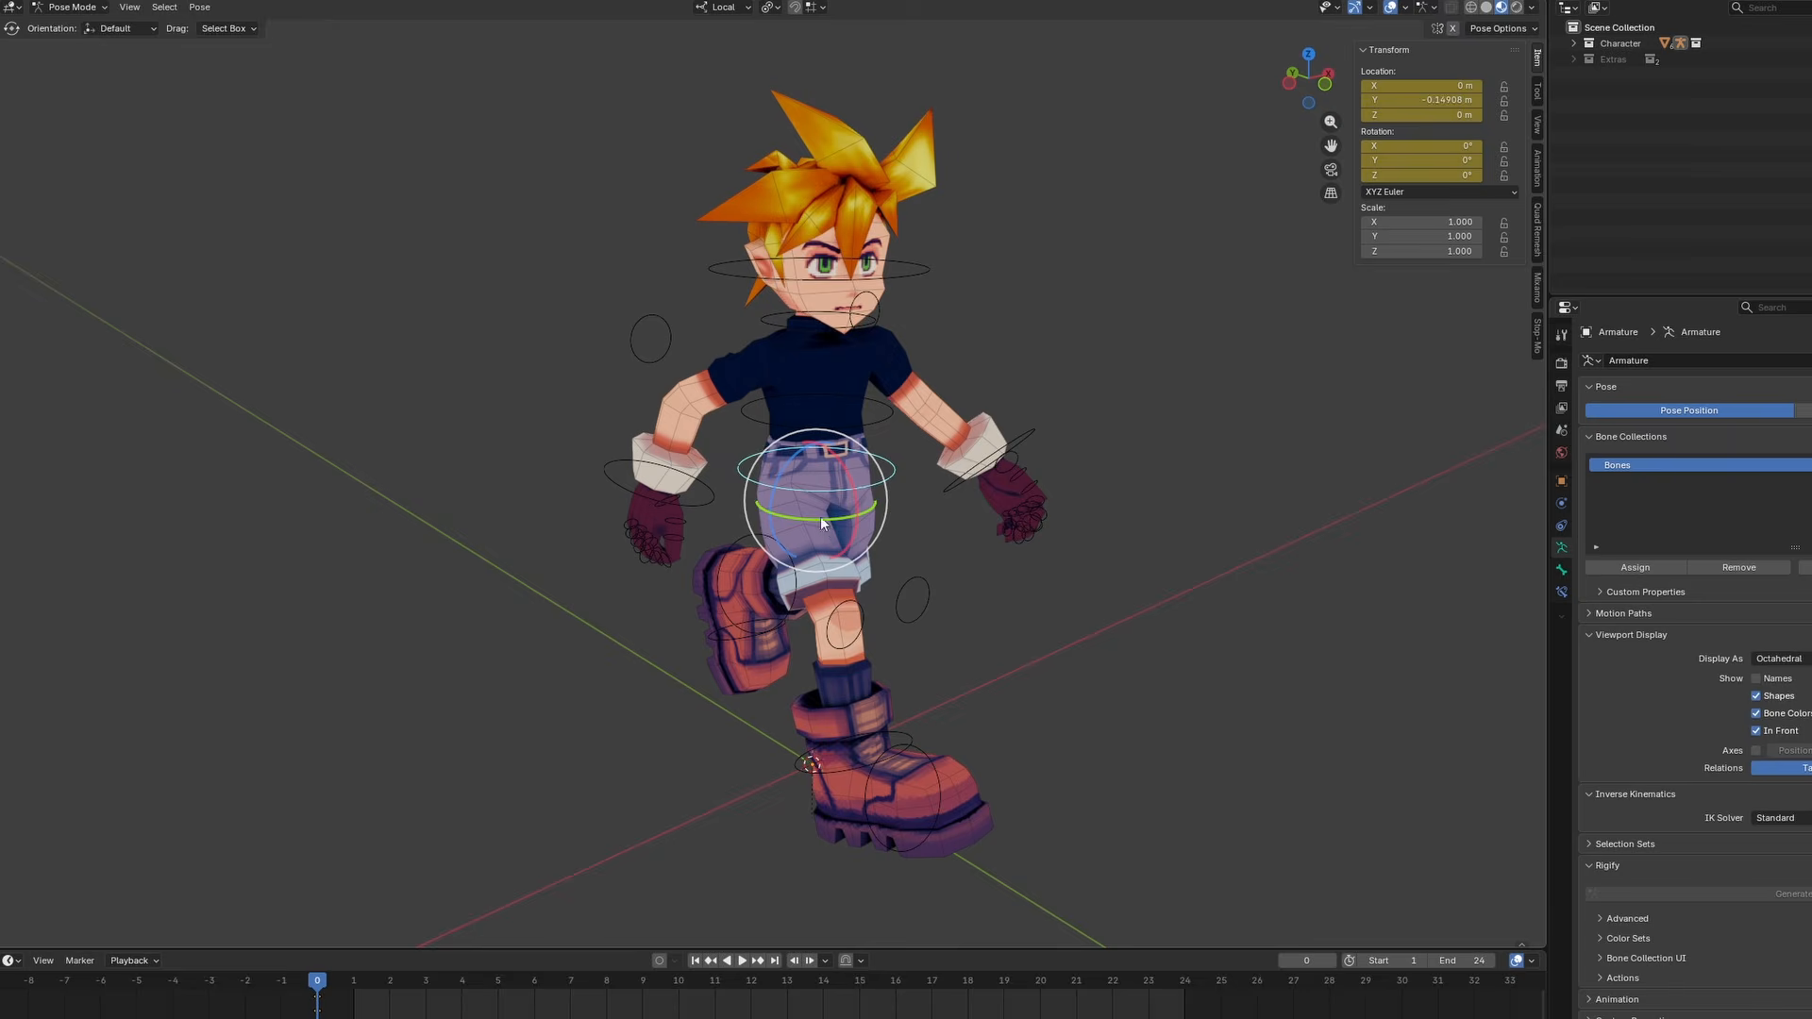
Rotate the hip control about 15° around its local Y axis
key(r)
key(y)
key(y)
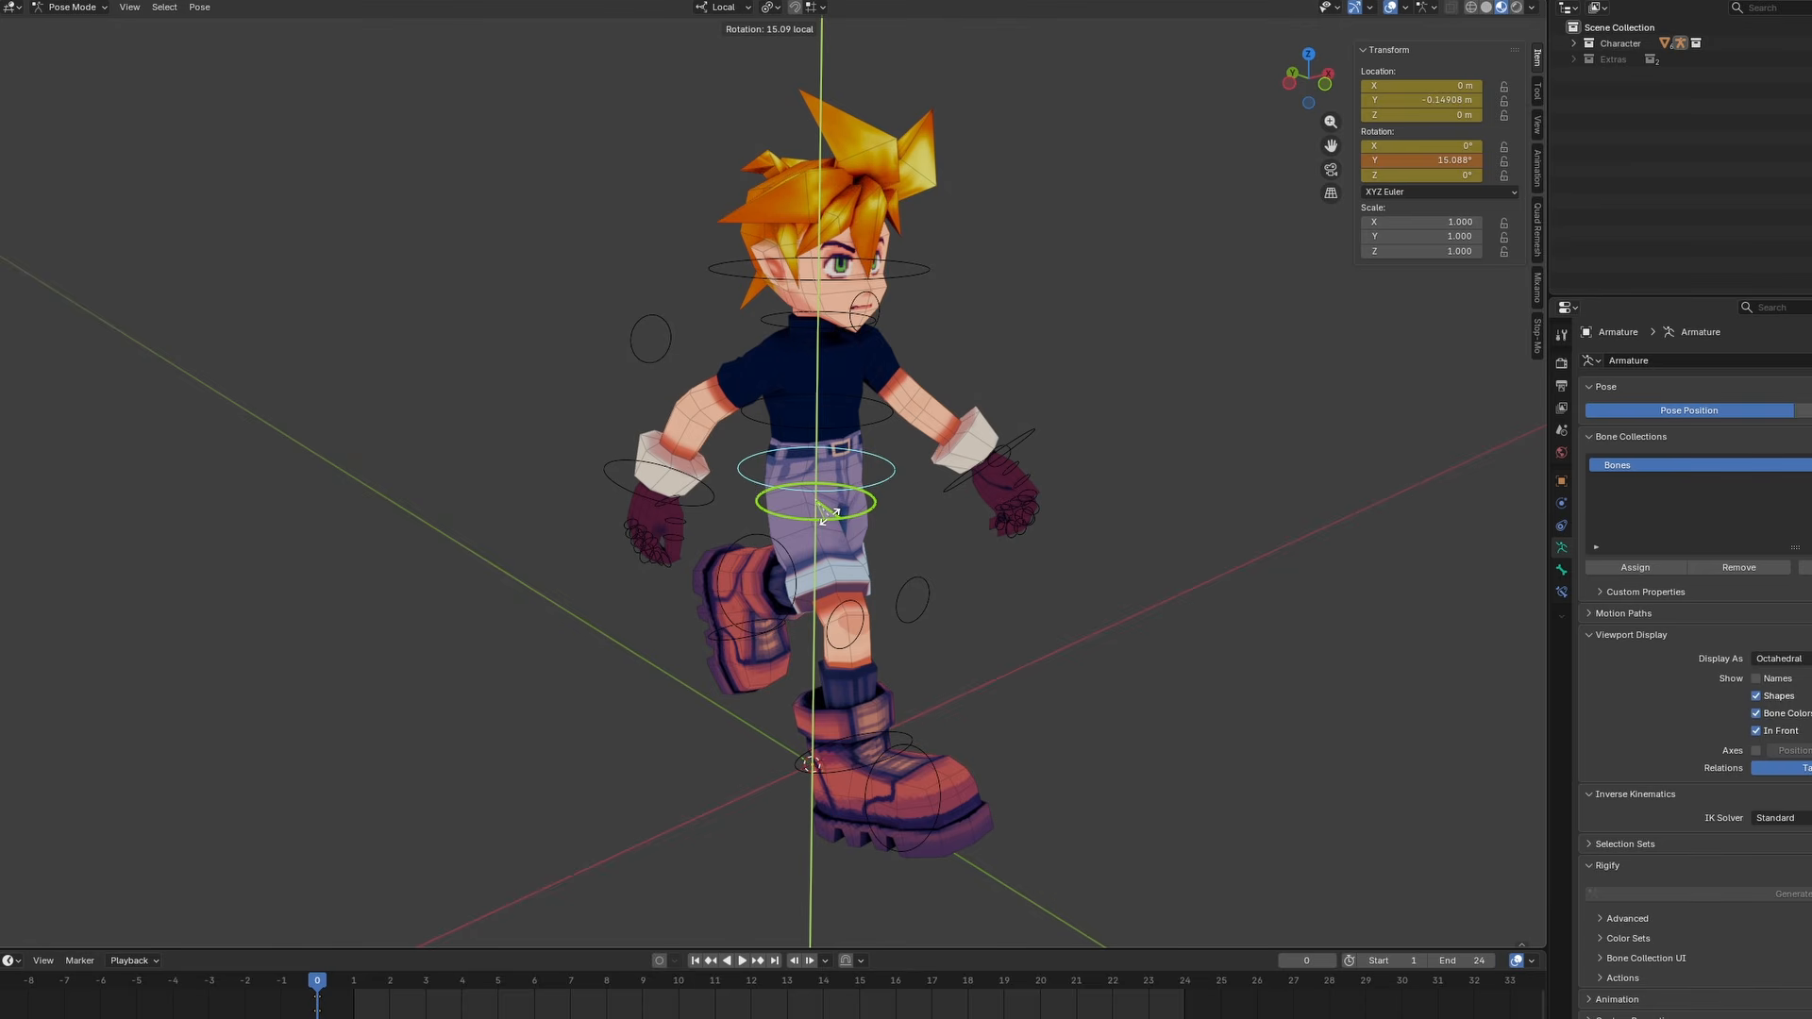
Set the chest control's Y rotation to -15° to counter the hips and keyframe it
double_click(1429, 161)
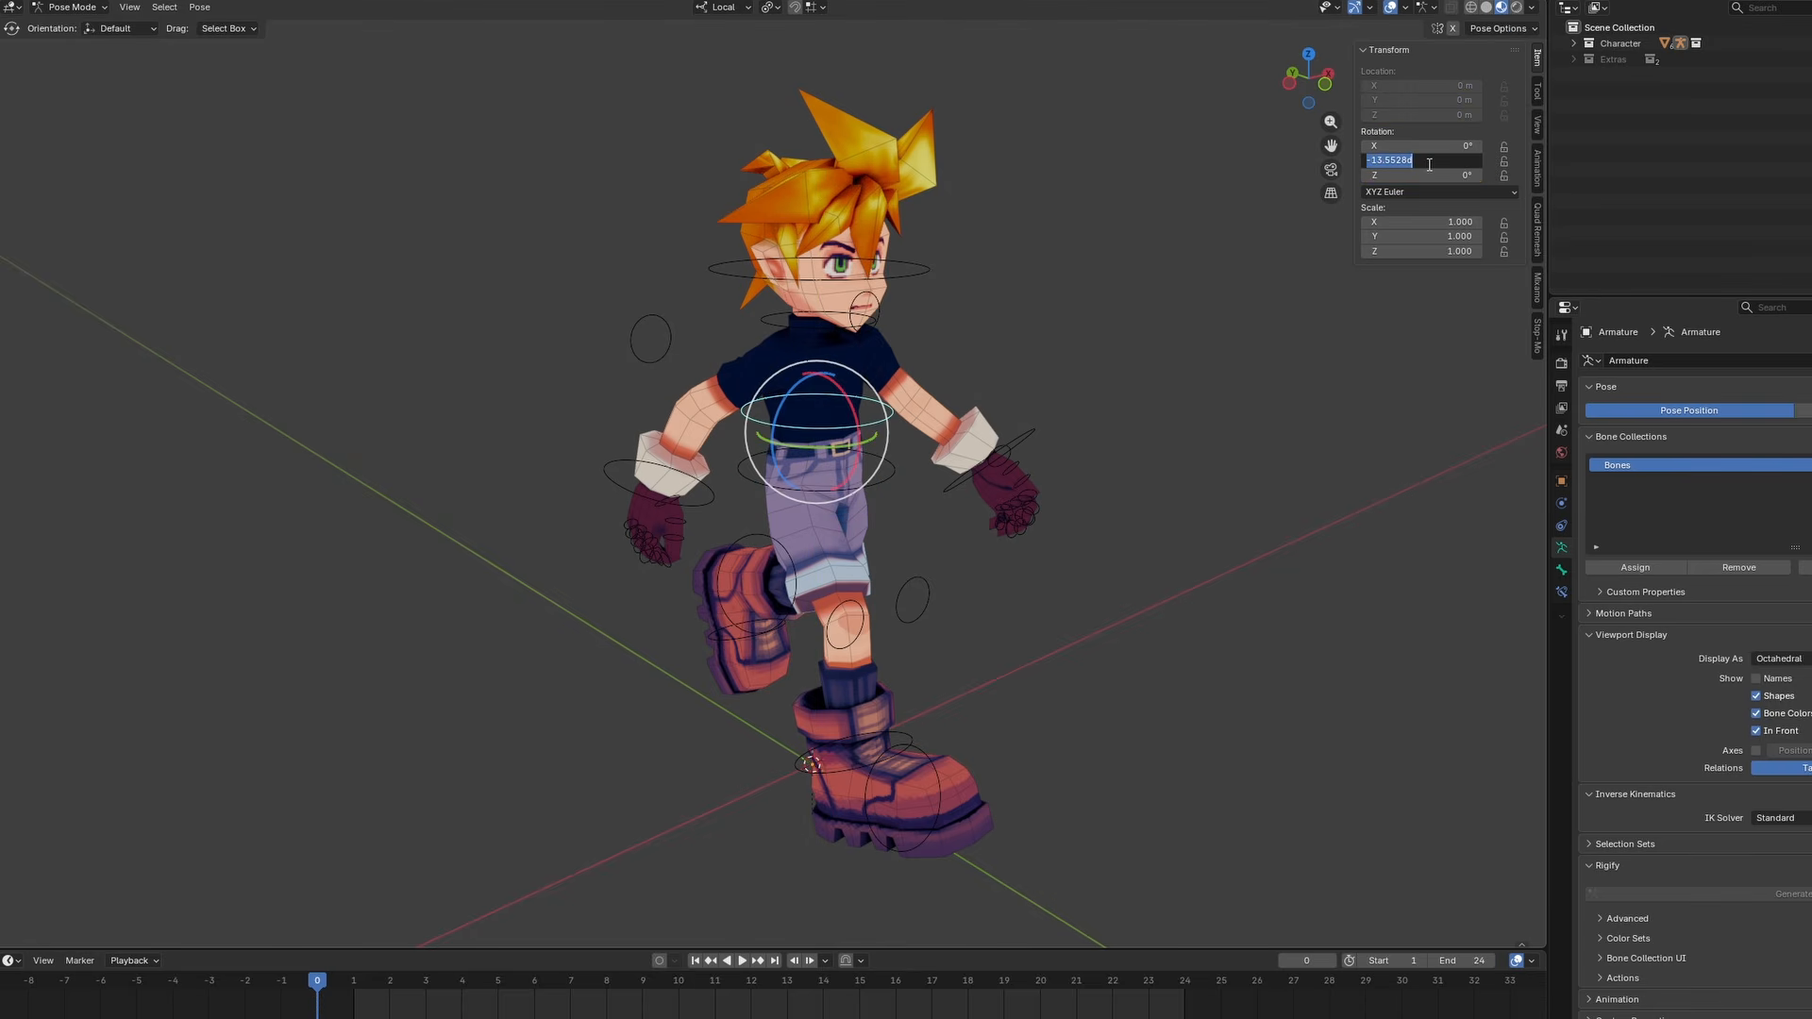
text(-15)
key(Return)
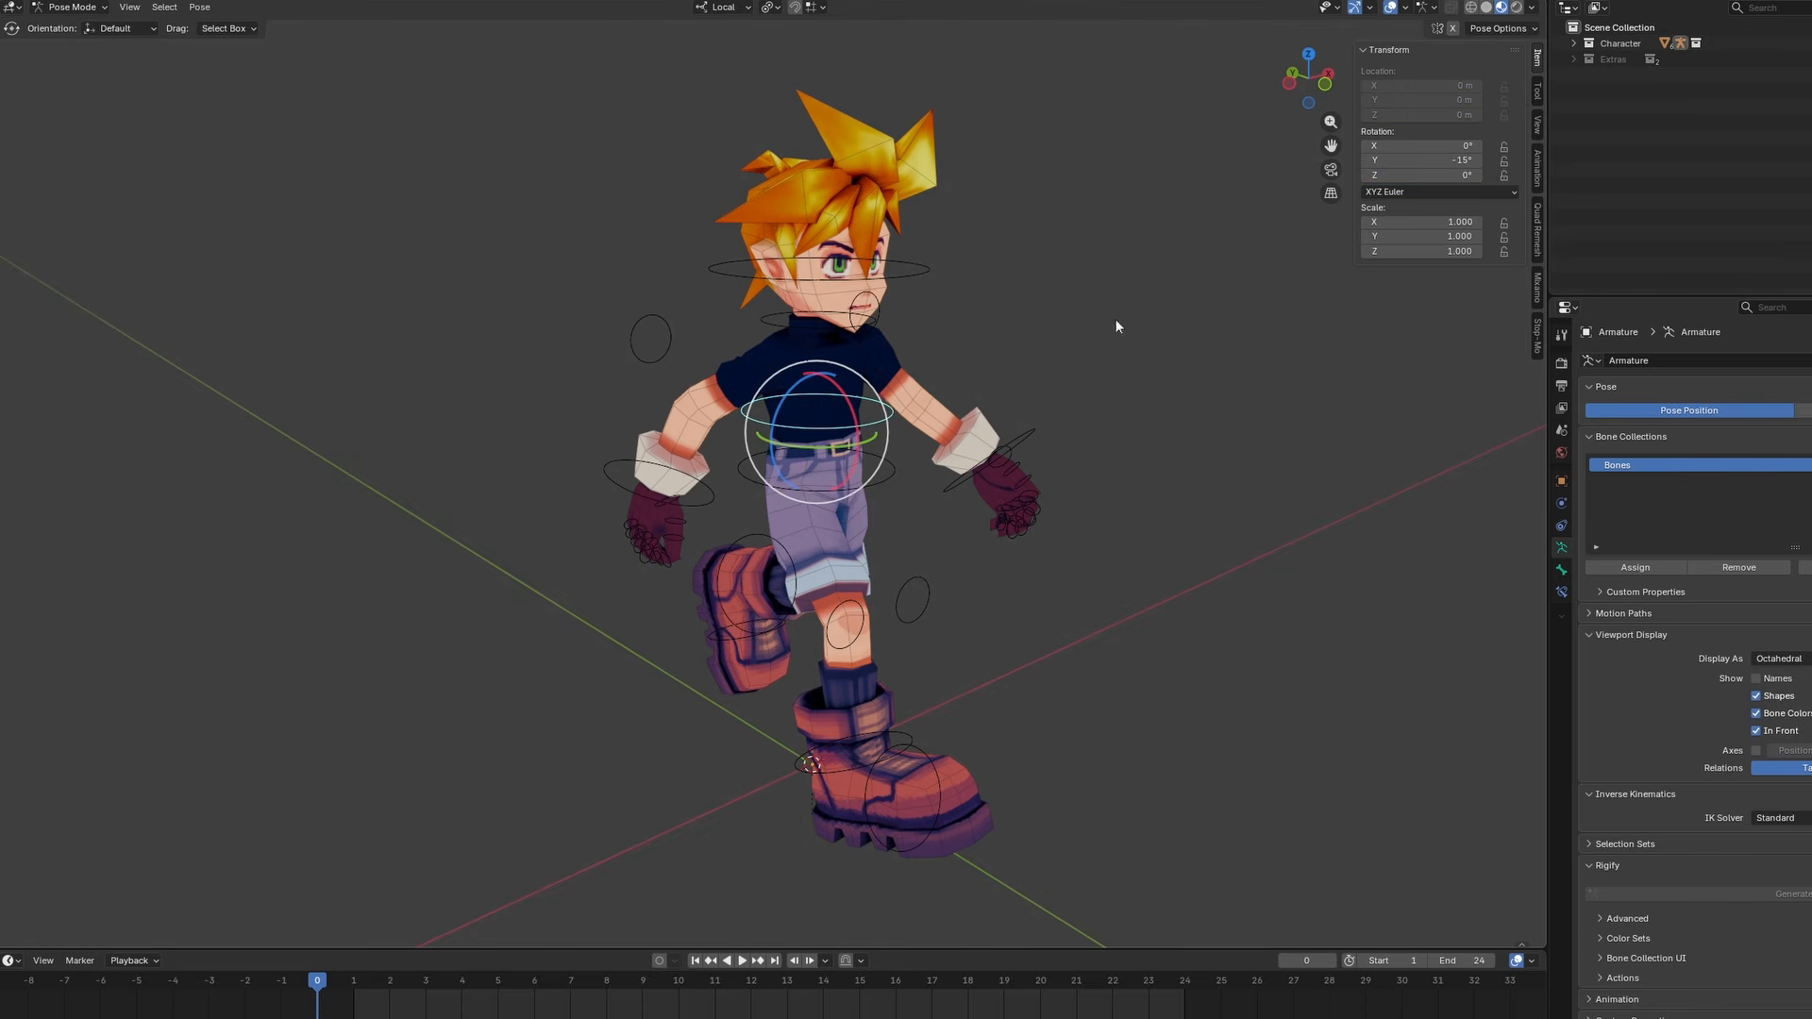
key(i)
click(894, 443)
From the side, lean the chest control forward and counter-rotate the head control to -10° on X, keyframing the head
middle_drag(894, 443, 1031, 486)
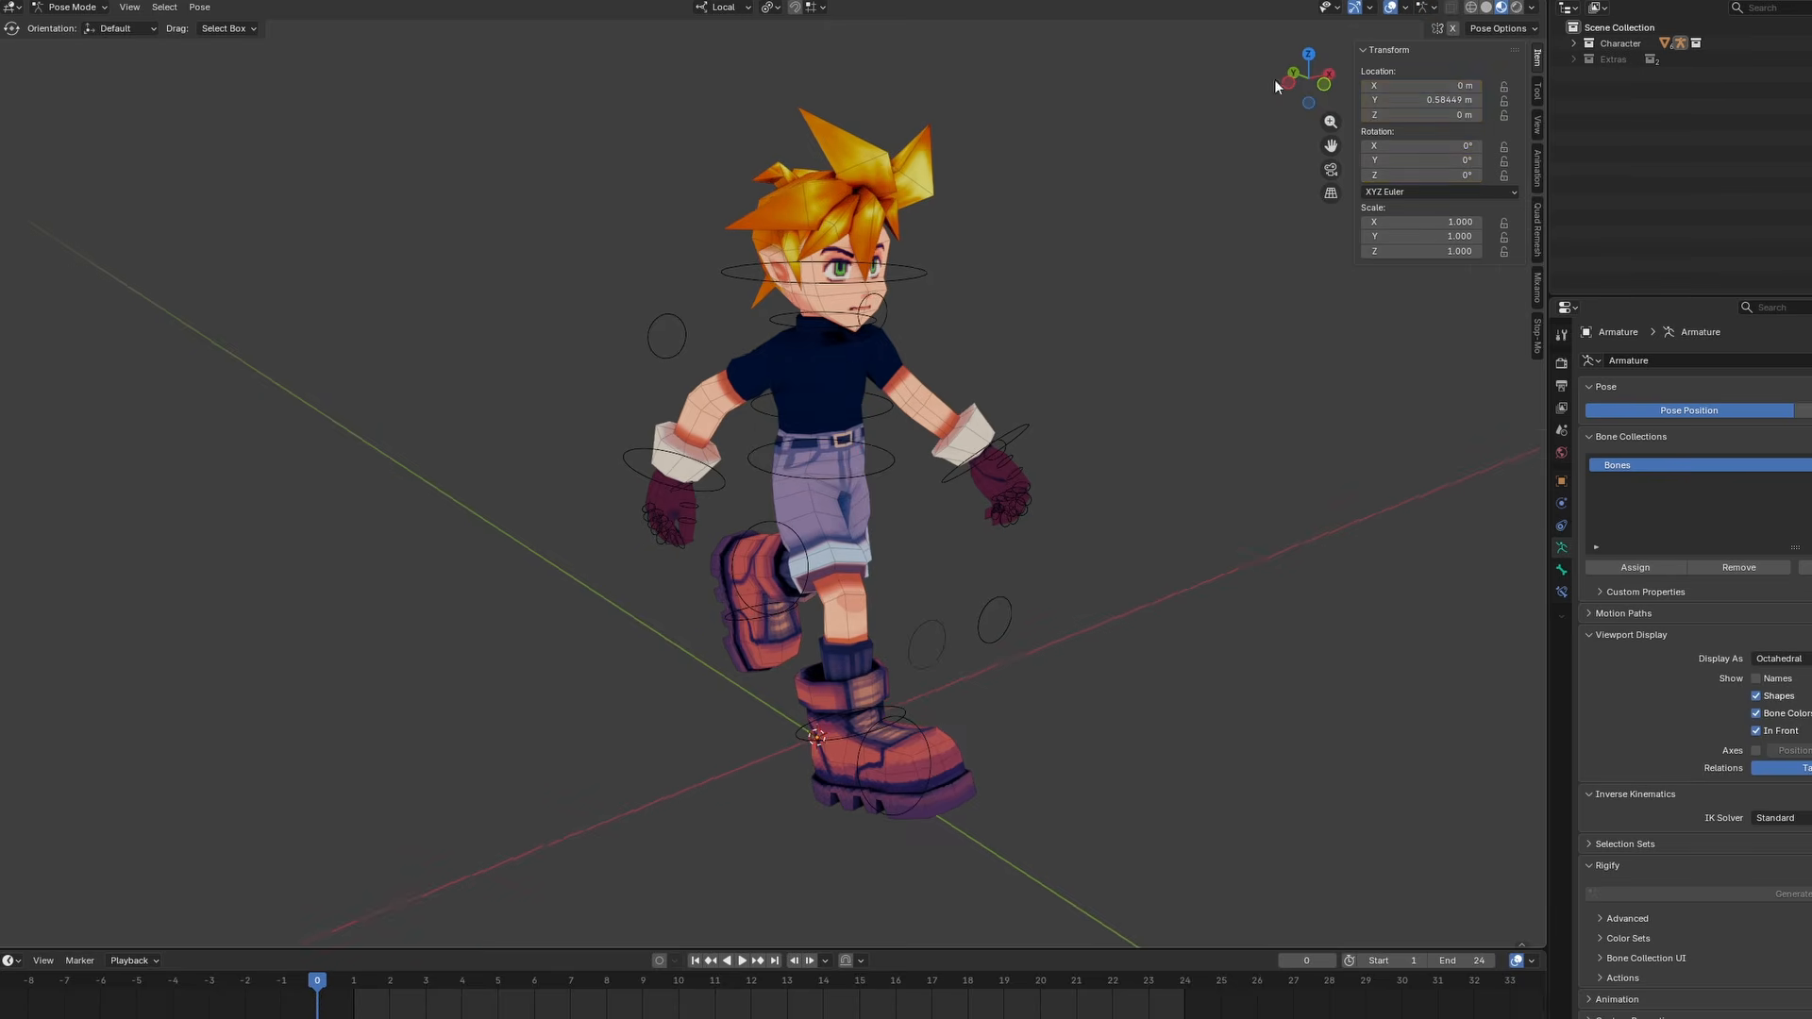
click(854, 389)
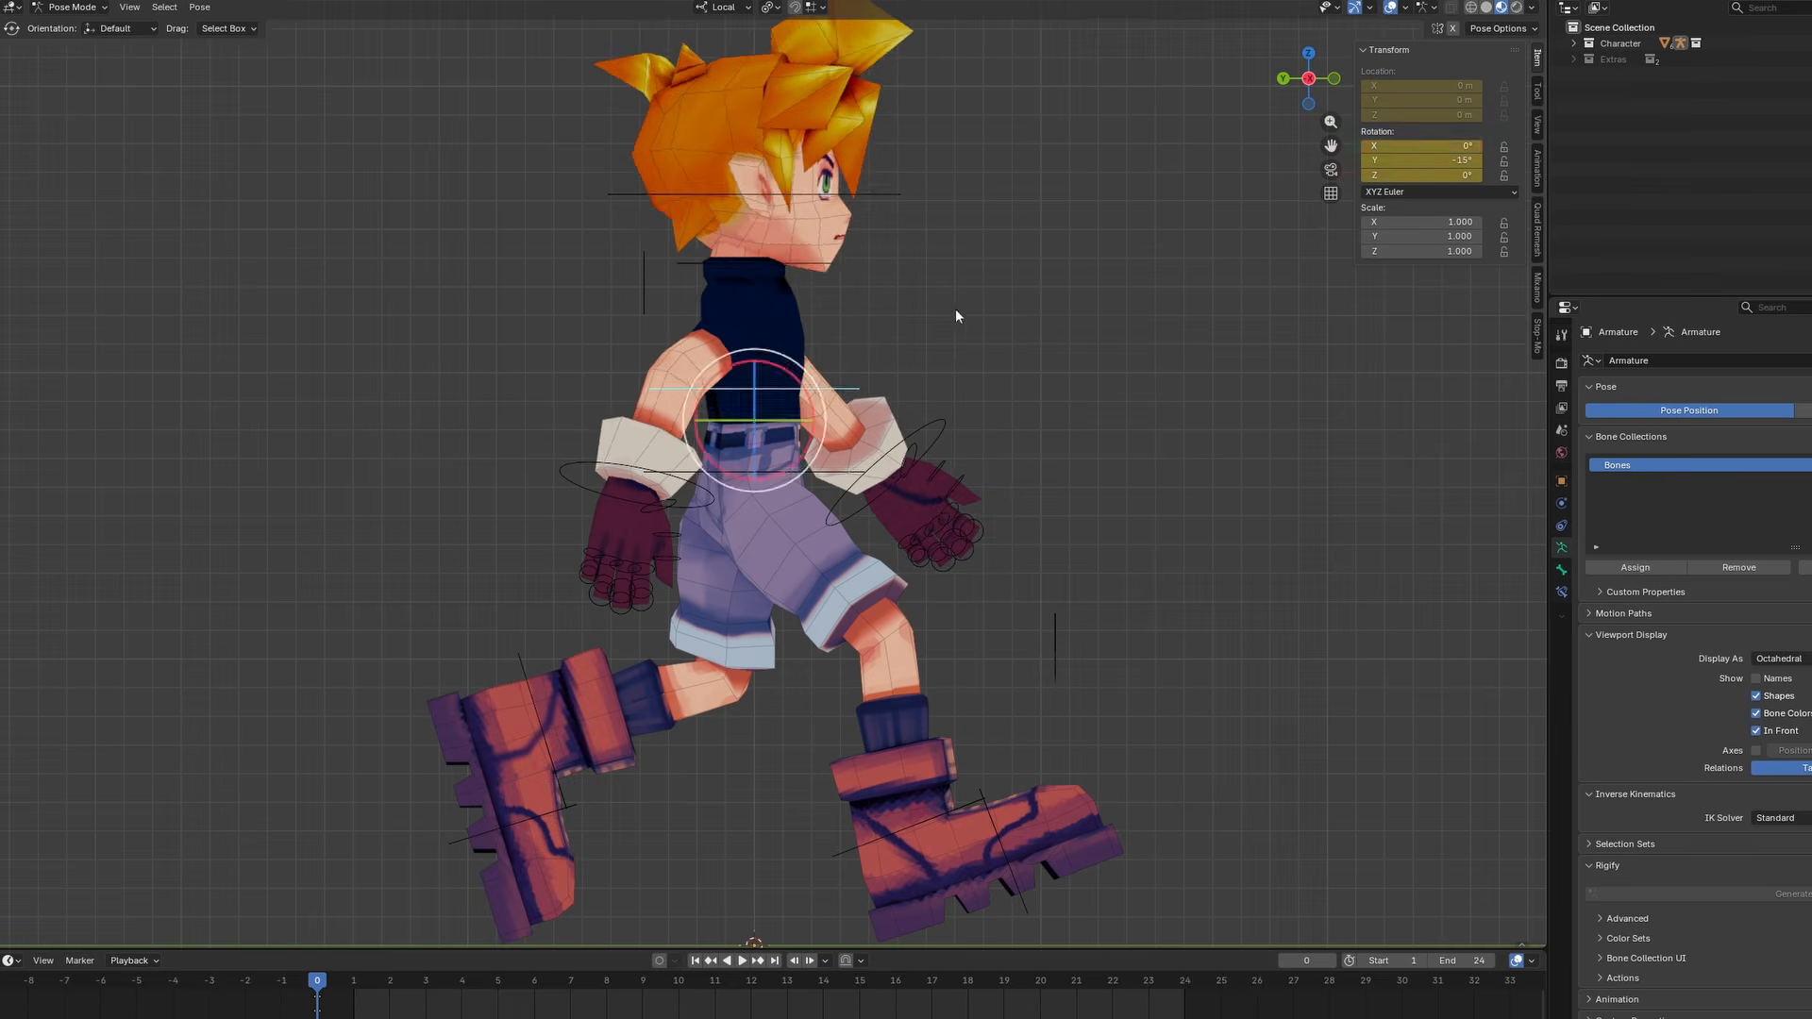
key(r)
right_click(997, 334)
drag(794, 375, 804, 385)
click(930, 233)
key(r)
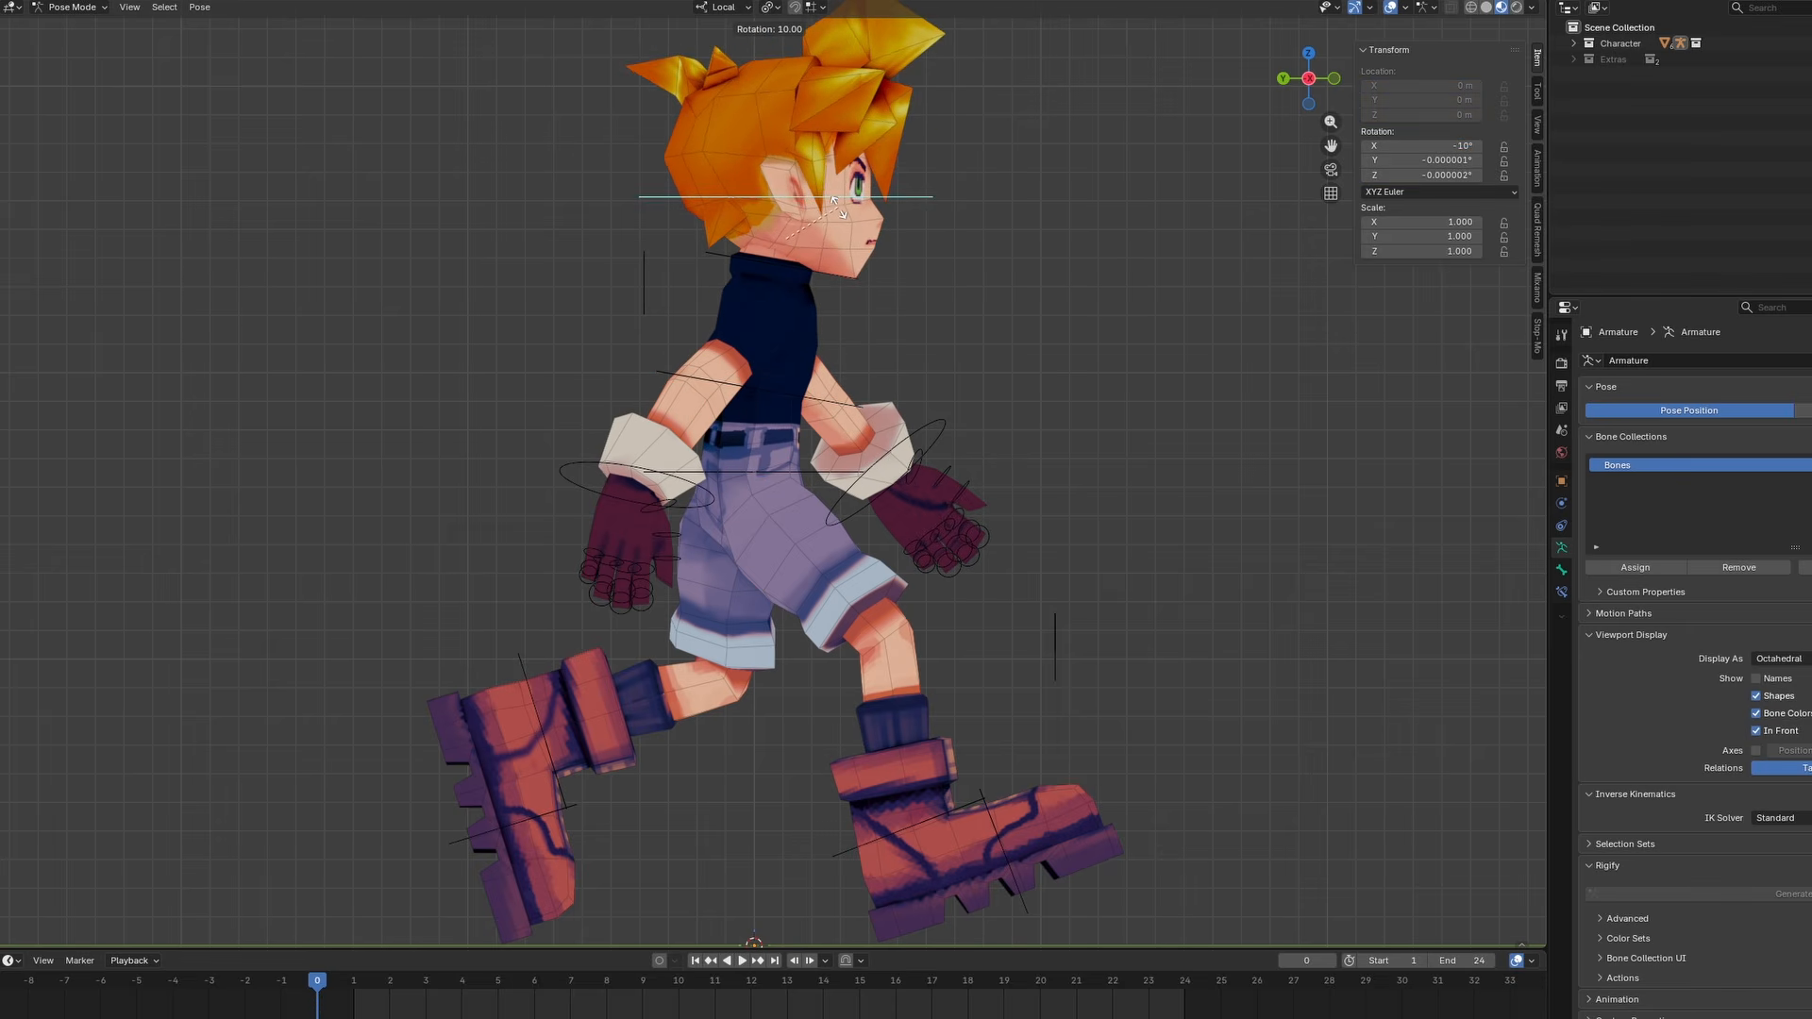
click(835, 201)
key(i)
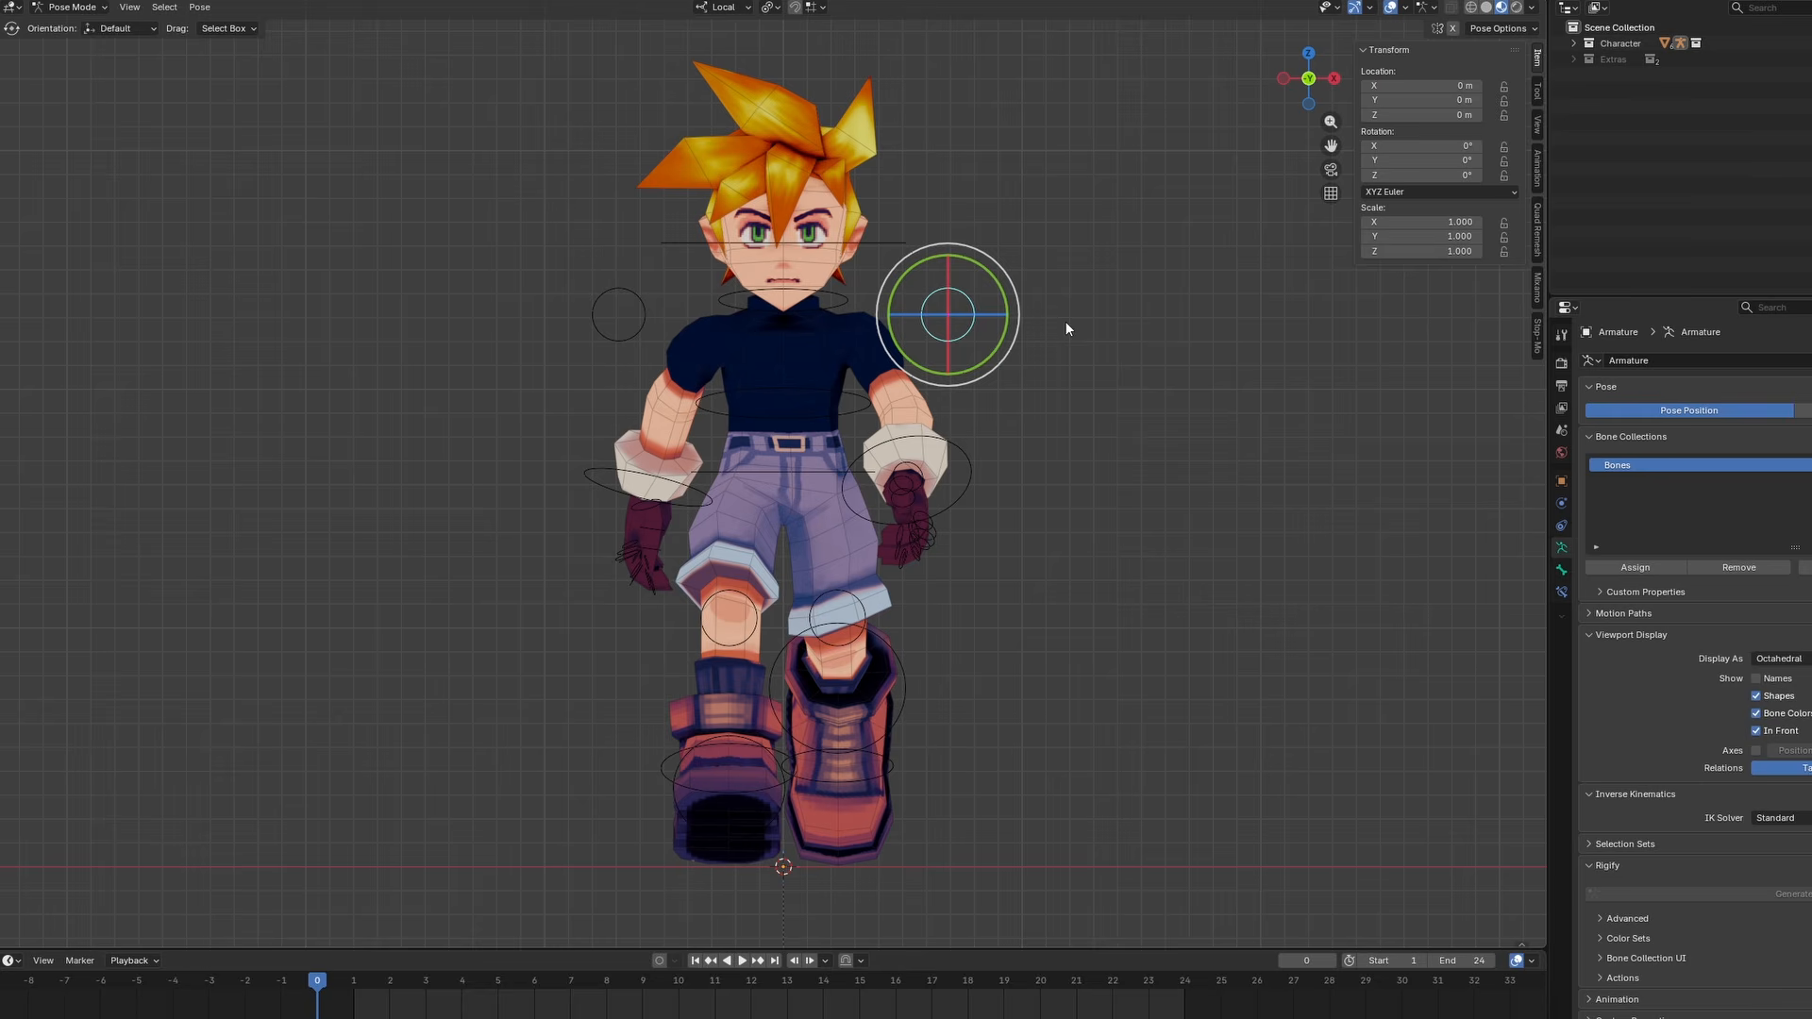
Move the left elbow pole control about 0.33 m inward along local X and mirror the change onto the right elbow pole
key(g)
key(x)
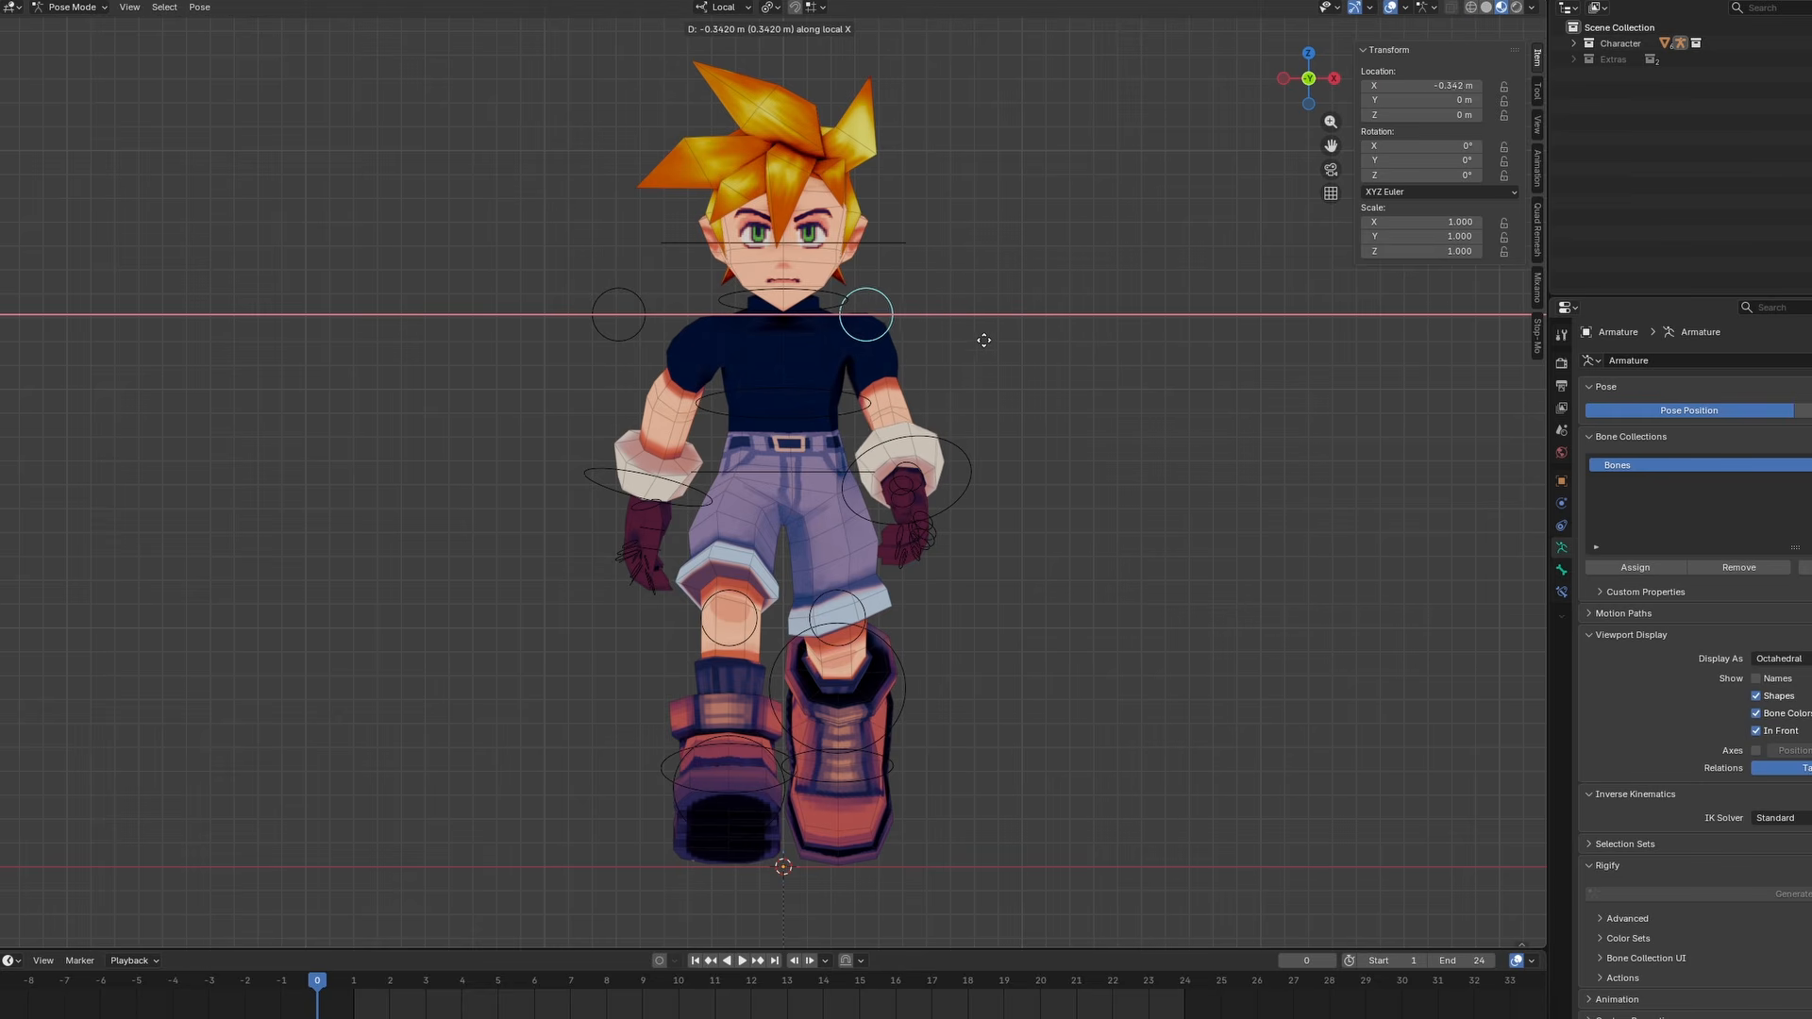
click(986, 345)
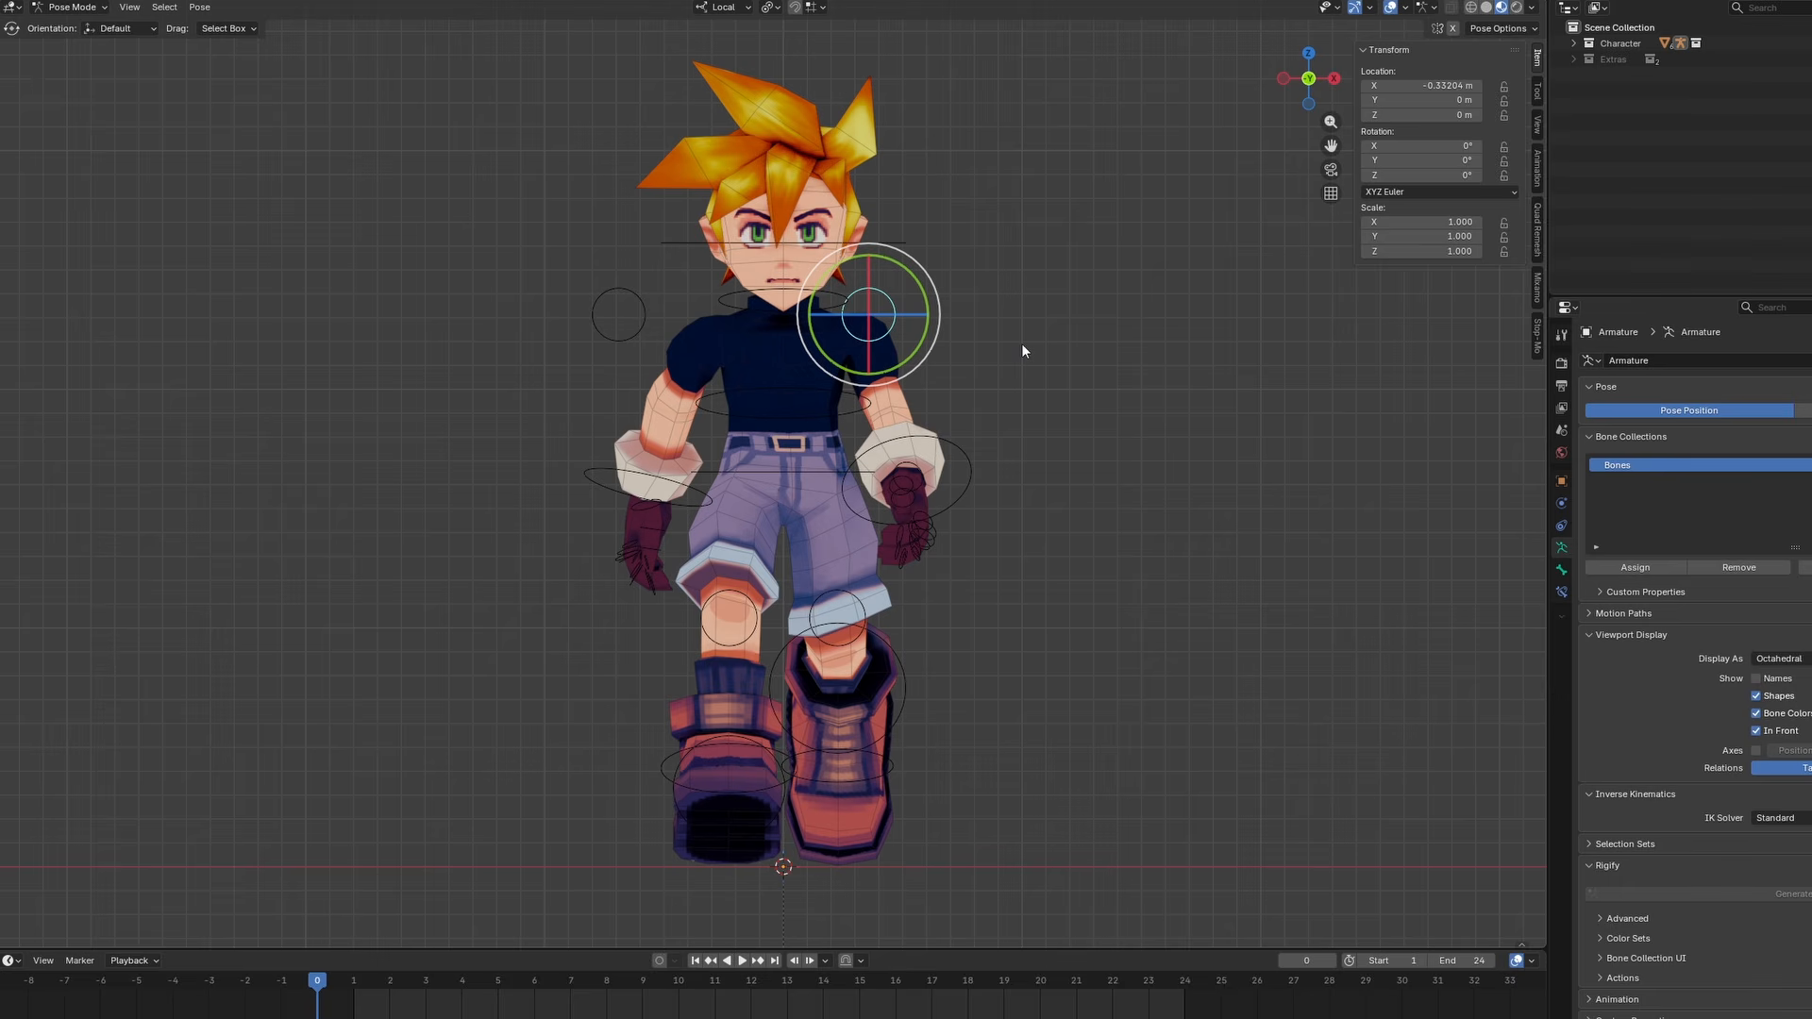
key(ctrl+shift+v)
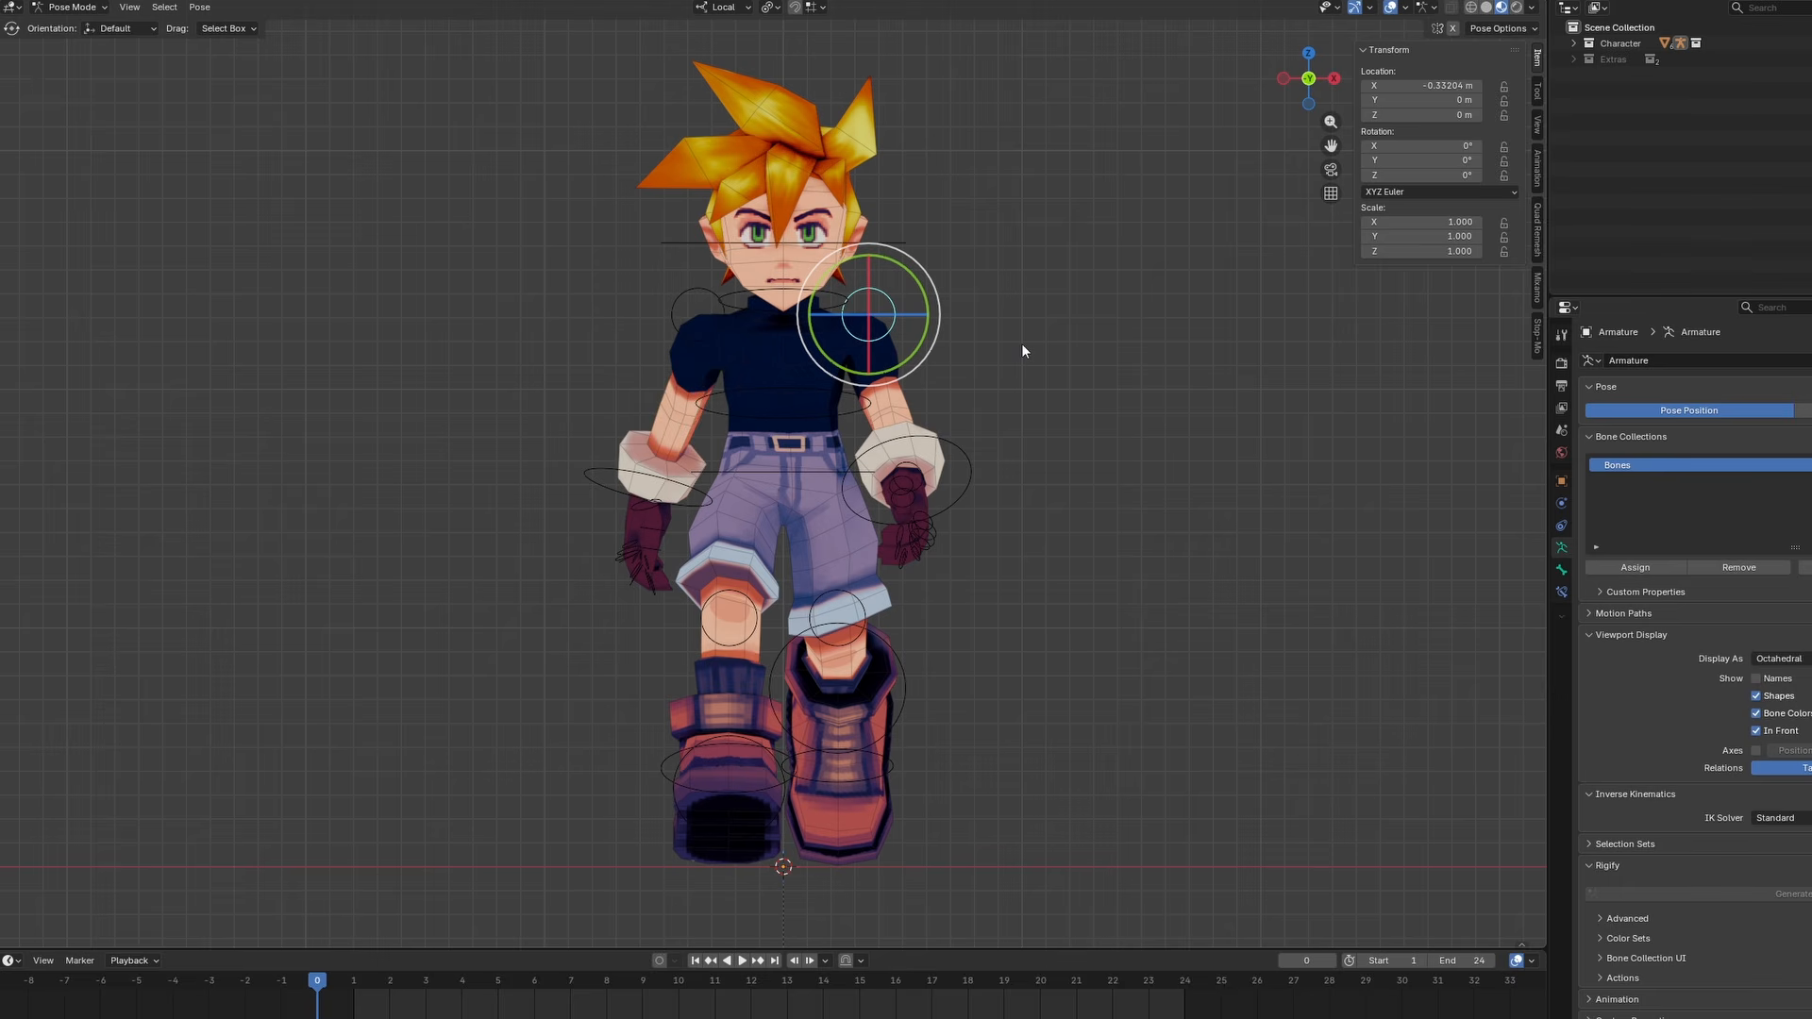
Turn the feet outward with Z rotations of -15° on the right and 15° on the left, setting the right foot's X rotation to -21°
middle_drag(1021, 343, 726, 367)
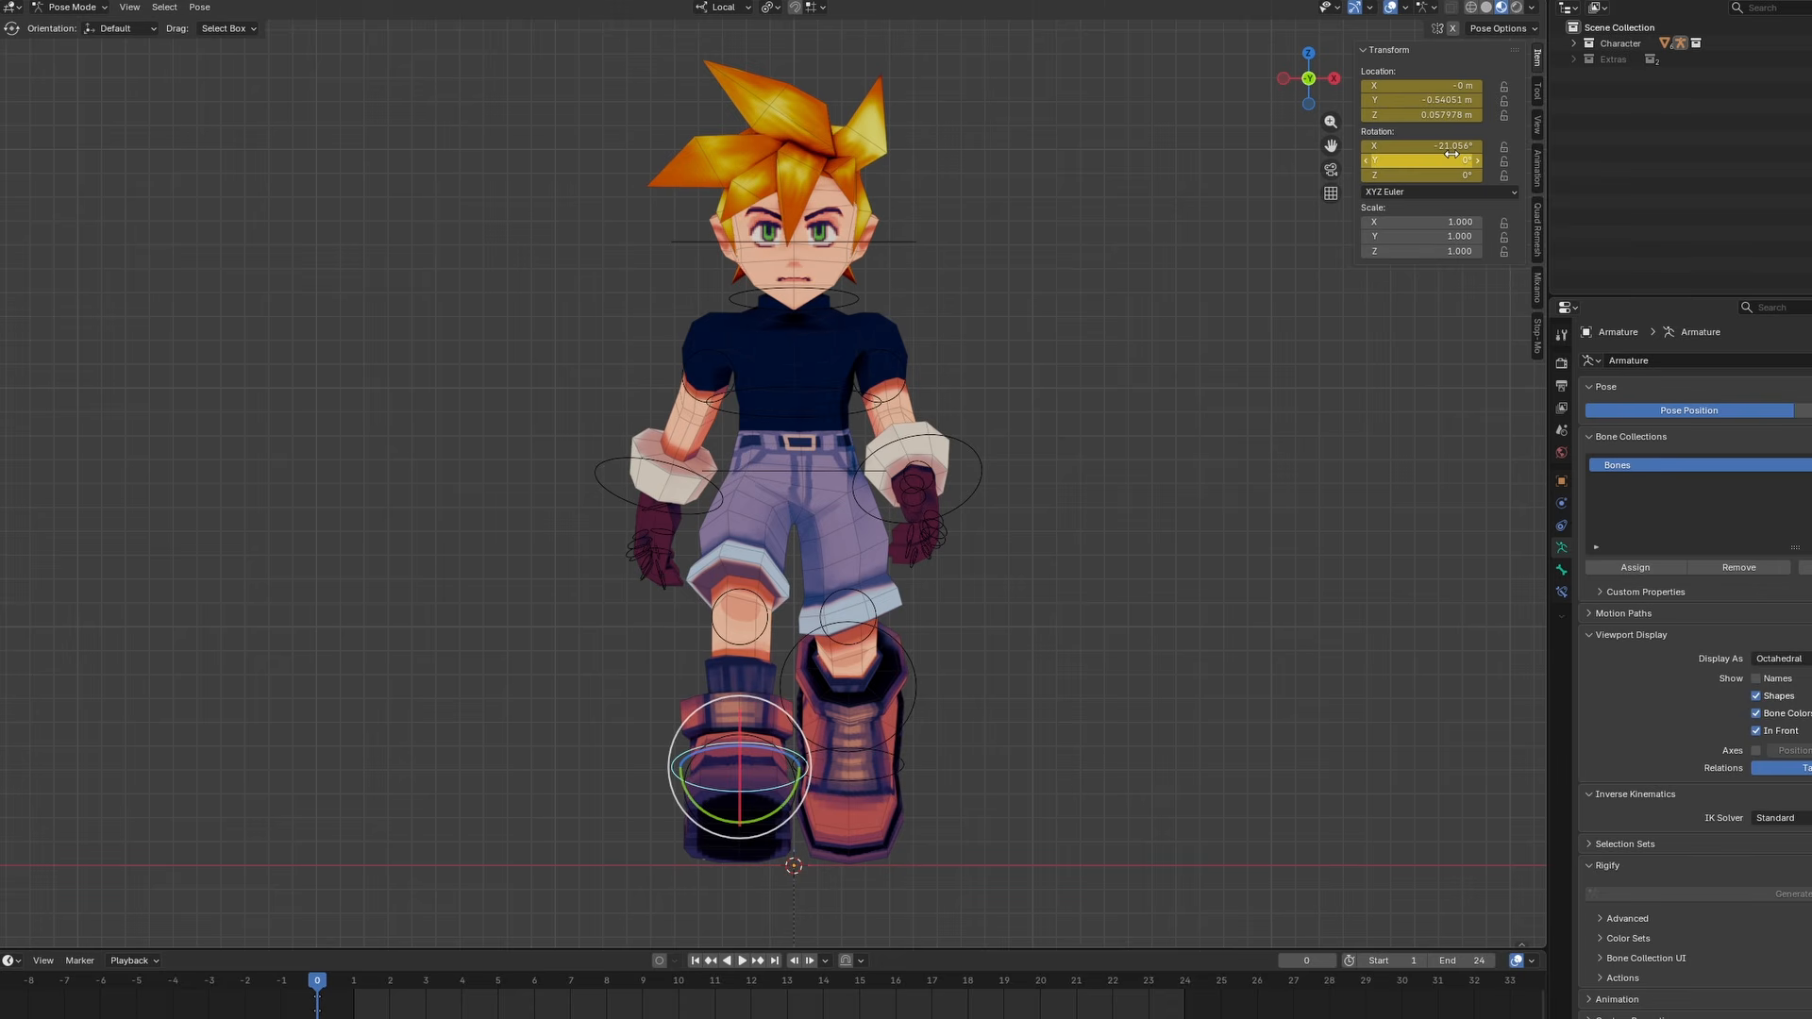
drag(1453, 175, 1416, 175)
click(1447, 147)
text(-20)
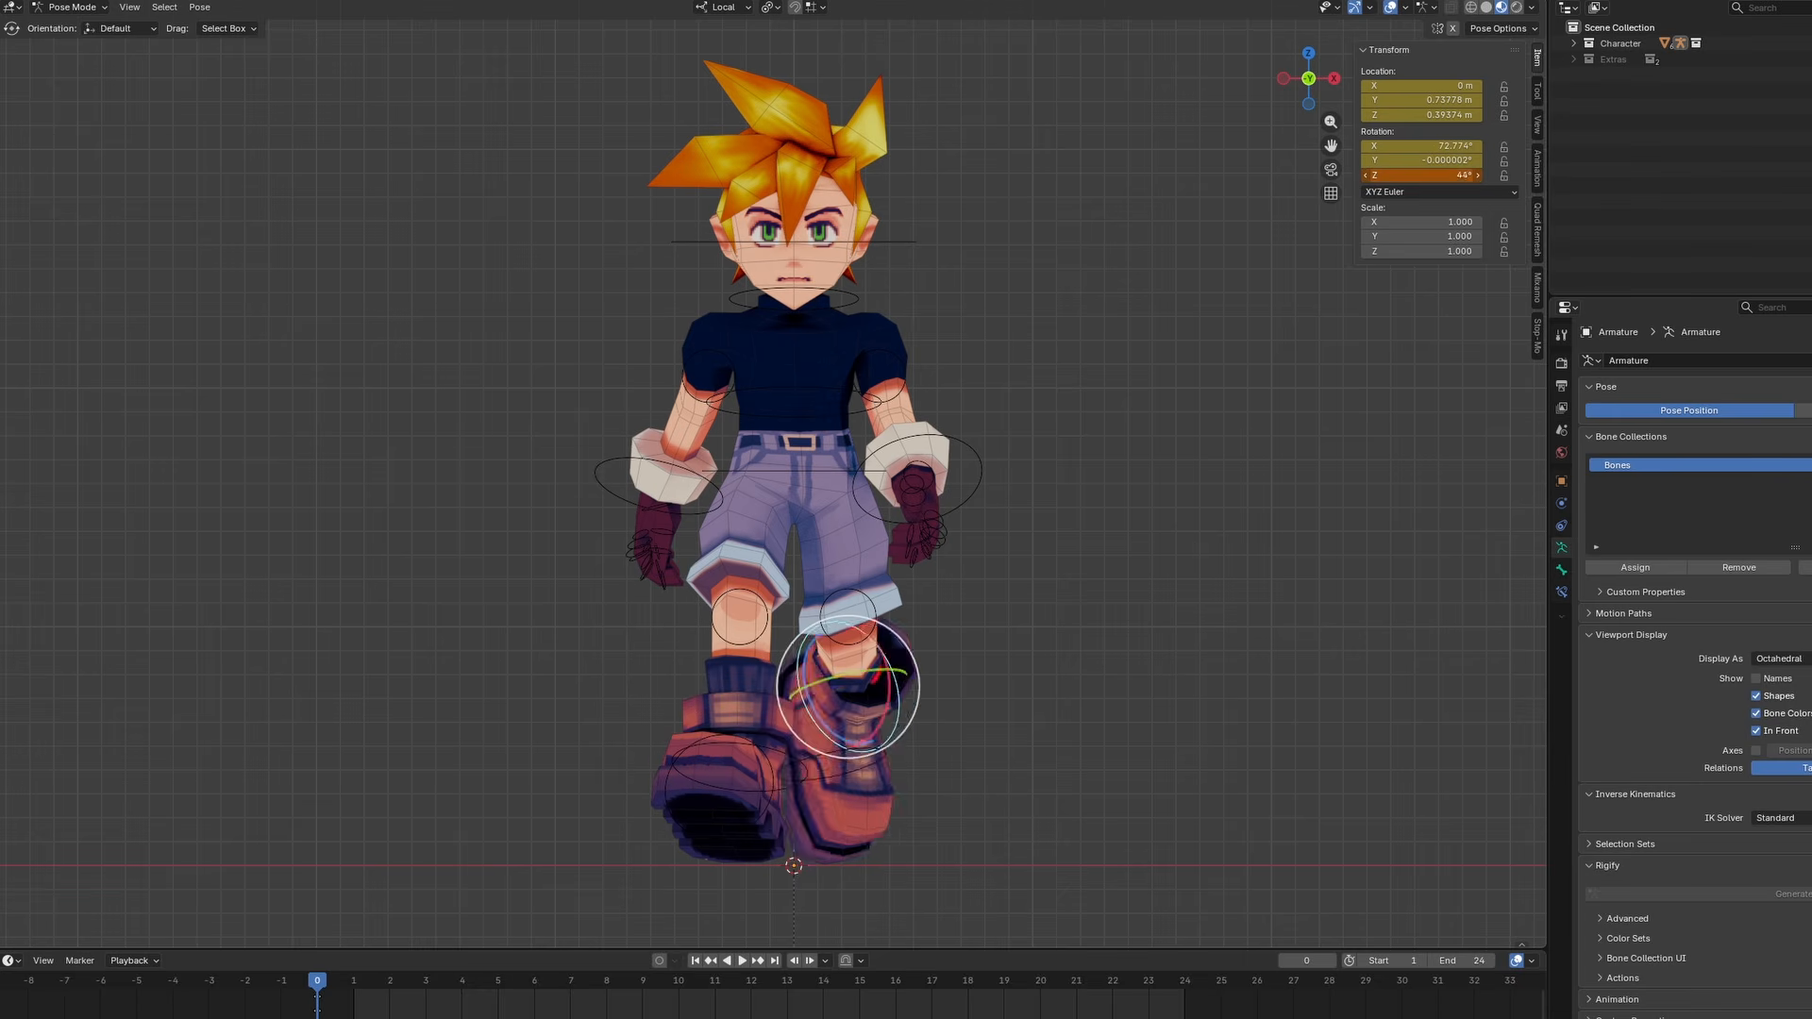
drag(1436, 176, 1458, 175)
click(1435, 176)
key(Return)
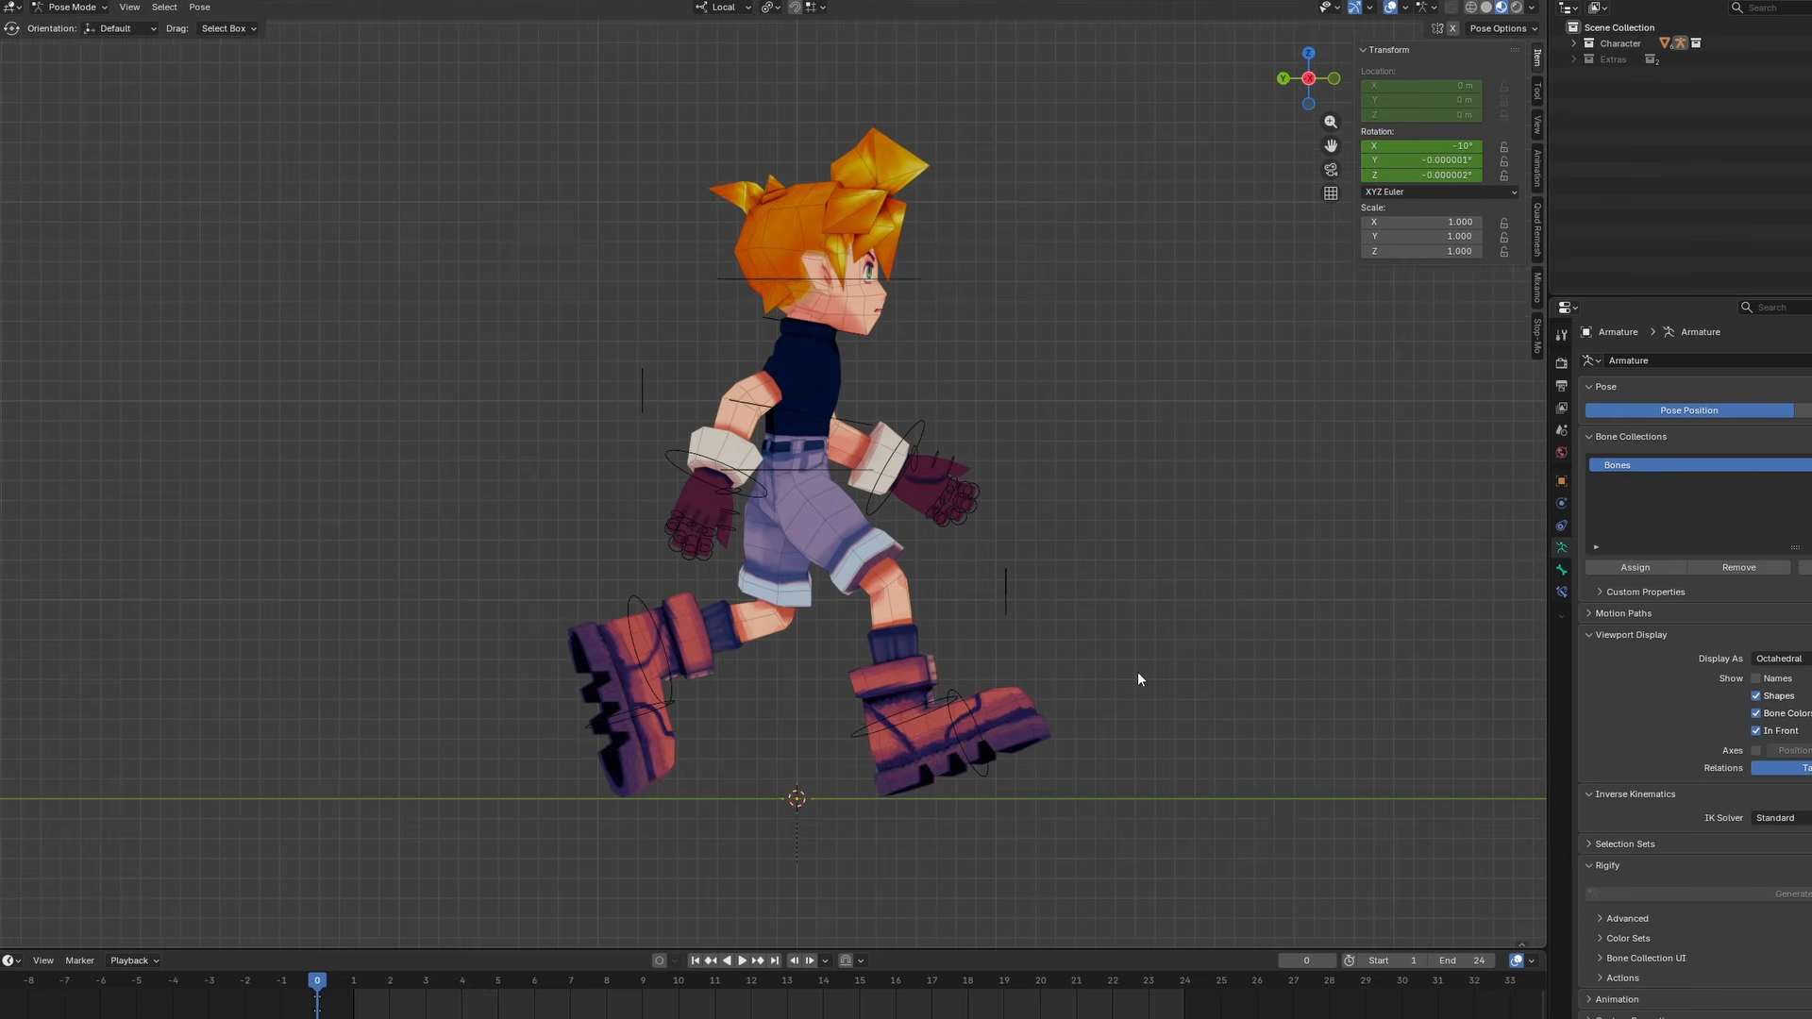
Select the foot, hand, hip, chest and head controls and insert a Location & Rotation keyframe on frame 0
click(859, 722)
click(755, 613)
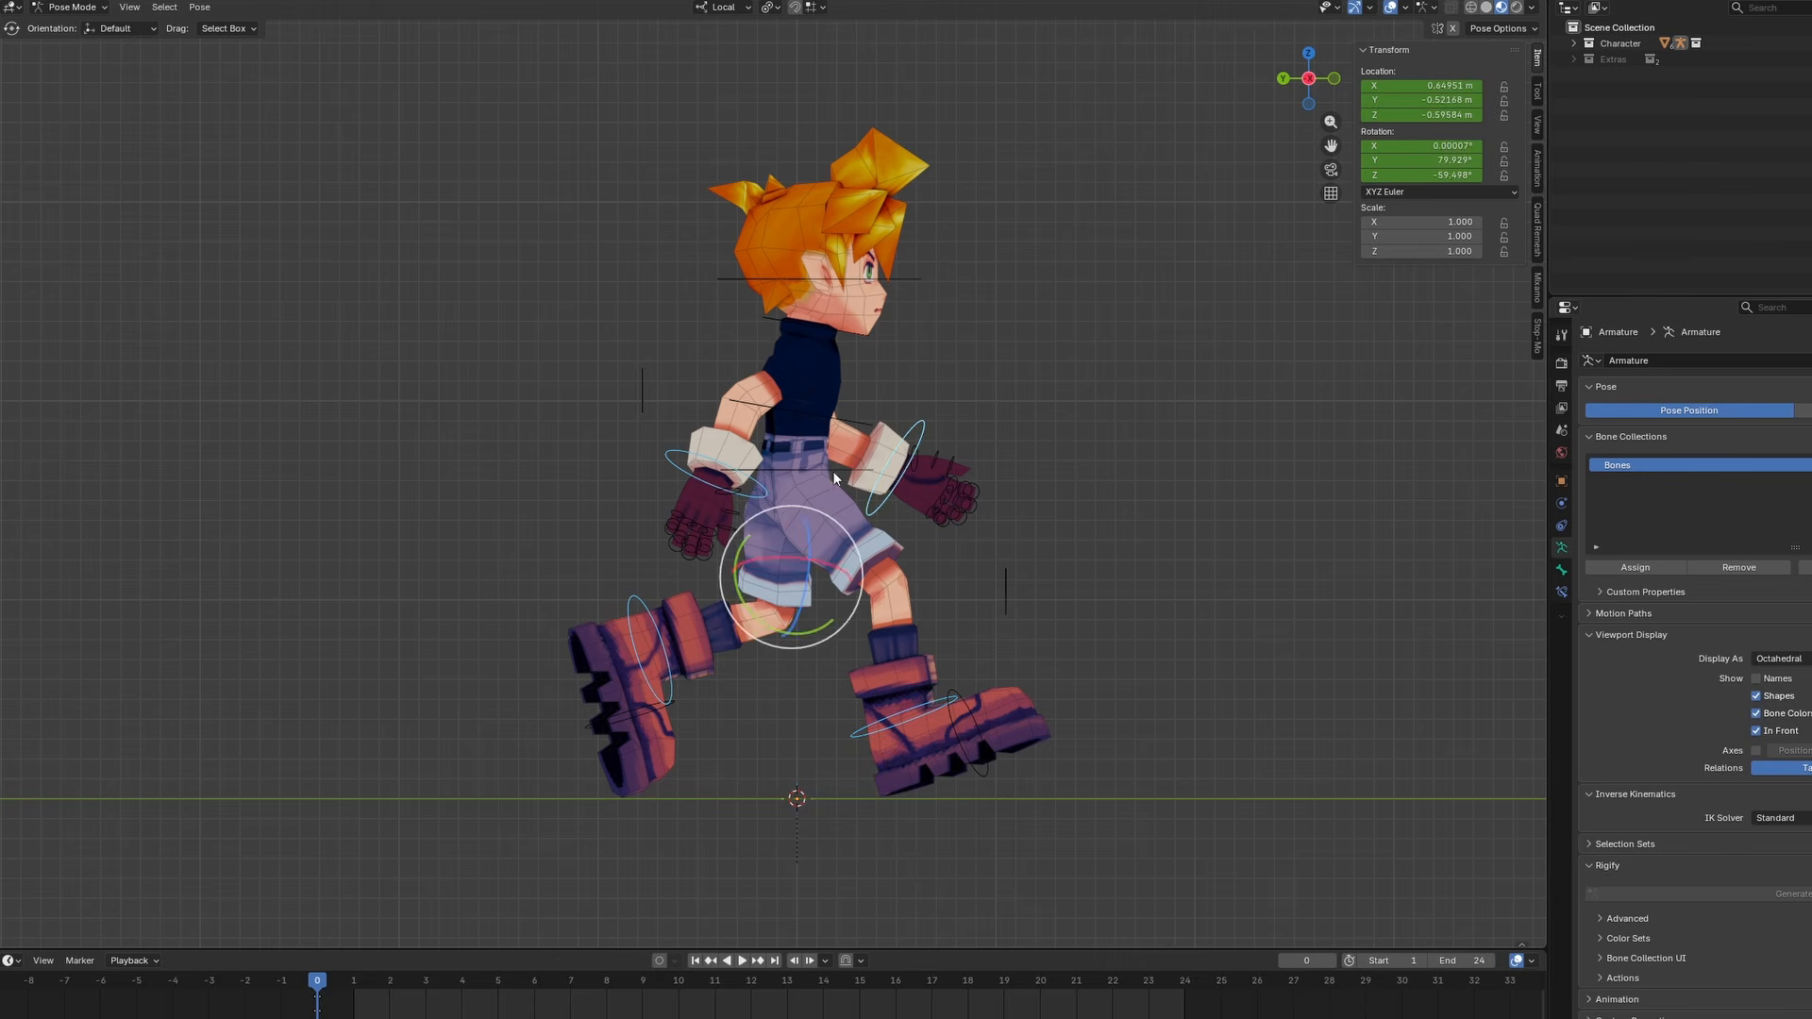
click(859, 426)
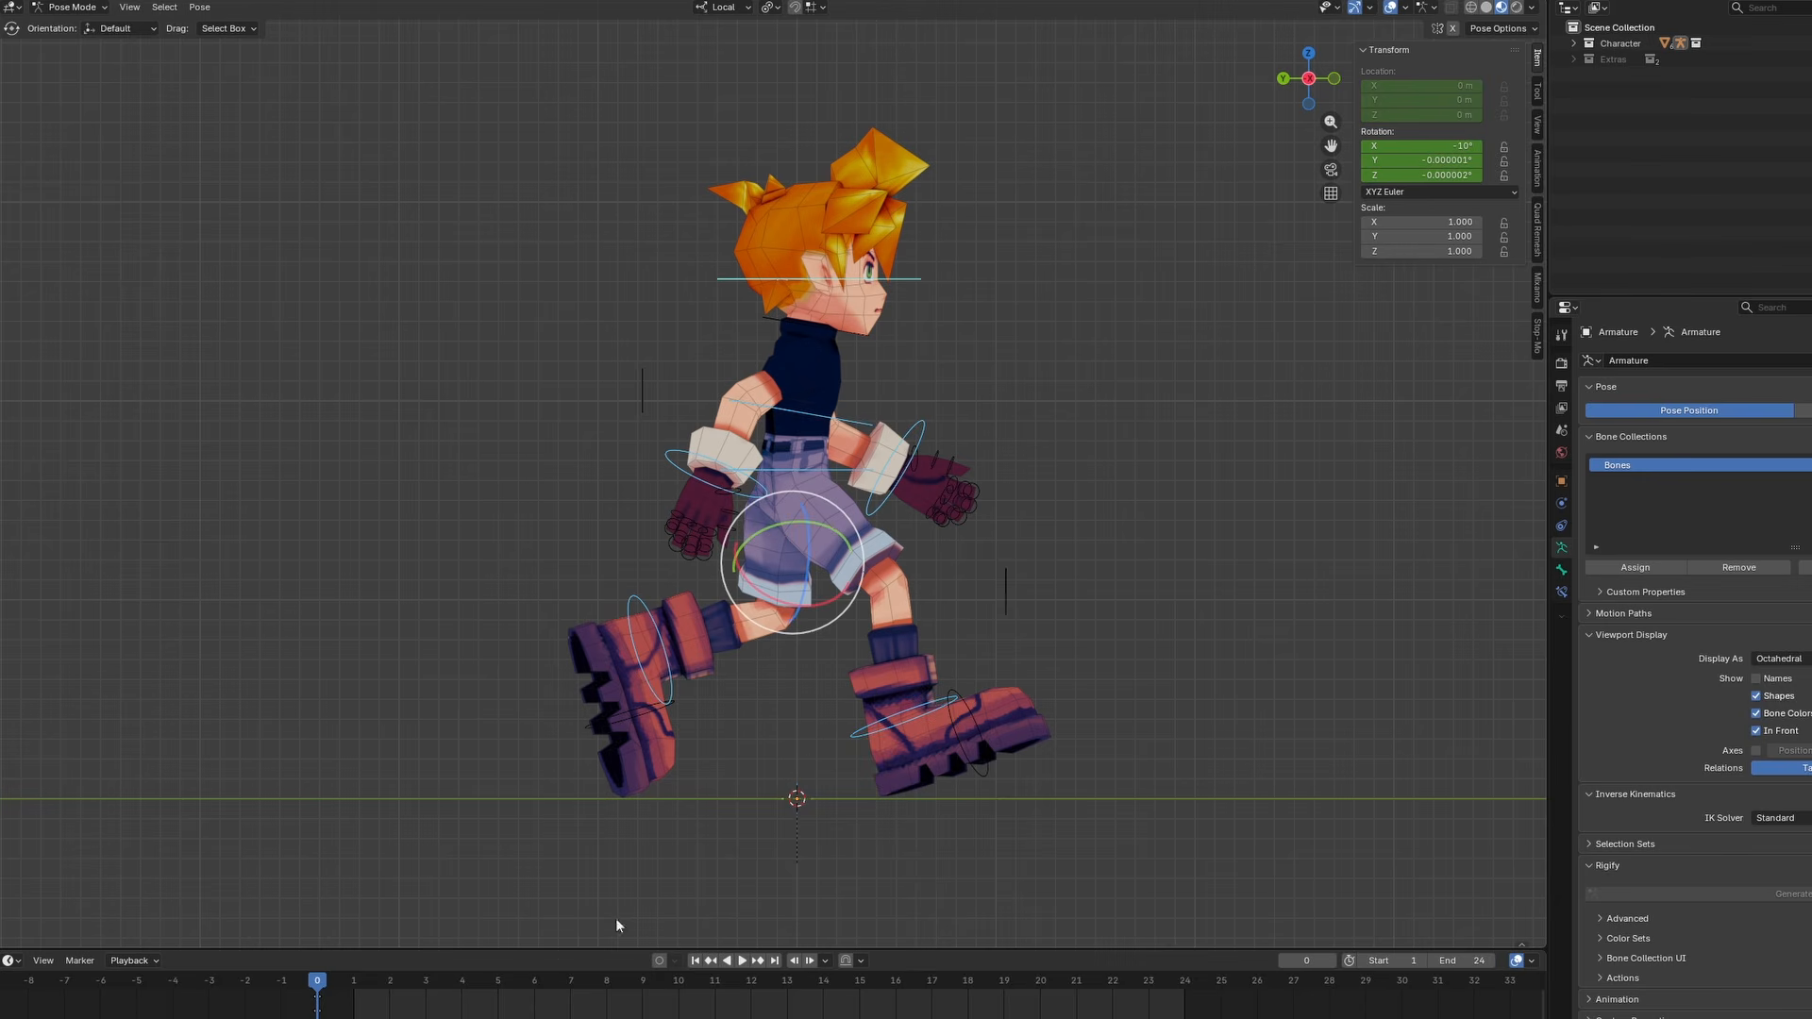
key(i)
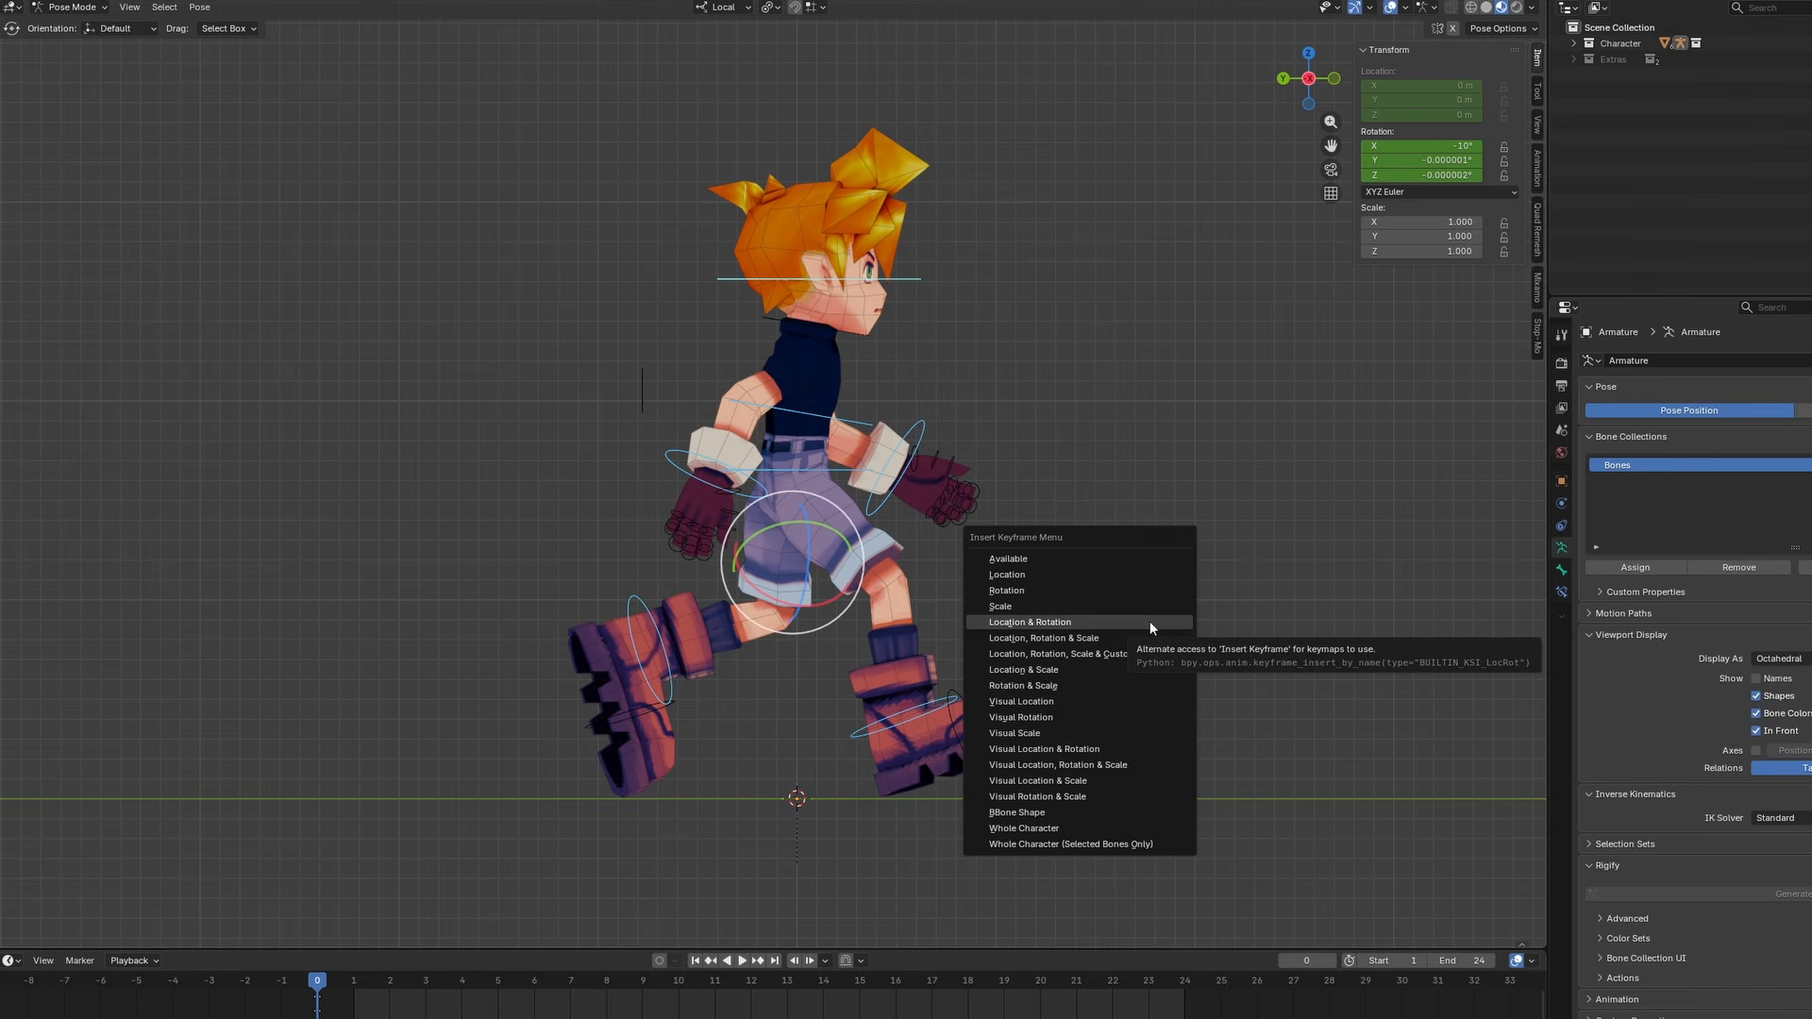
click(1149, 621)
Insert the same Location & Rotation keyframe on frame 24 to close the loop
key(shift+Right)
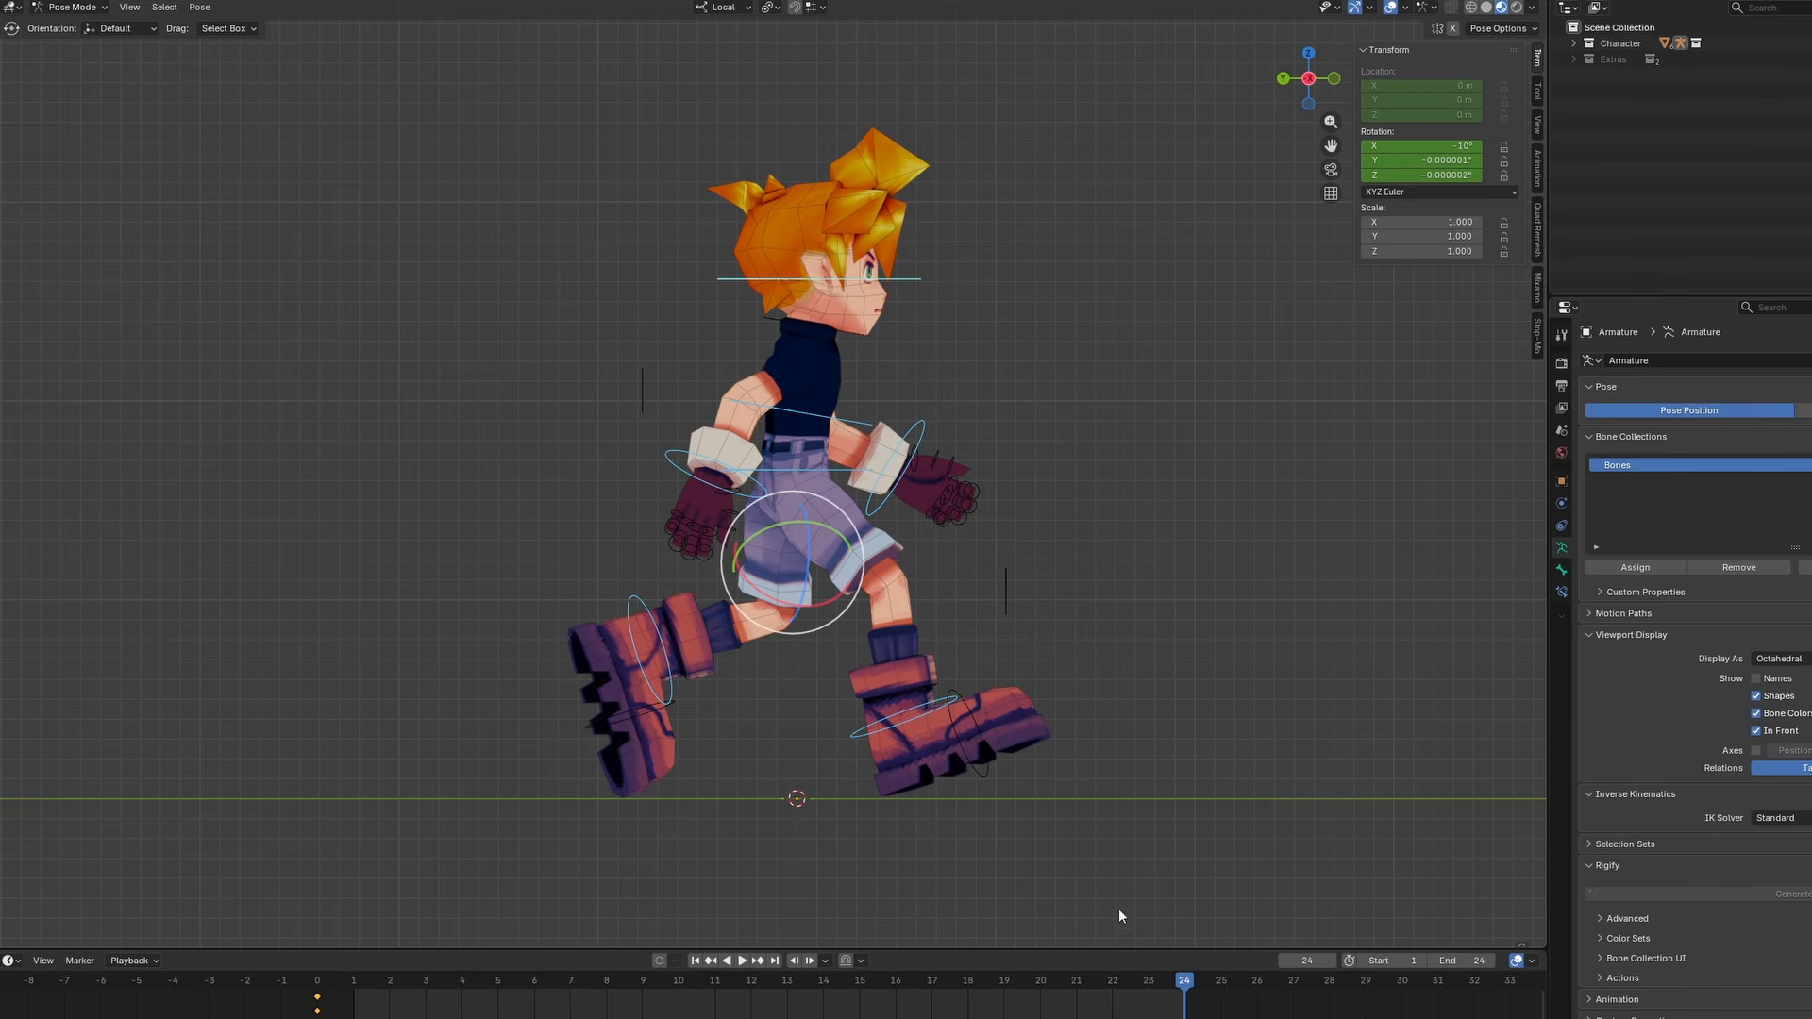
key(i)
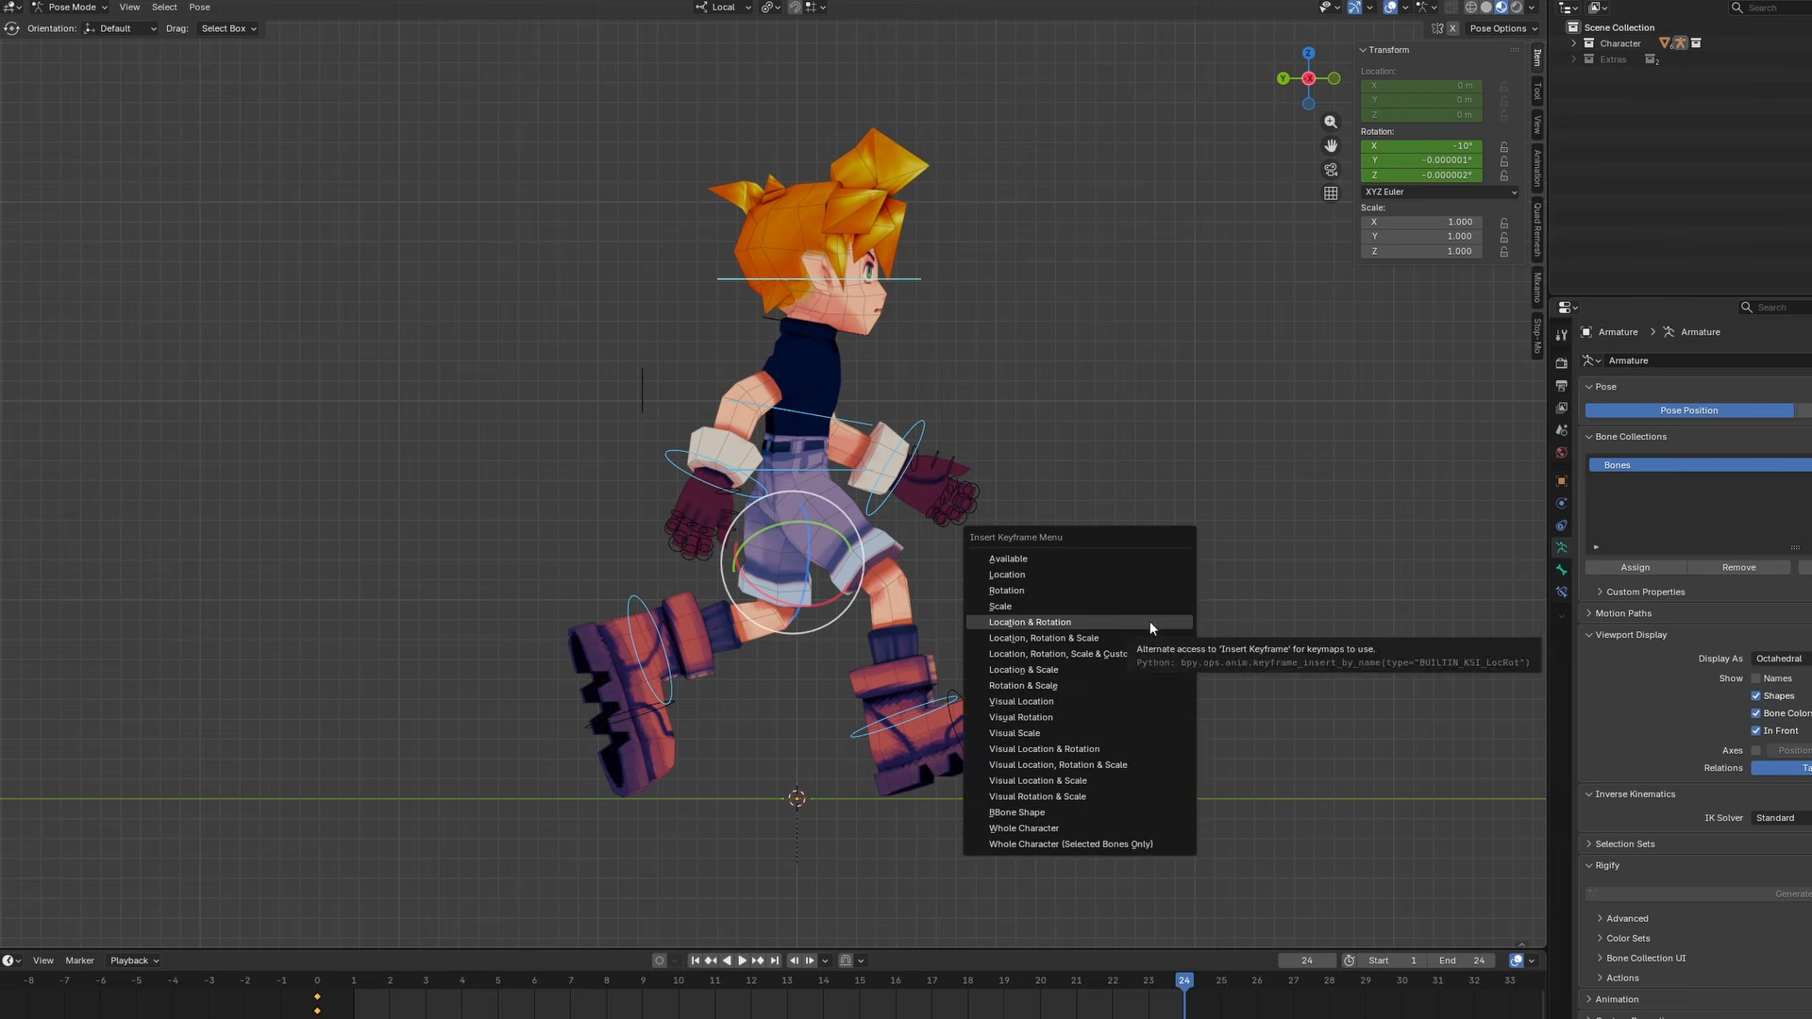
click(1149, 623)
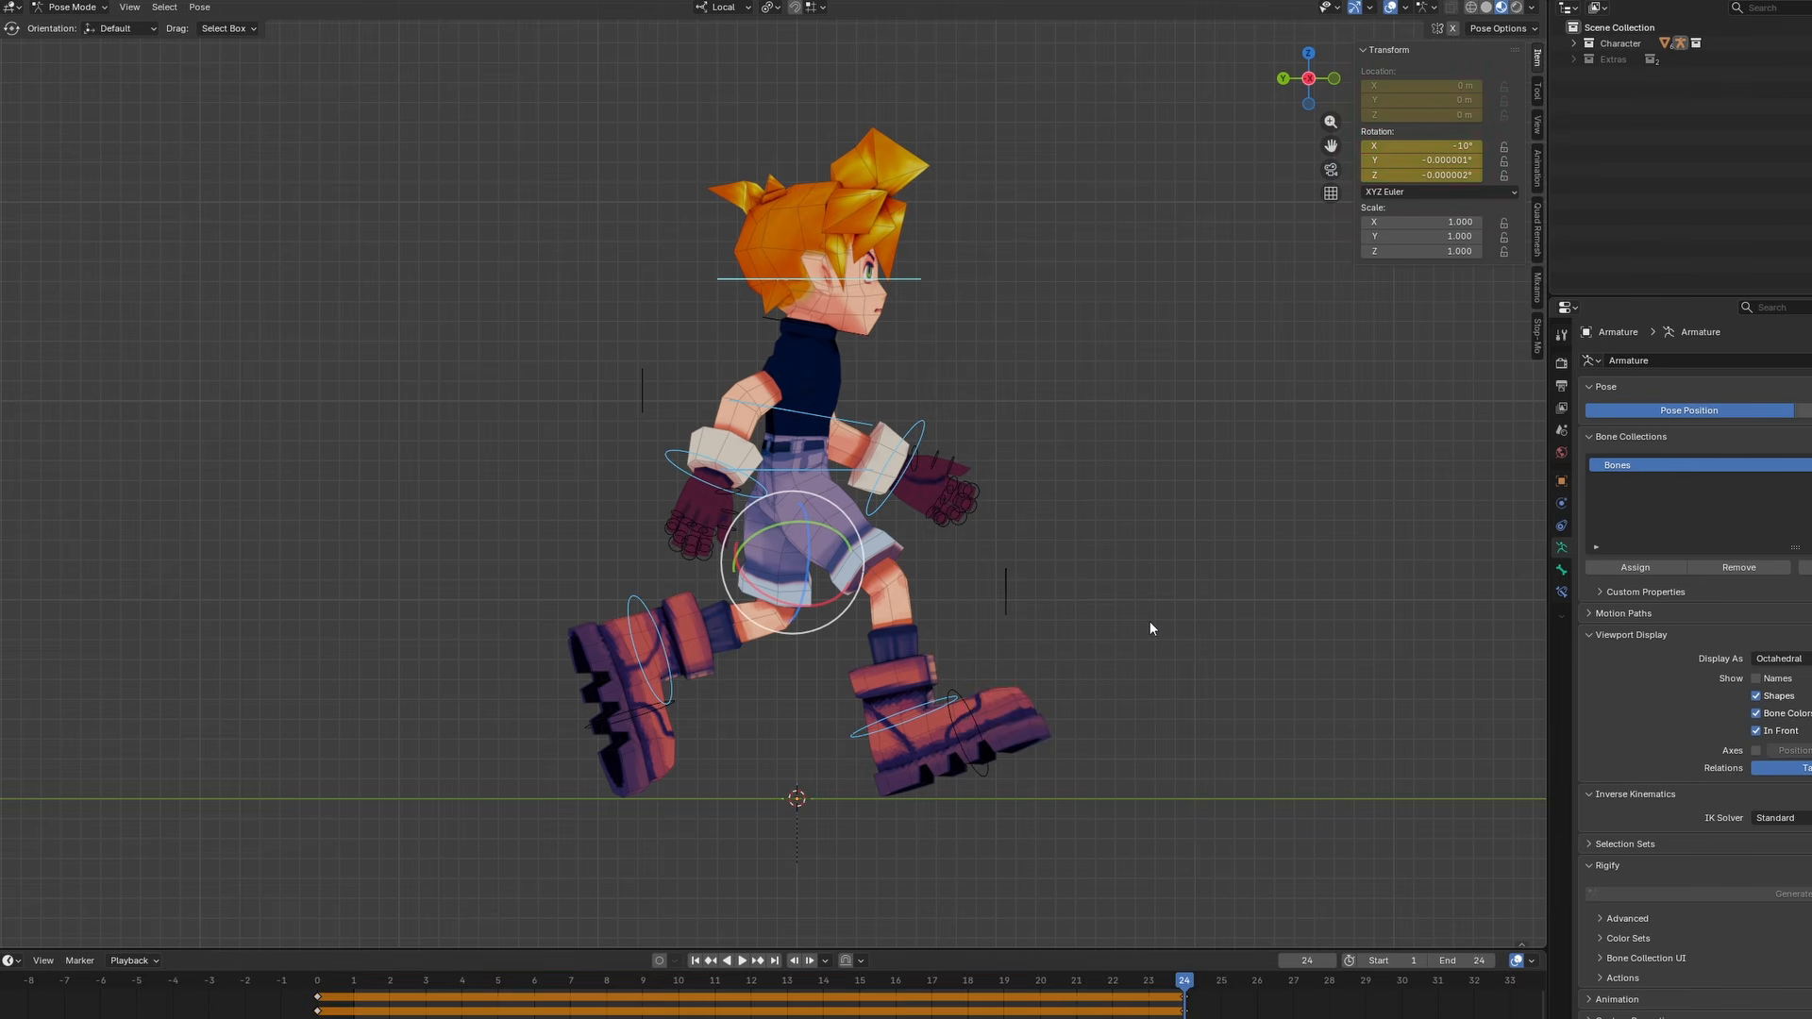
On frame 12, copy the contact pose, paste it flipped onto the selected controls and keyframe it
click(752, 986)
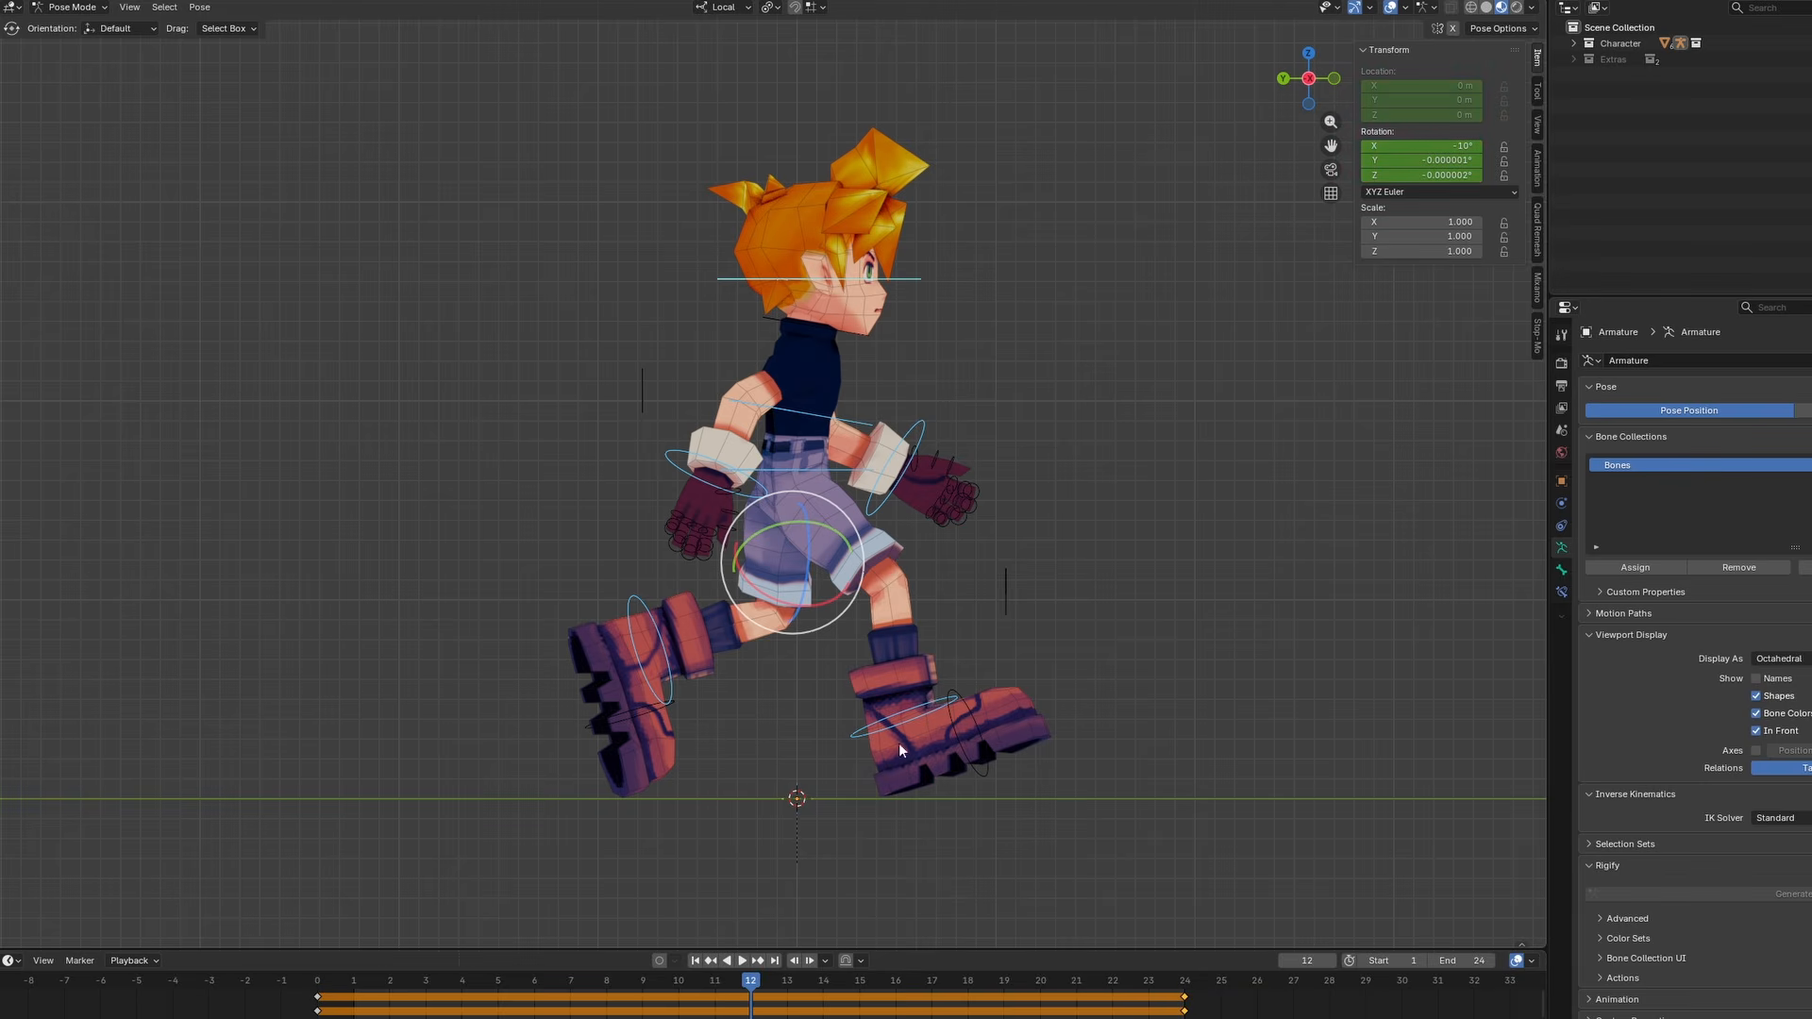
click(199, 6)
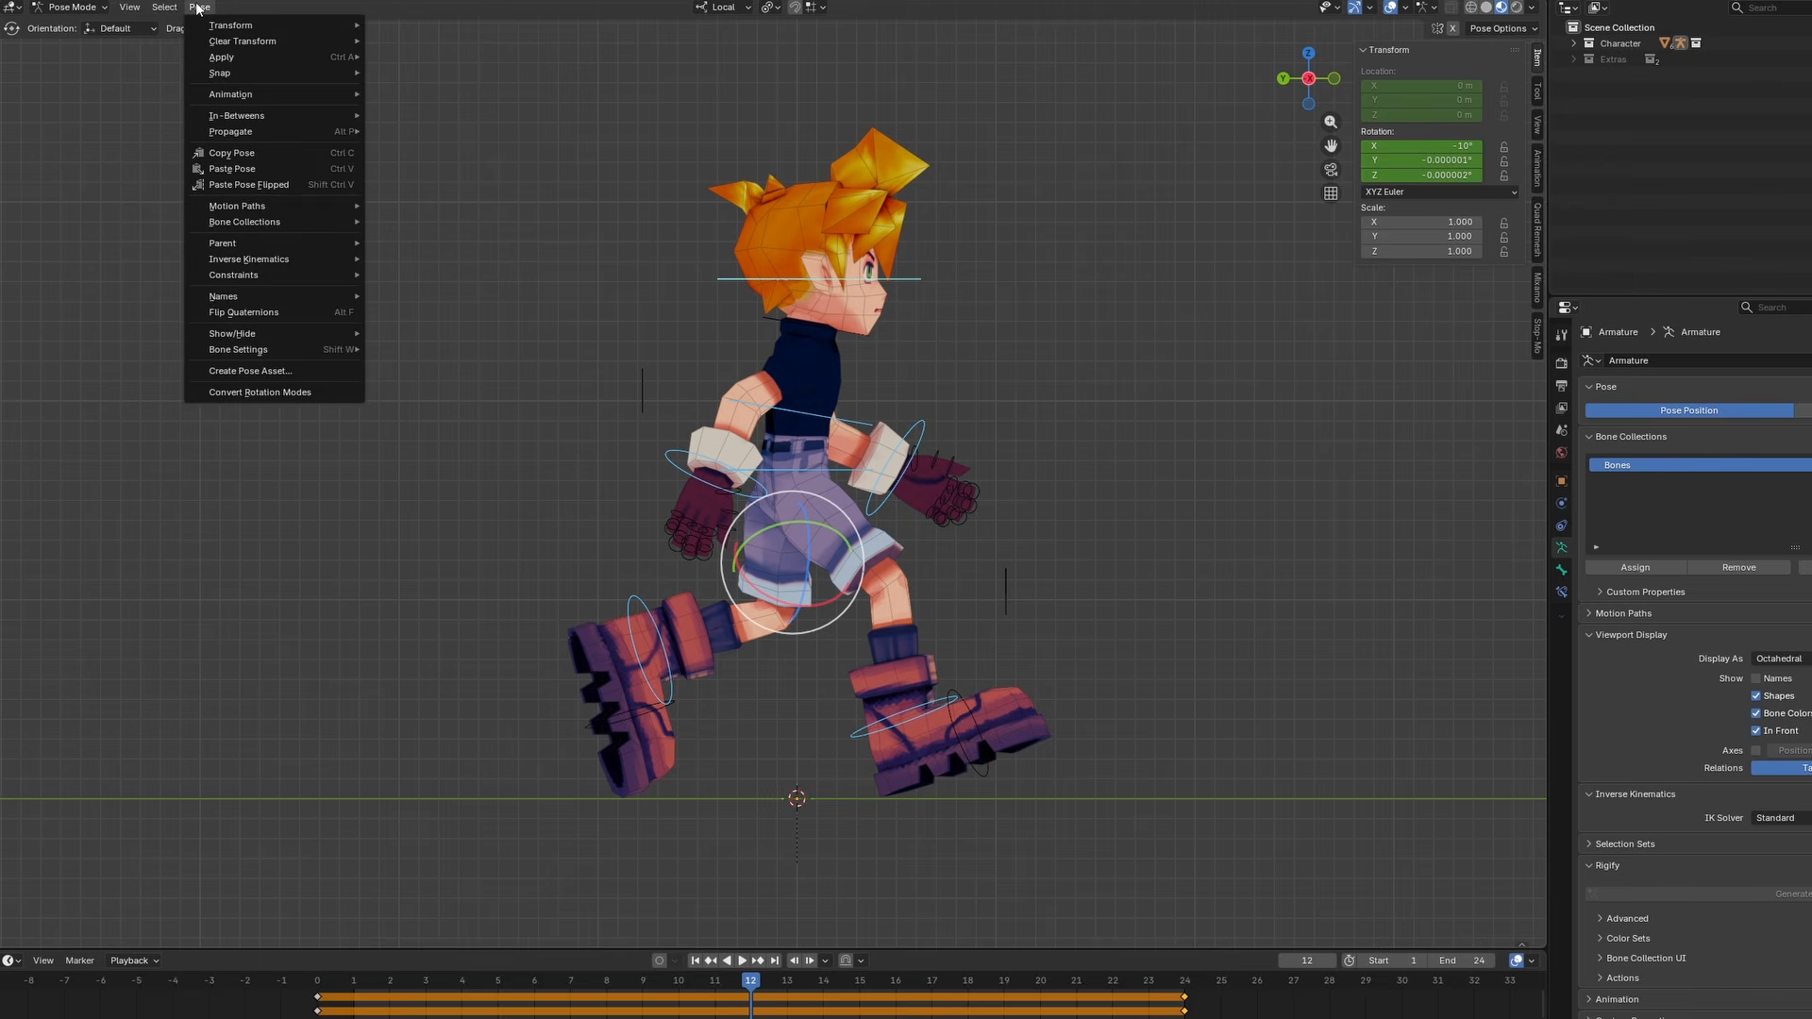
click(218, 157)
click(200, 7)
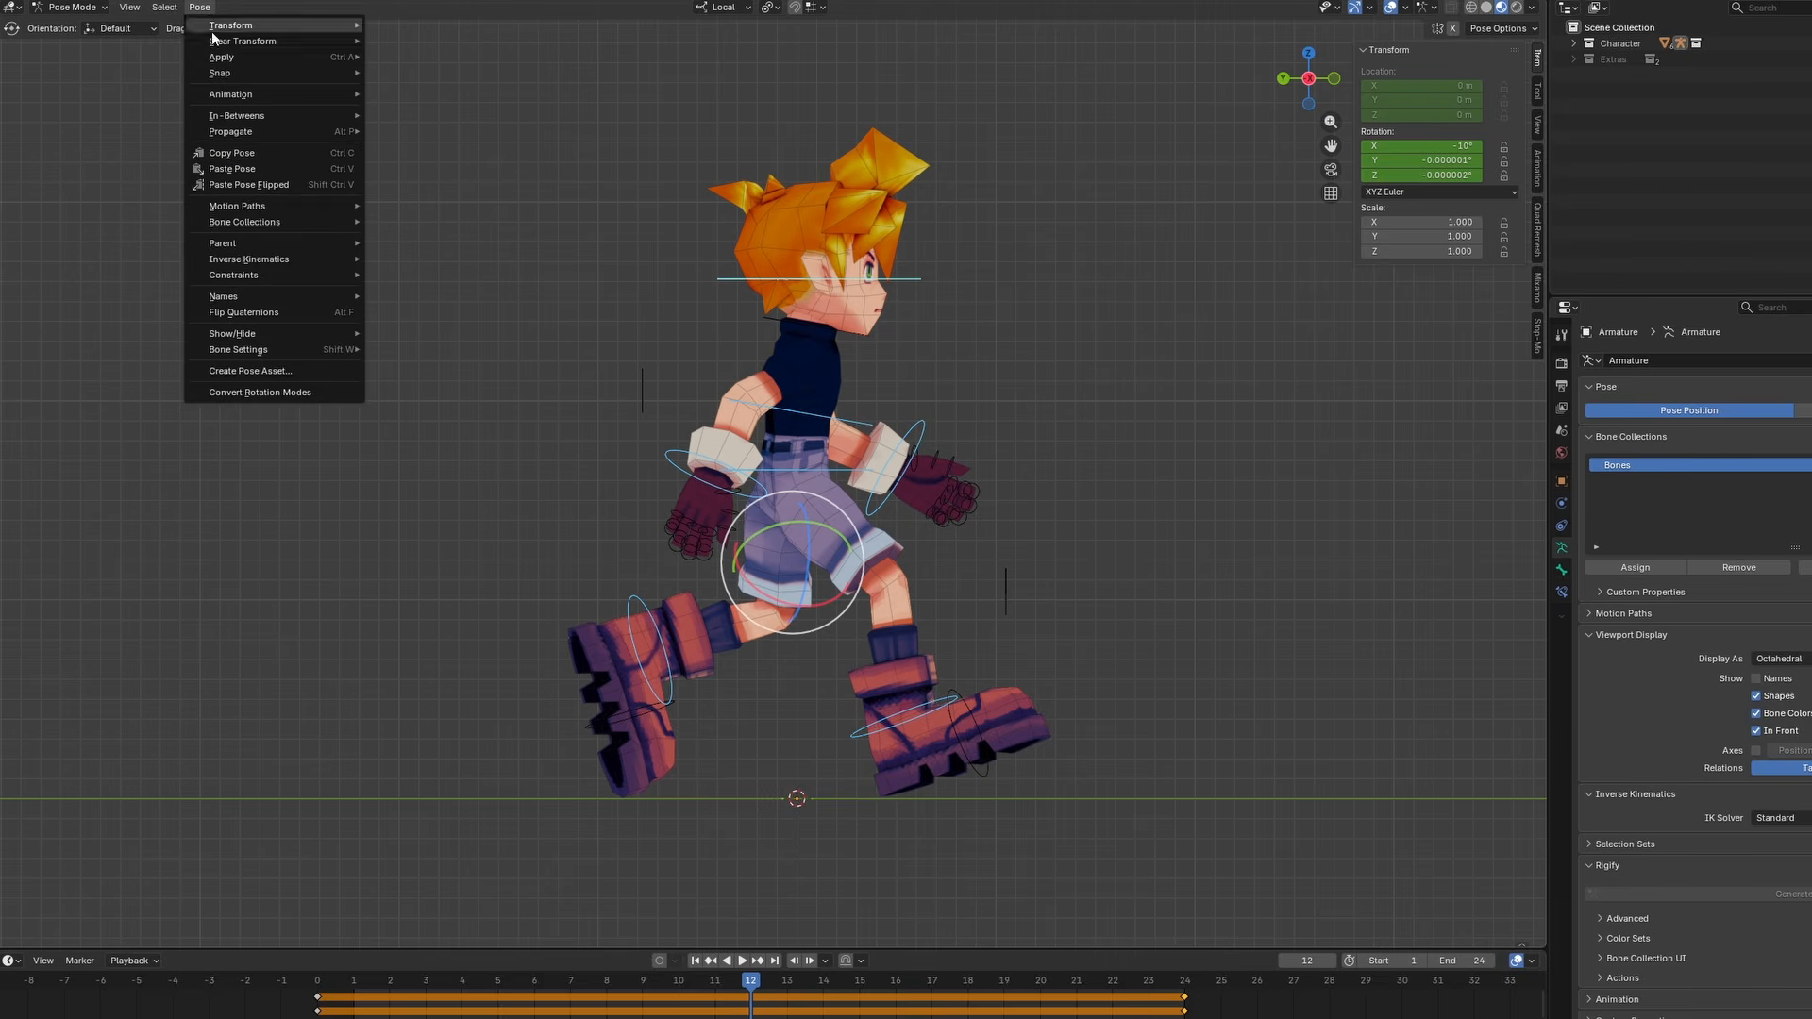
click(250, 186)
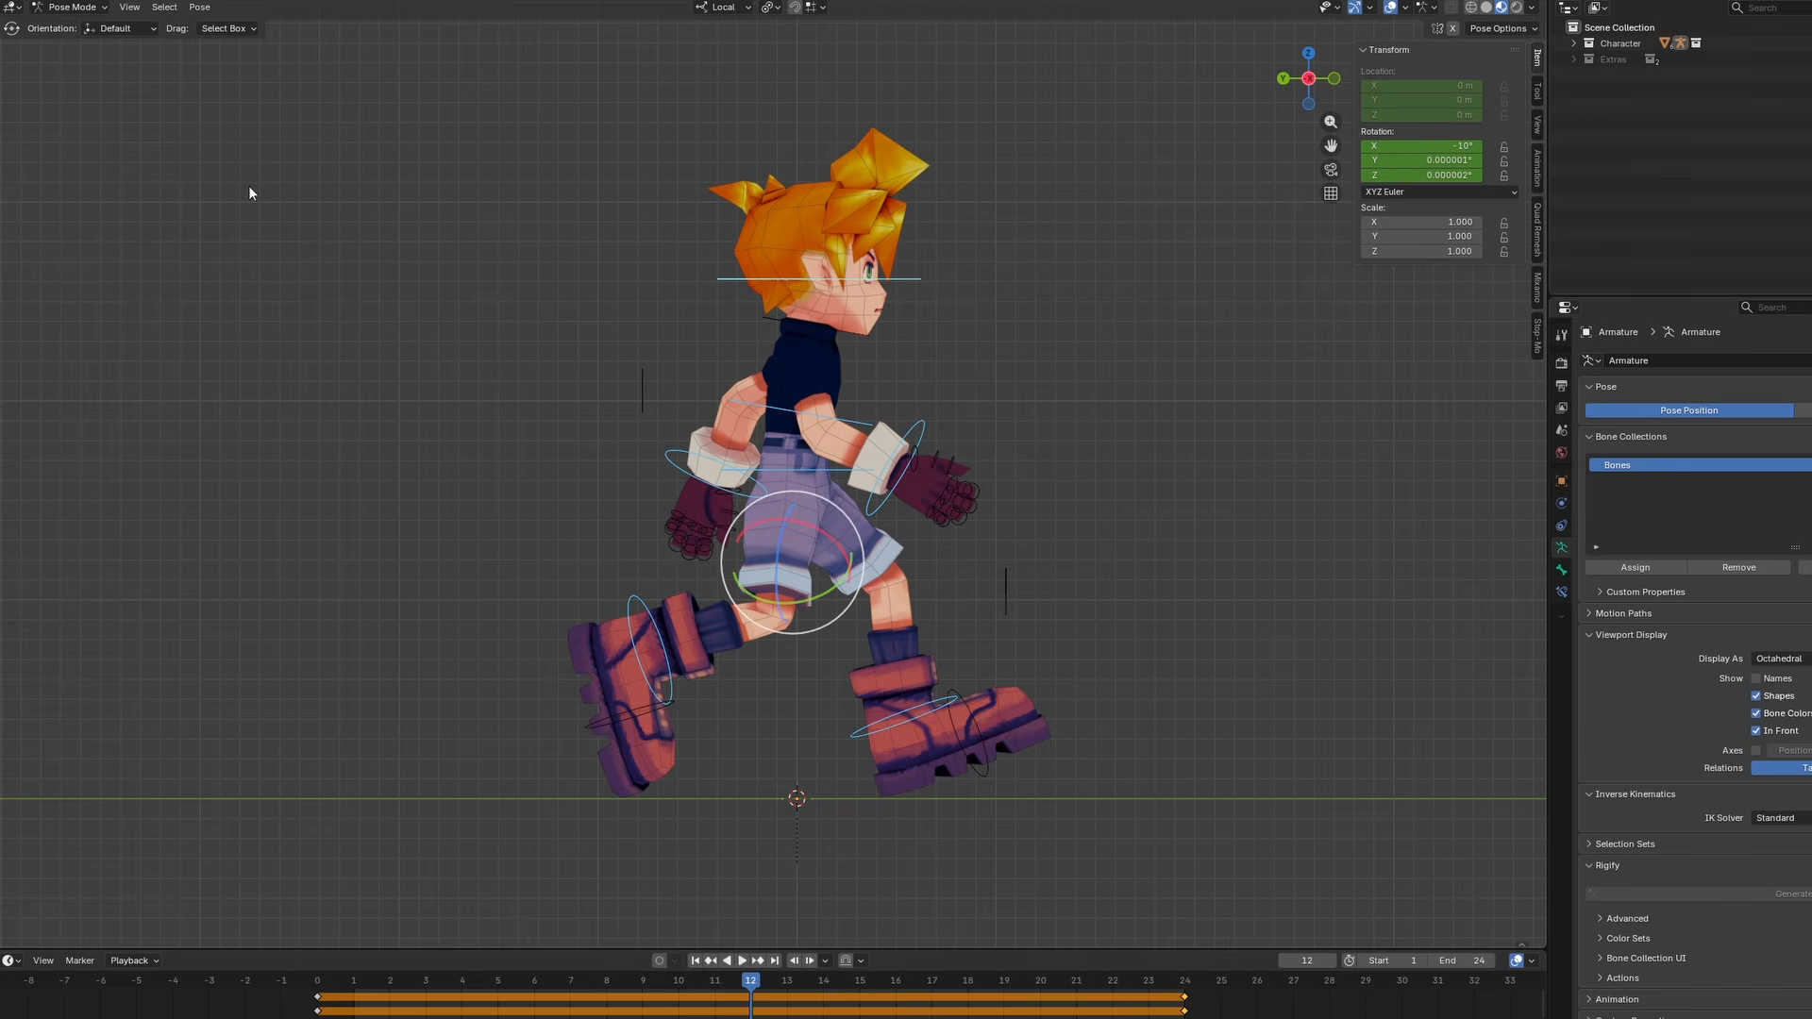
key(i)
click(1007, 541)
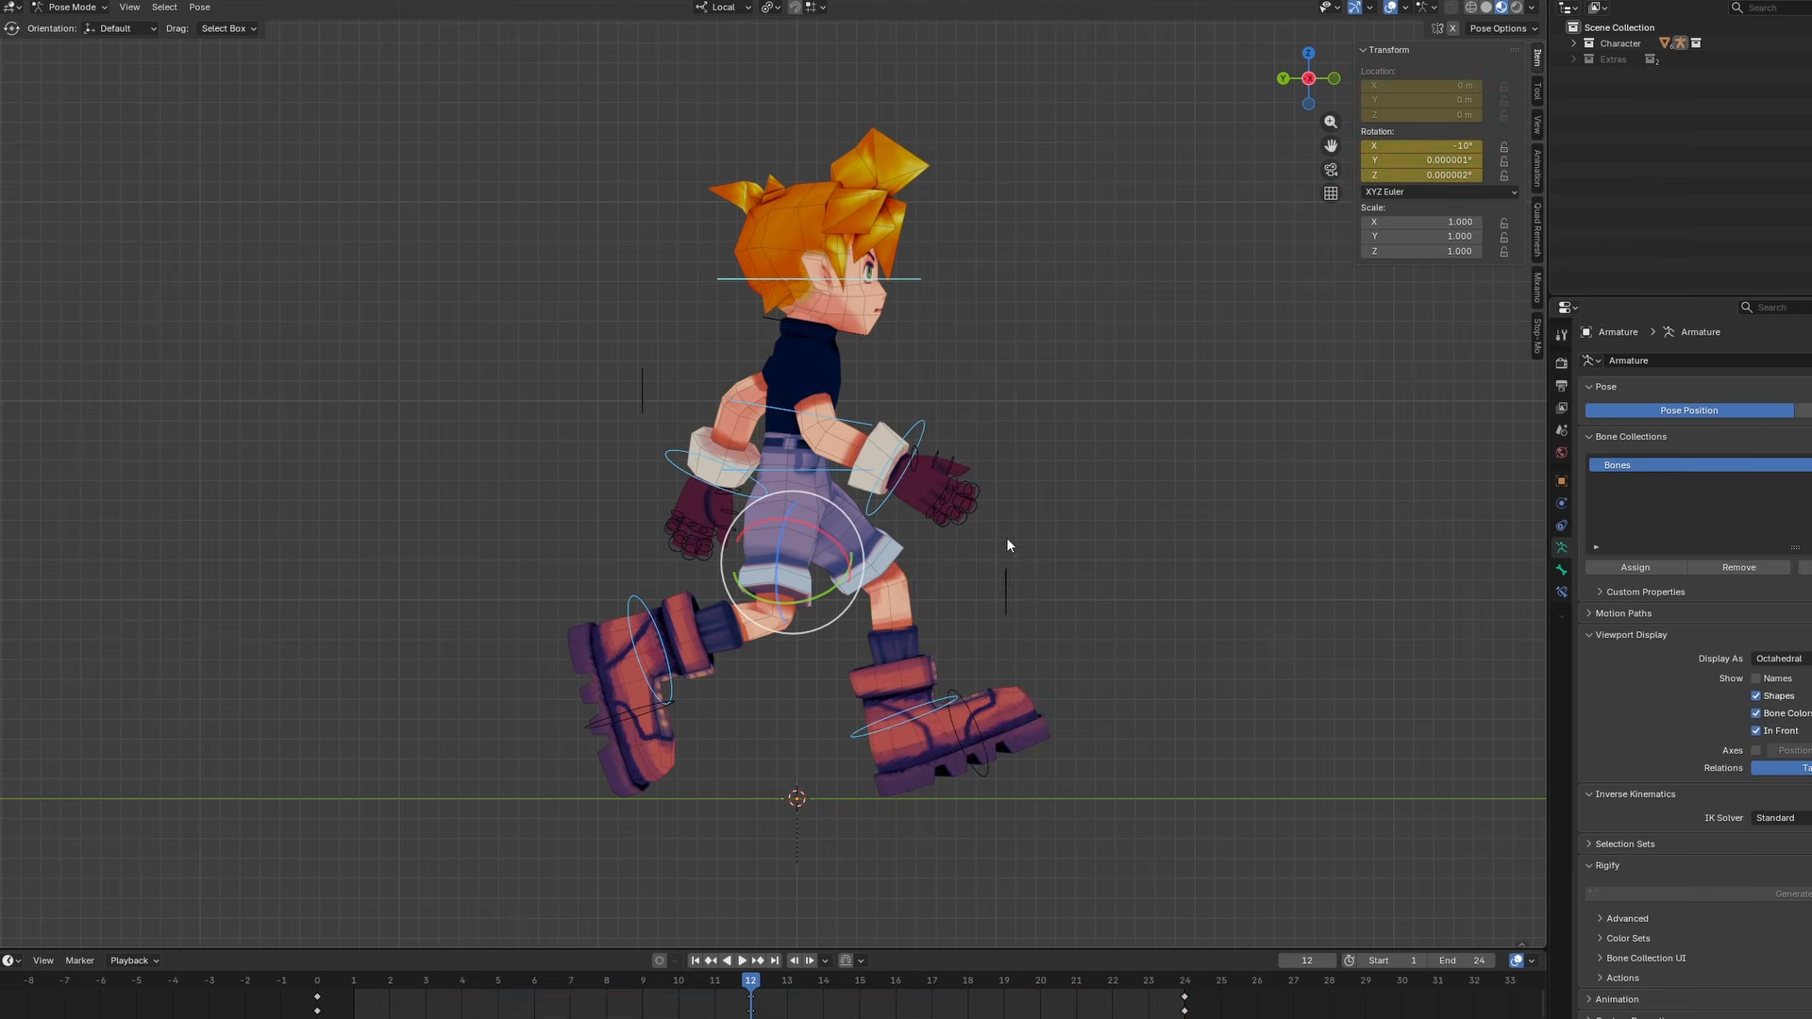
Play the animation to check the motion between the contact poses, and return to frame 0
key(space)
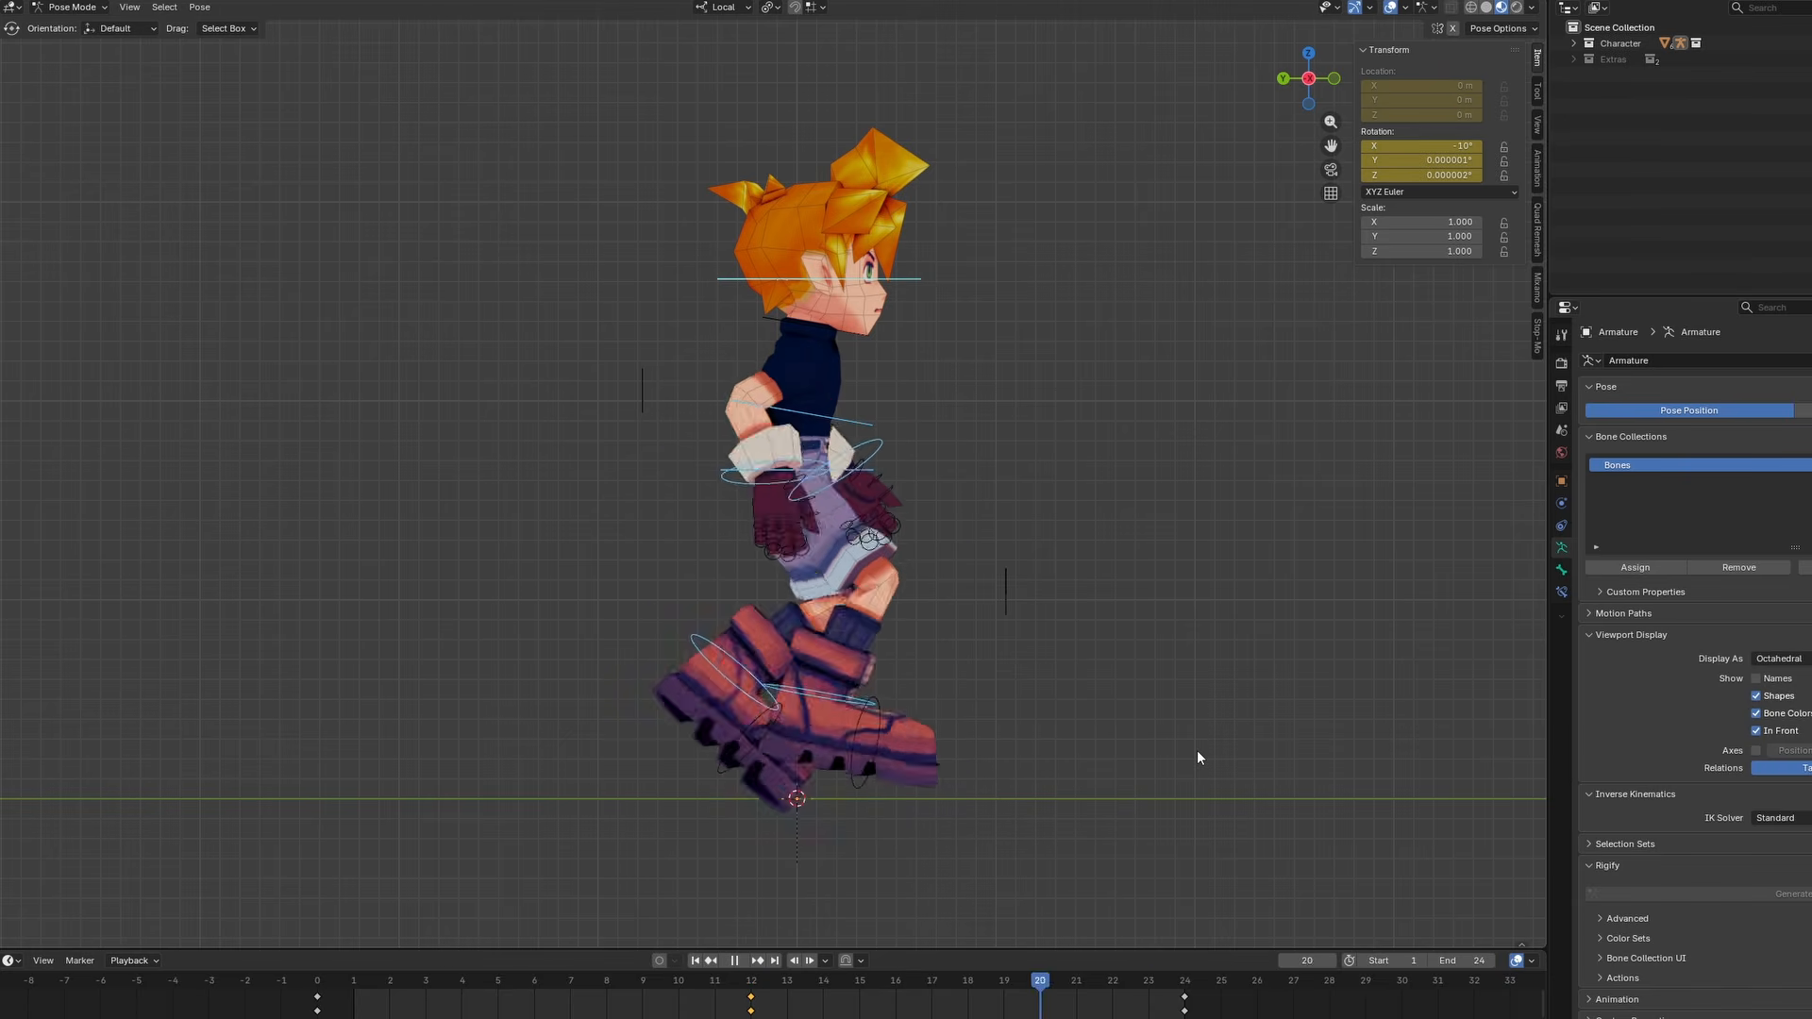
key(space)
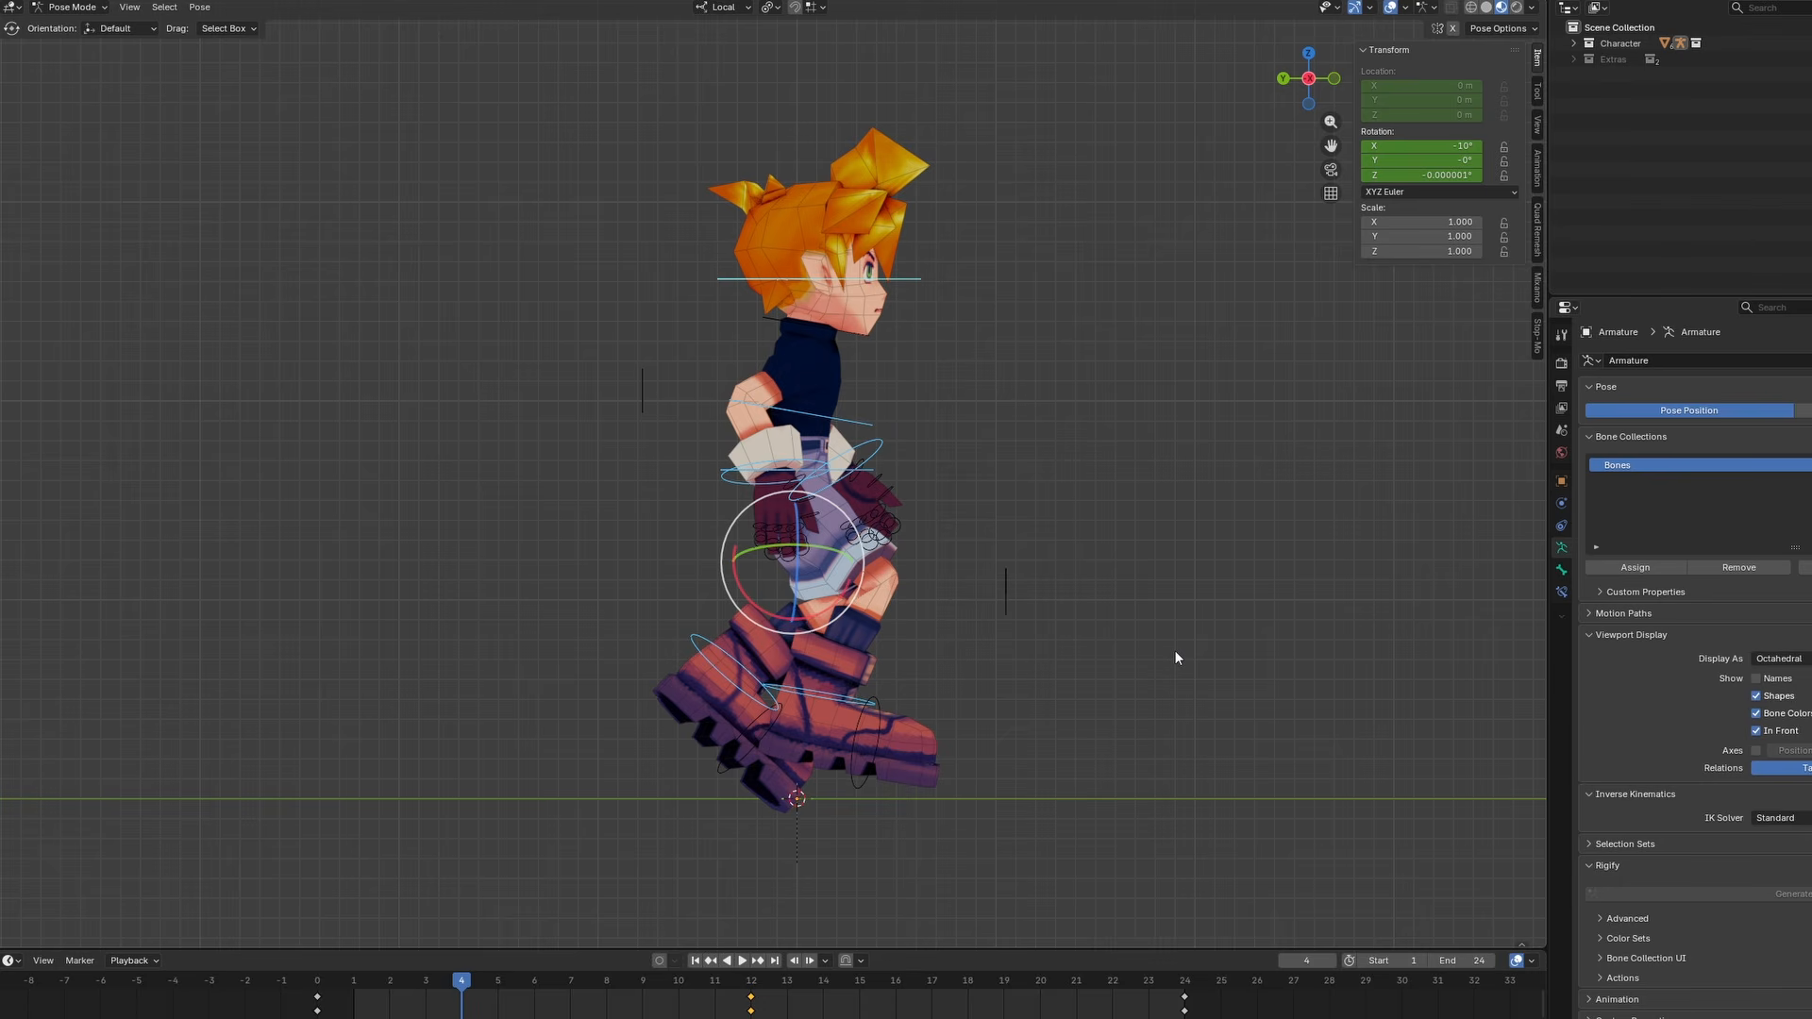
drag(360, 987, 193, 962)
Clear the single Y rotation keyframes from the left and right foot controls
click(682, 607)
right_click(1463, 164)
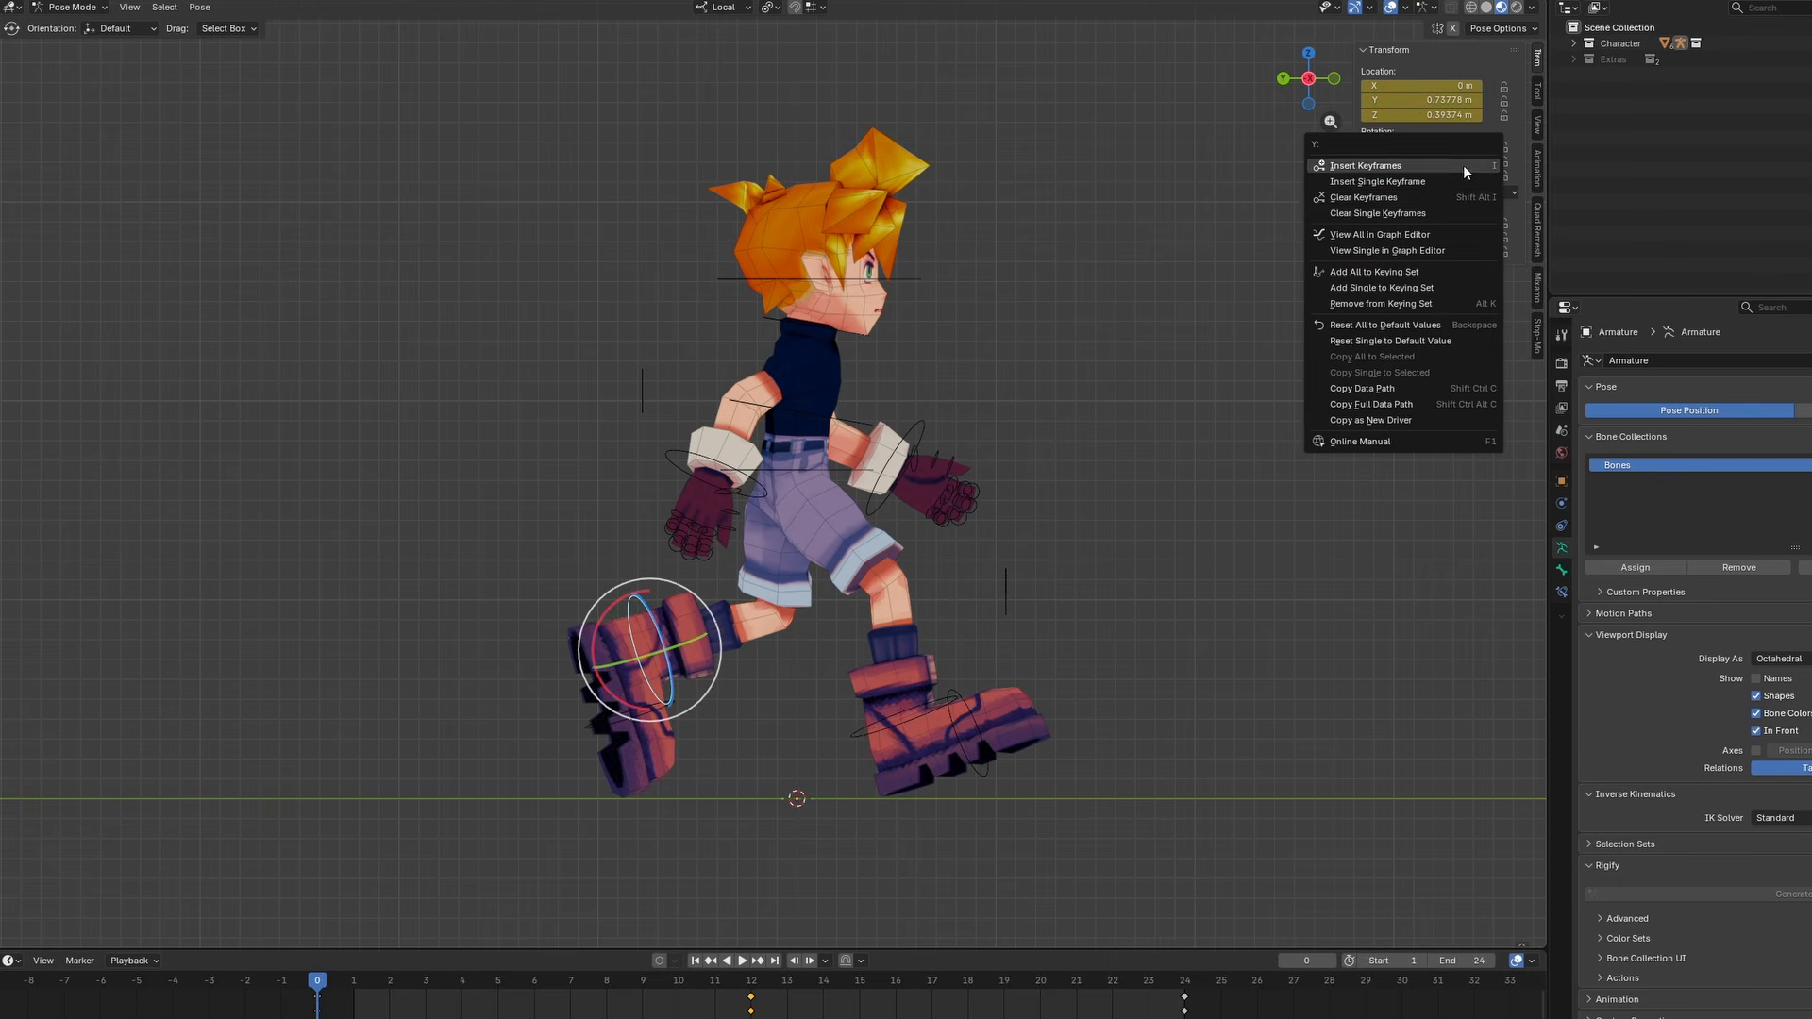
click(1447, 212)
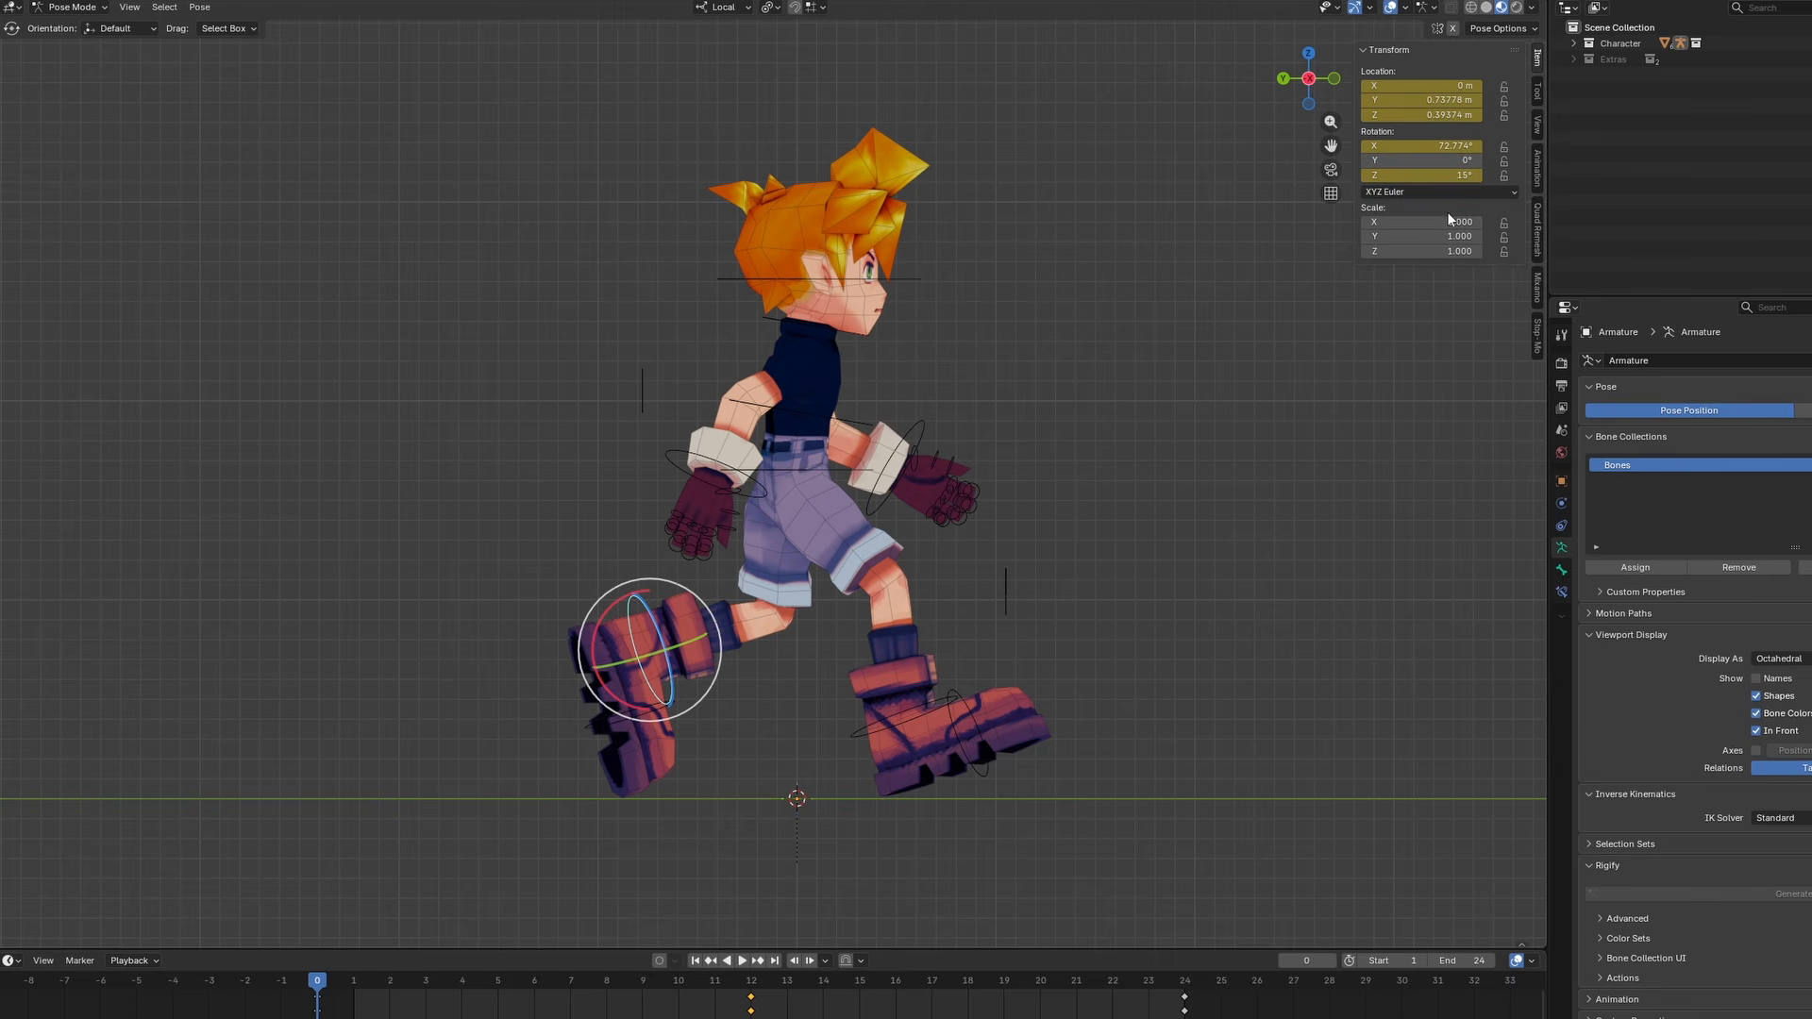
click(932, 674)
Play and scrub the cycle to review the feet around frame 6, and return to frame 0
drag(351, 987, 208, 870)
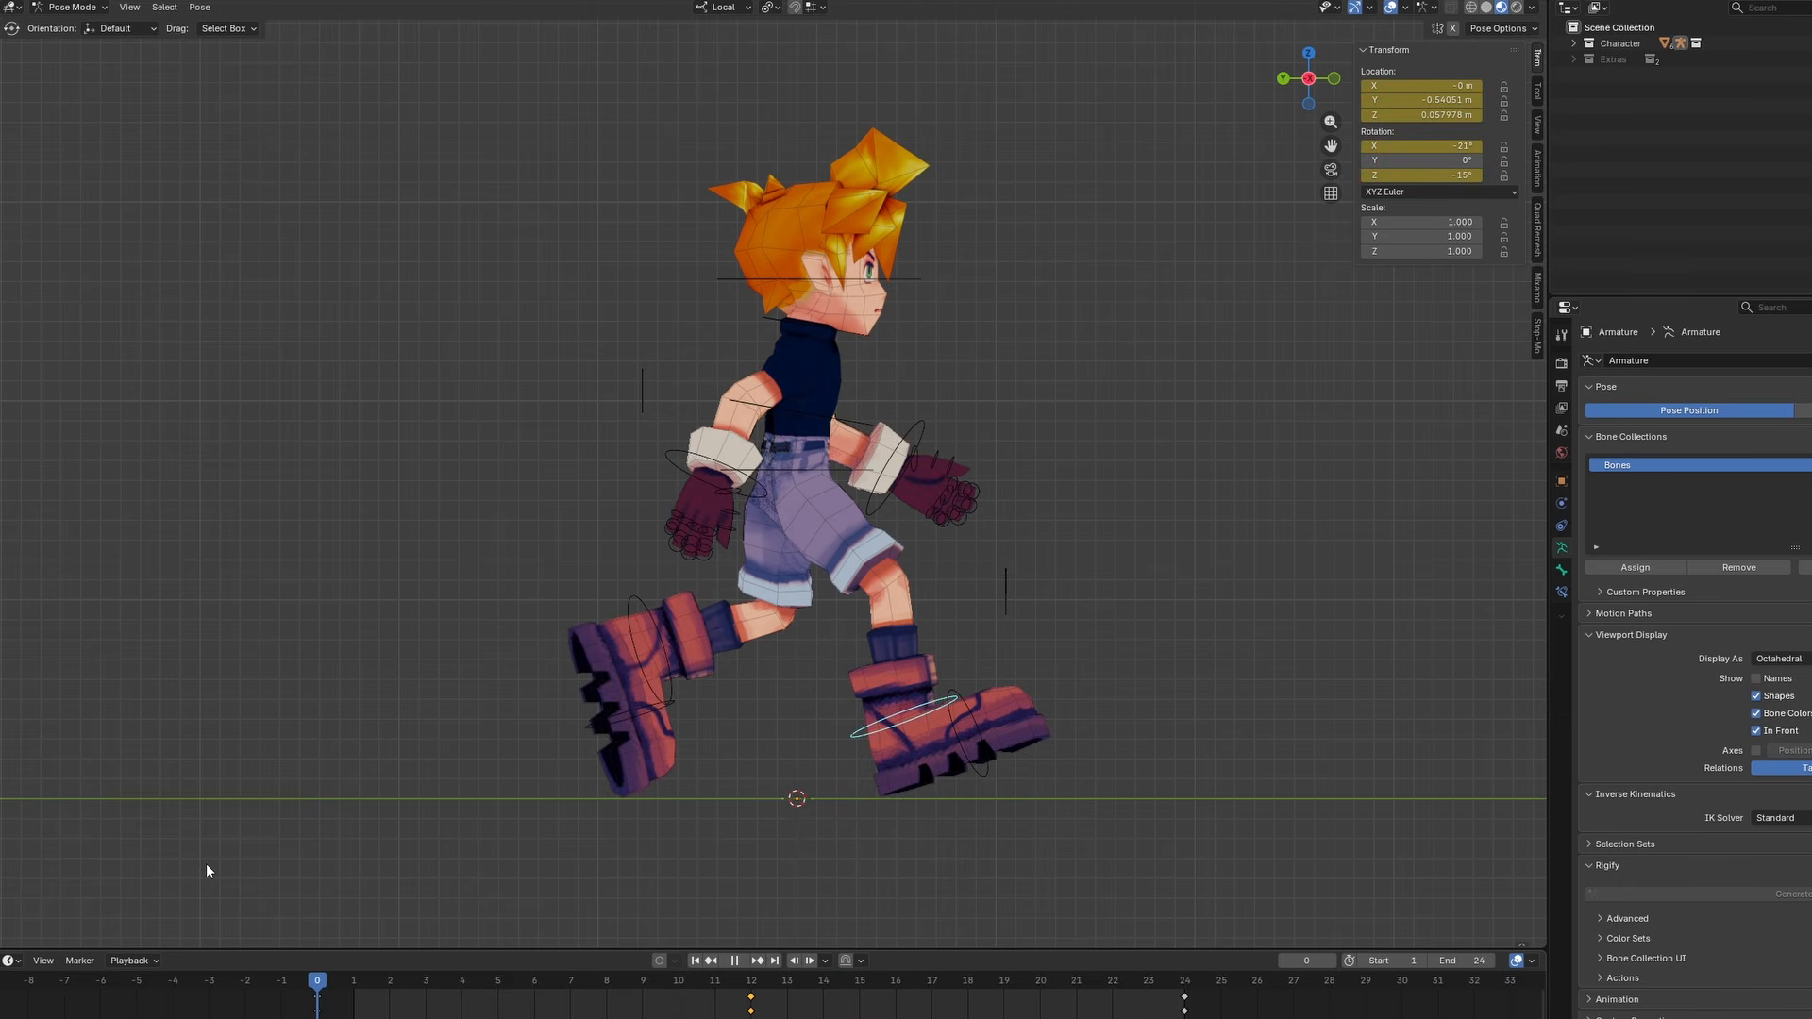
key(Escape)
click(722, 890)
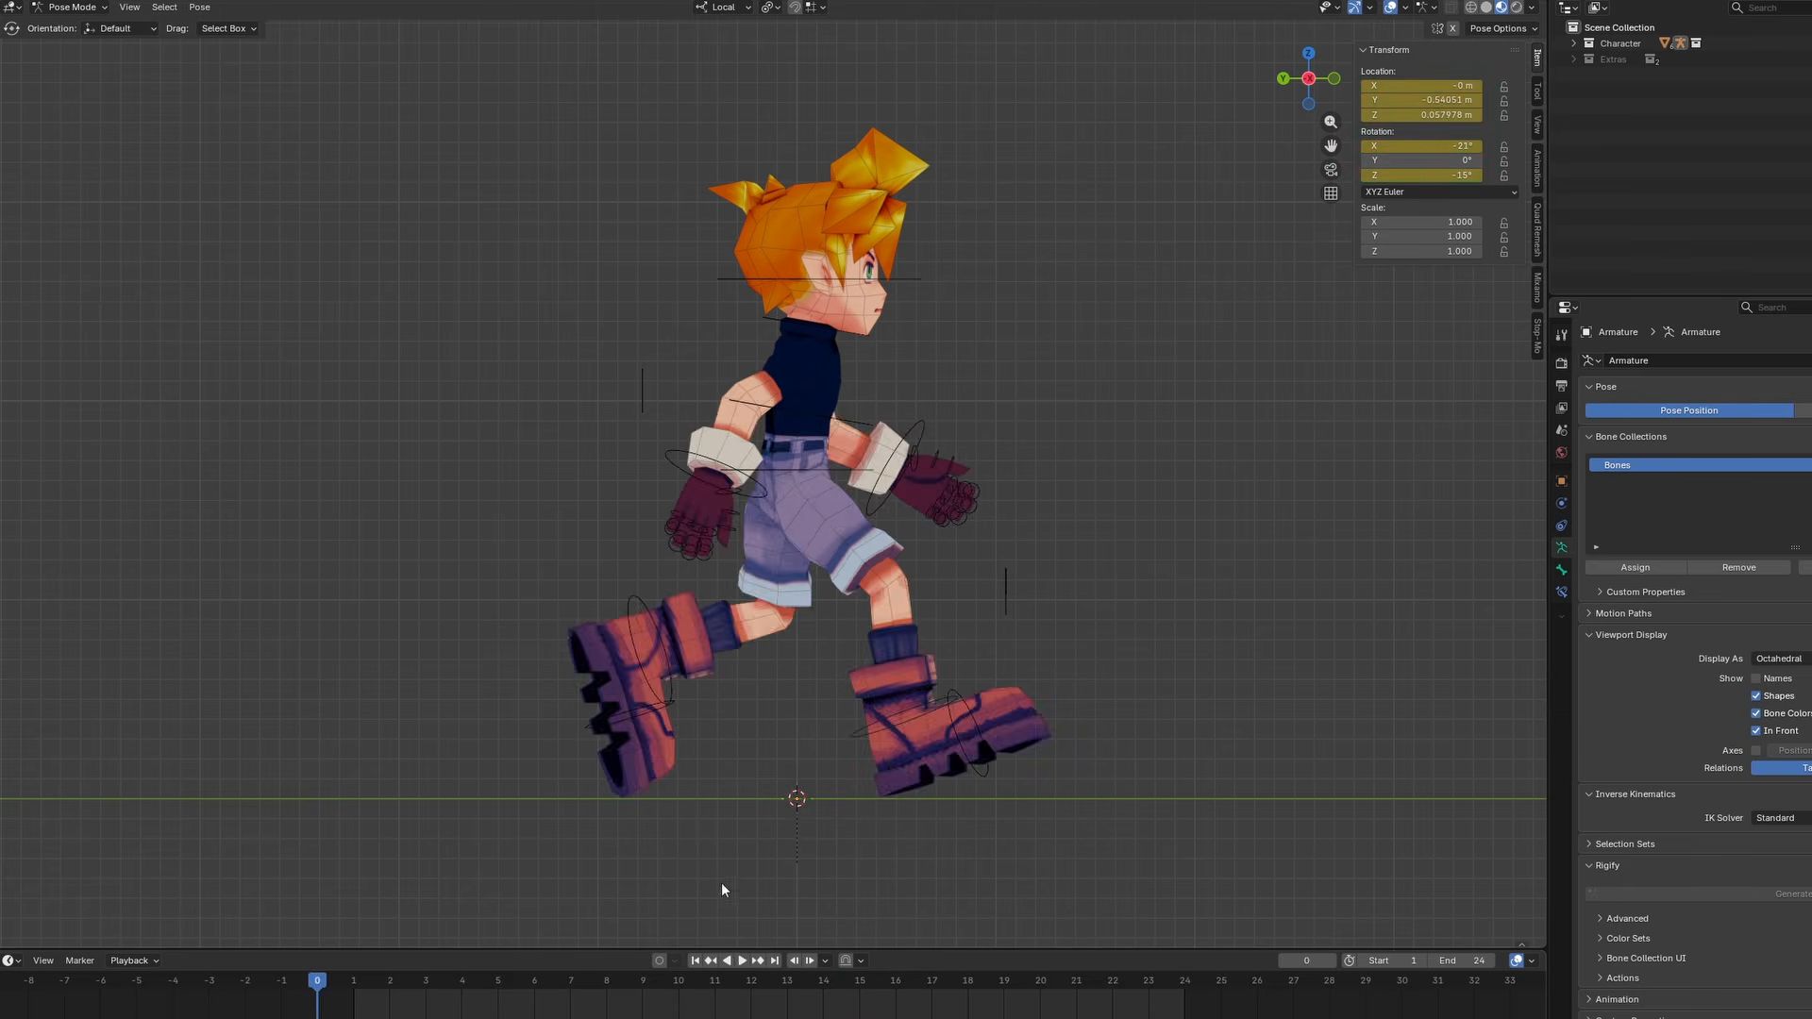
key(space)
click(534, 991)
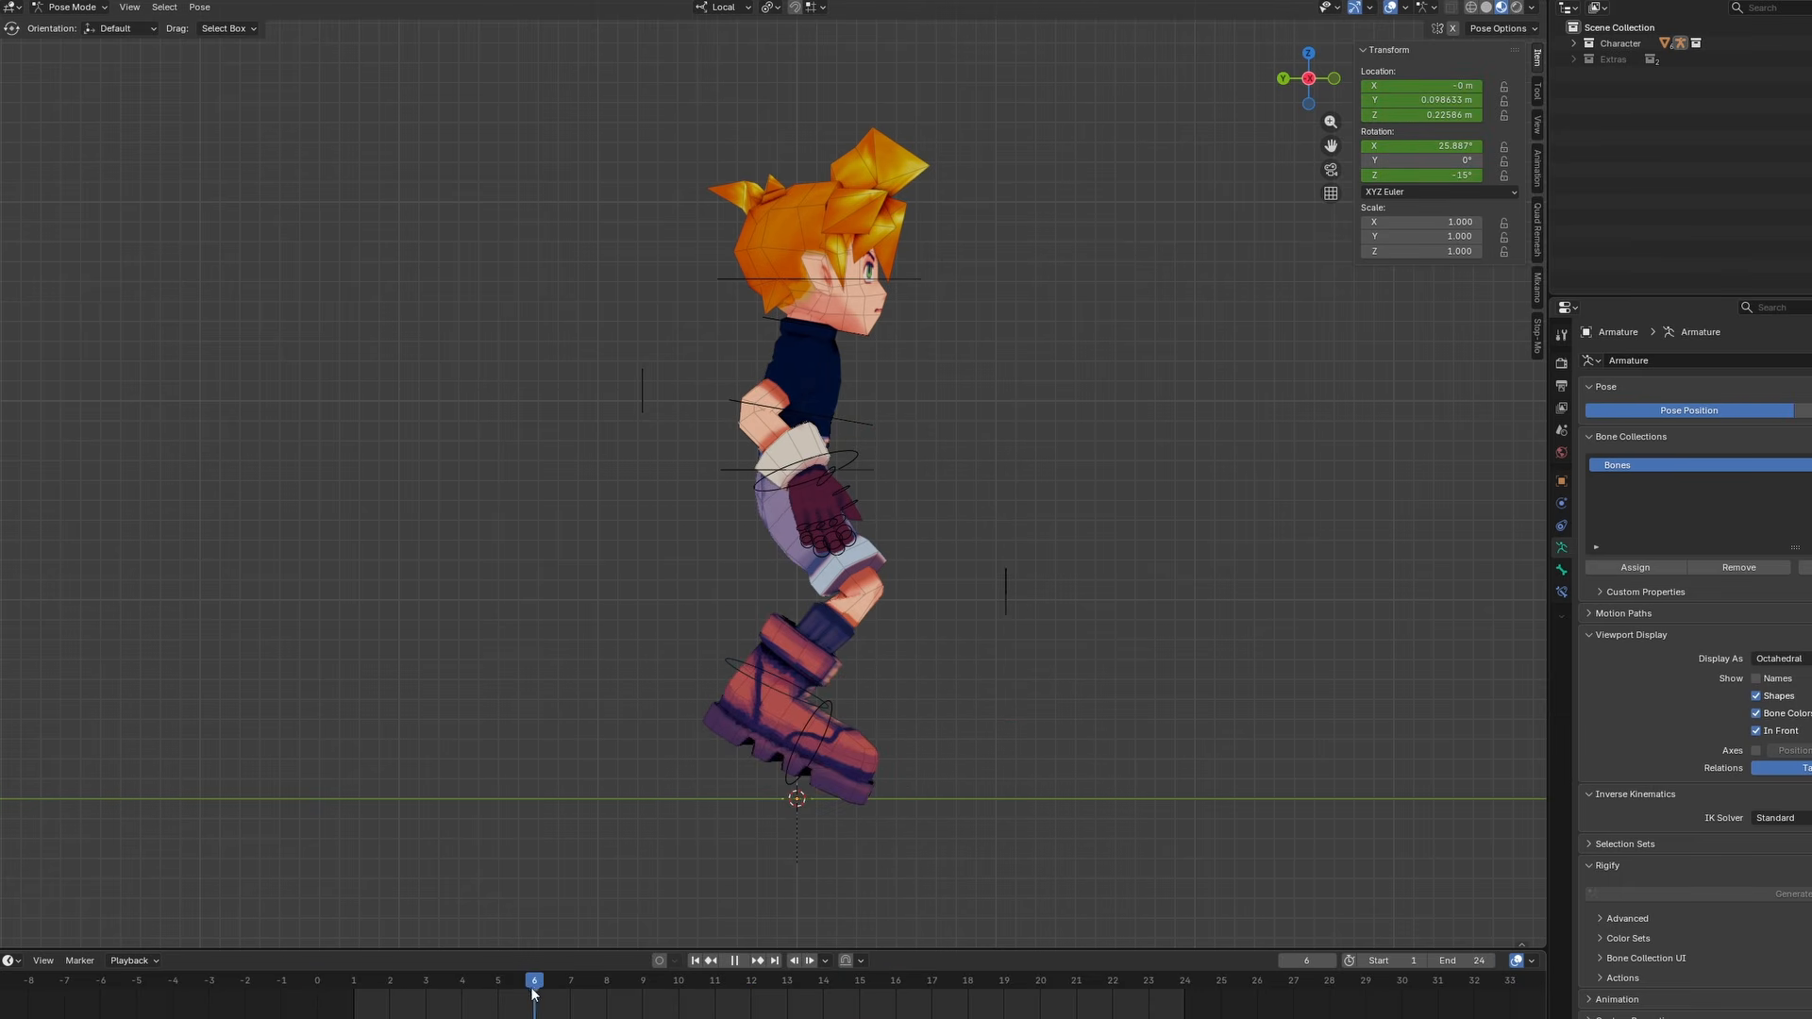
key(Escape)
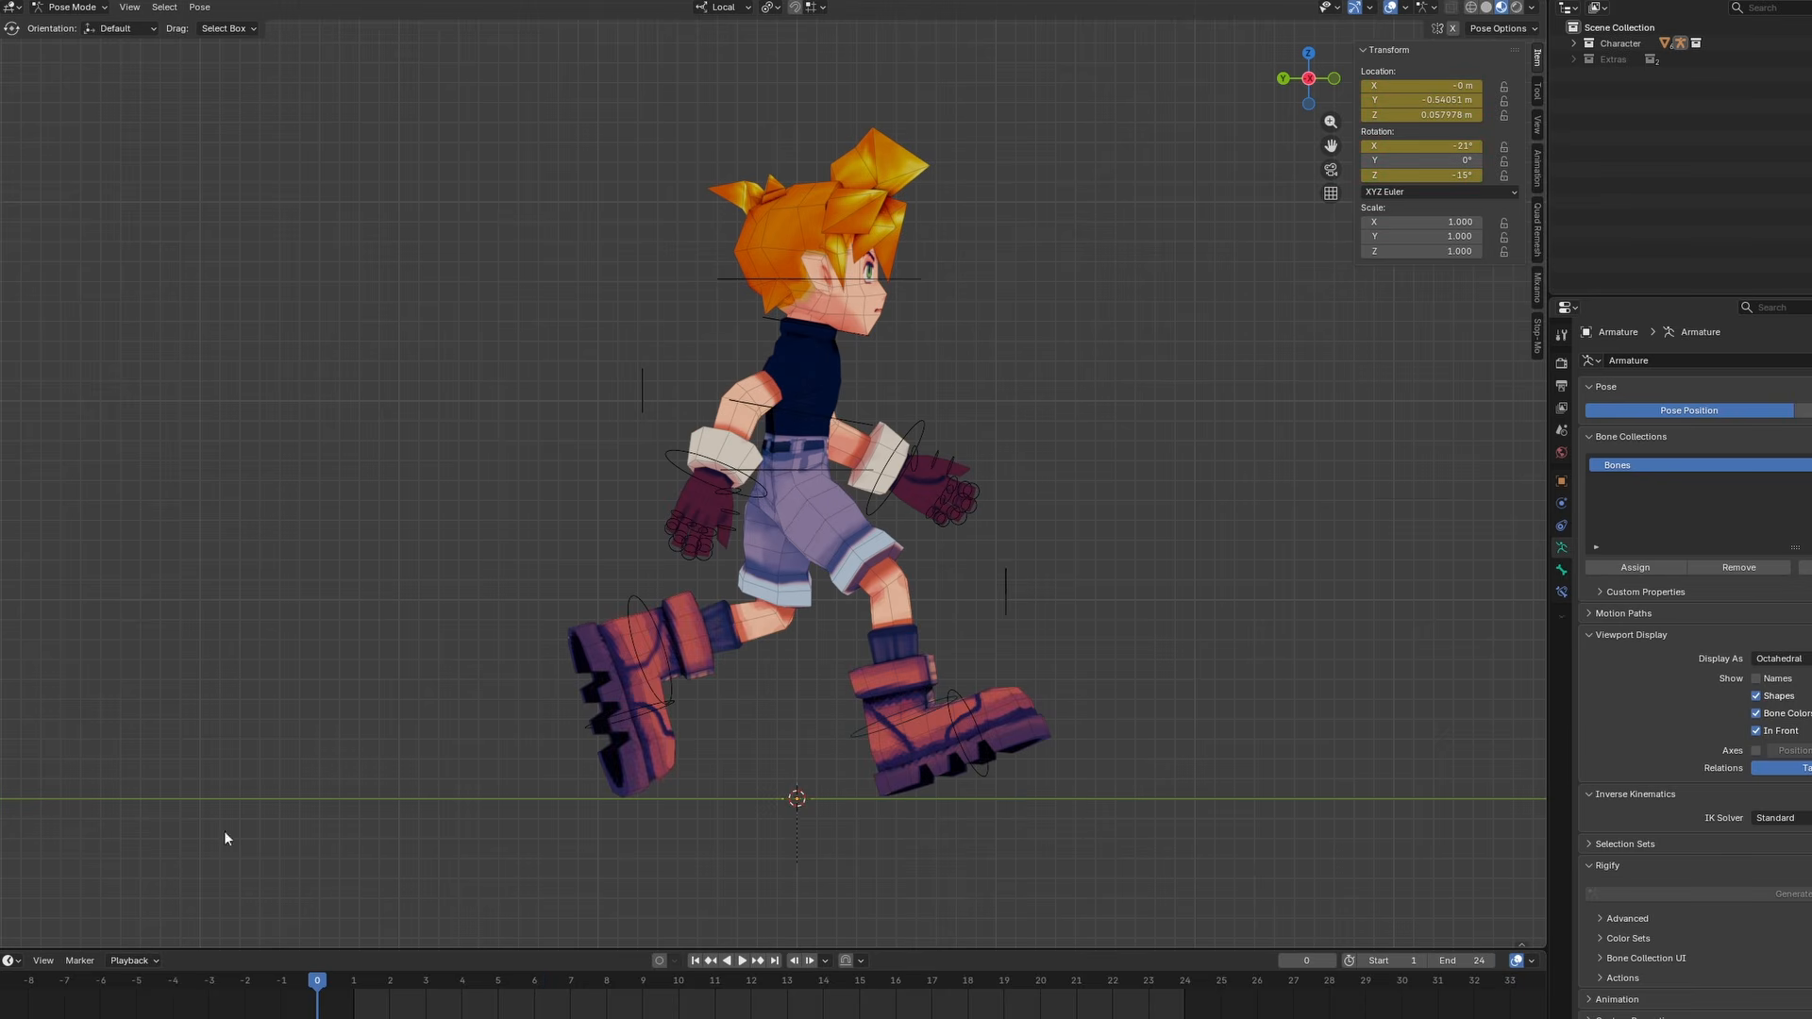
On frame 6, level the right foot control to about 0.6° on X and lower it along local Z to the ground
click(858, 733)
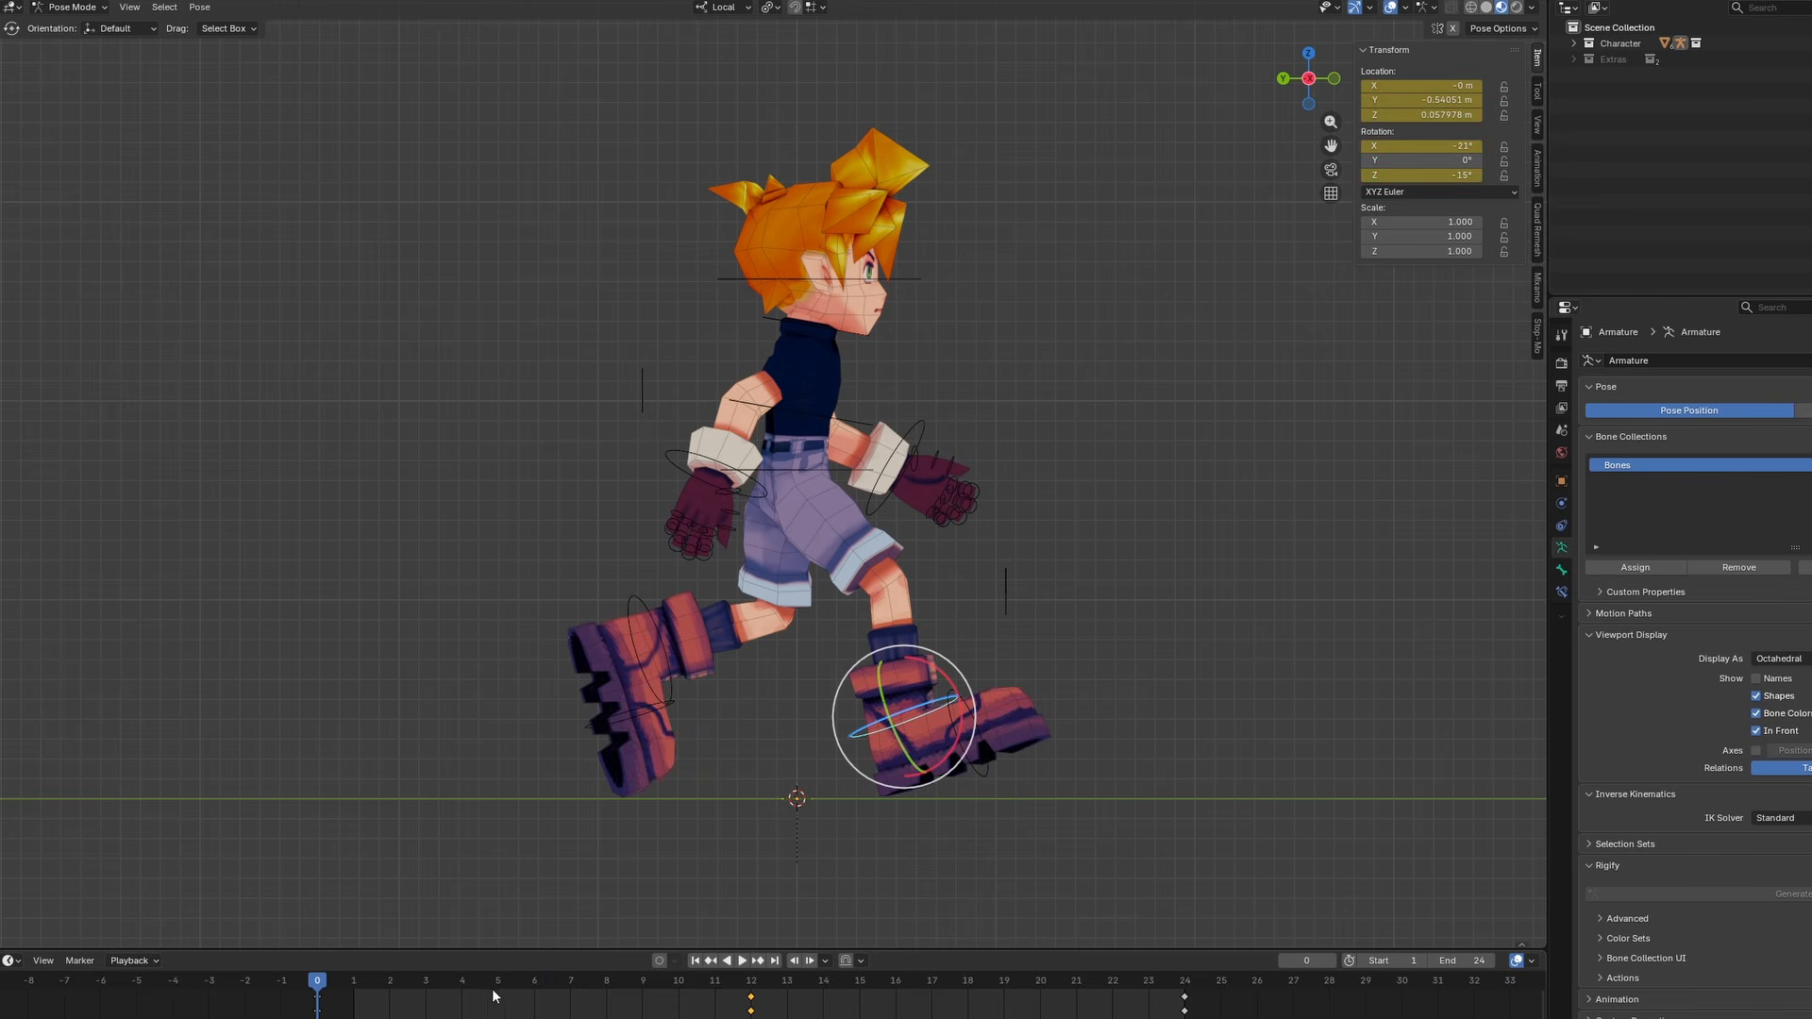
click(533, 996)
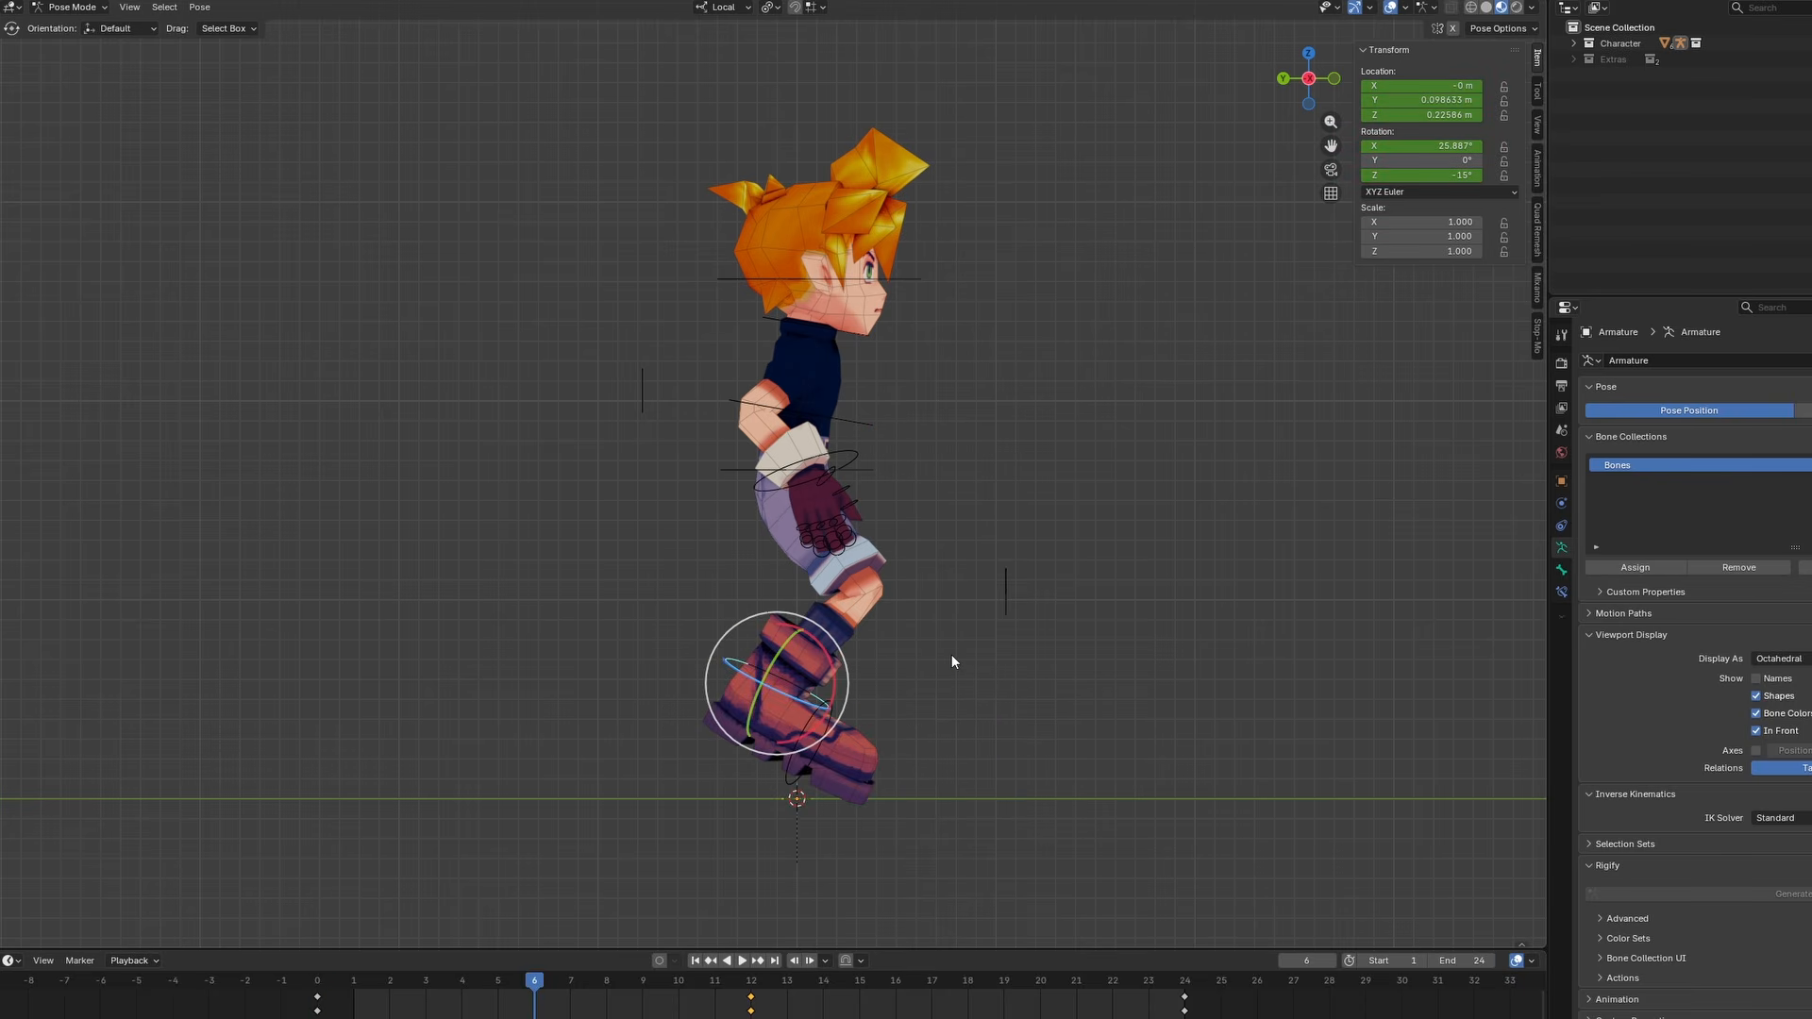
key(g)
key(z)
key(z)
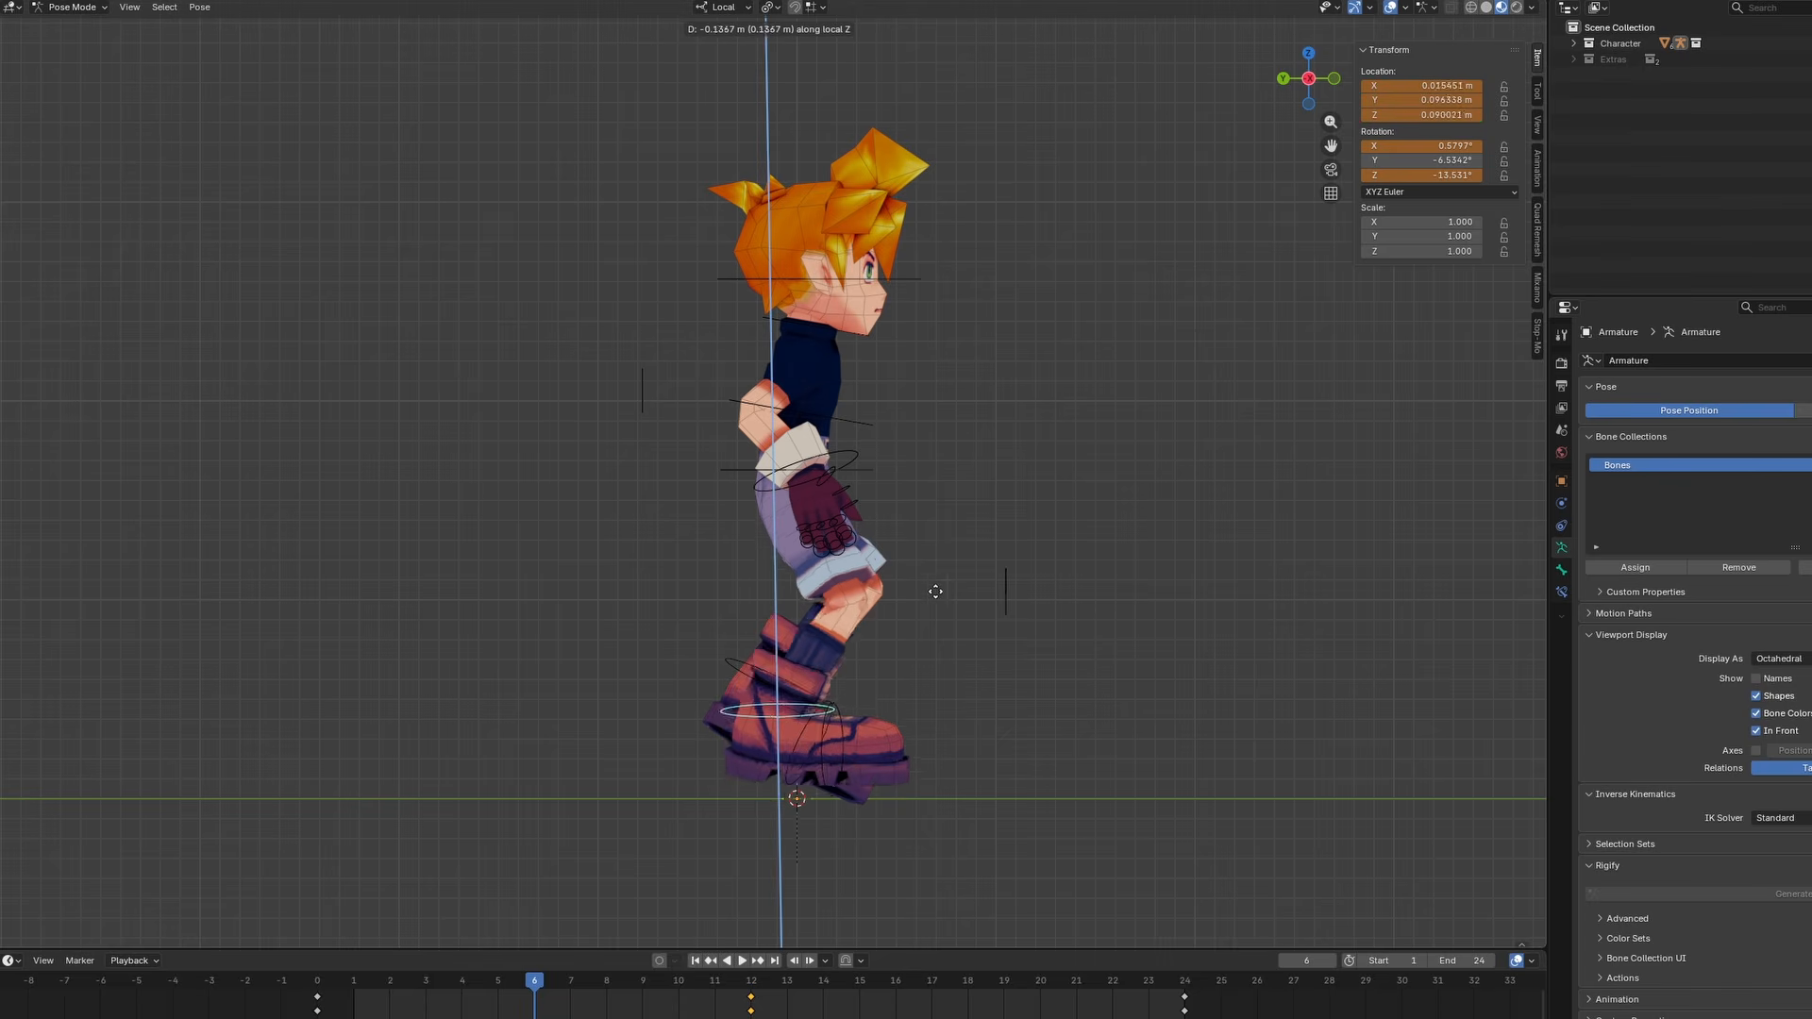
click(937, 605)
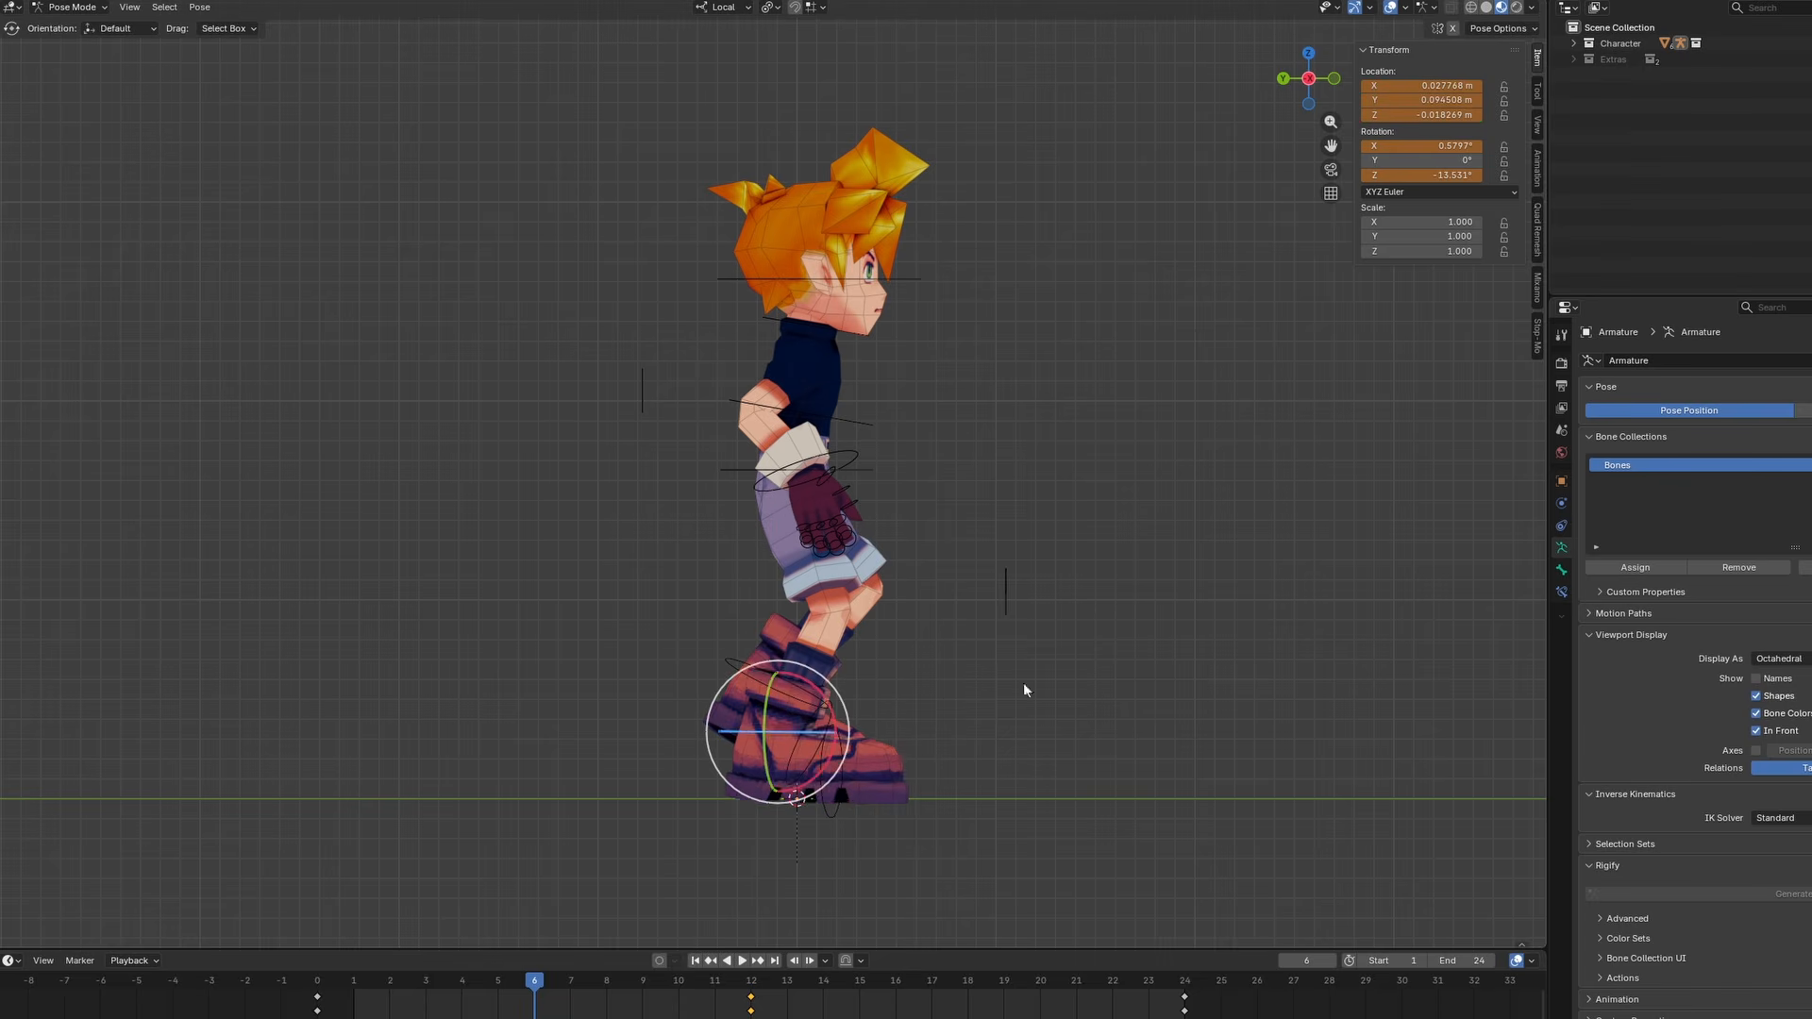
Keyframe the planted foot control on frame 6, then raise the hip control about 0.088 m along local Y and keyframe it
key(i)
click(932, 746)
click(726, 477)
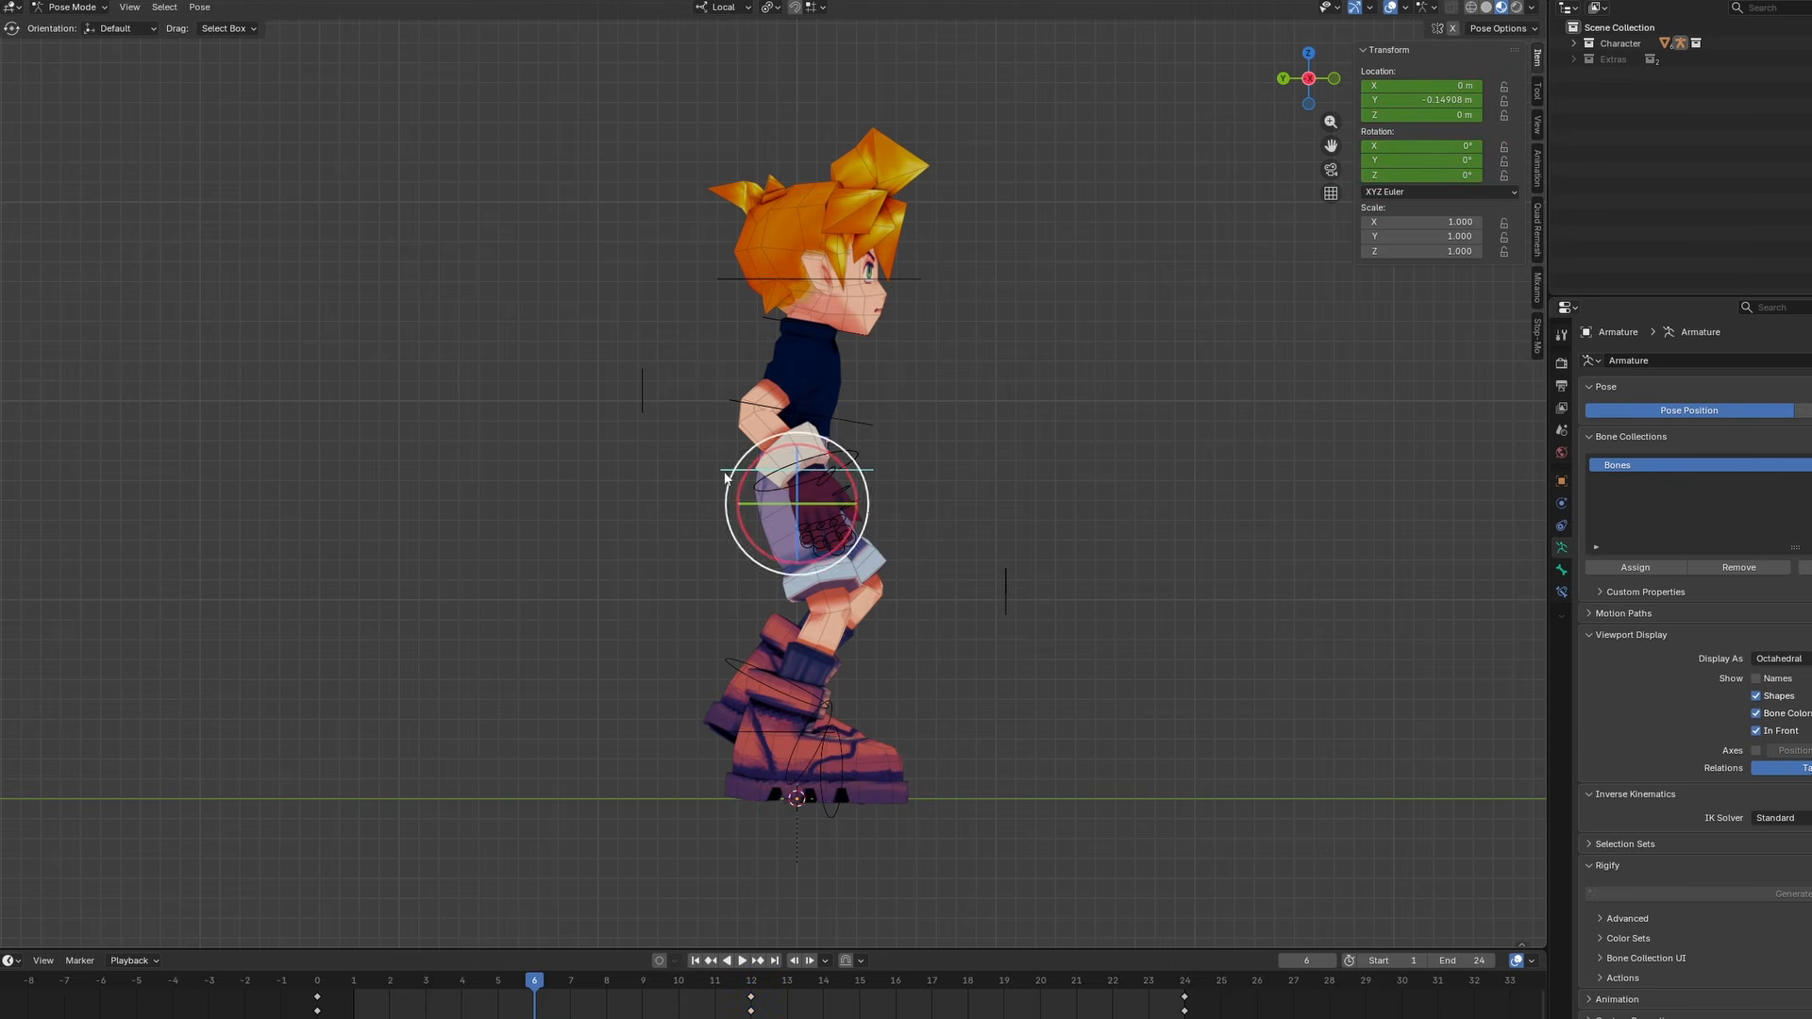
key(g)
key(y)
key(y)
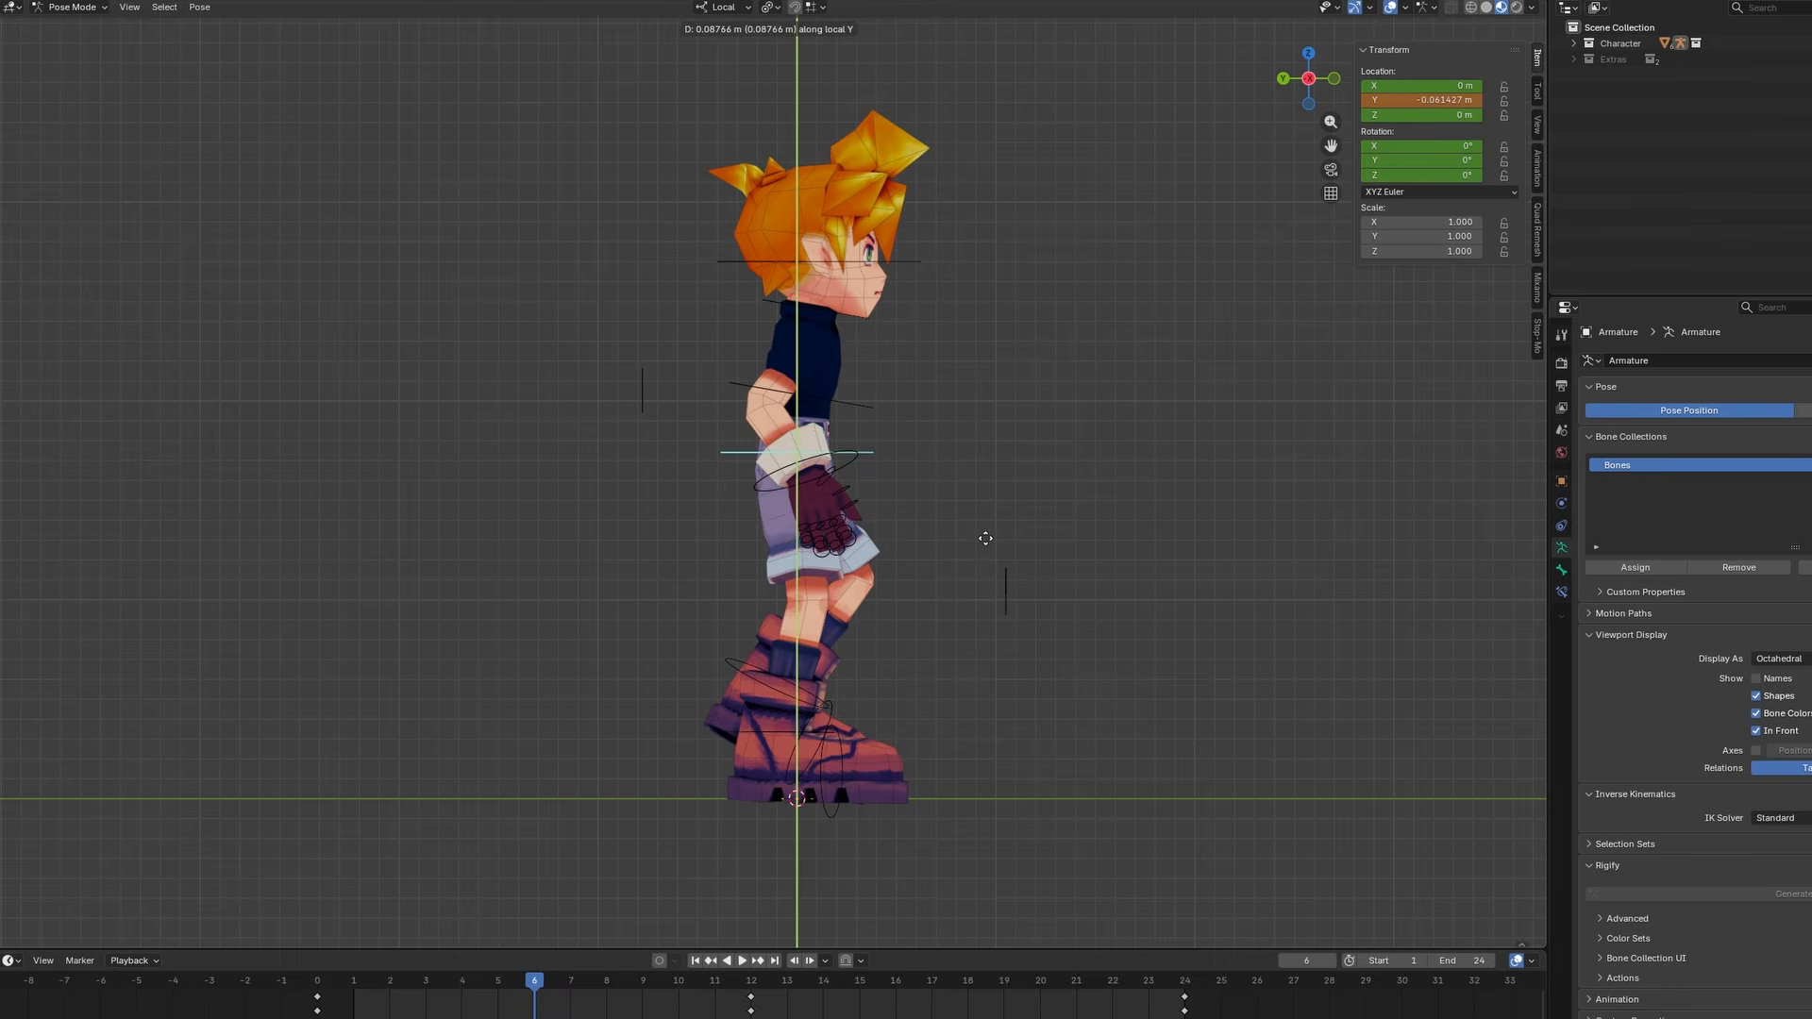
click(985, 538)
key(i)
click(985, 538)
Lift the rear foot control behind the body, rotate it to about 70.6° on X, and keyframe both feet on frame 6
click(766, 682)
key(g)
click(827, 604)
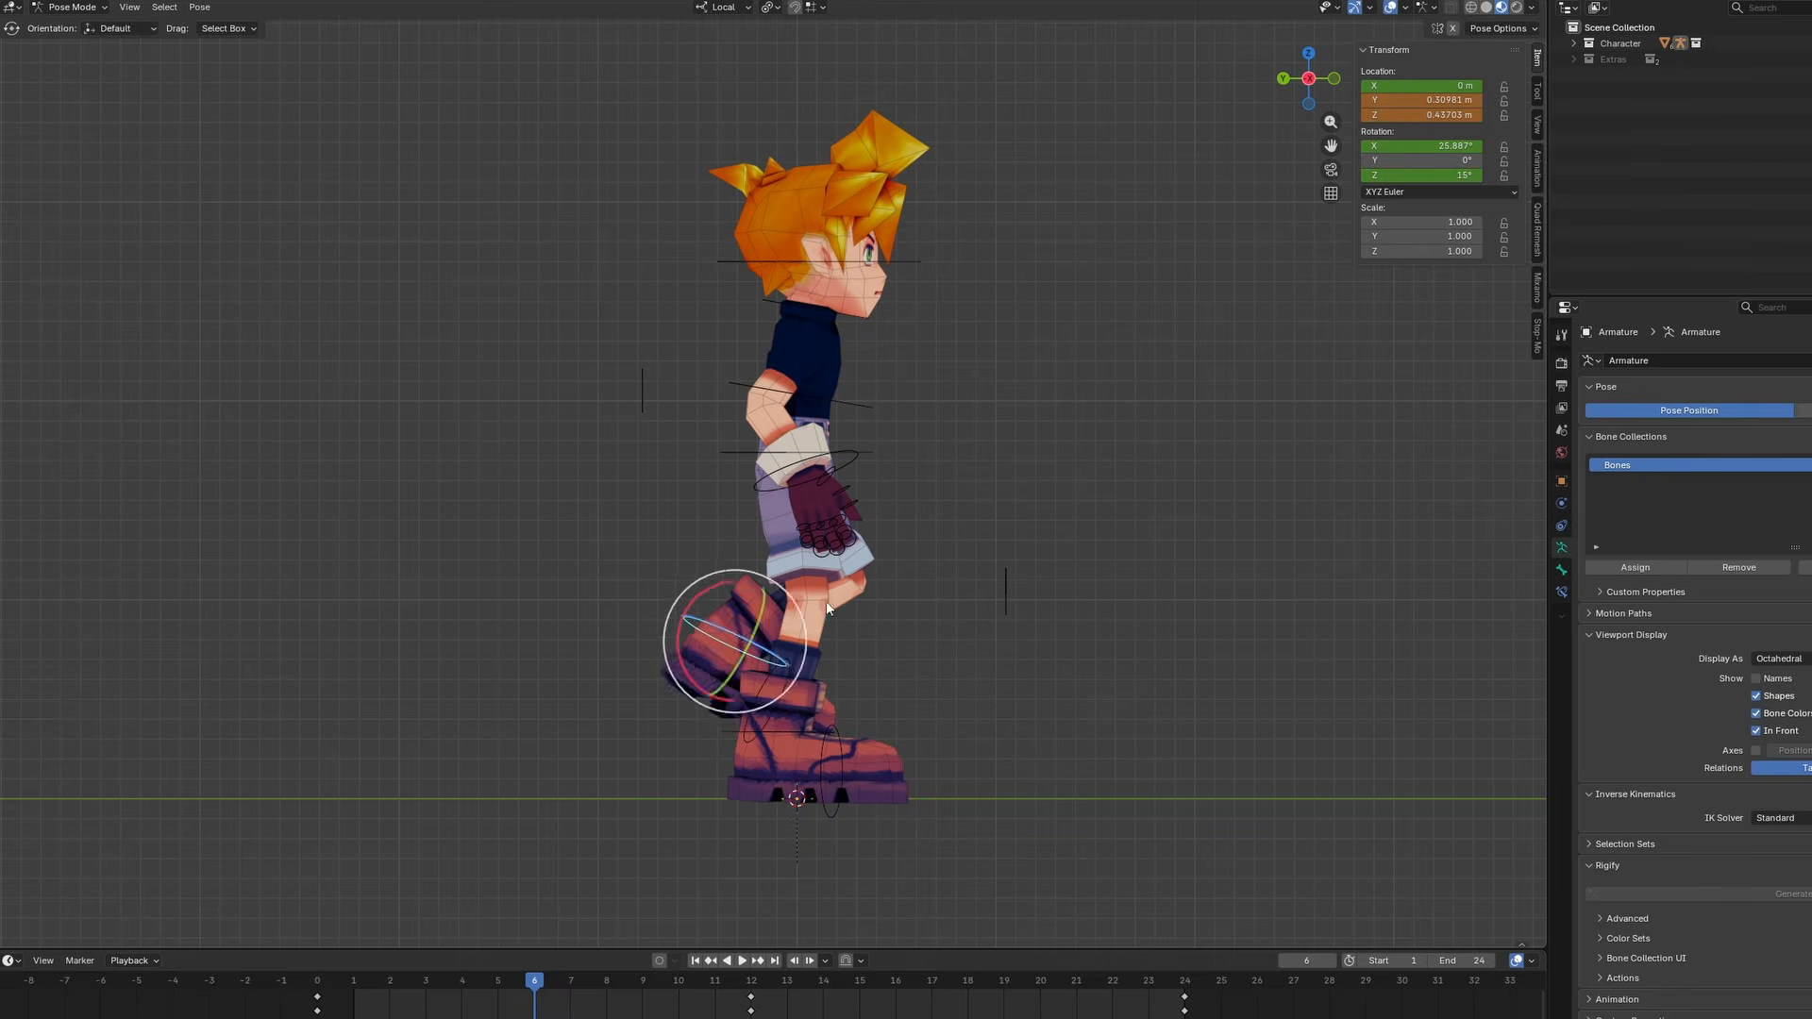
key(r)
click(814, 655)
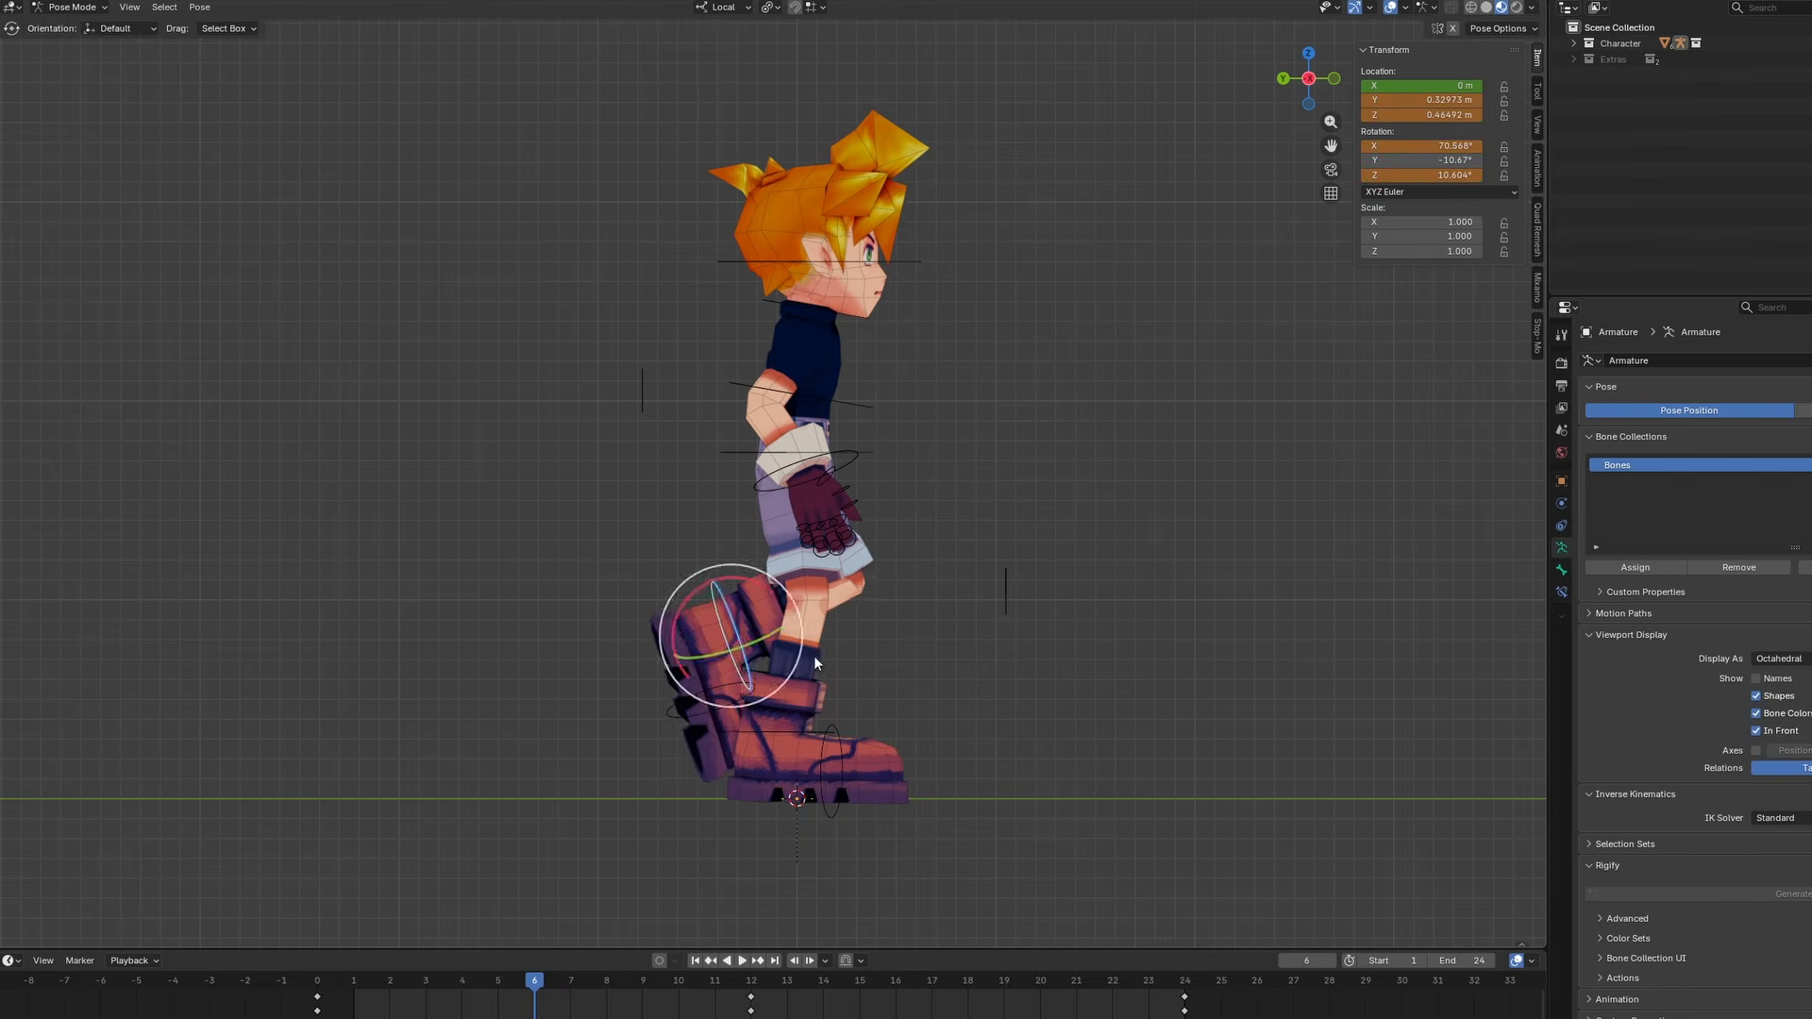
key(i)
click(813, 654)
click(789, 722)
key(i)
click(790, 722)
Move both hand controls into the passing pose beside the hips on frame 6 and insert Location & Rotation keyframes
mouse_move(534, 984)
mouse_down()
mouse_move(425, 1000)
mouse_move(785, 1000)
mouse_move(458, 990)
mouse_move(535, 993)
mouse_up()
key(space)
key(space)
click(767, 491)
key(g)
click(836, 496)
key(i)
click(686, 465)
key(g)
click(944, 406)
key(i)
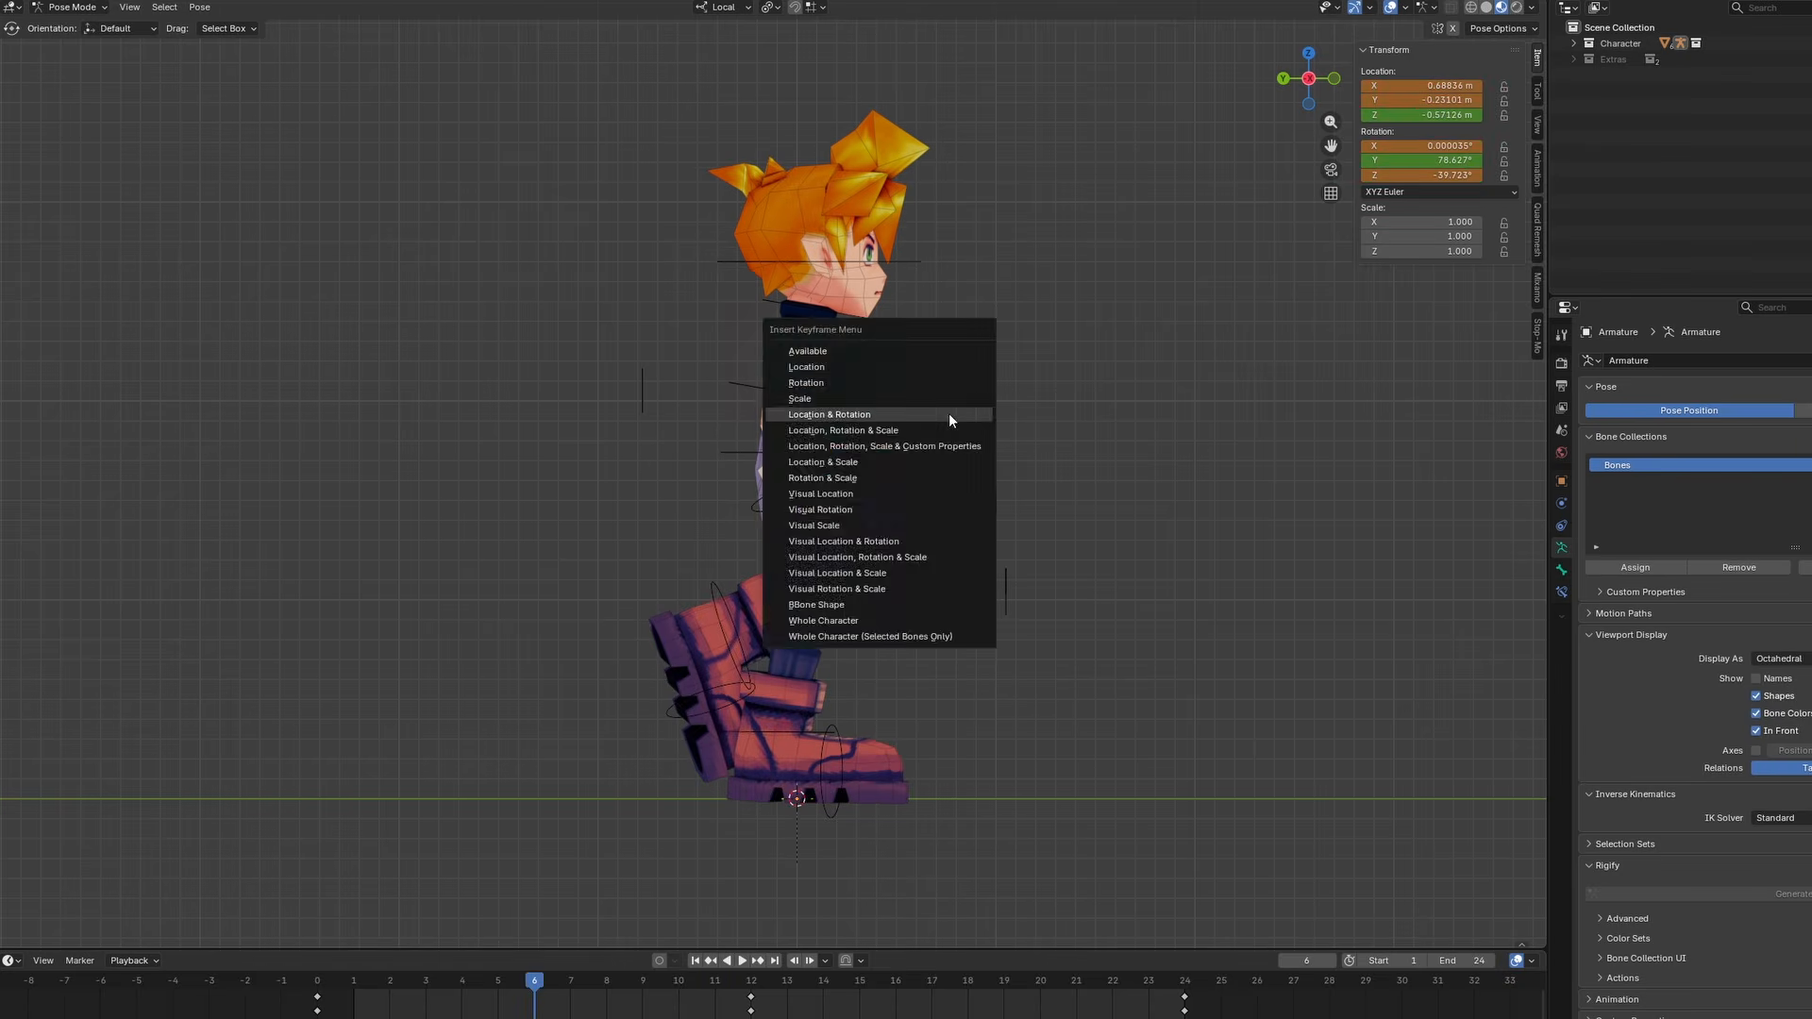
click(950, 416)
Select the foot, hand, hip, torso and head controls together and keyframe the passing pose on frame 6
click(732, 597)
shift+click(732, 600)
shift+click(769, 500)
shift+click(882, 439)
shift+click(742, 452)
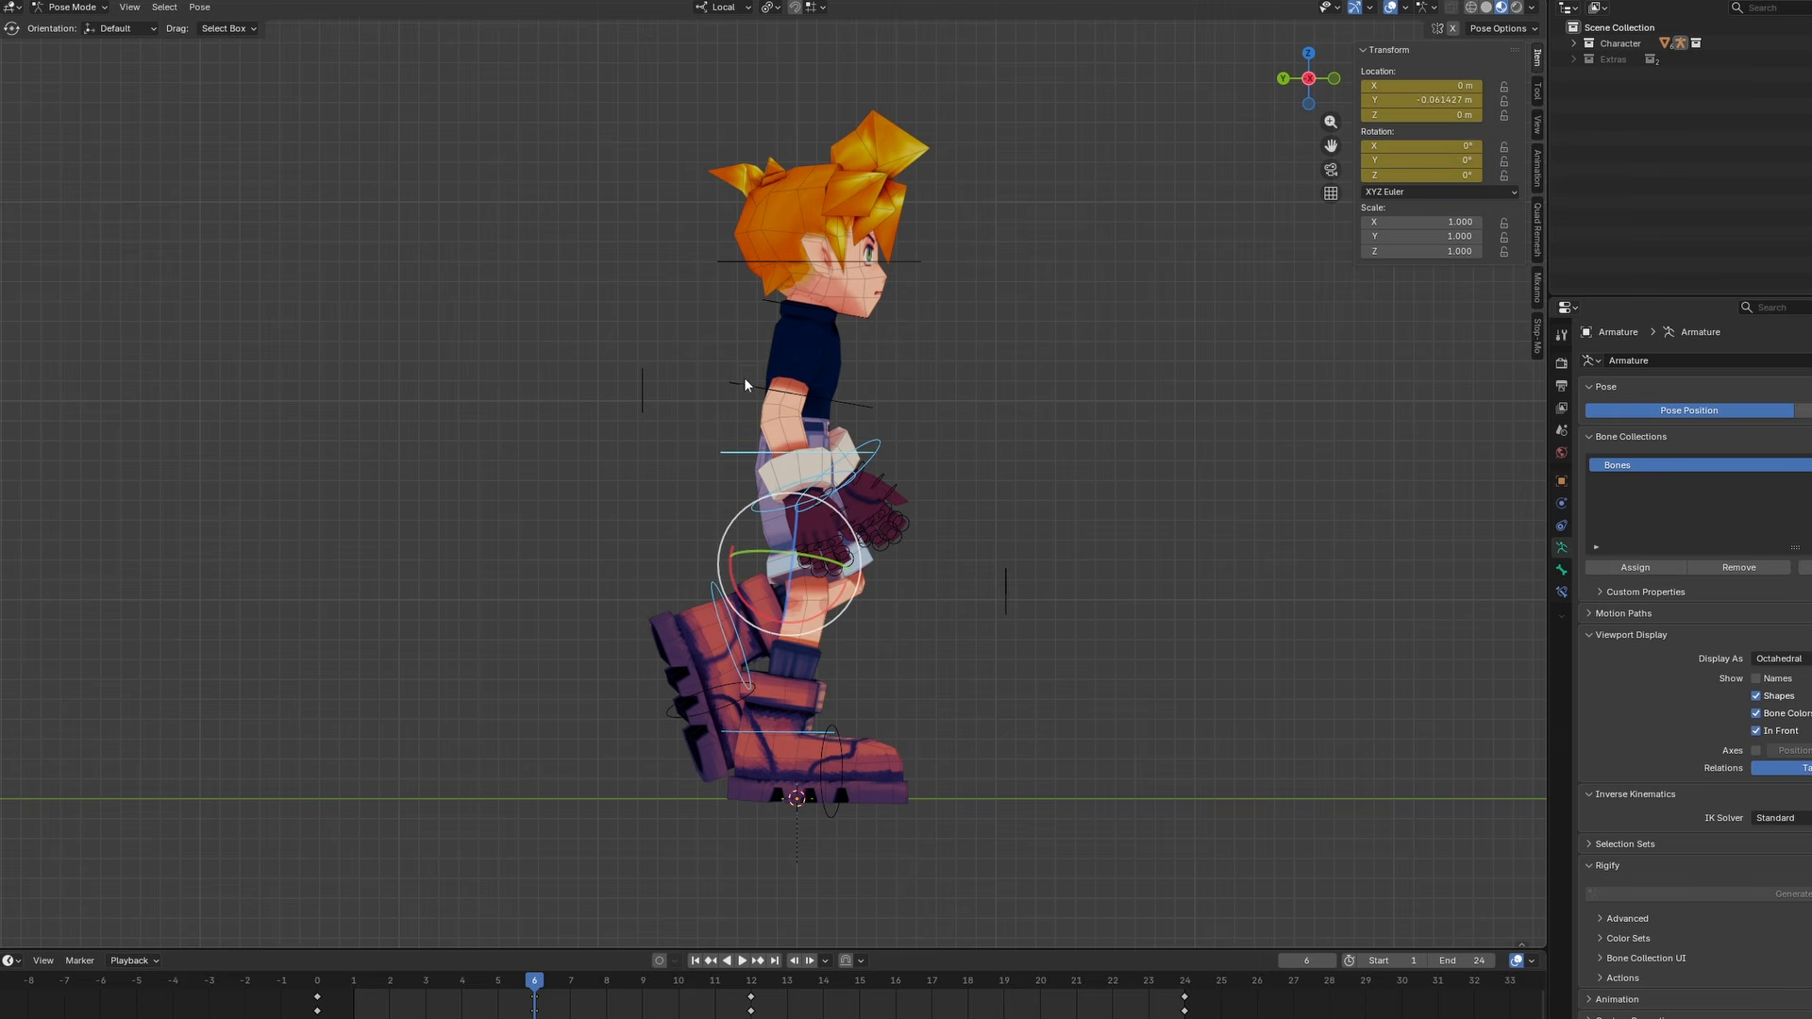
shift+click(743, 382)
shift+click(746, 262)
key(i)
Paste the frame 6 passing pose mirrored onto frame 18 and keyframe it
key(space)
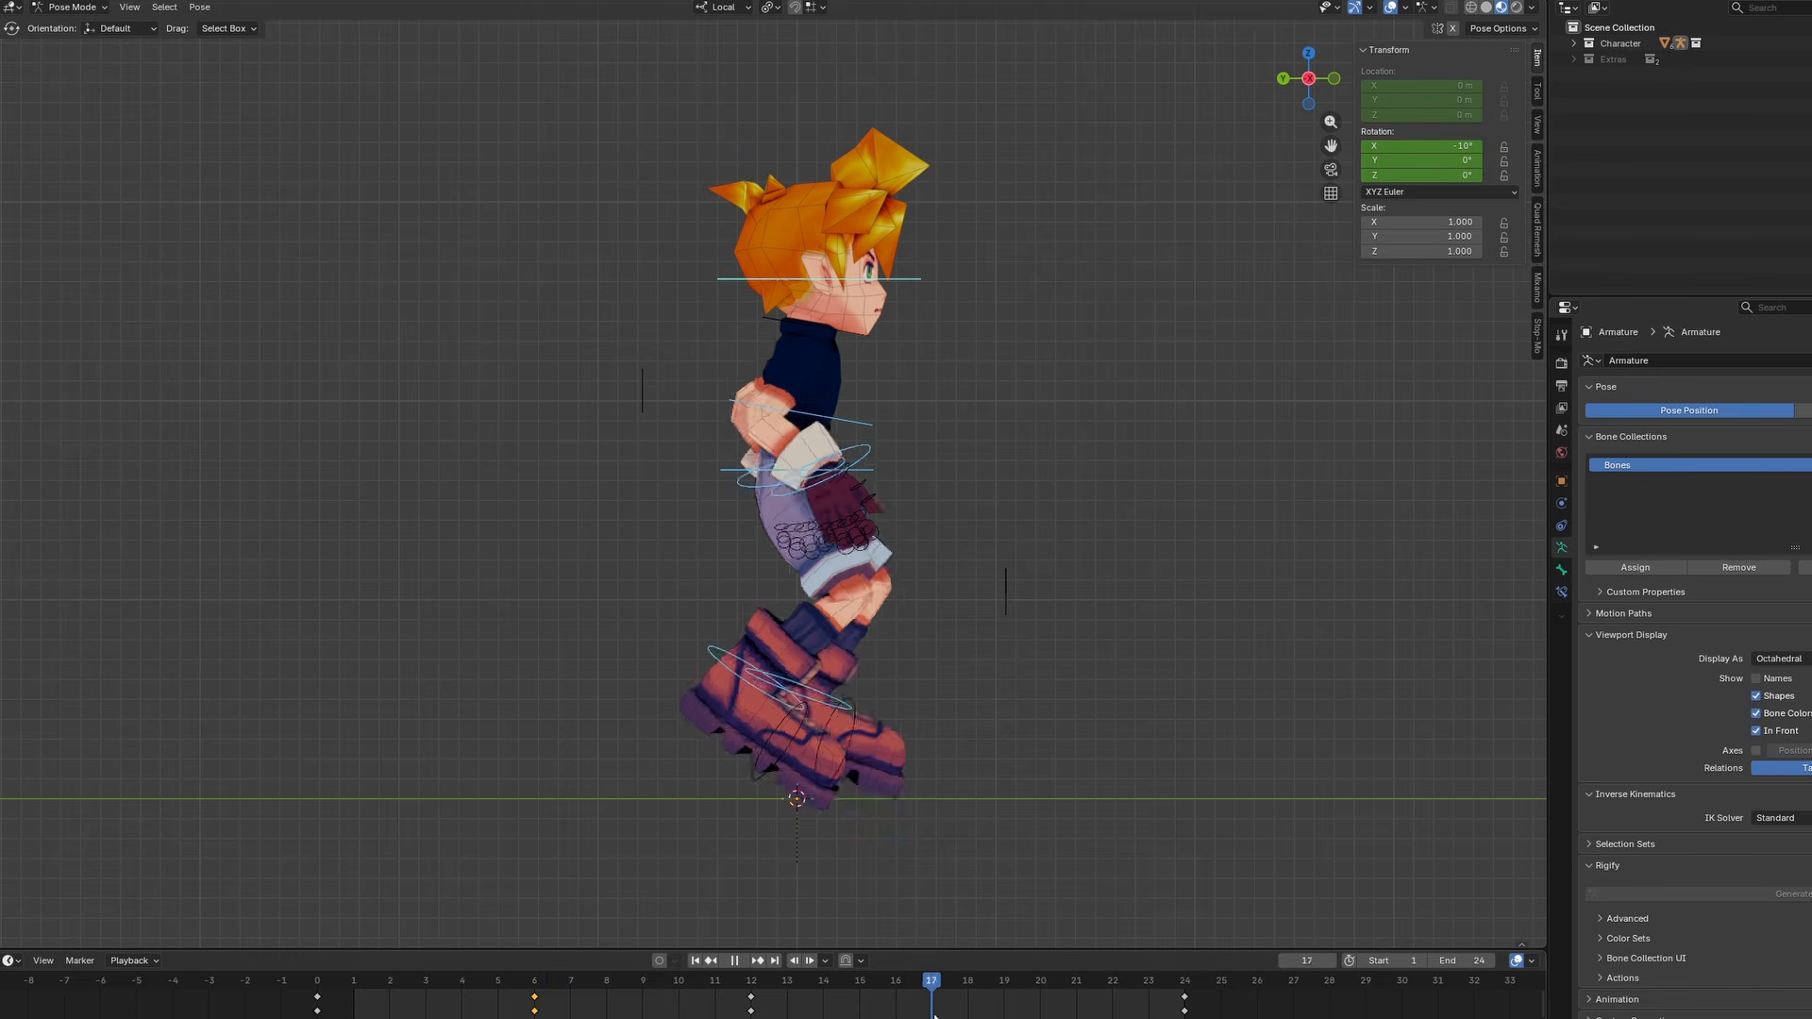
key(space)
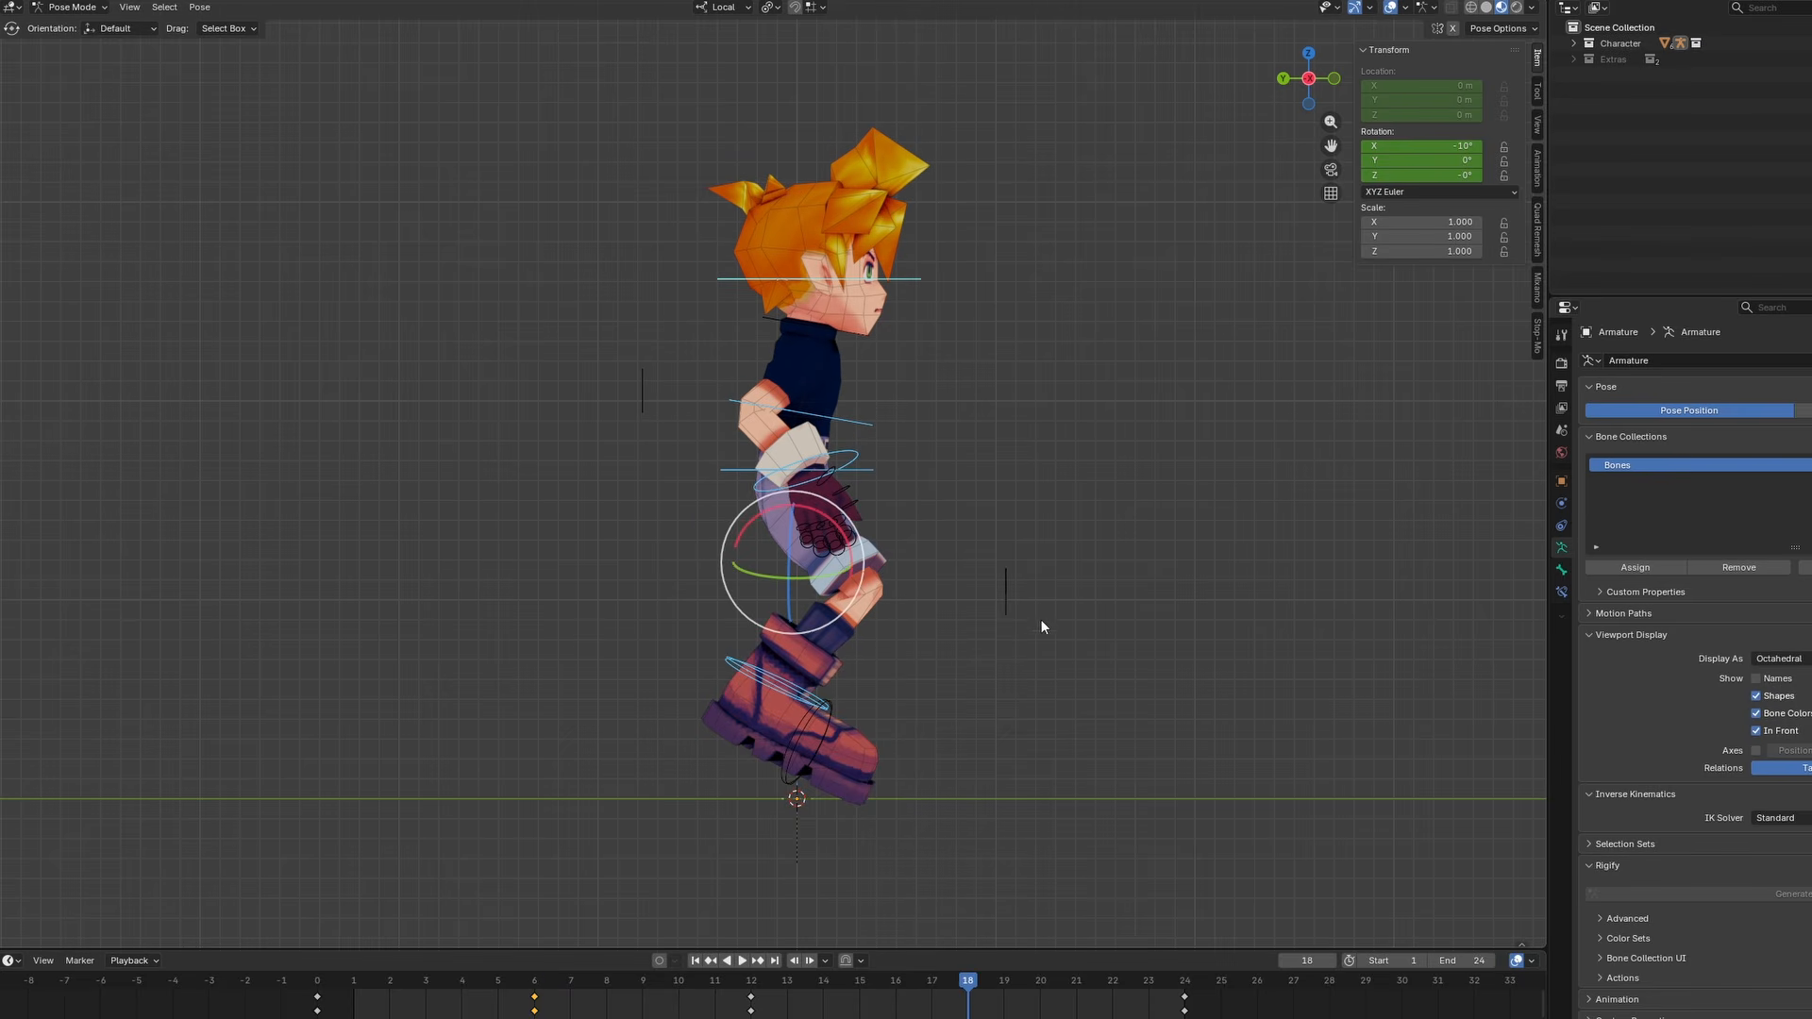
key(shift+ctrl+v)
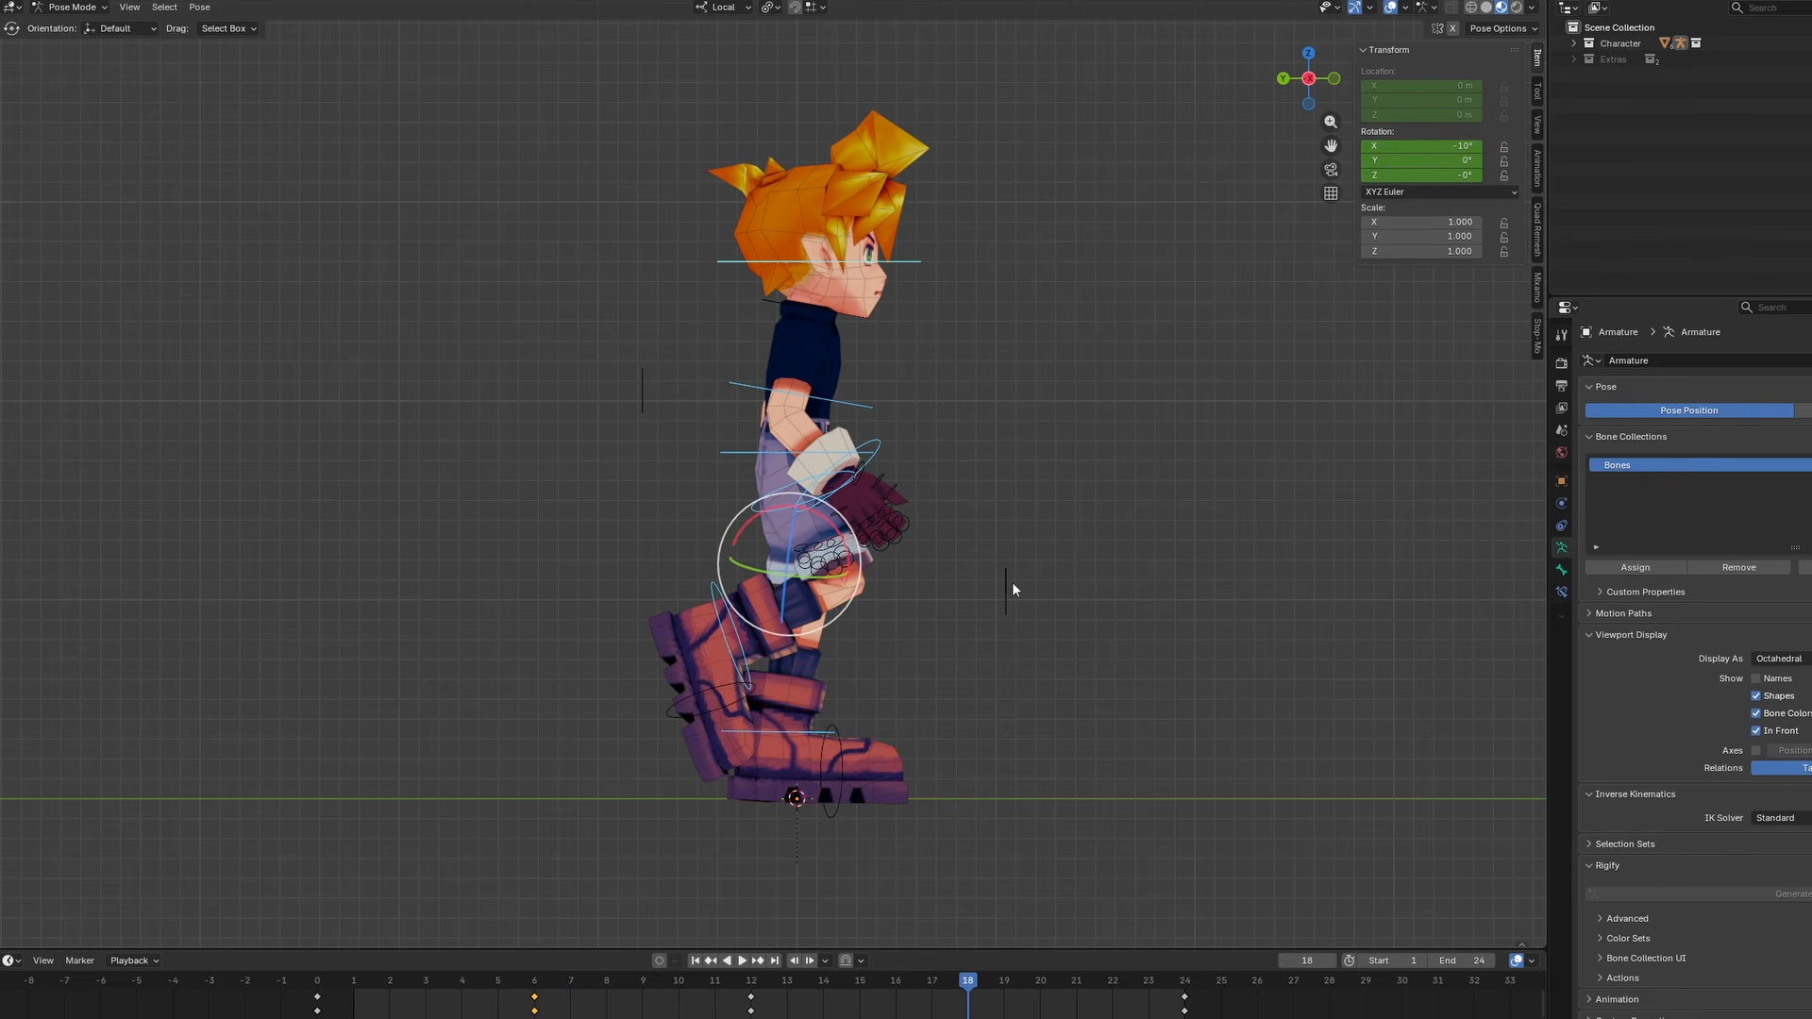
key(k)
click(974, 634)
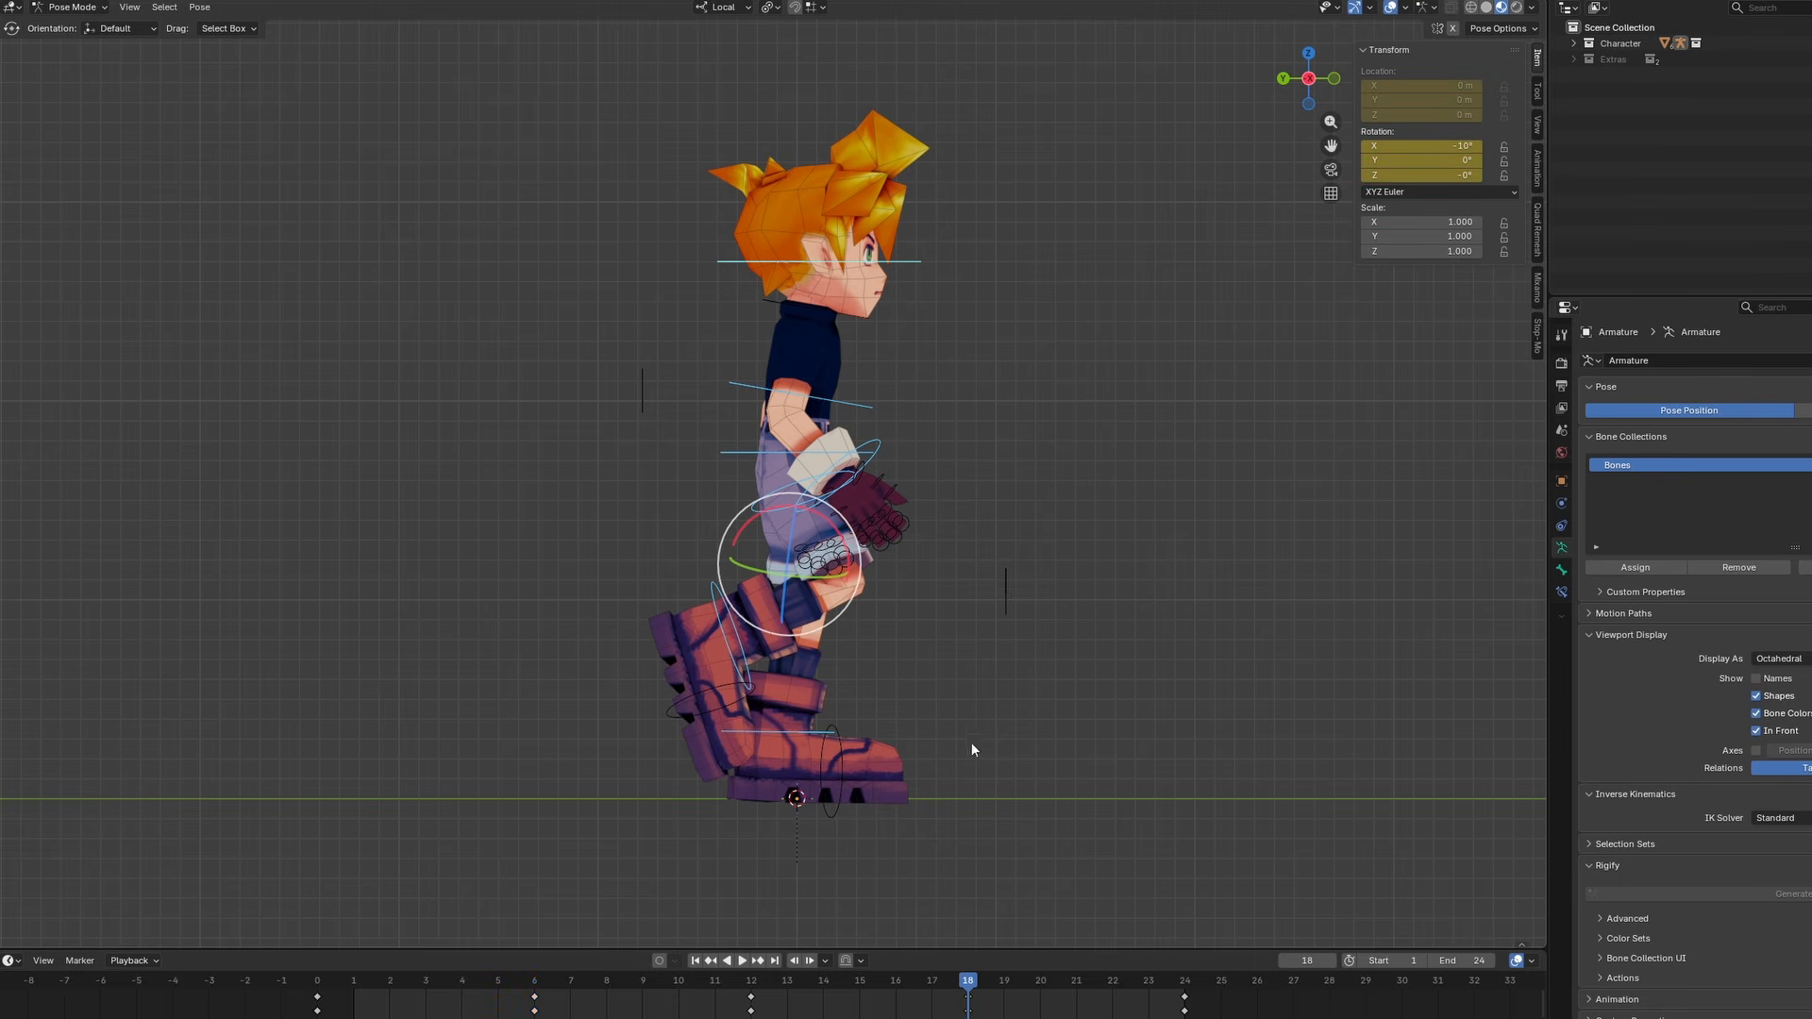
Play and scrub the cycle to compare the passing poses on frames 6 and 18, and stop on frame 3
key(space)
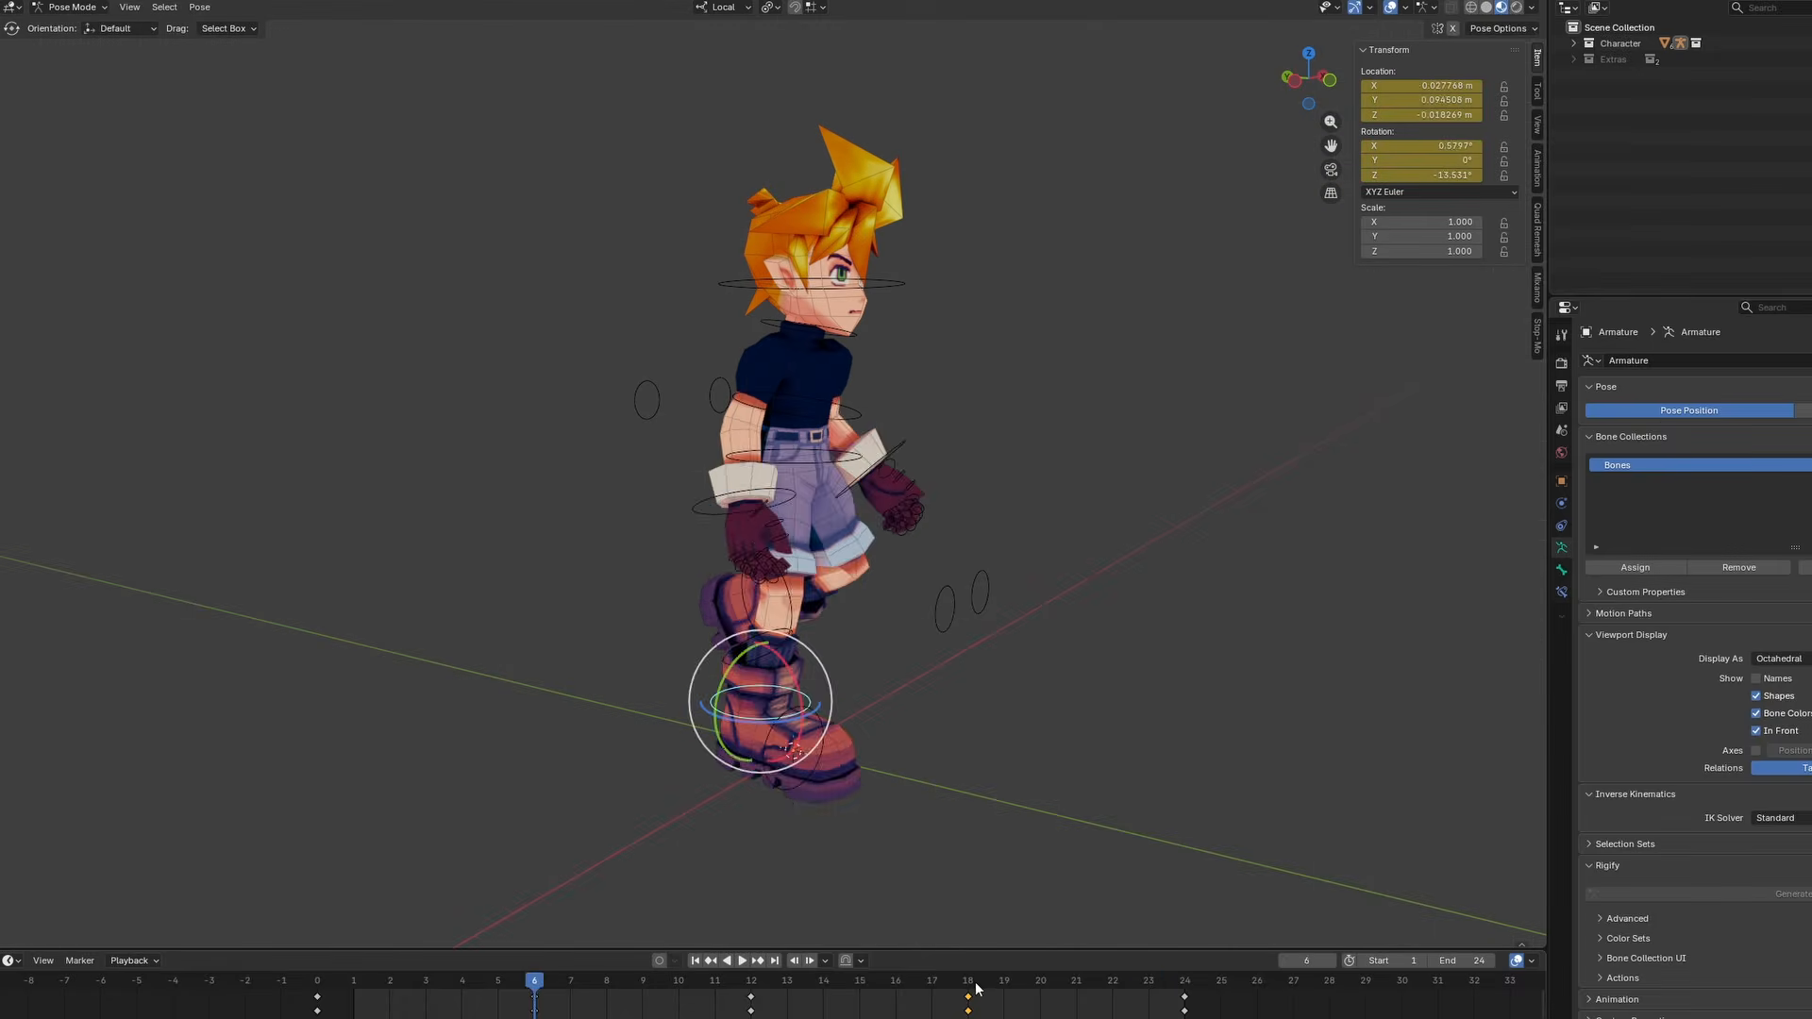
click(972, 986)
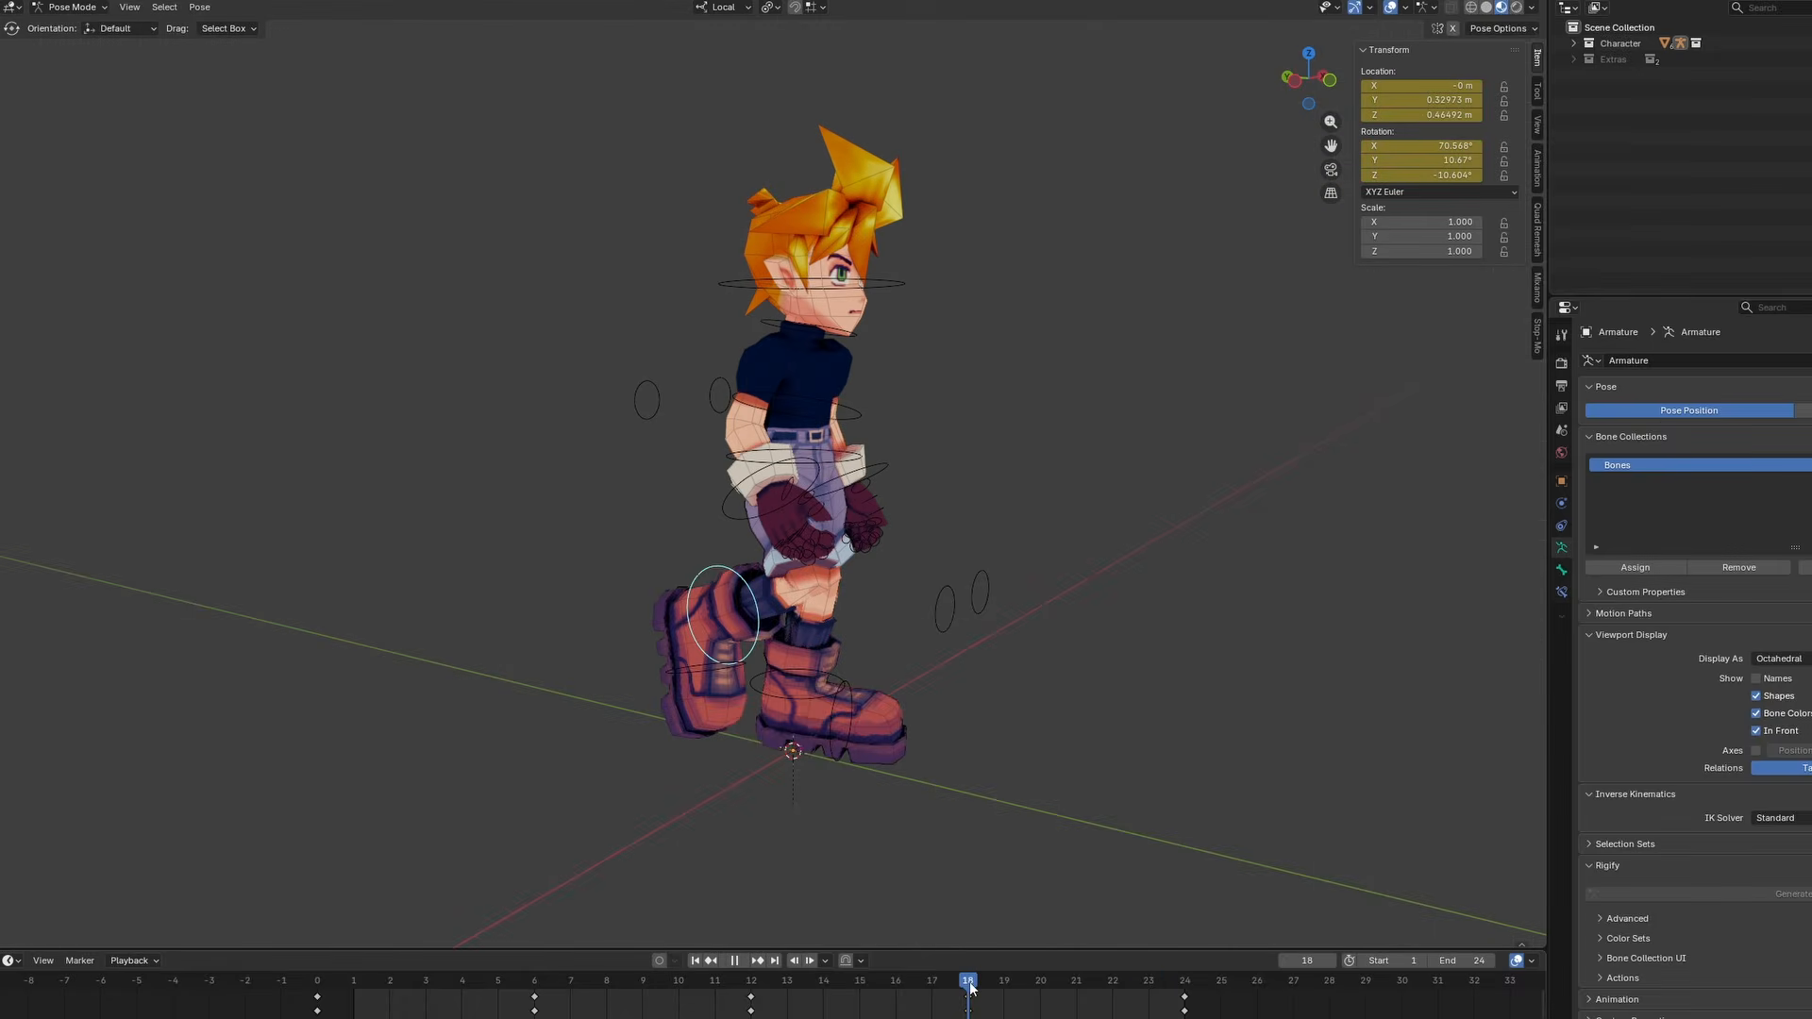
drag(954, 989, 544, 993)
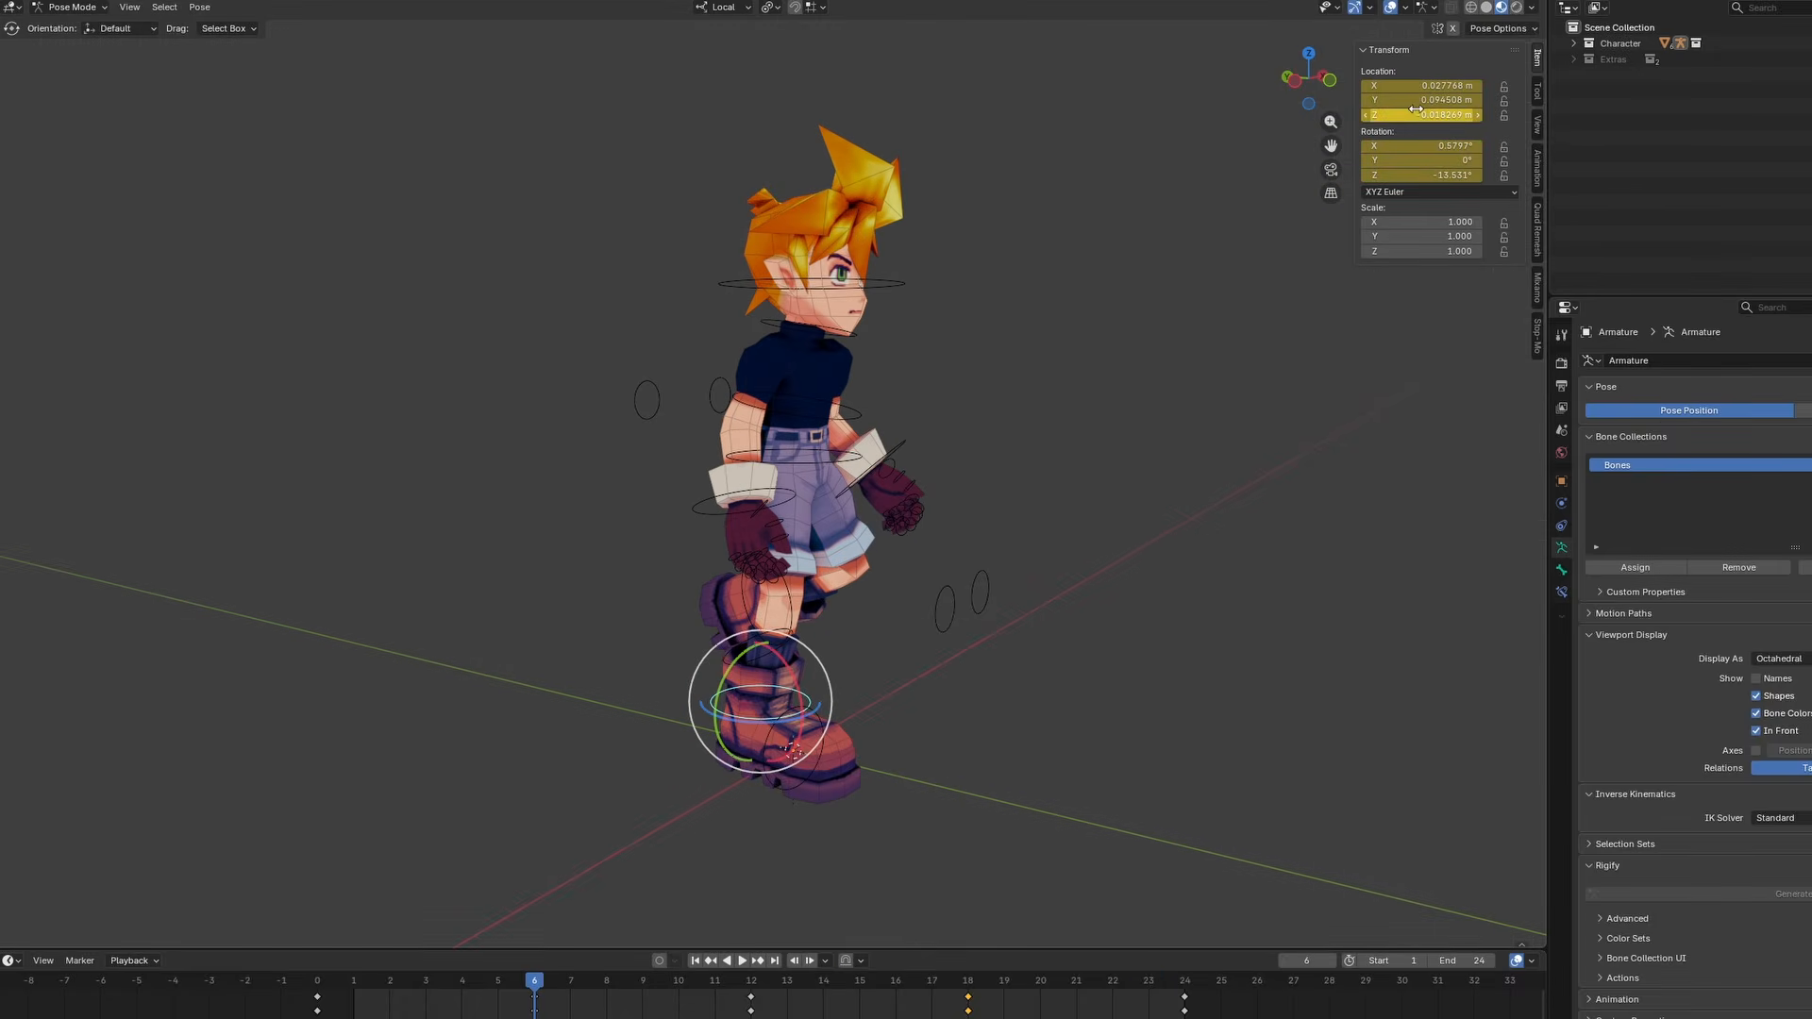
click(429, 988)
key(space)
key(space)
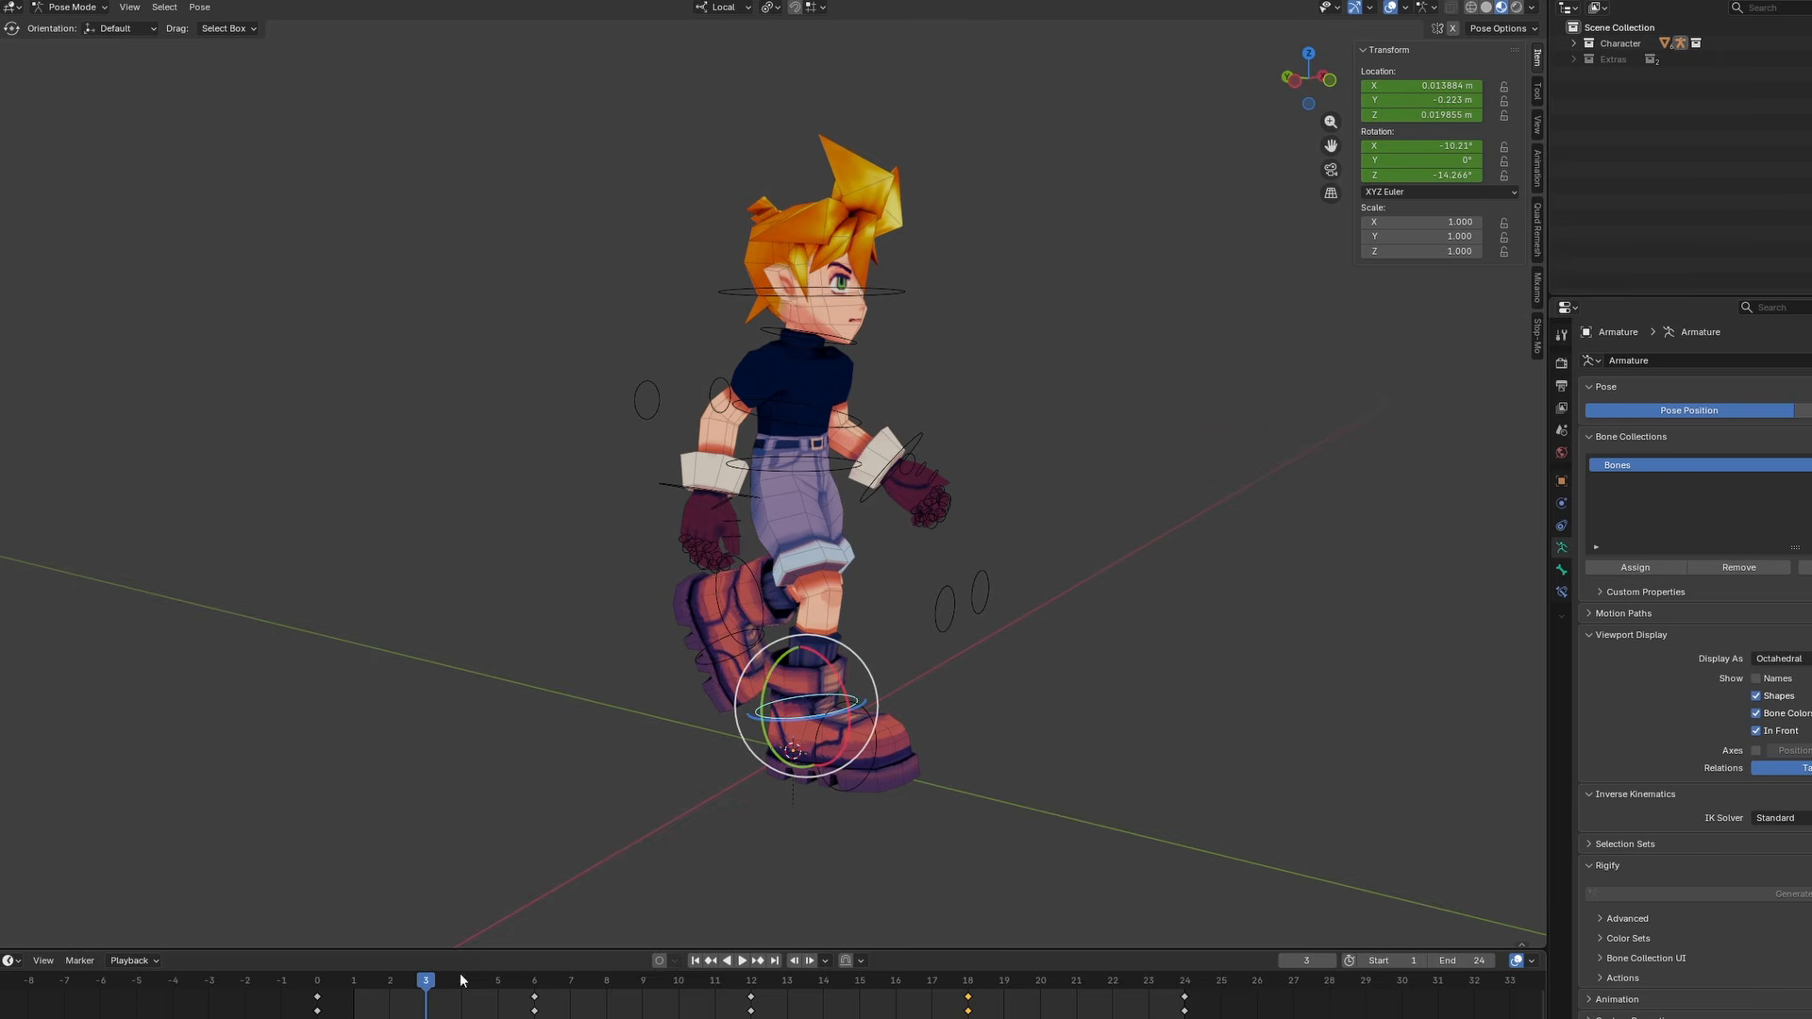
On frame 3, set the front foot control's rotation to 0° on X and Y and -15° on Z, lower it to the ground, and keyframe it
key(grave)
click(1053, 571)
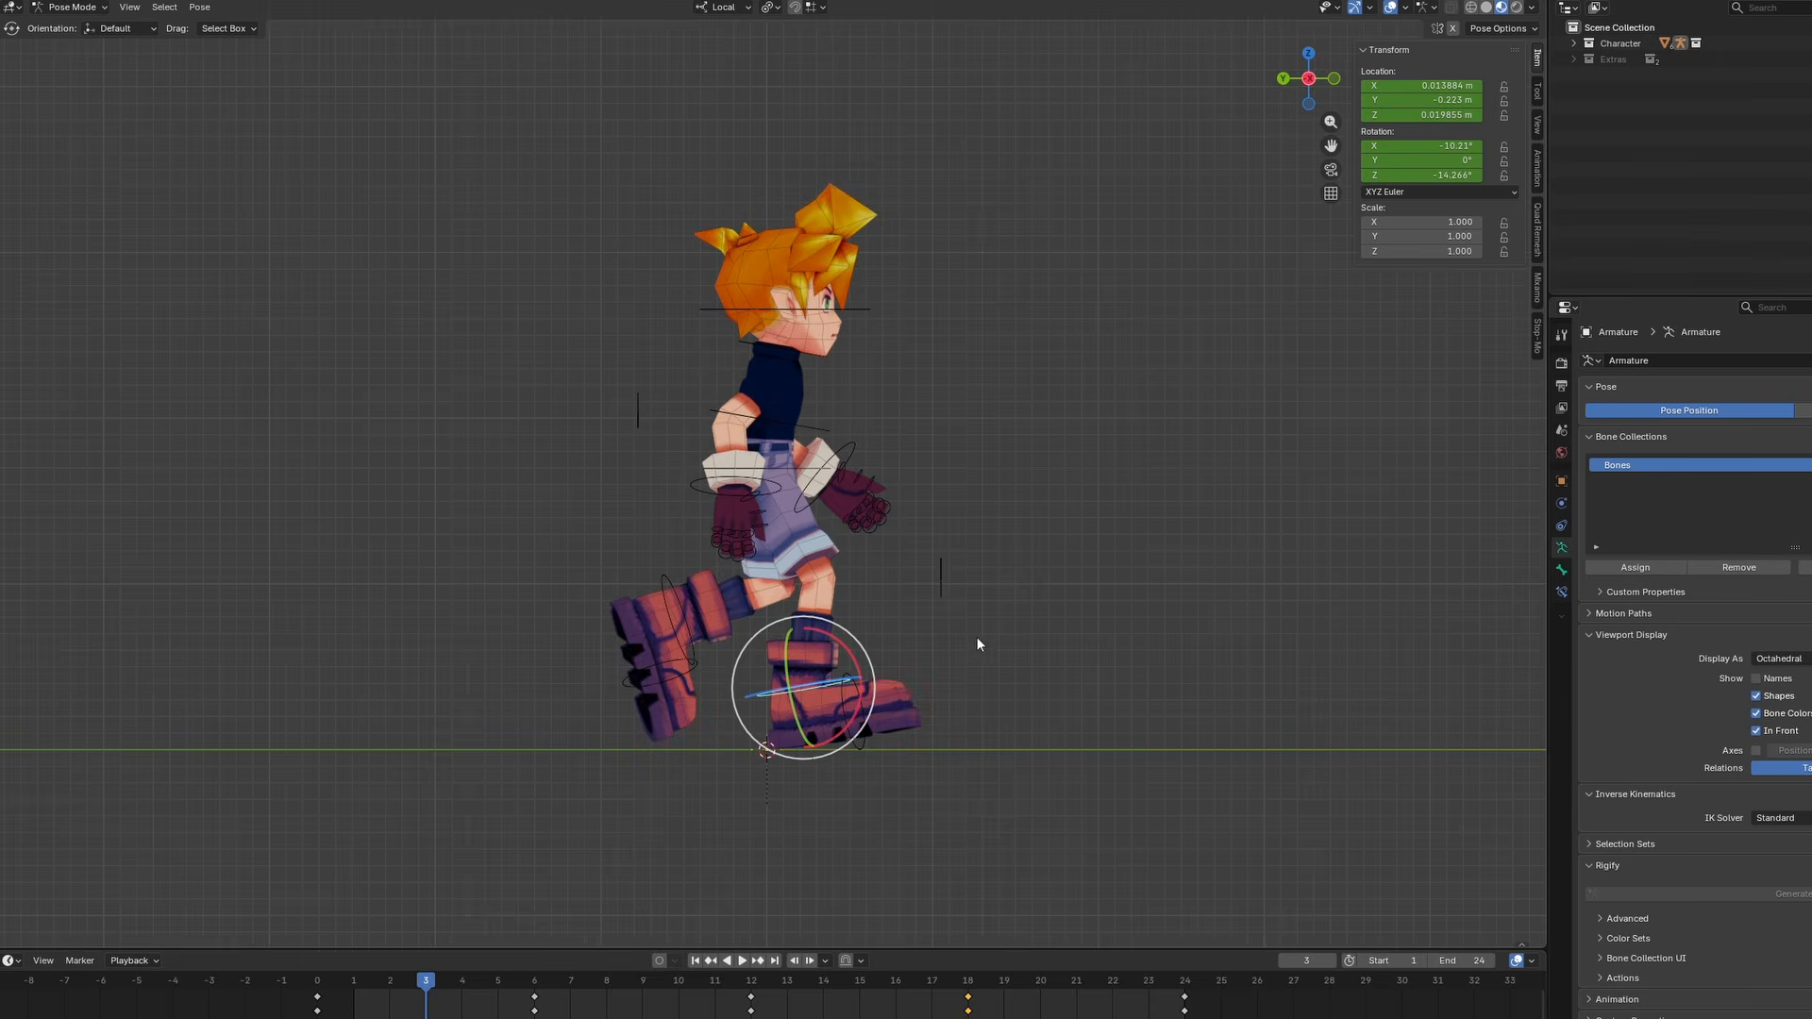
scroll(975, 637, up, 3)
key(r)
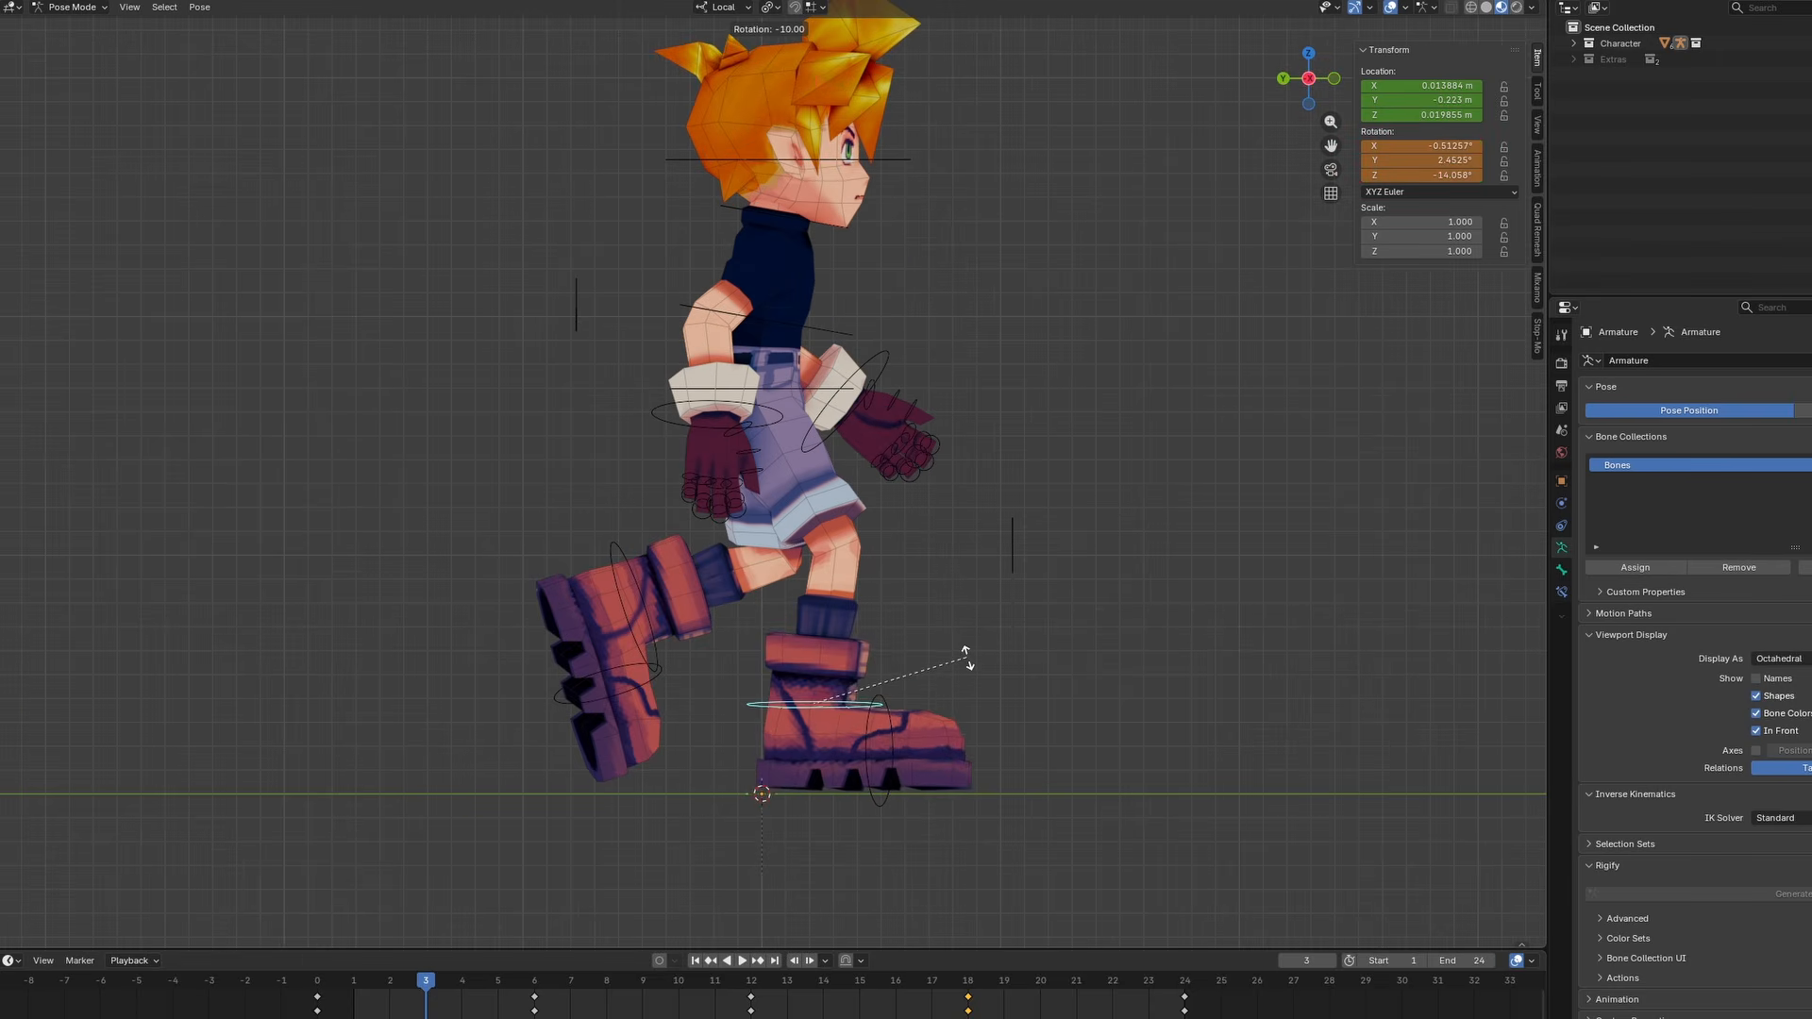
mouse_move(425, 998)
mouse_down()
mouse_move(829, 1000)
mouse_move(257, 964)
mouse_move(428, 1008)
mouse_up()
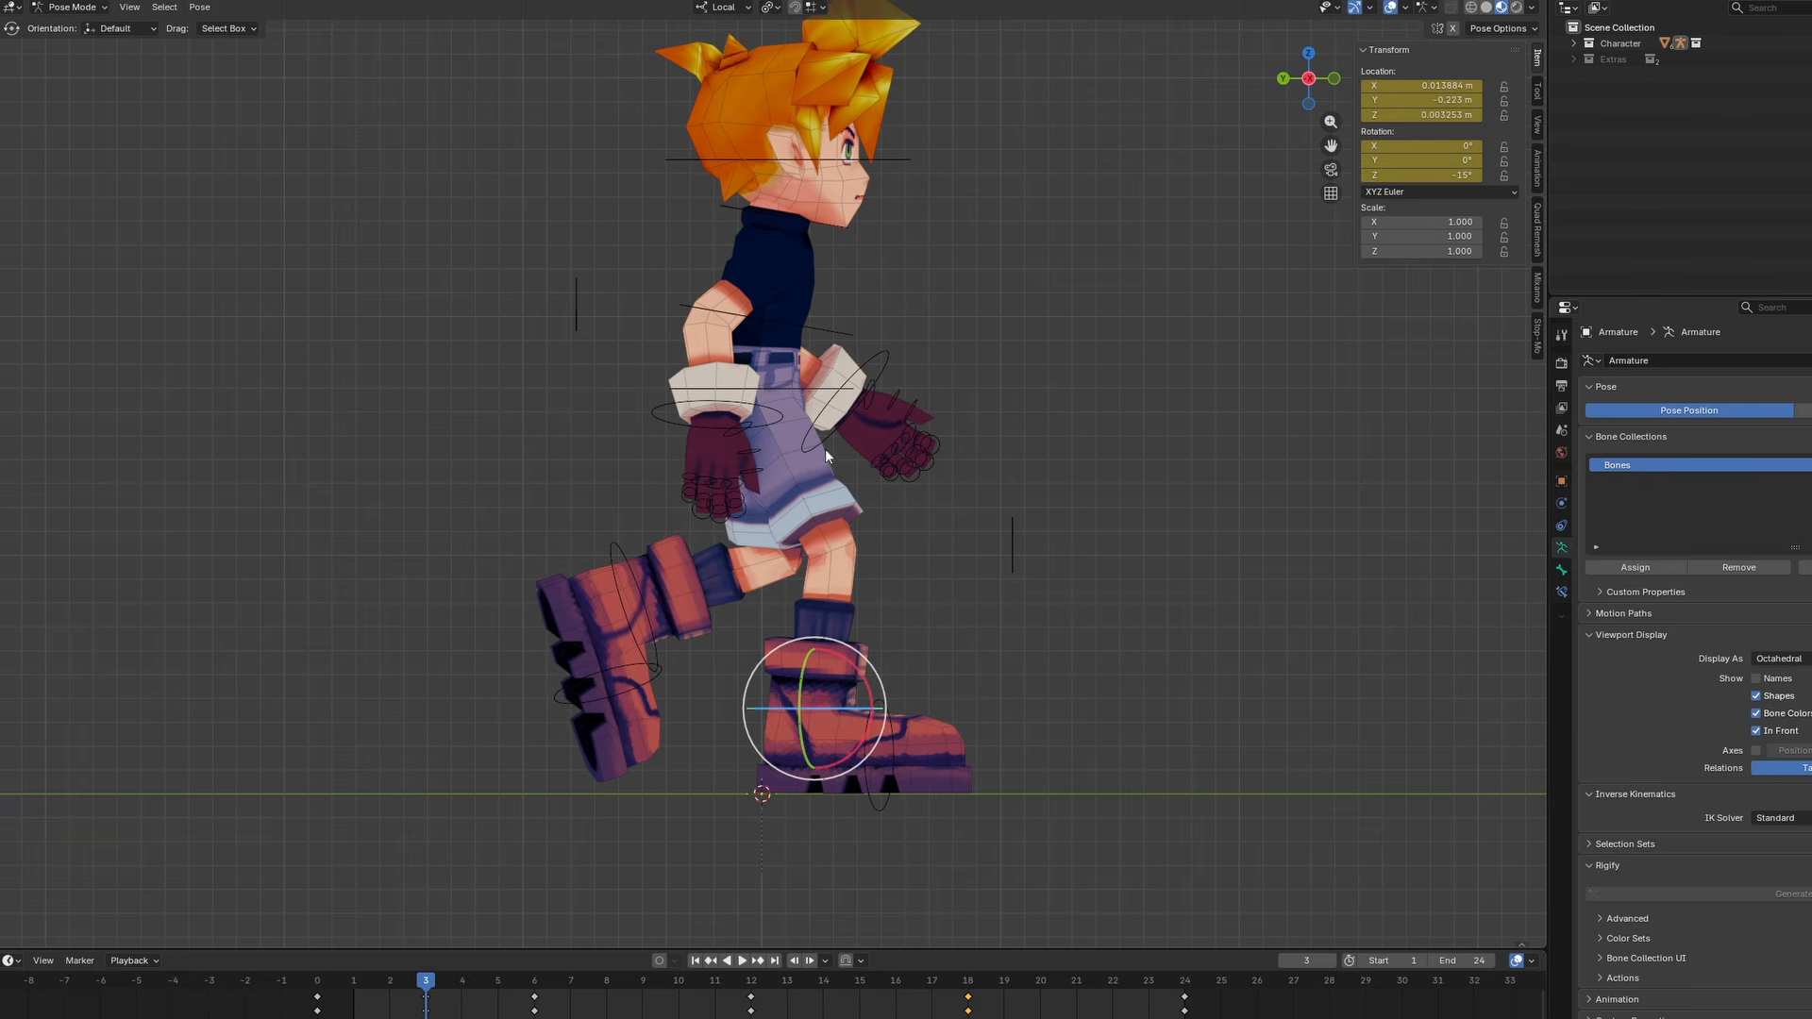
Lower the hip control about 0.06 m along local Y on frame 3 and keyframe it
click(801, 383)
key(g)
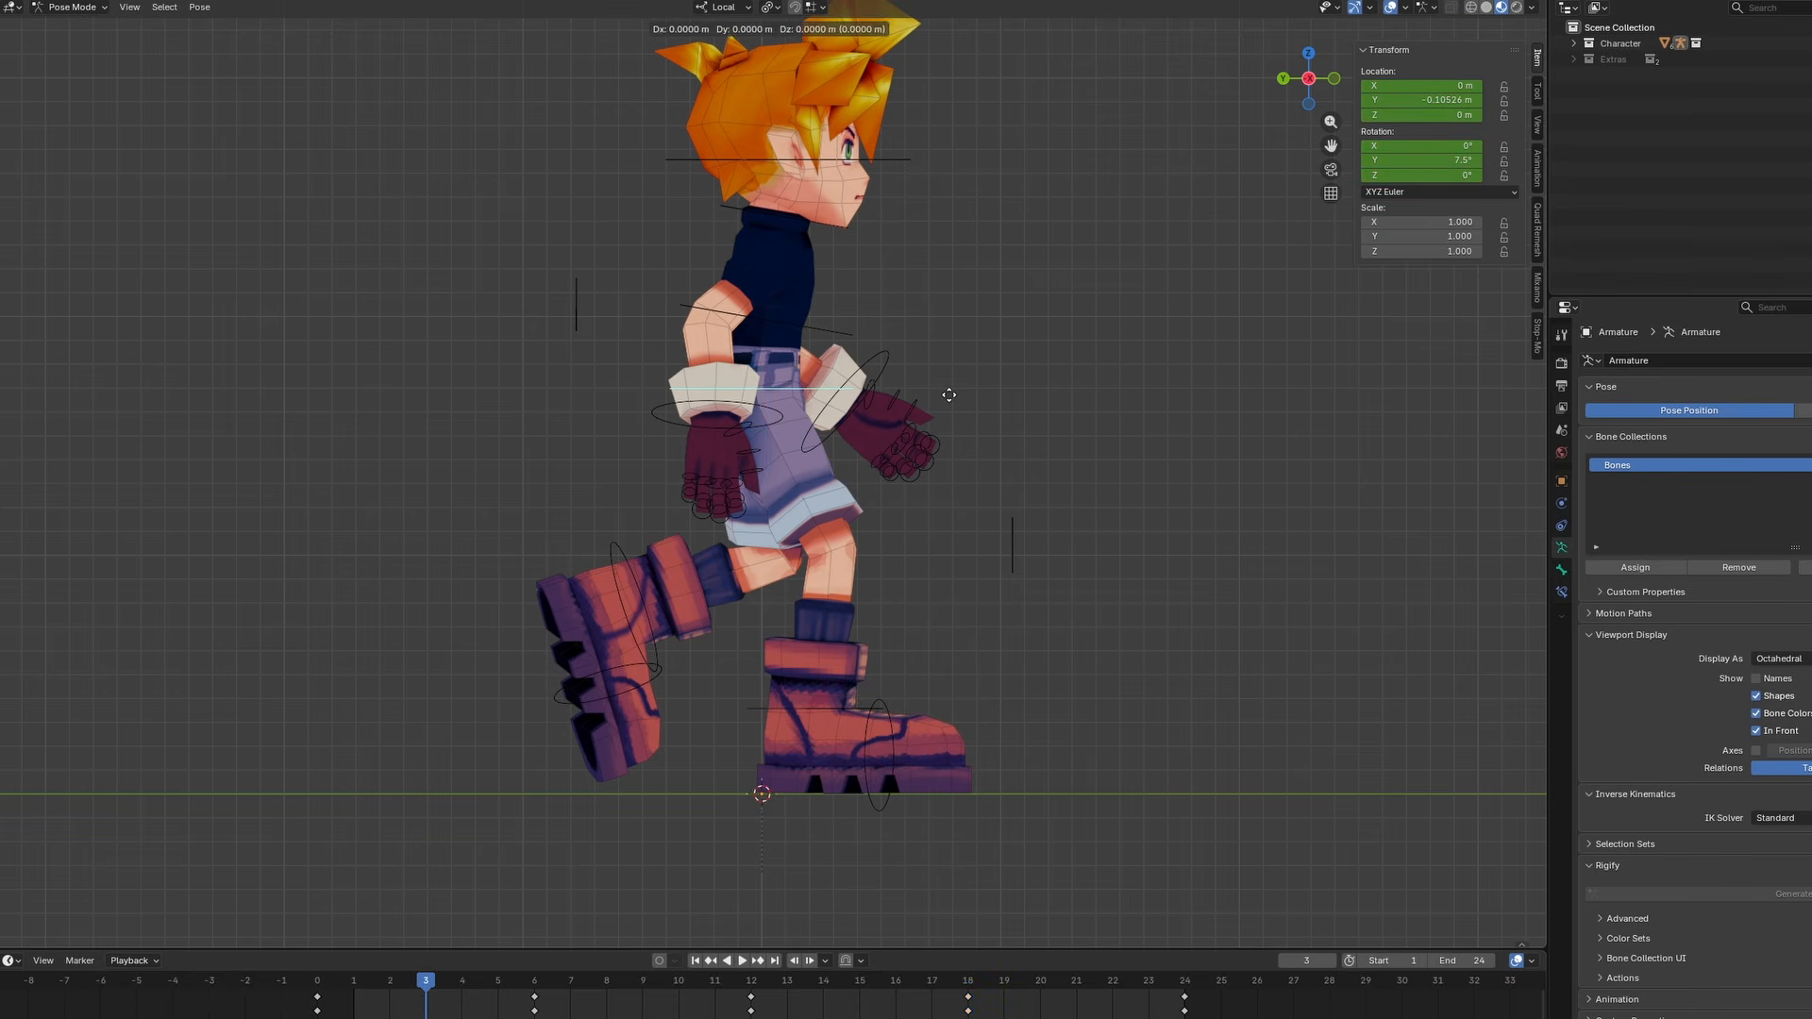
key(y)
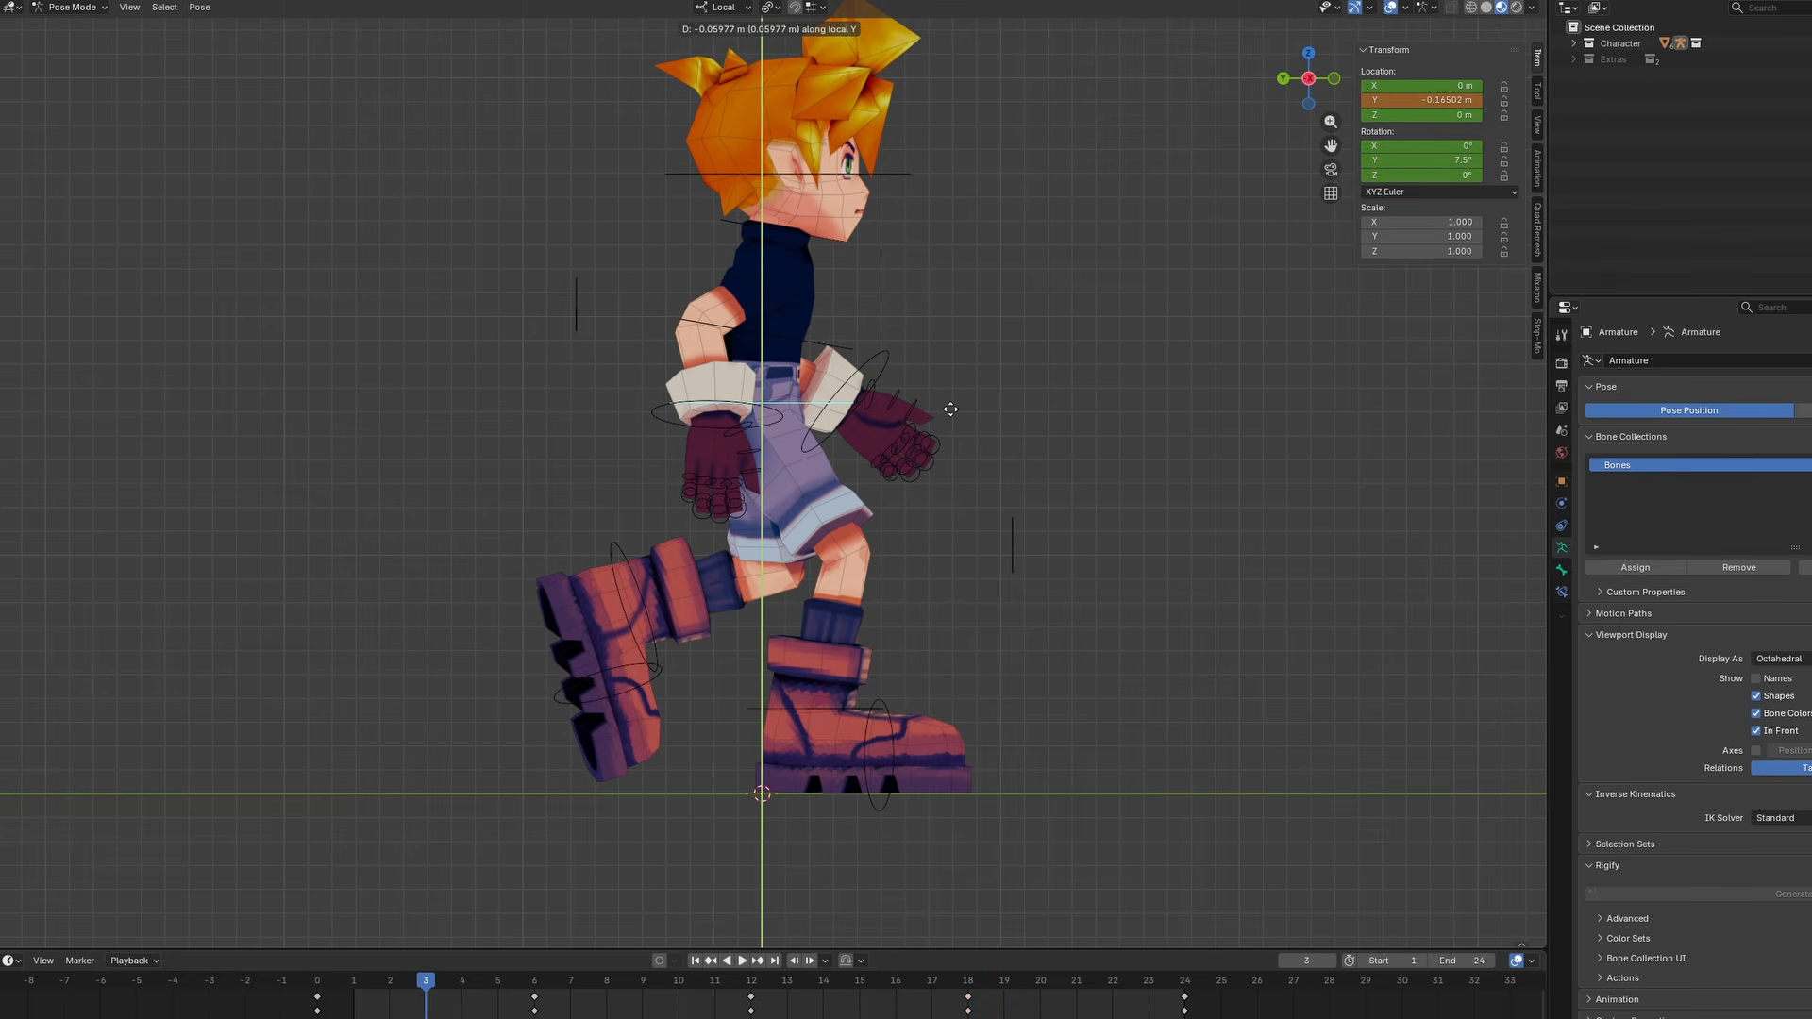
click(950, 411)
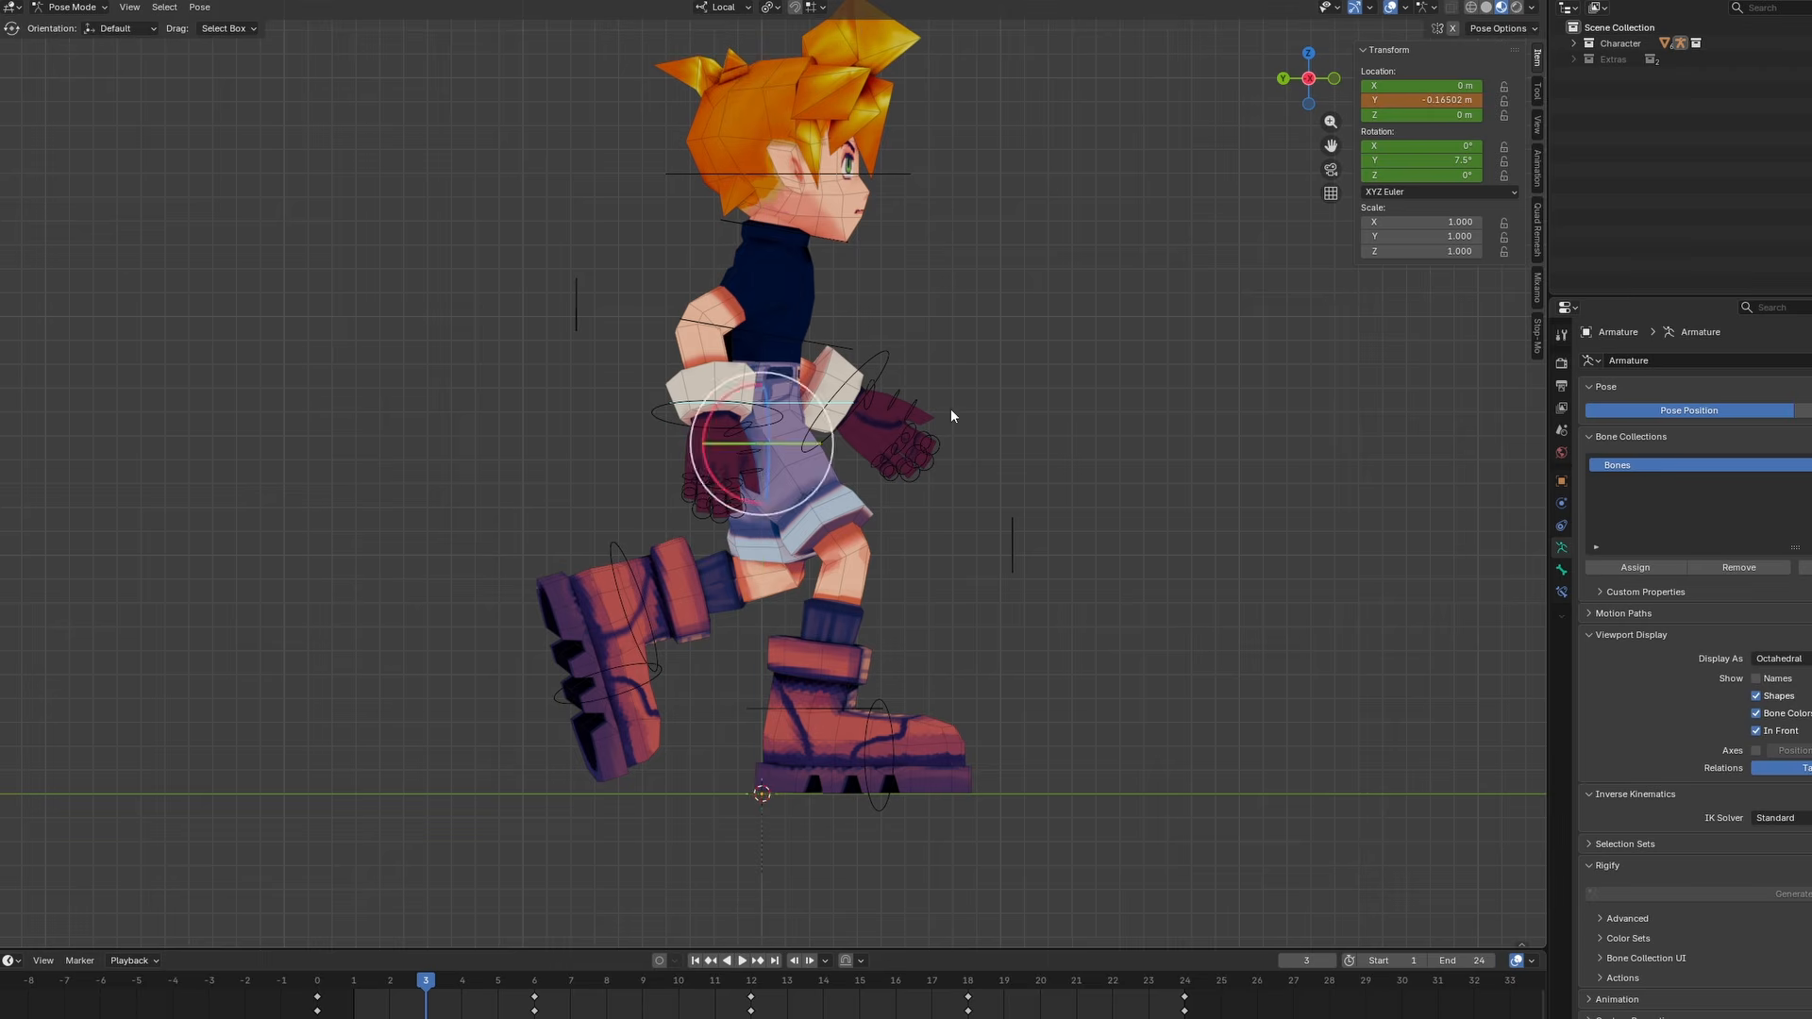
key(i)
Reposition the rear and front hand controls to suit the lowered body on frame 3, keyframe them, and play the cycle
click(776, 420)
key(g)
click(852, 403)
key(i)
key(space)
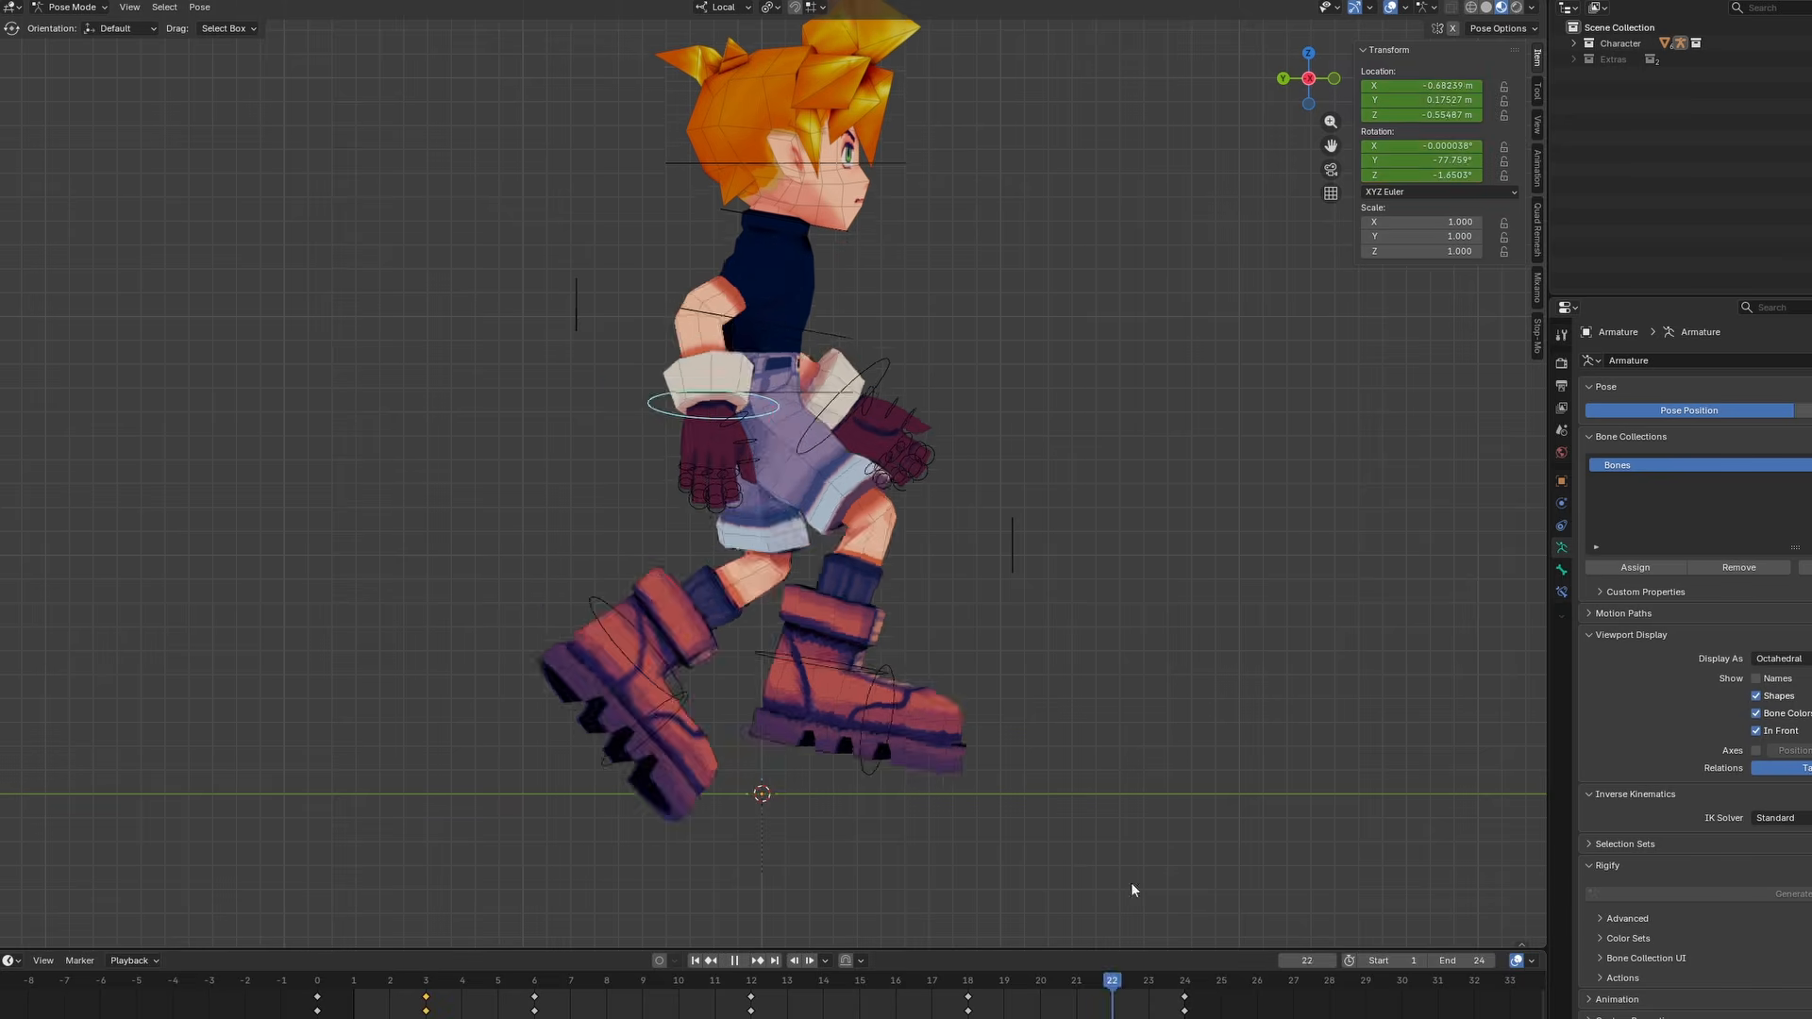
key(Escape)
key(g)
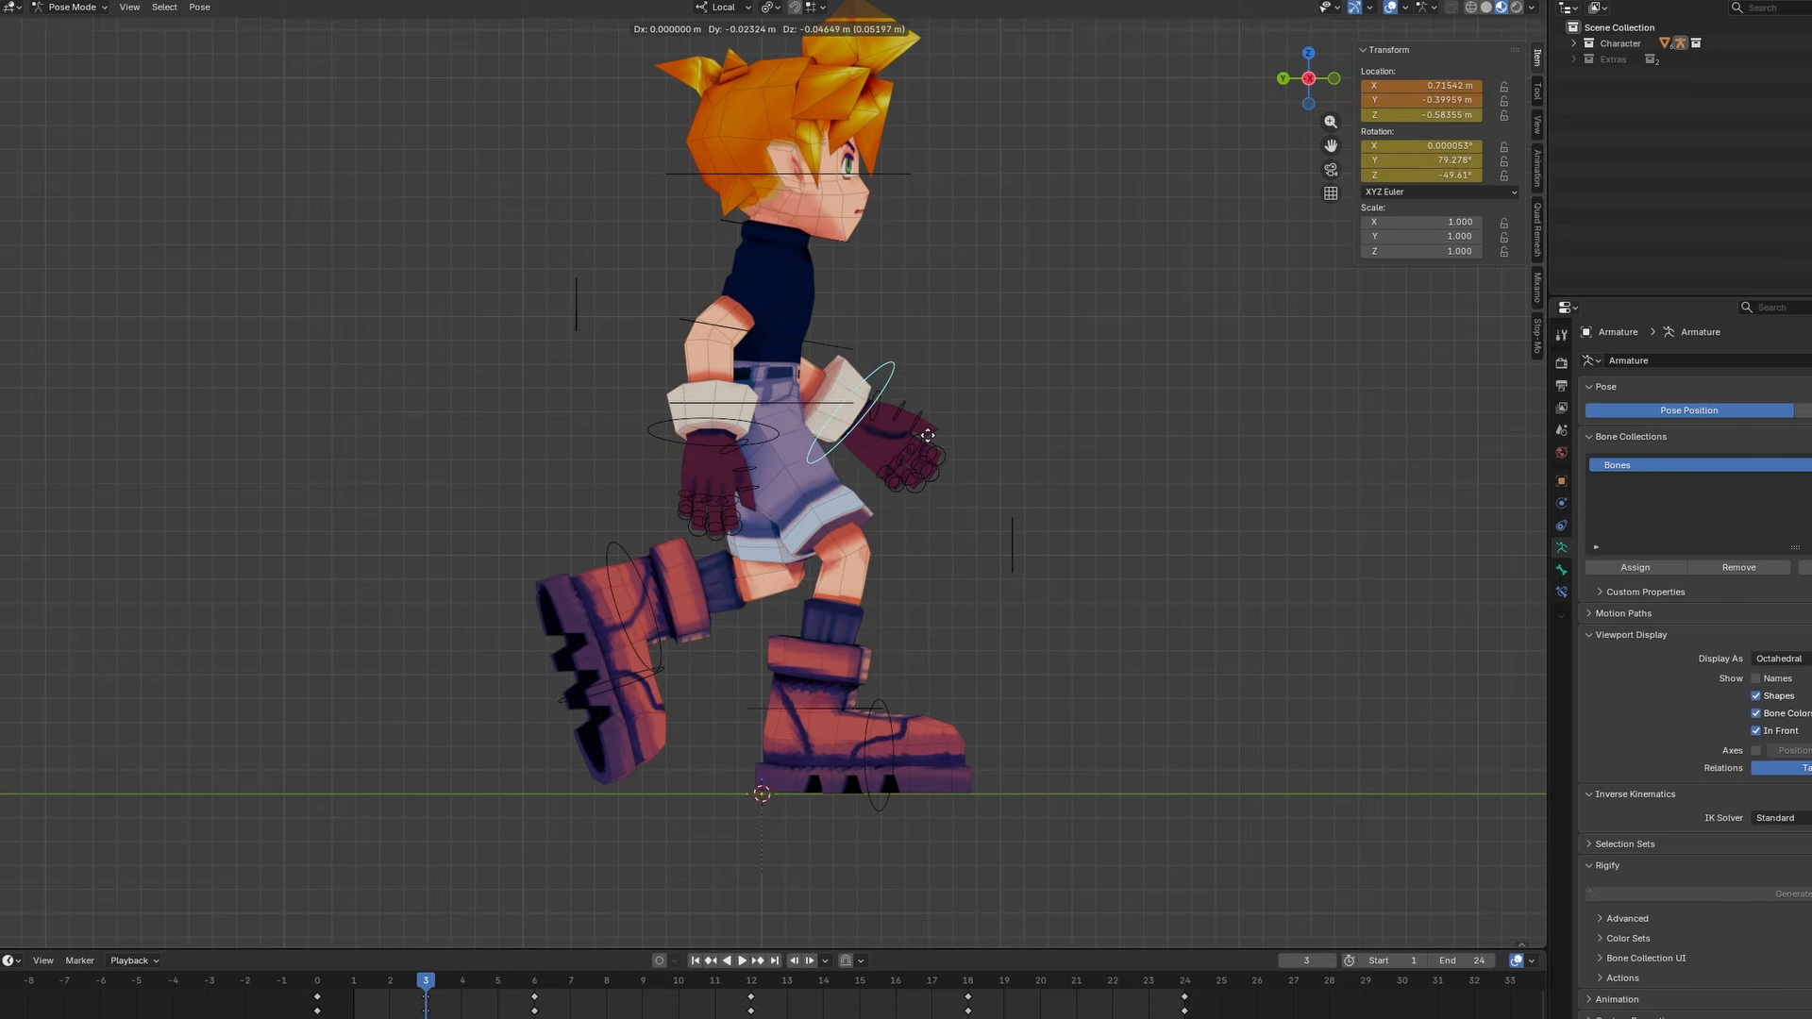
click(870, 406)
key(i)
click(1309, 78)
key(space)
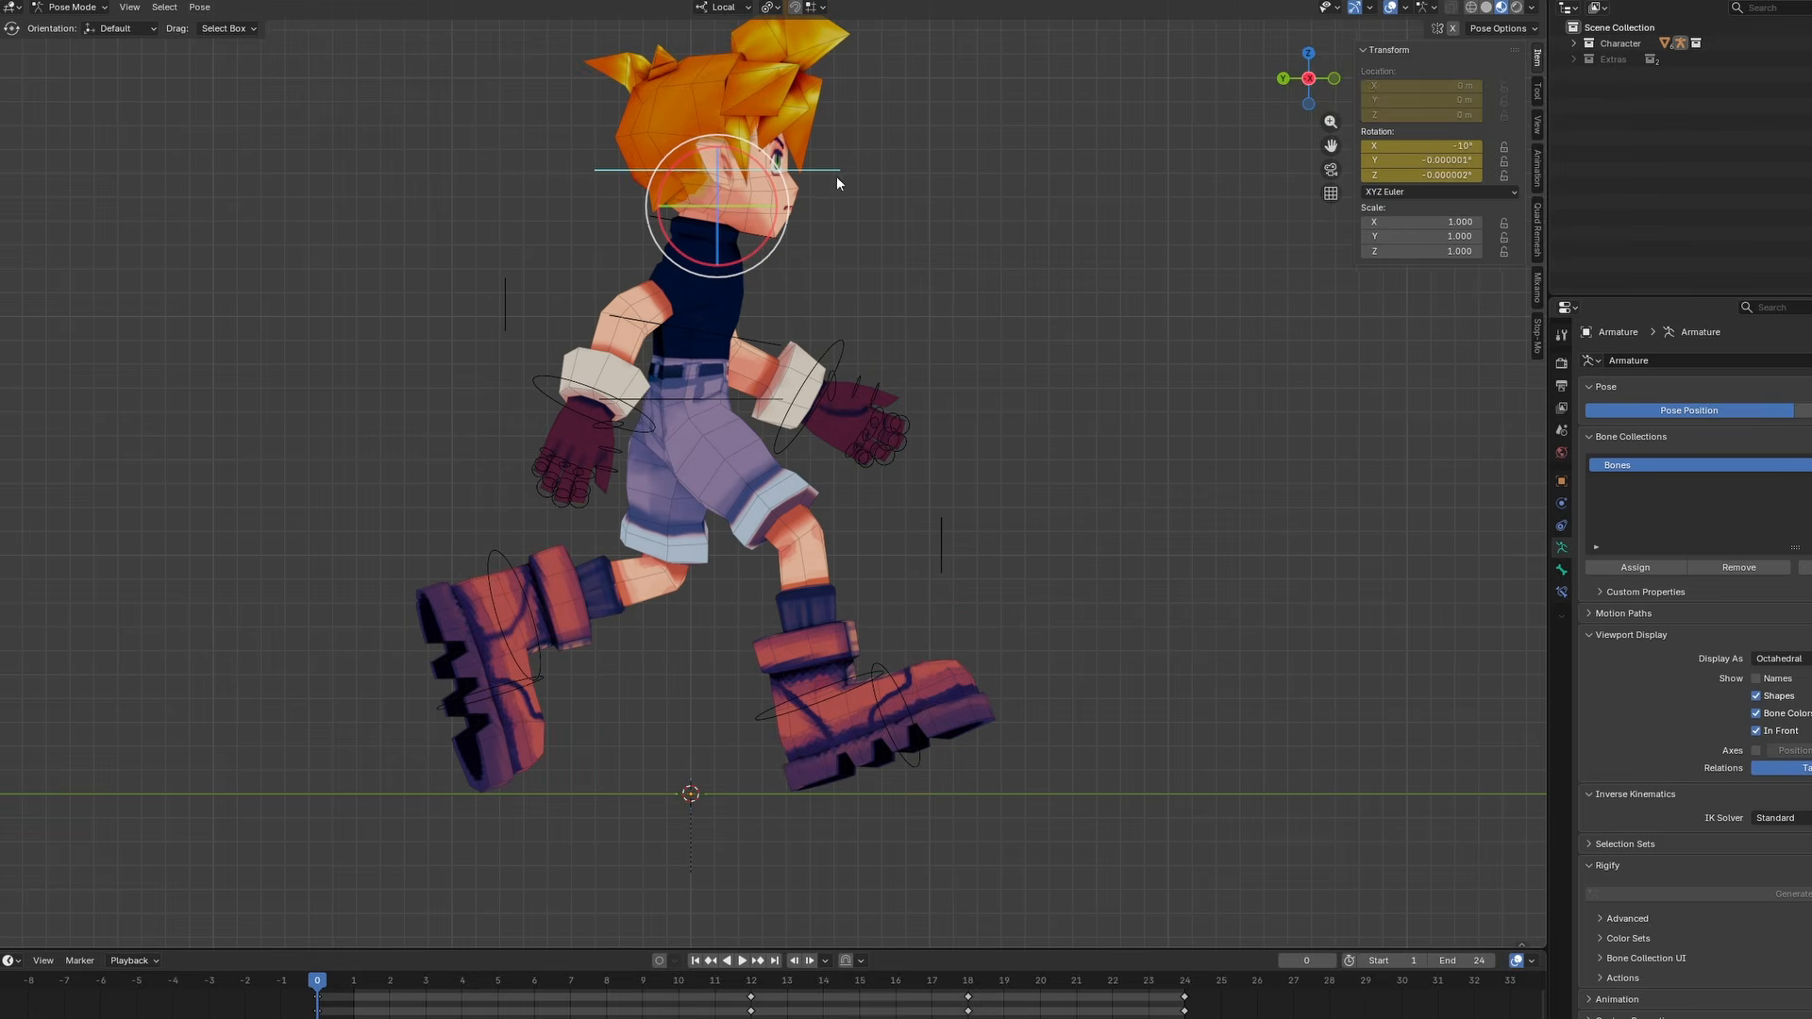
Set the head control's Y and Z rotation to 0 on frame 0
drag(1444, 160, 1444, 175)
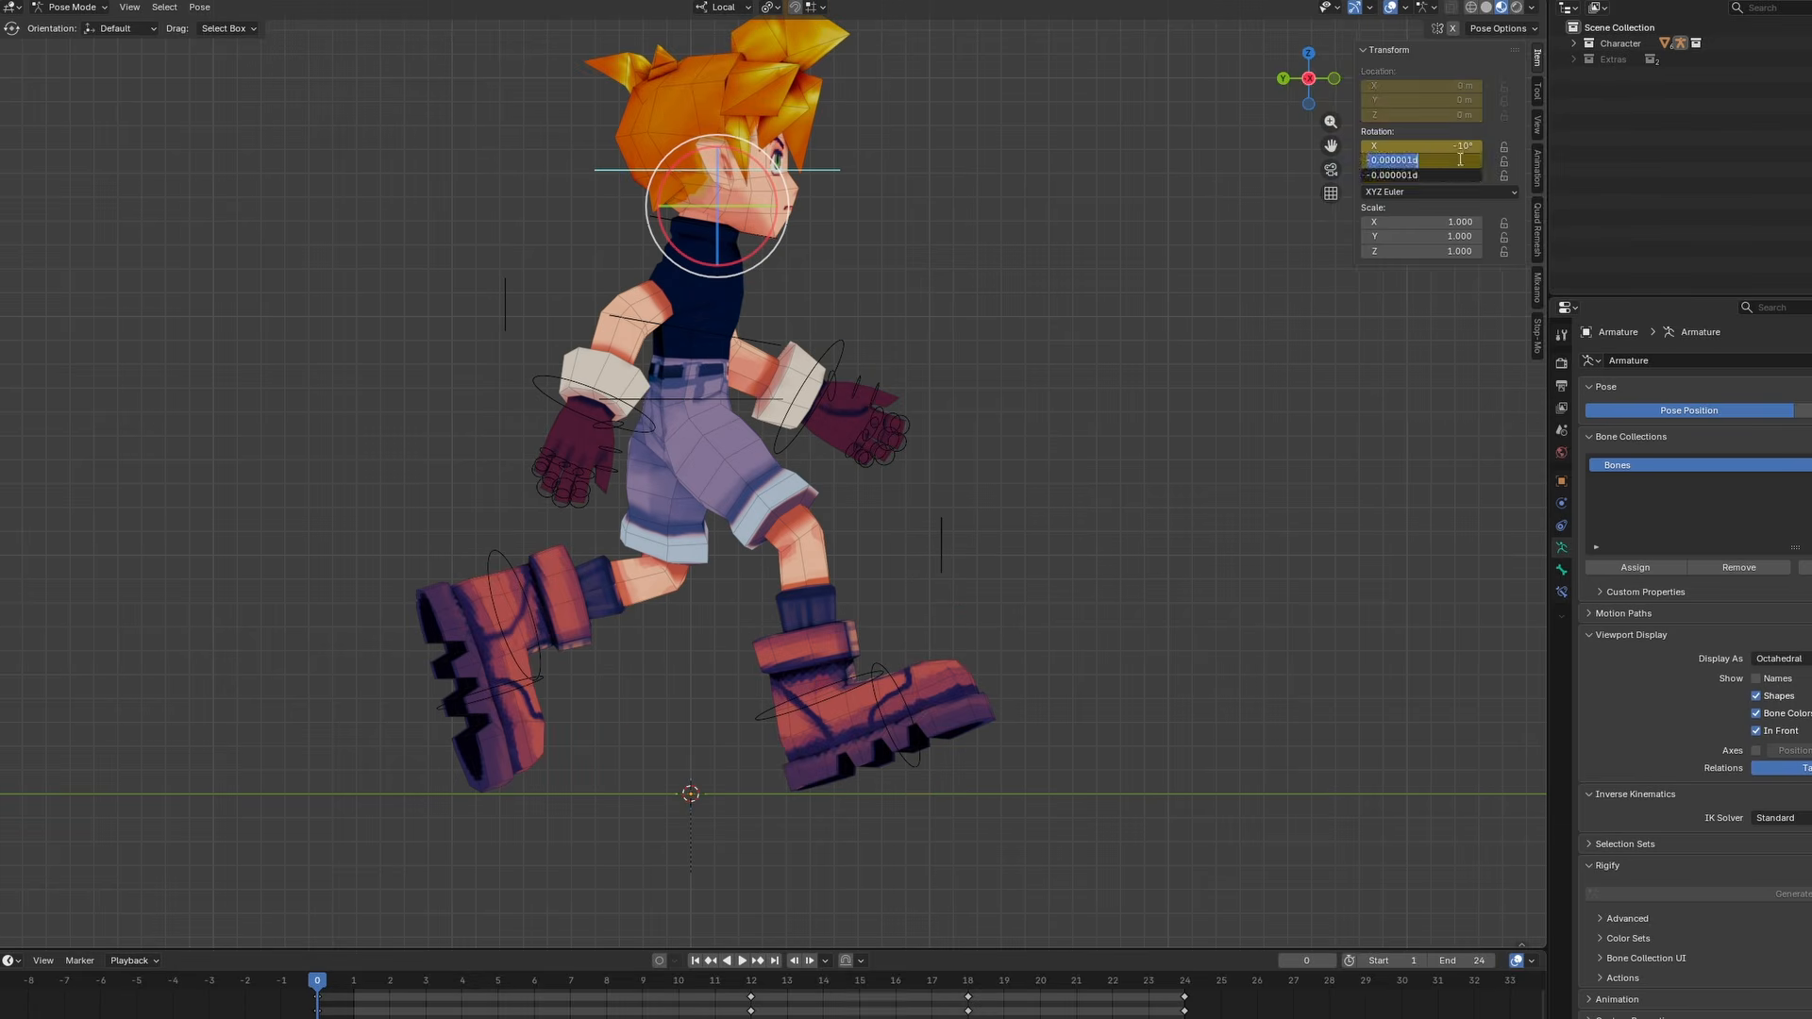
text(0)
key(Return)
right_click(1454, 160)
click(1454, 161)
right_click(1454, 175)
click(1456, 255)
key(space)
key(Escape)
Select the torso and hip controls in turn and check their keyframes in the cycle
click(750, 336)
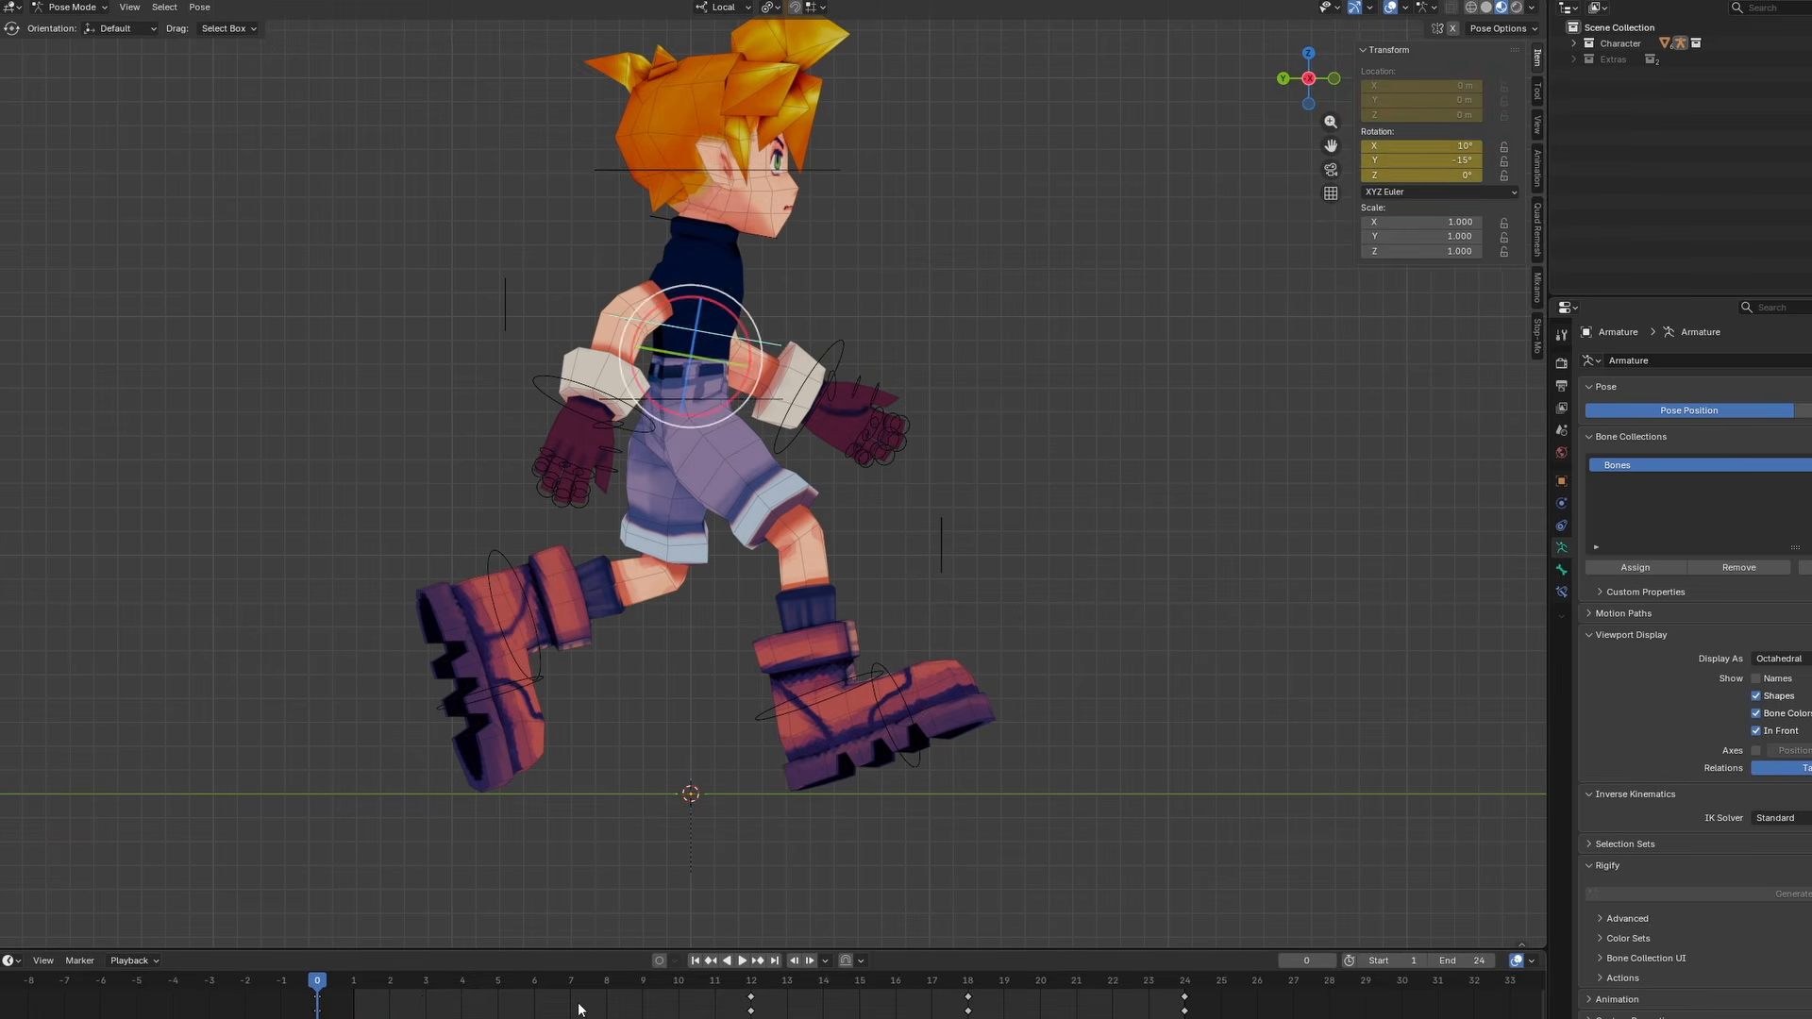
click(736, 401)
key(space)
key(Escape)
Copy the hand, hip, torso and foot controls' frame 3 pose, paste it mirrored on frame 15, and insert Location & Rotation keyframes
click(787, 433)
key(Up)
shift+click(644, 432)
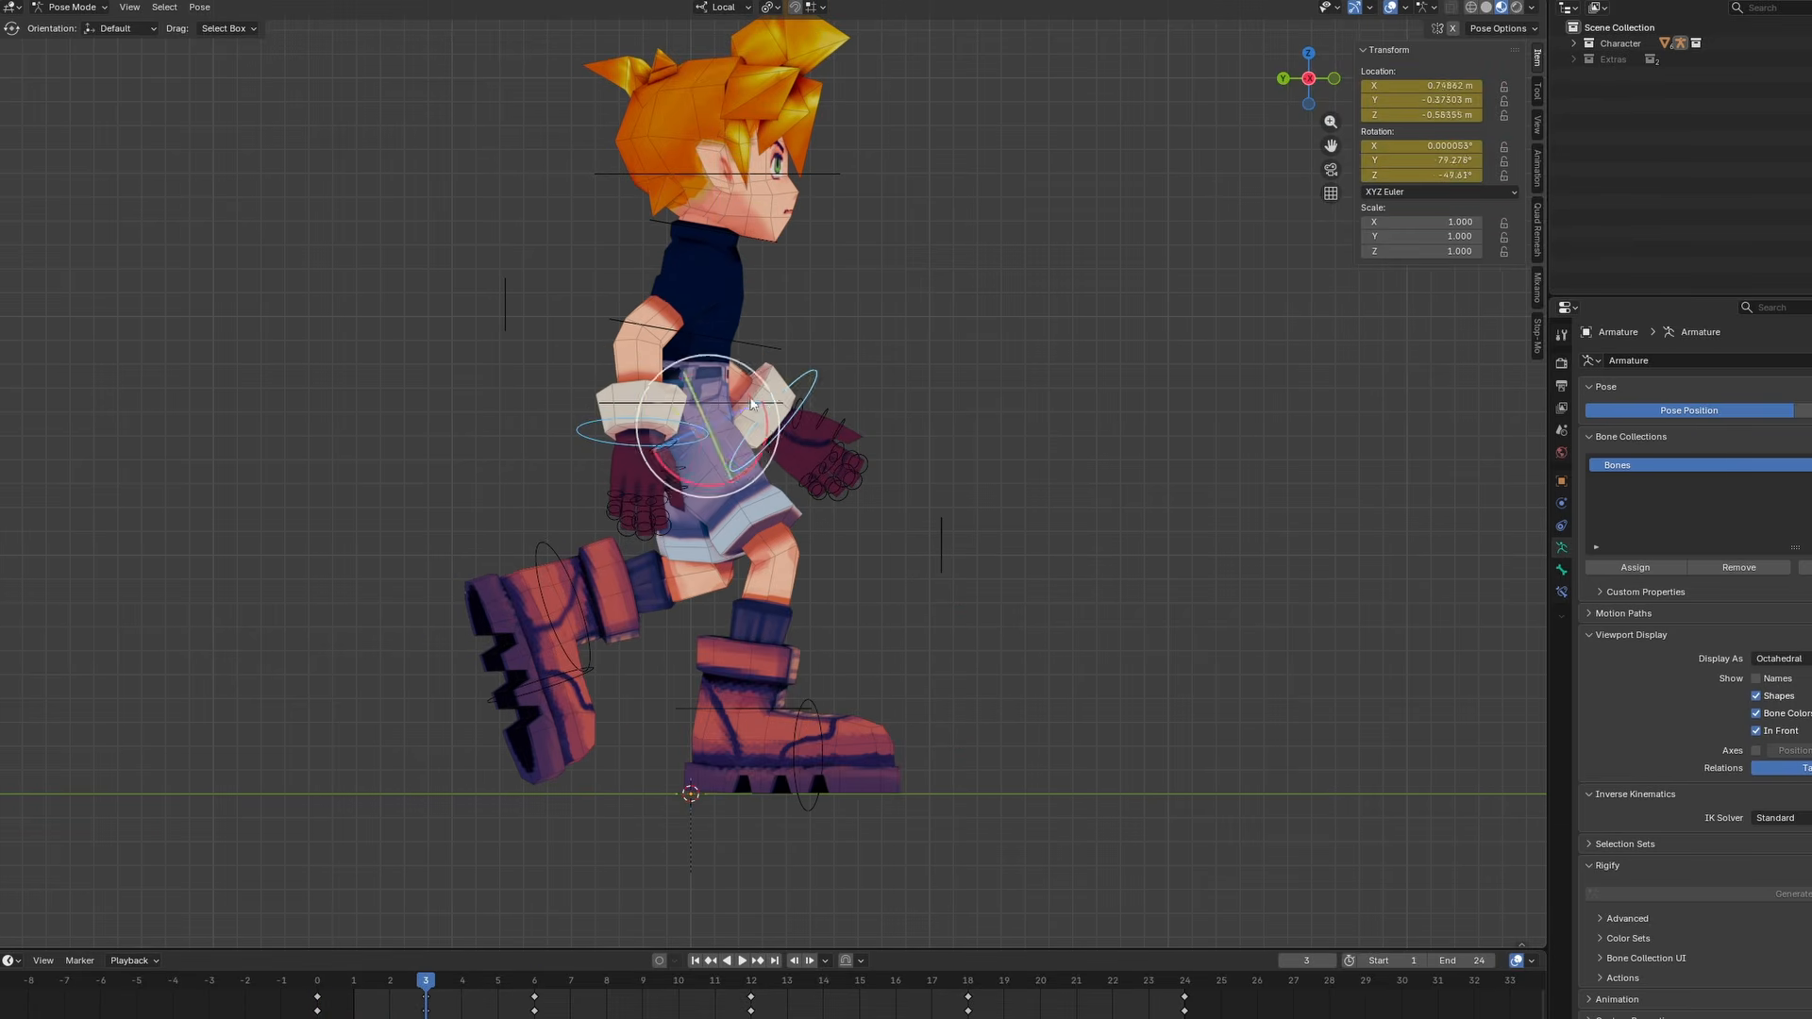
shift+click(736, 403)
shift+click(751, 343)
shift+click(587, 619)
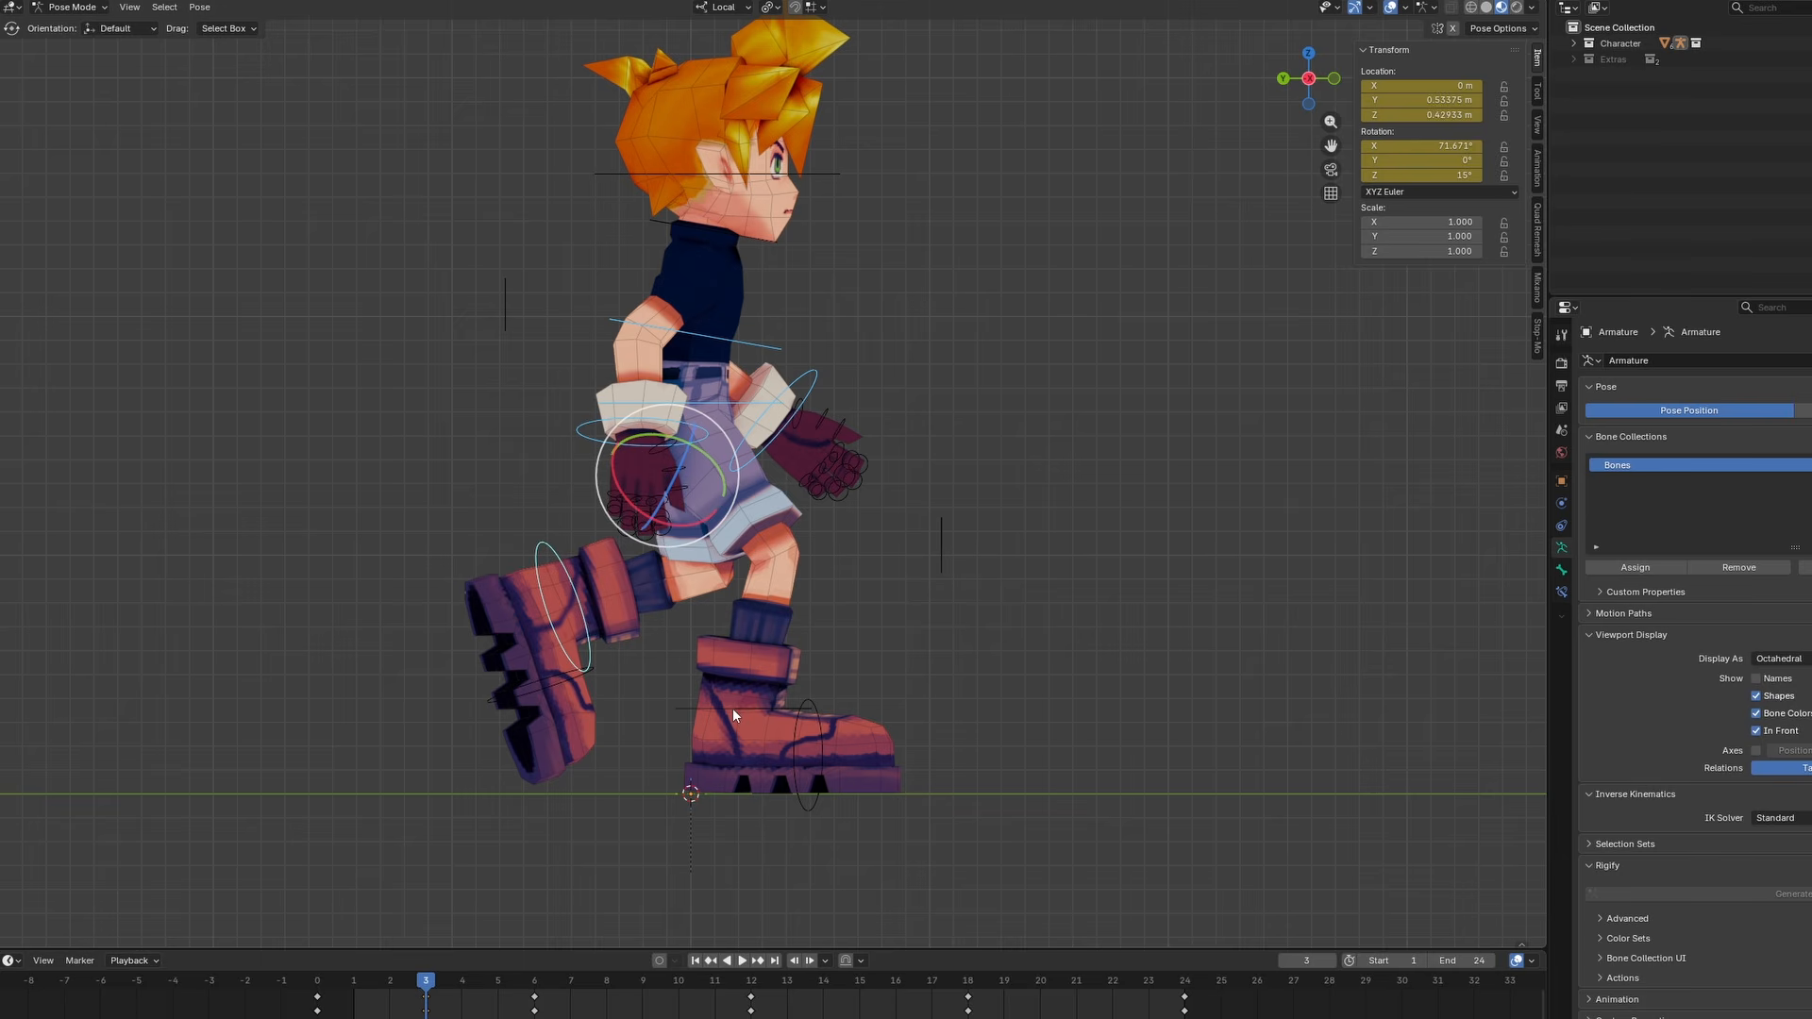
shift+click(732, 708)
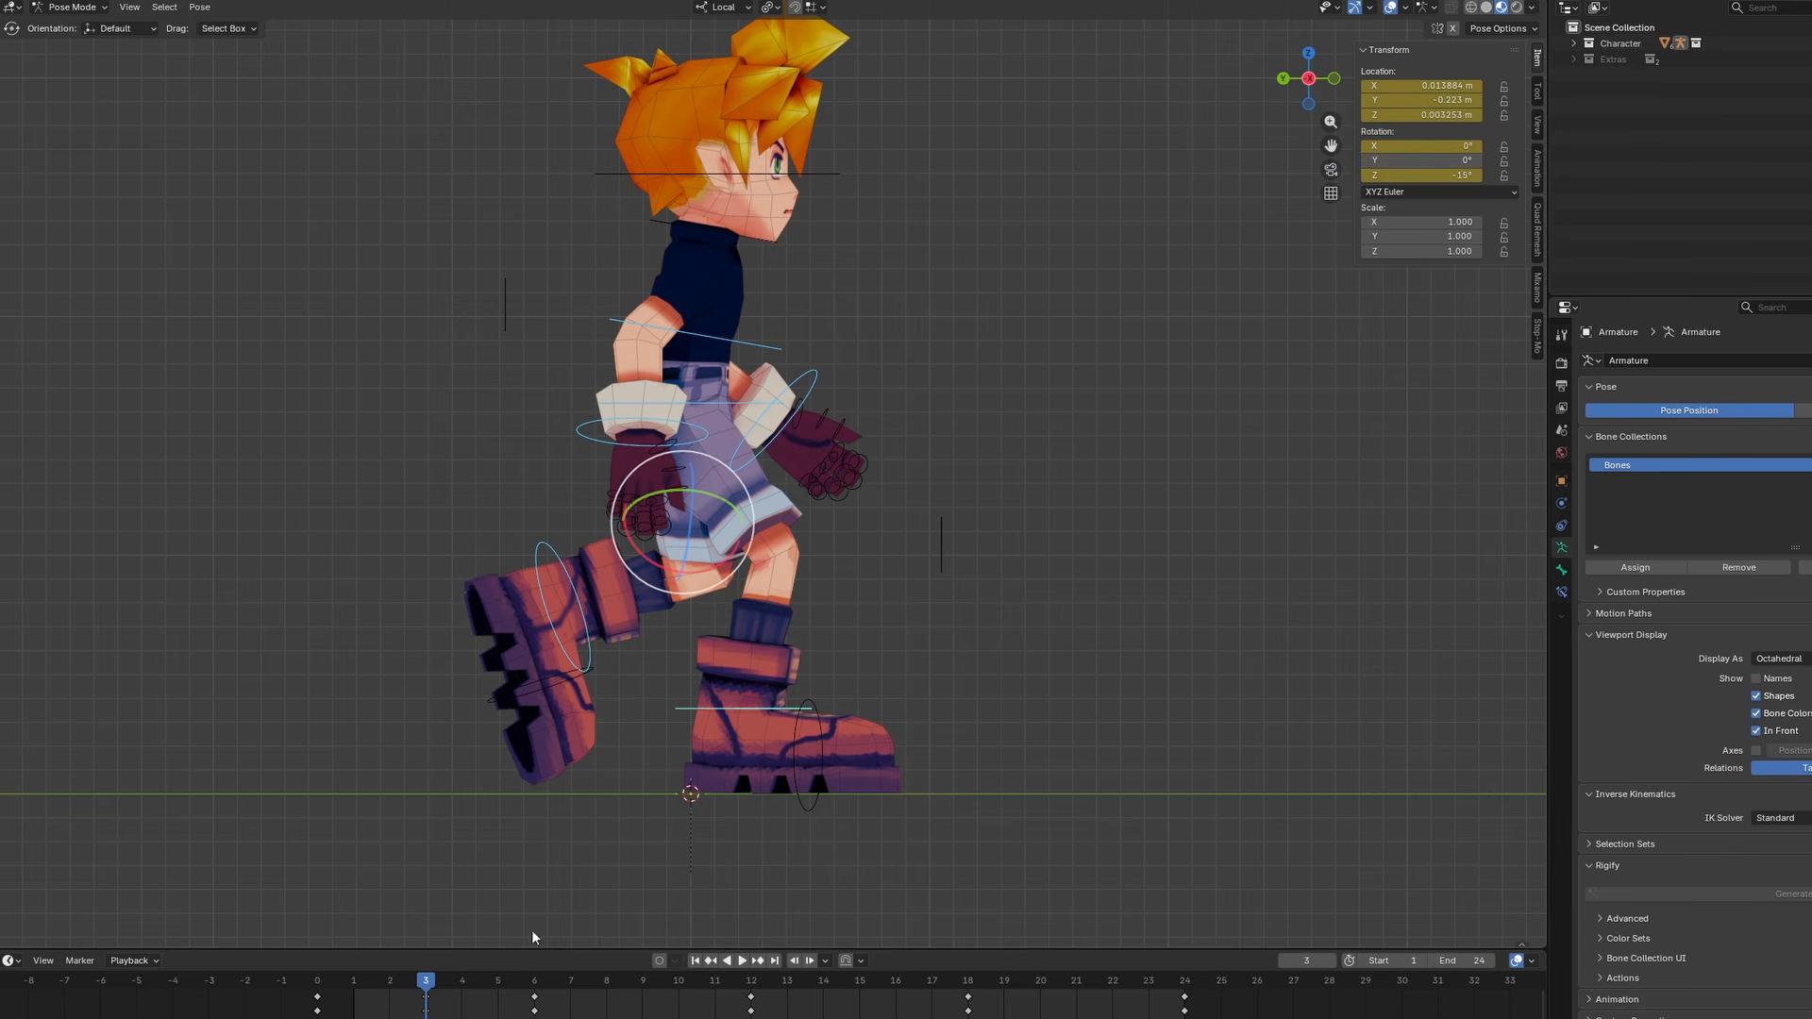
key(space)
key(space)
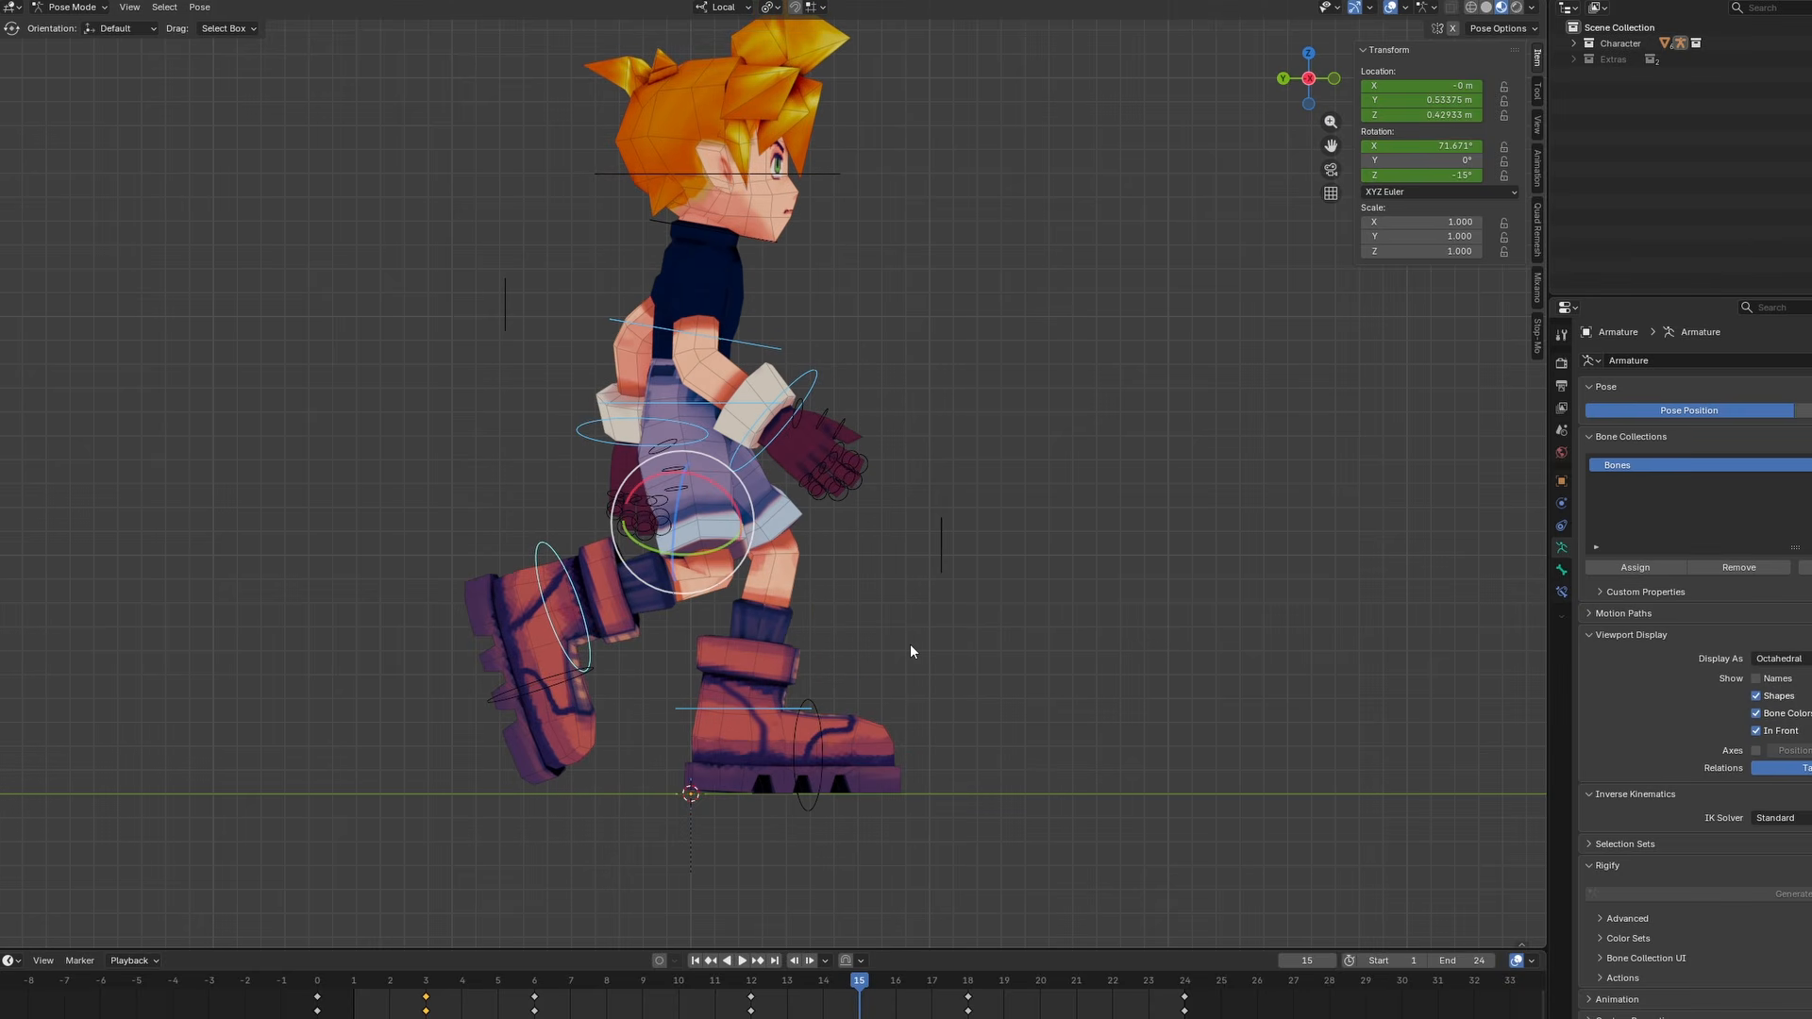
key(i)
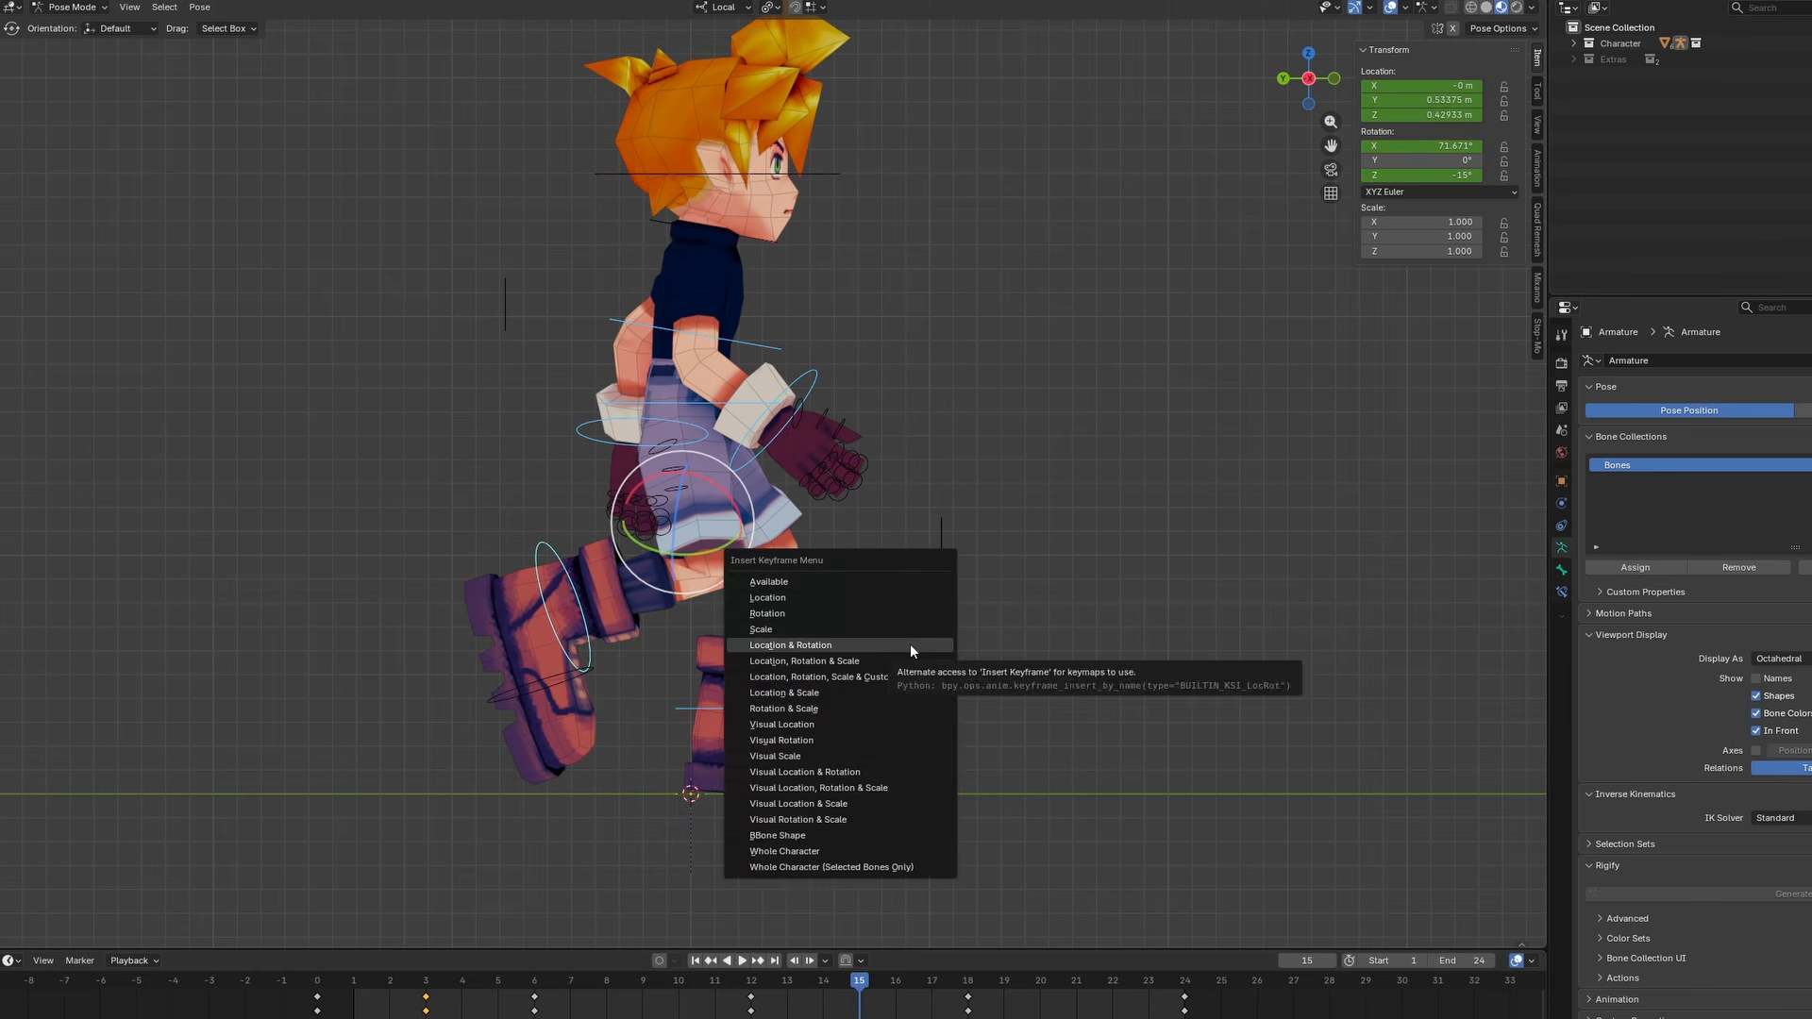
click(911, 647)
Review the cycle, then on frame 9 bend the rear foot's toe control to -35° on X and keyframe it
click(742, 961)
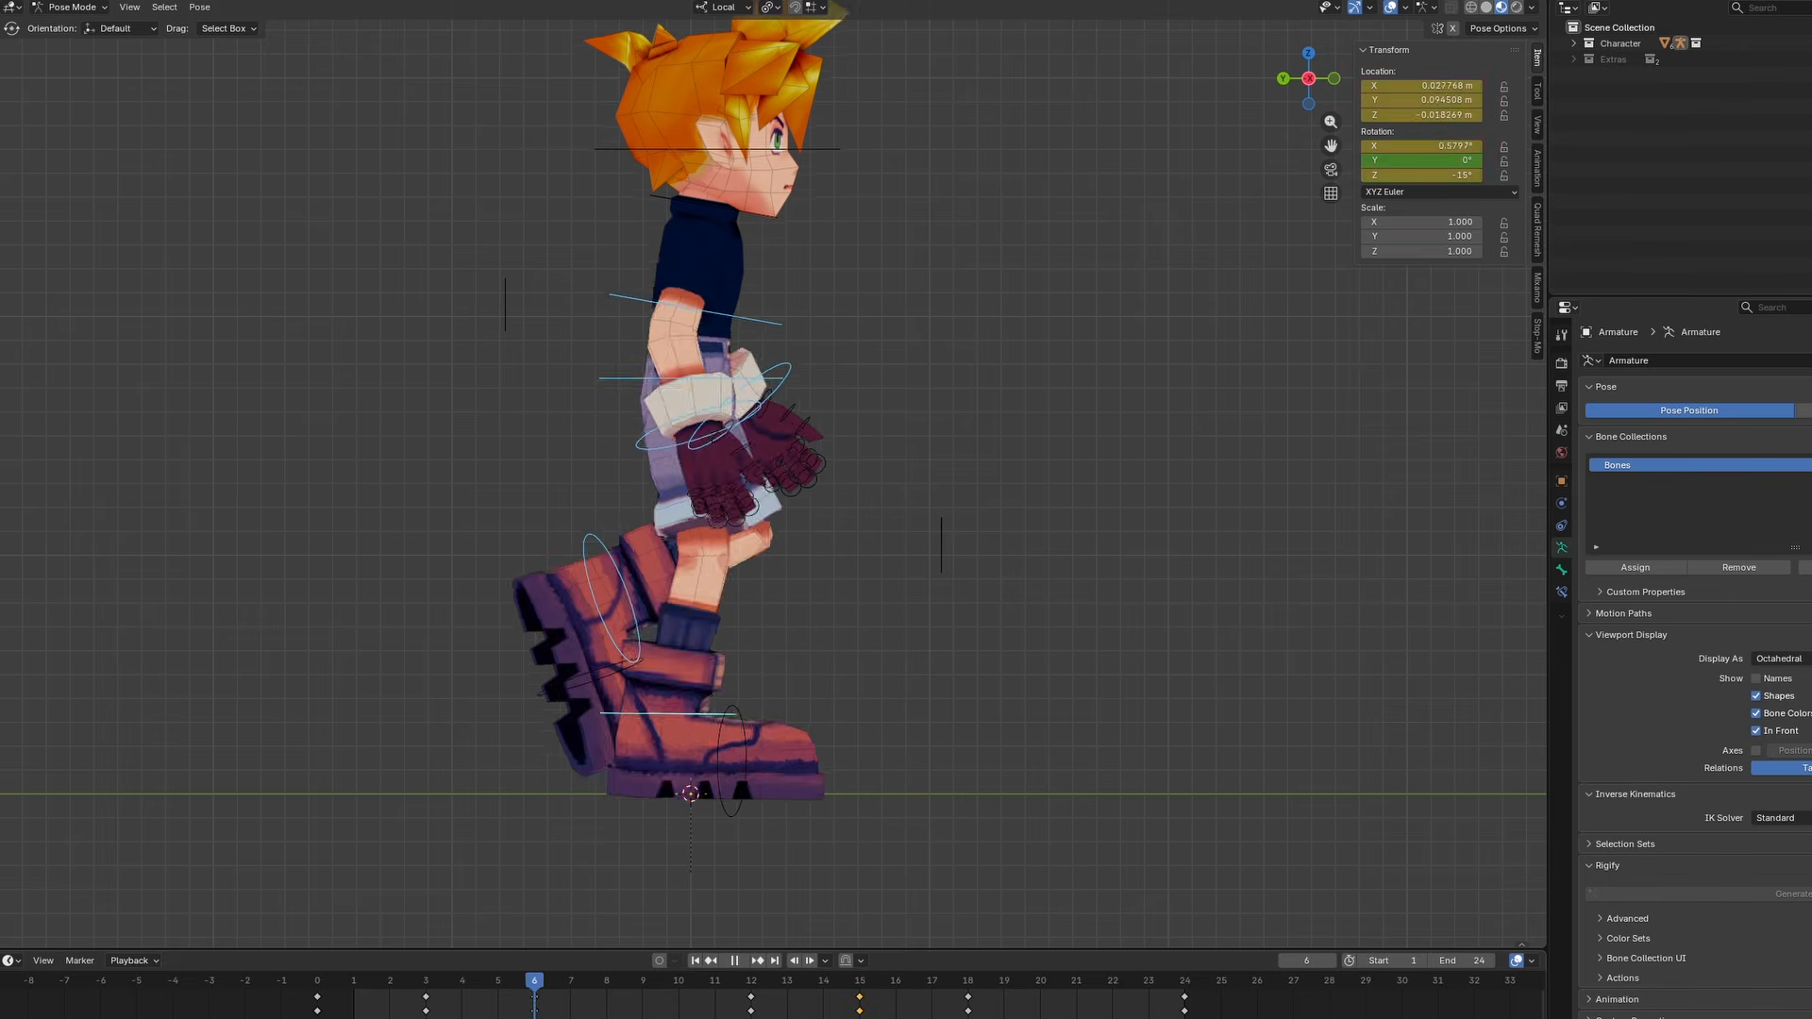
click(302, 1012)
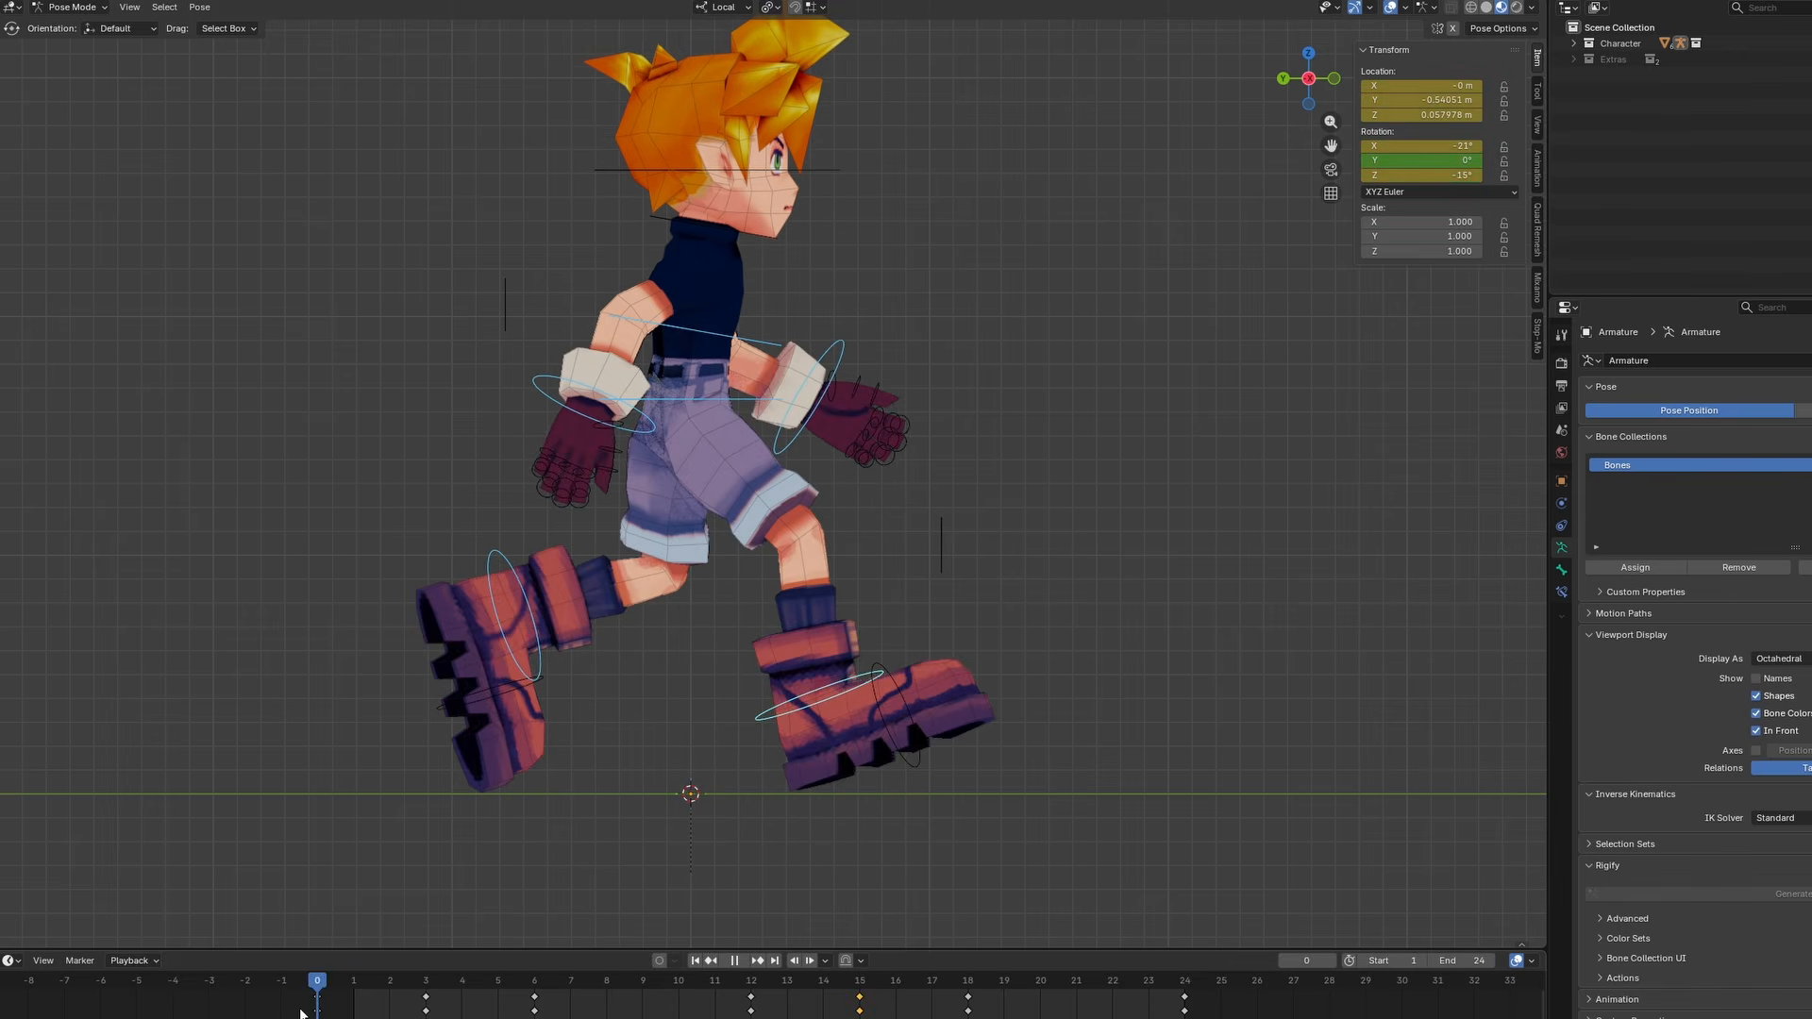
click(642, 981)
click(692, 749)
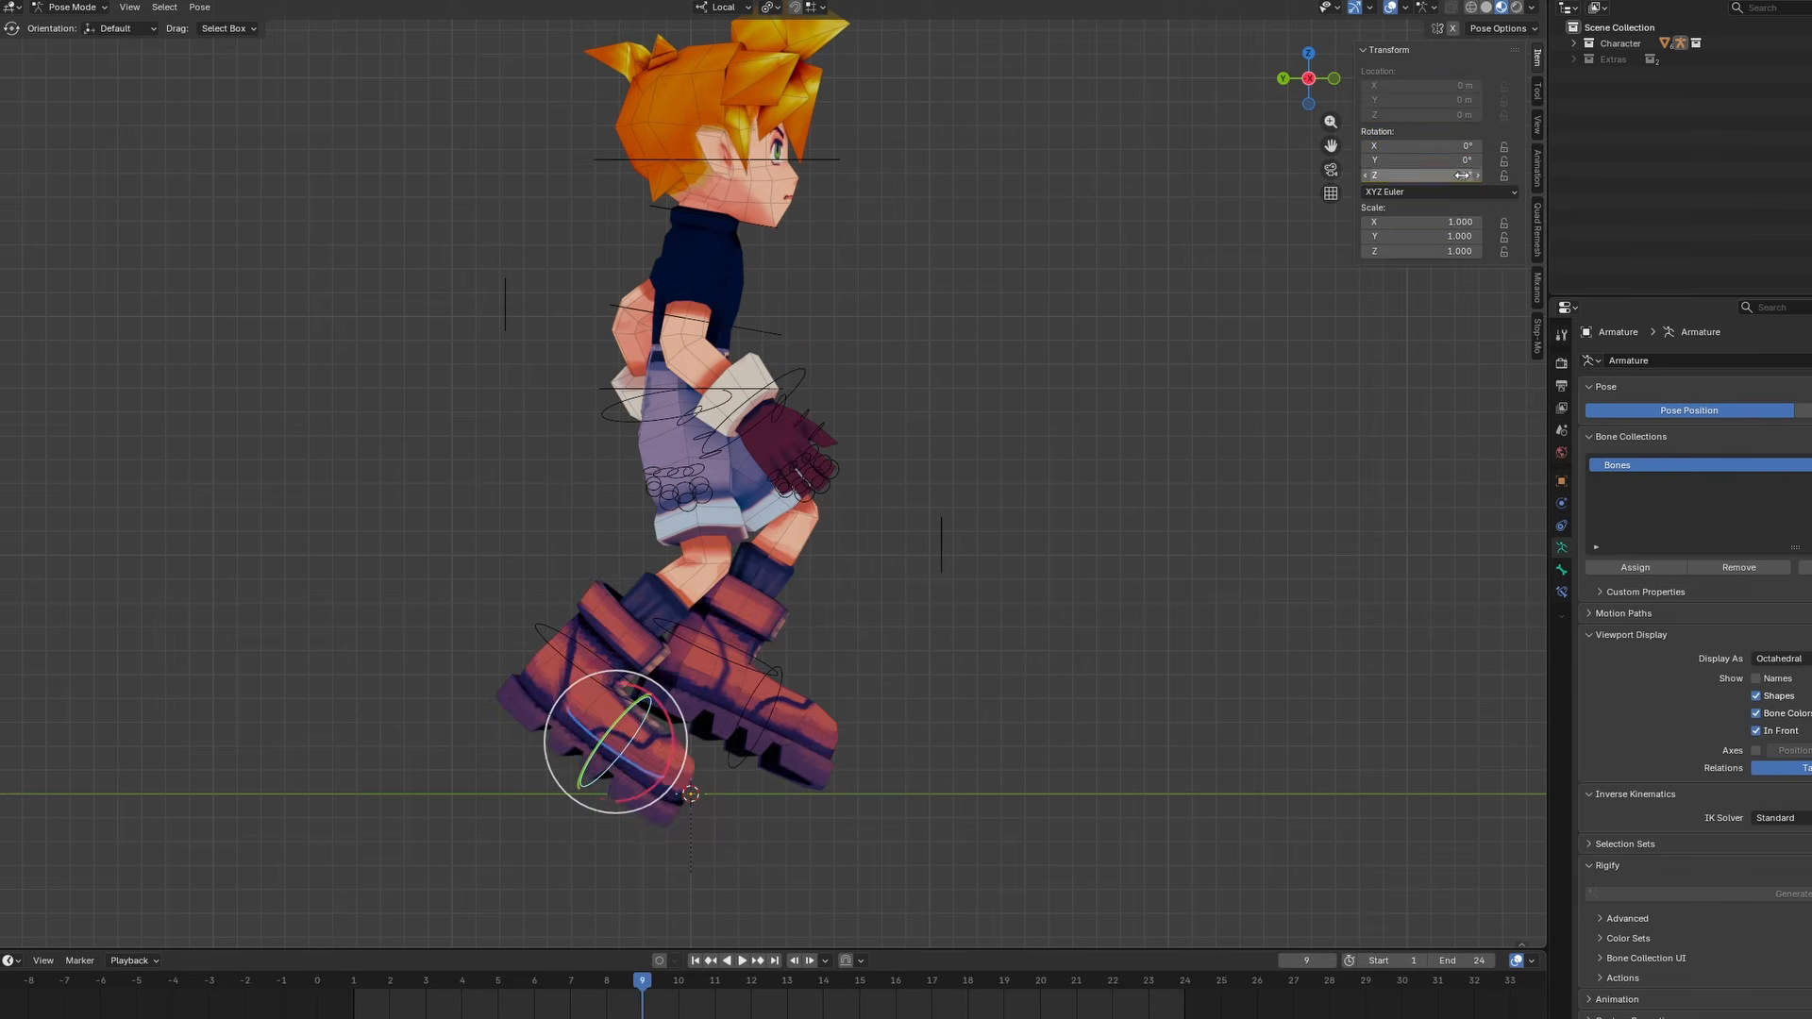
Move the rear foot control into place on frame 9, keyframe it, and return to frame 6
click(564, 653)
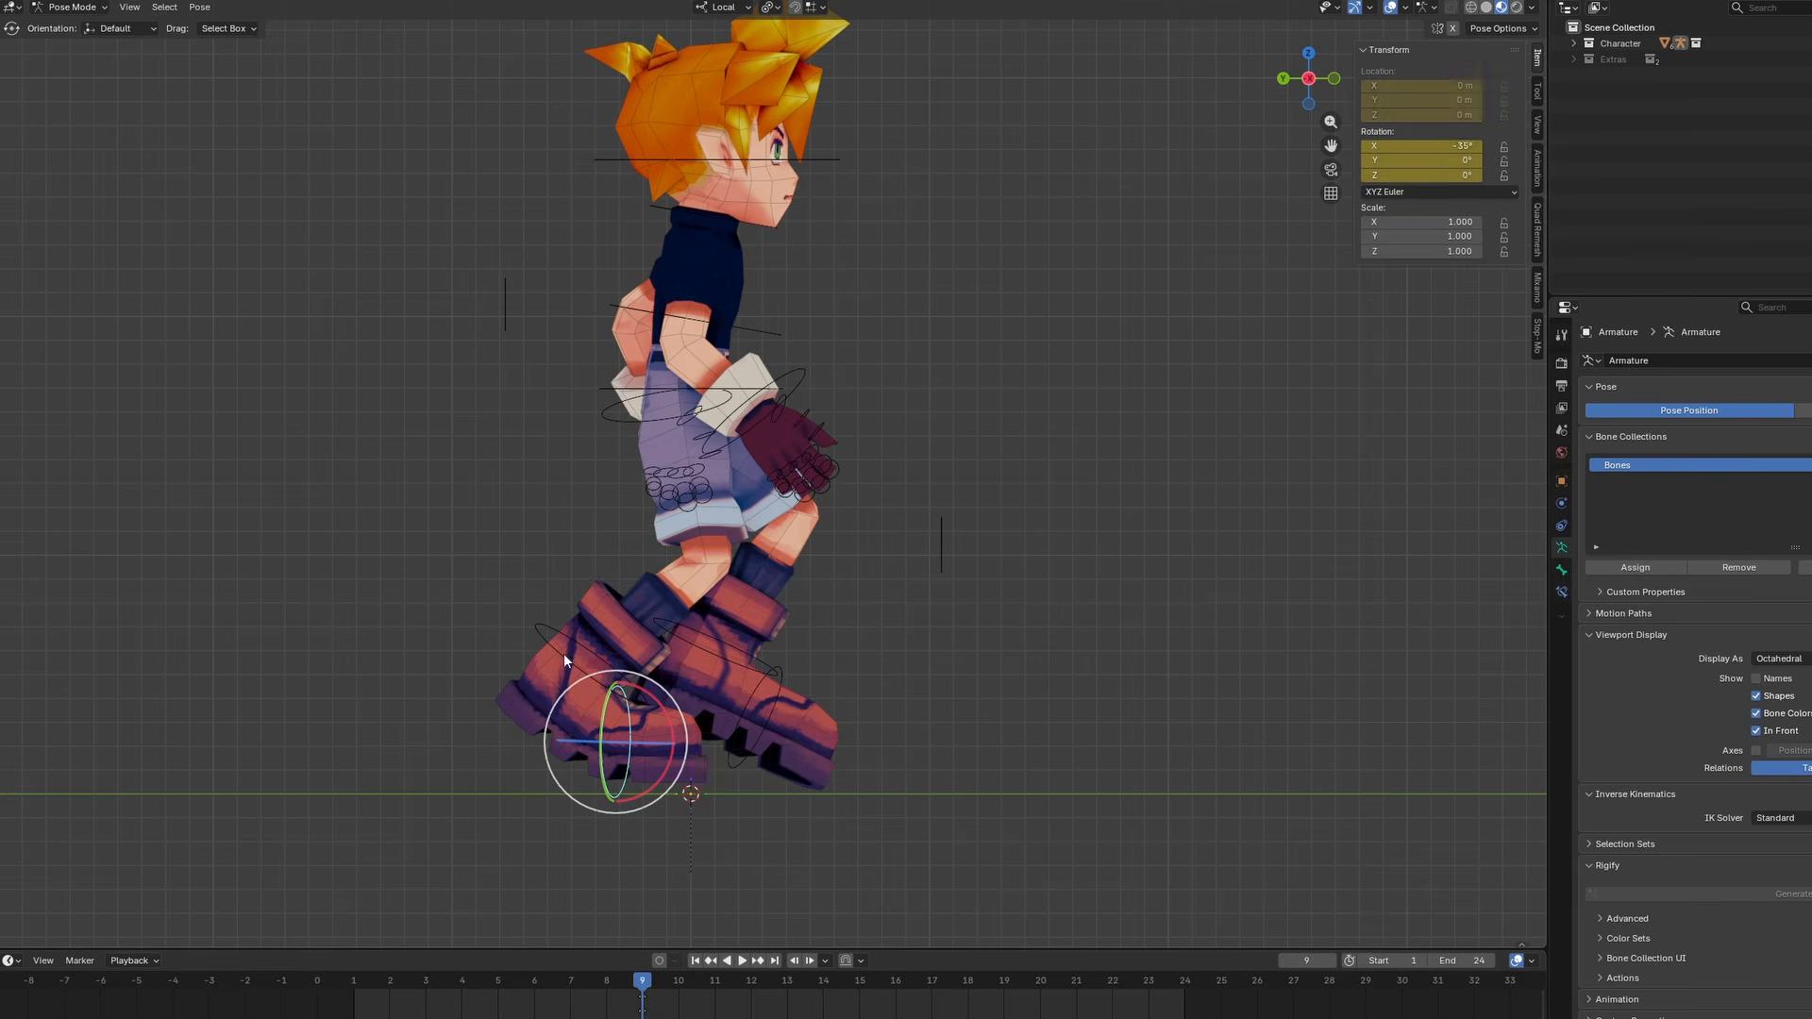
key(g)
click(657, 667)
key(i)
click(546, 983)
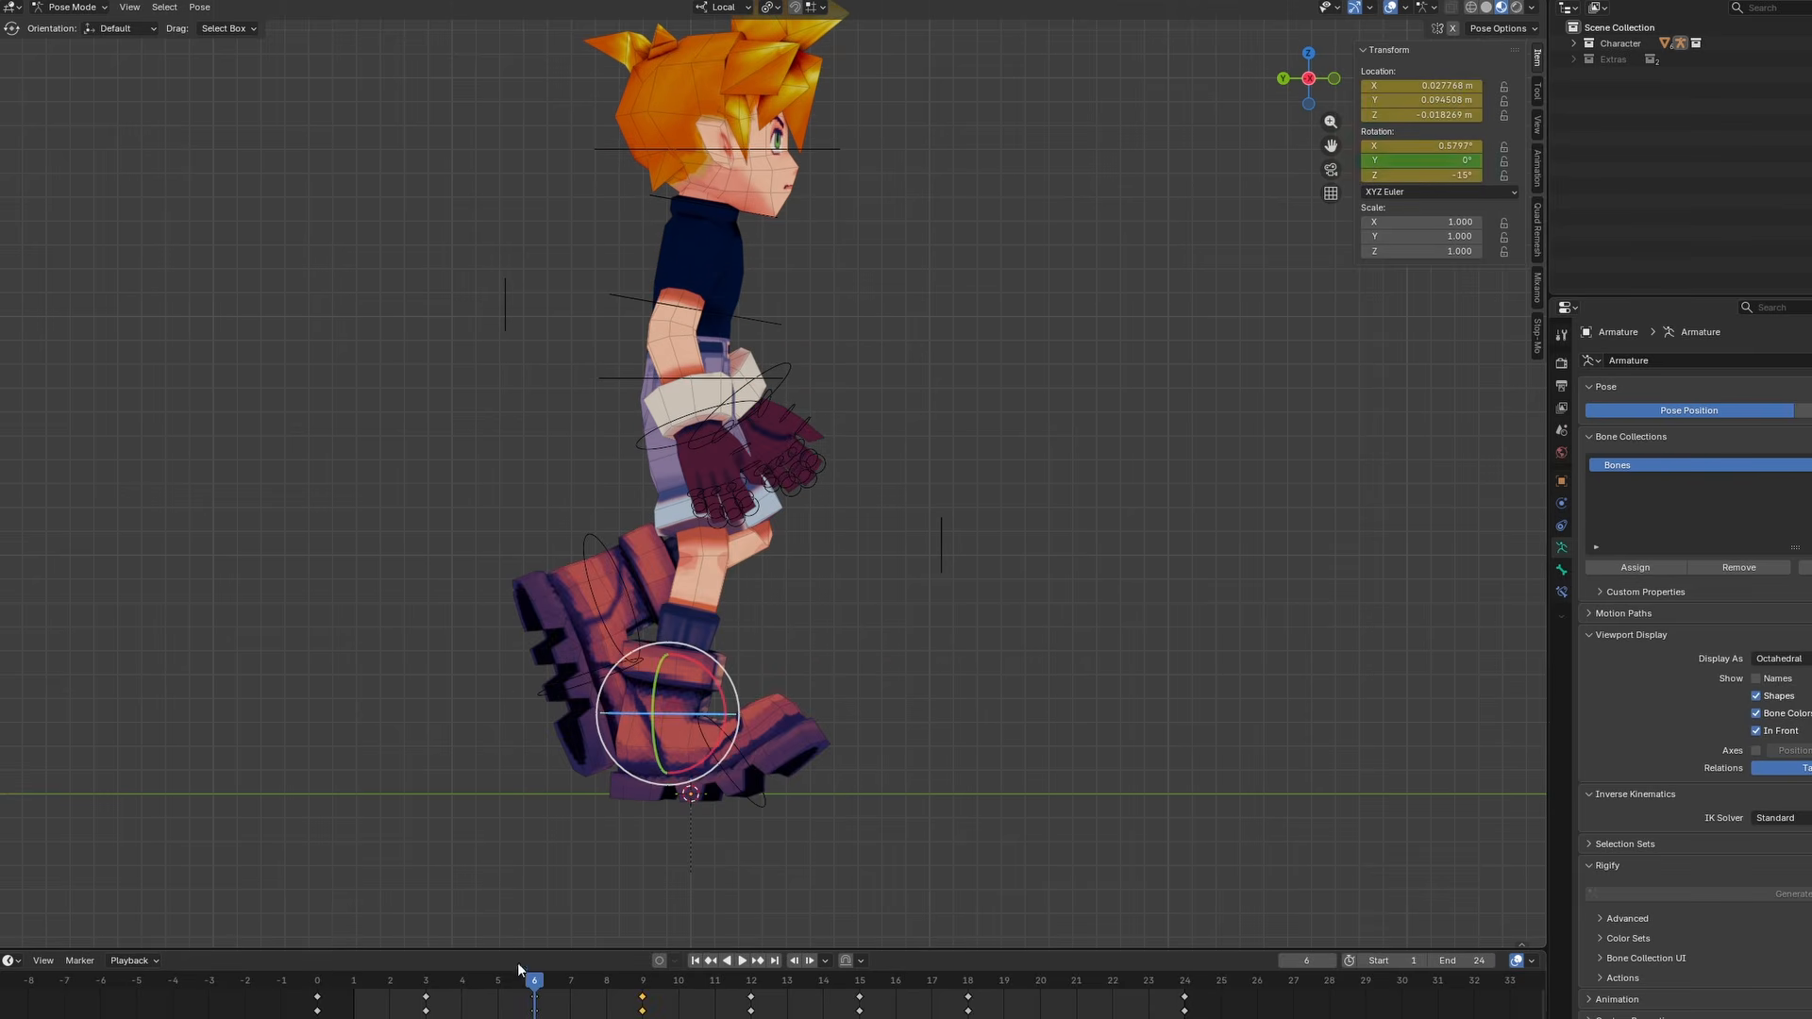
Reset the planted foot's toe control to 0° rotation on frame 6, reset it again on frame 12, and keyframe it
click(764, 805)
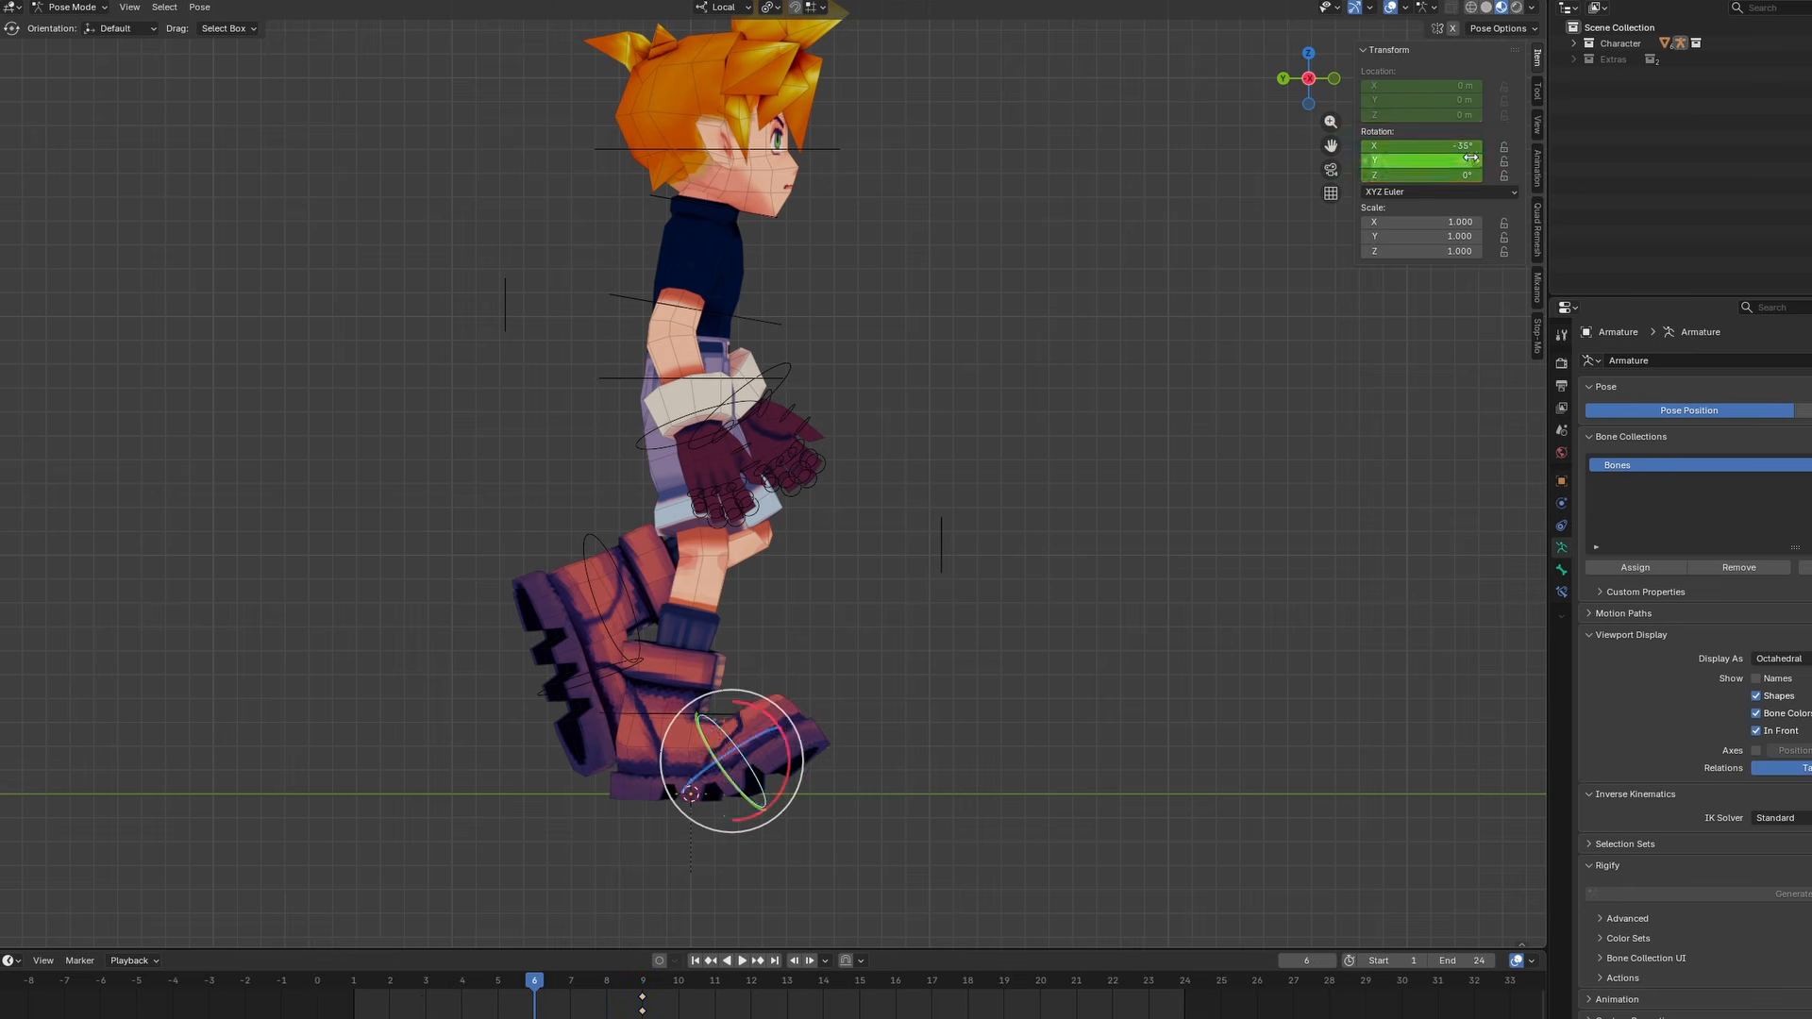
key(alt+r)
right_click(1444, 149)
click(1444, 146)
key(space)
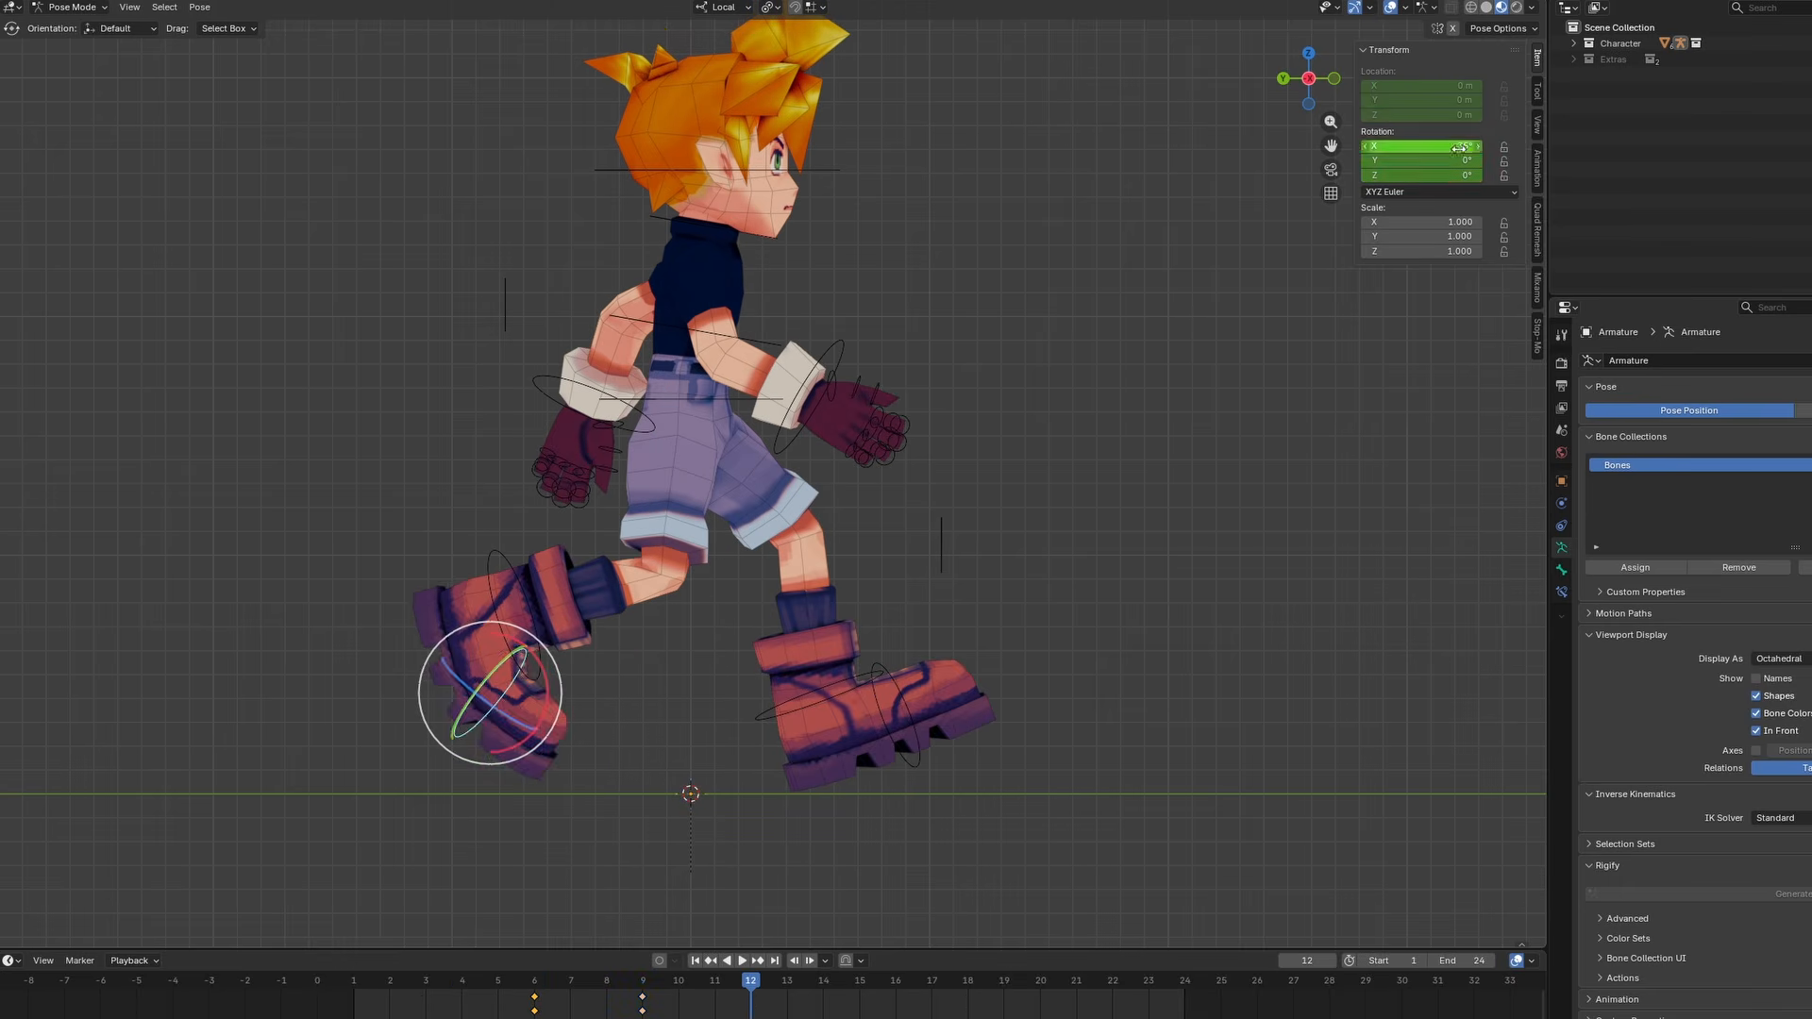
key(BackSpace)
key(i)
Raise the hips control along local Y to about -0.006 m on frame 9, keyframe it, and play back the cycle
drag(604, 1006, 690, 989)
key(g)
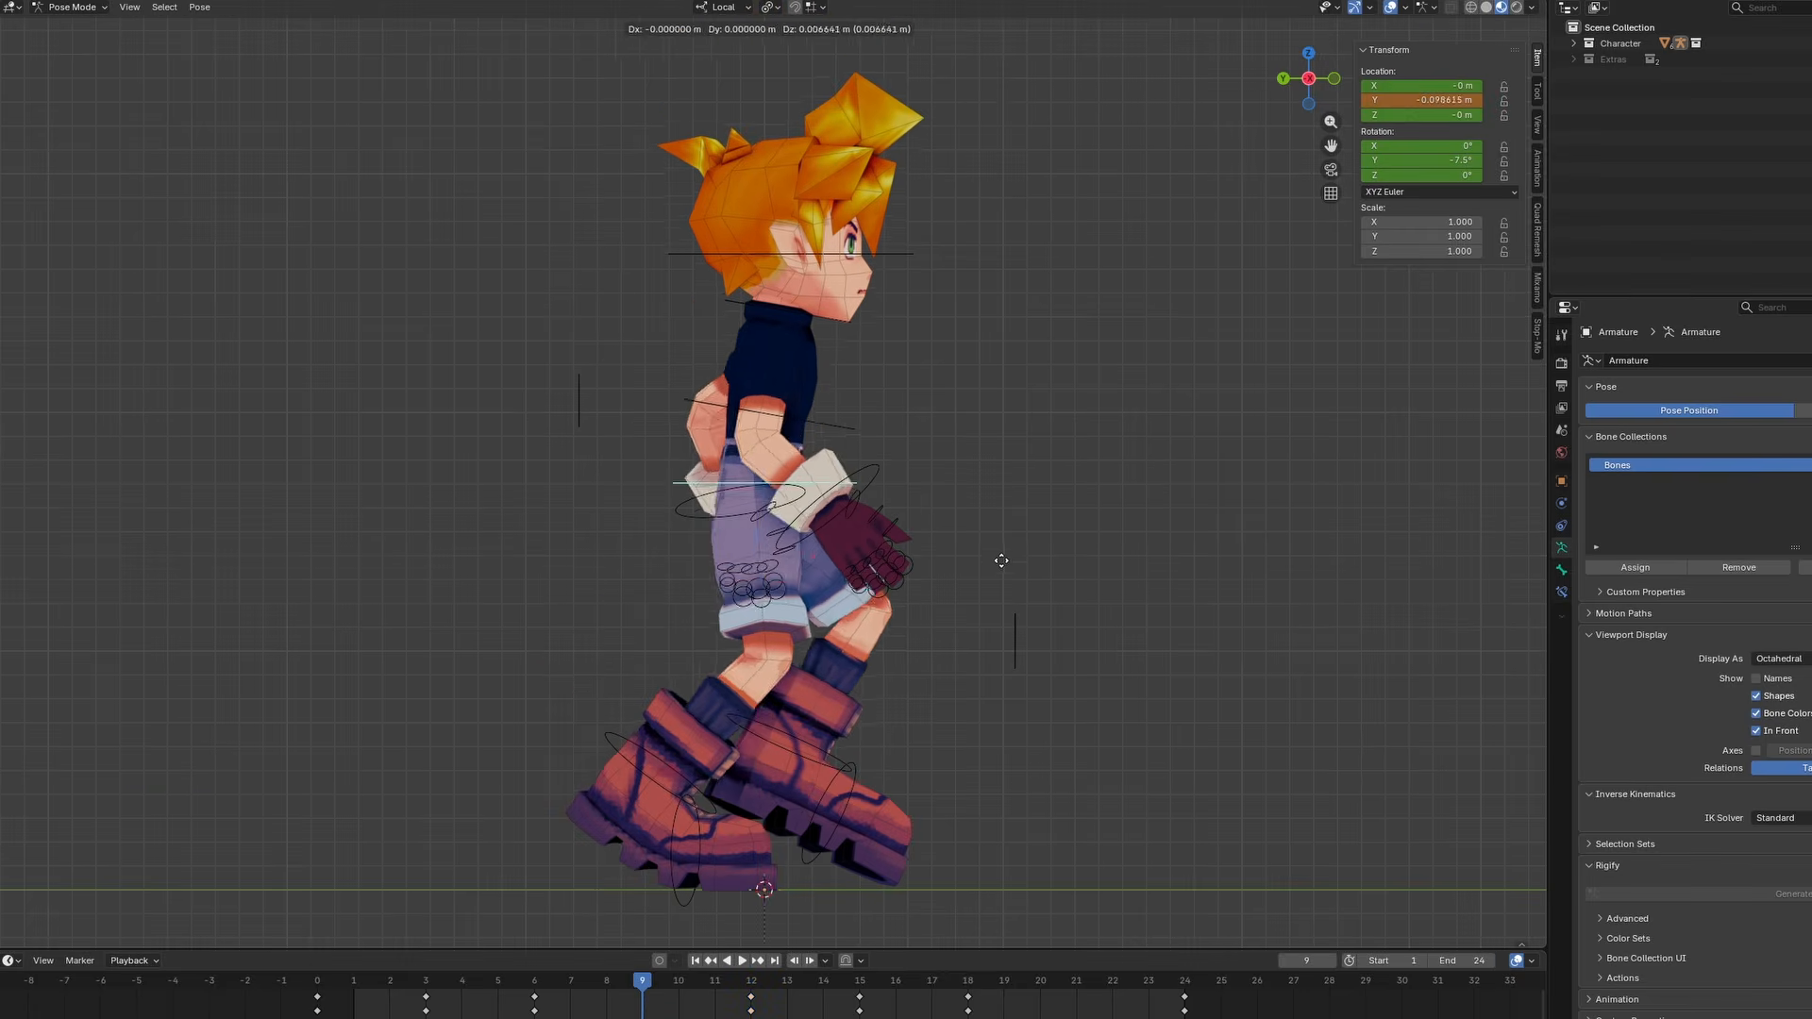
key(y)
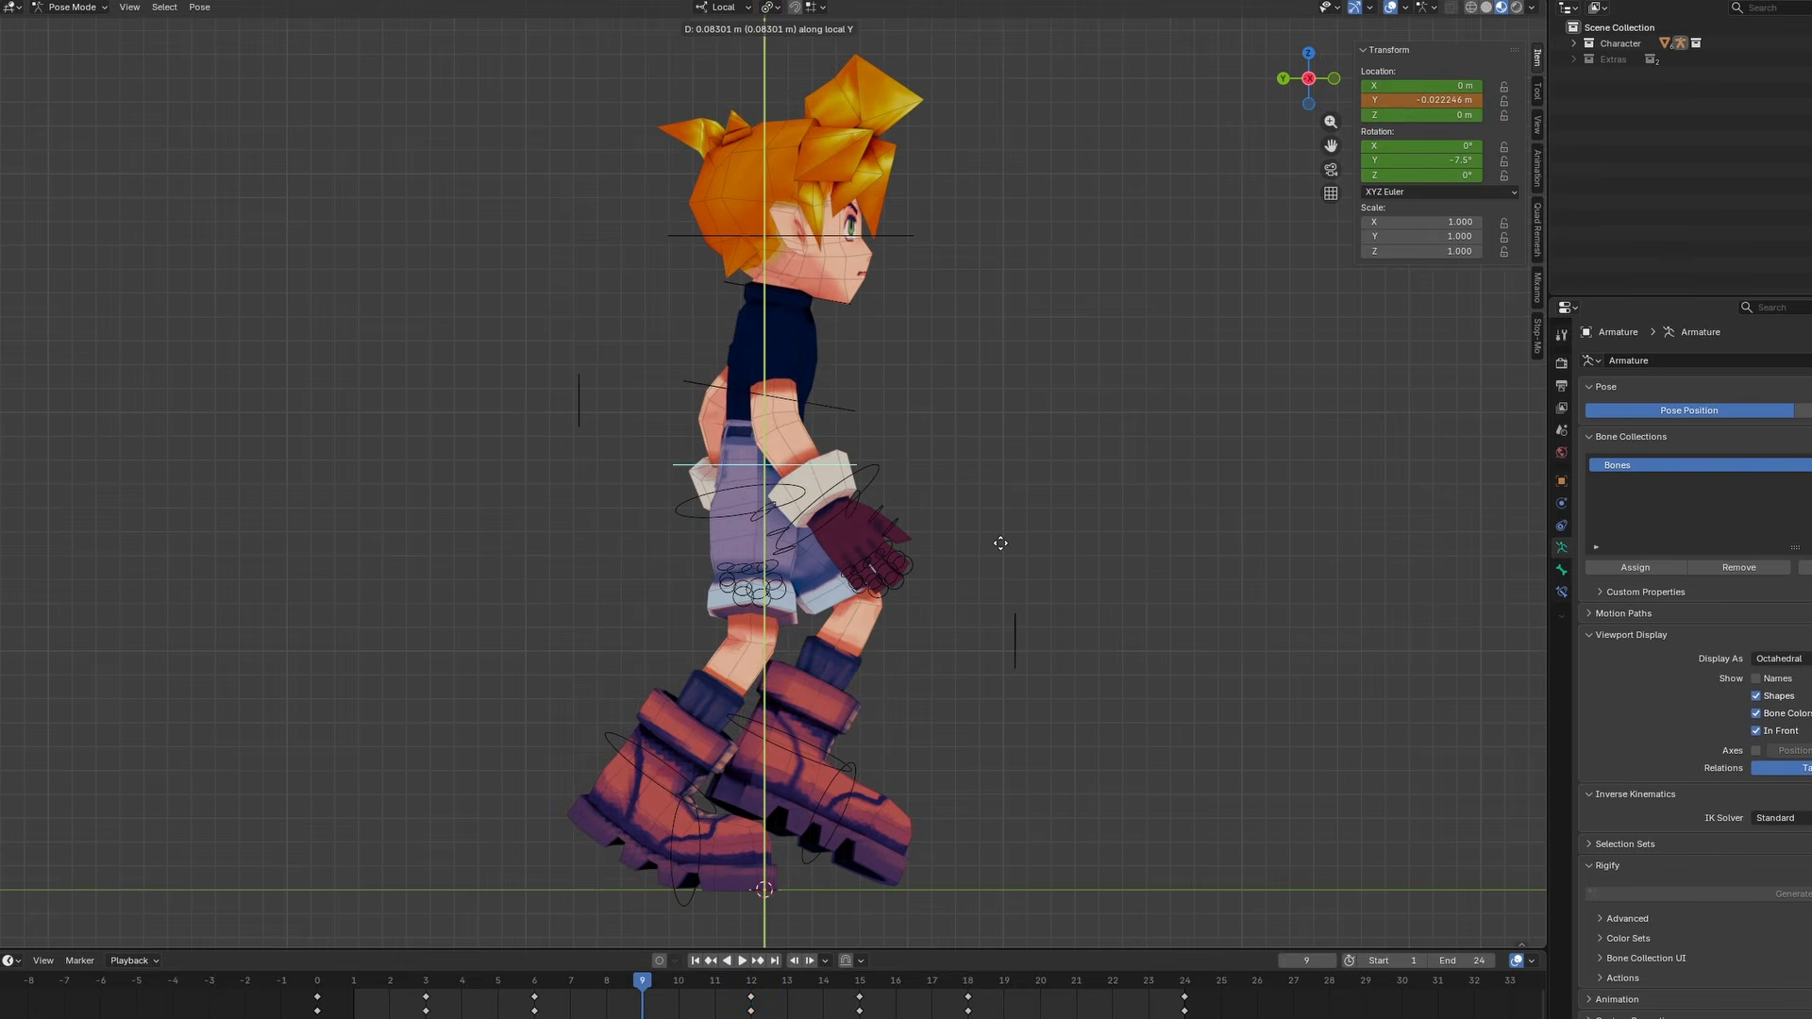
click(992, 539)
key(i)
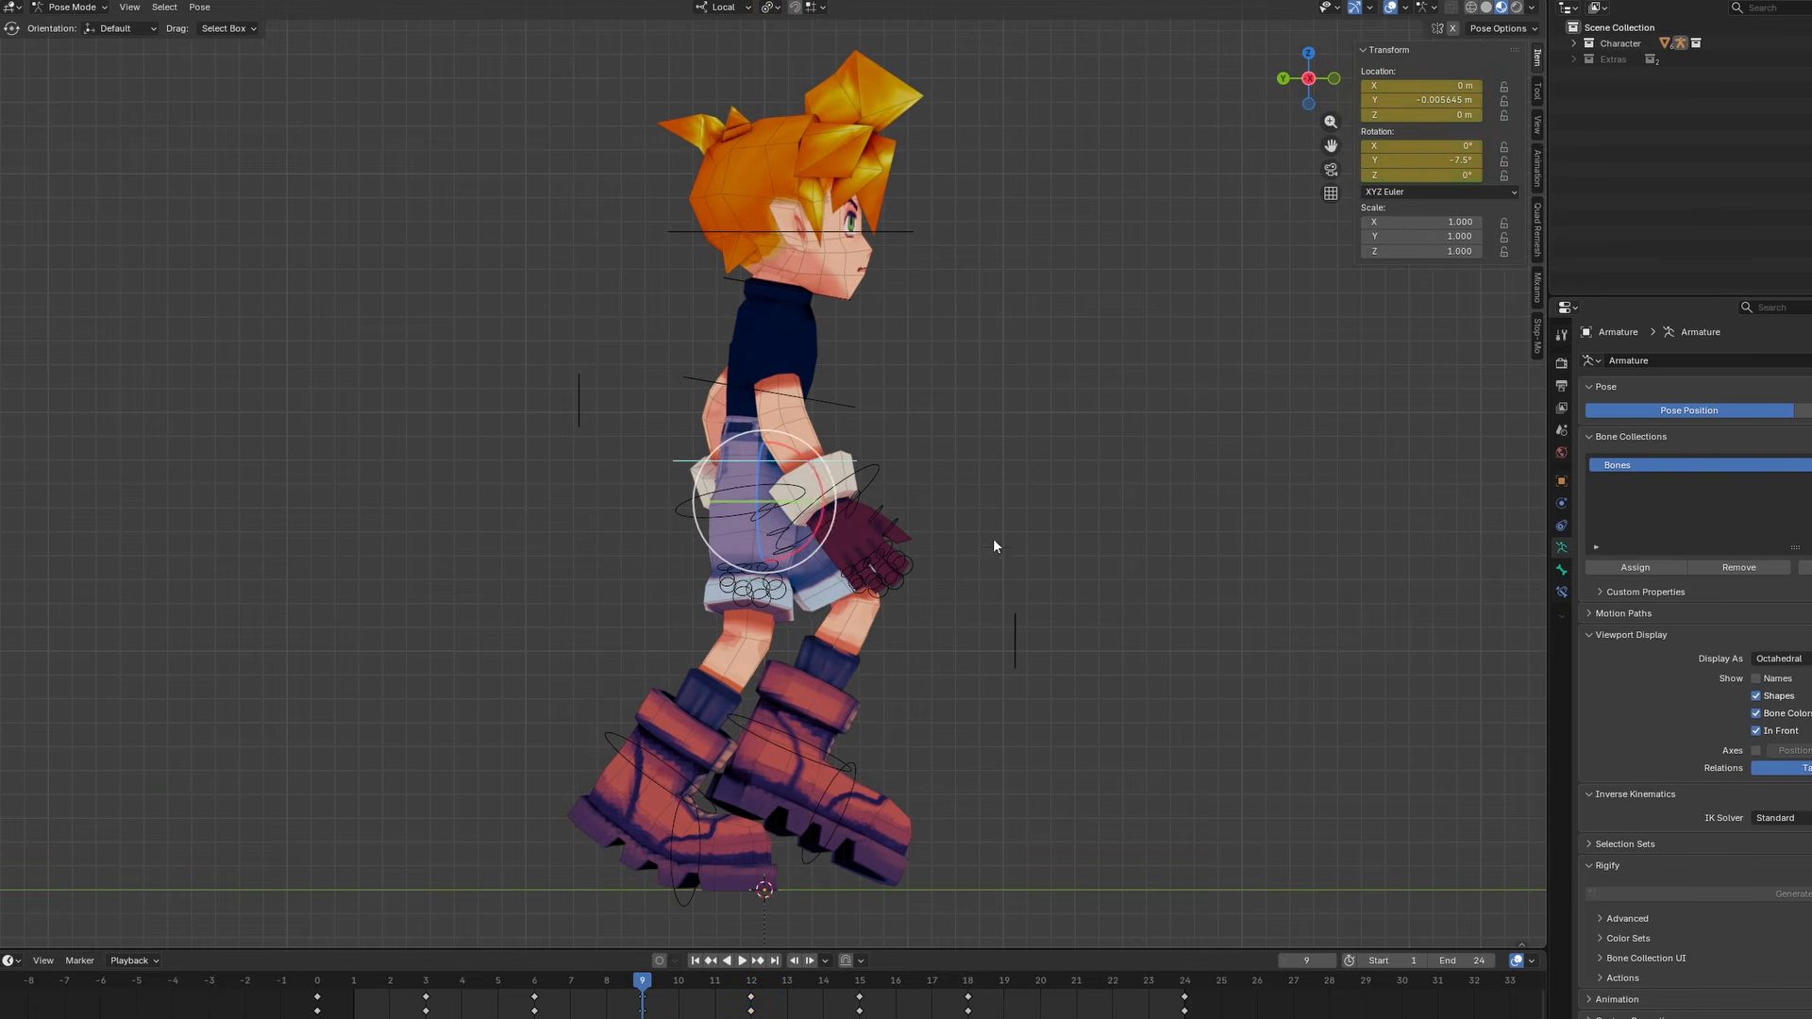
key(space)
key(Escape)
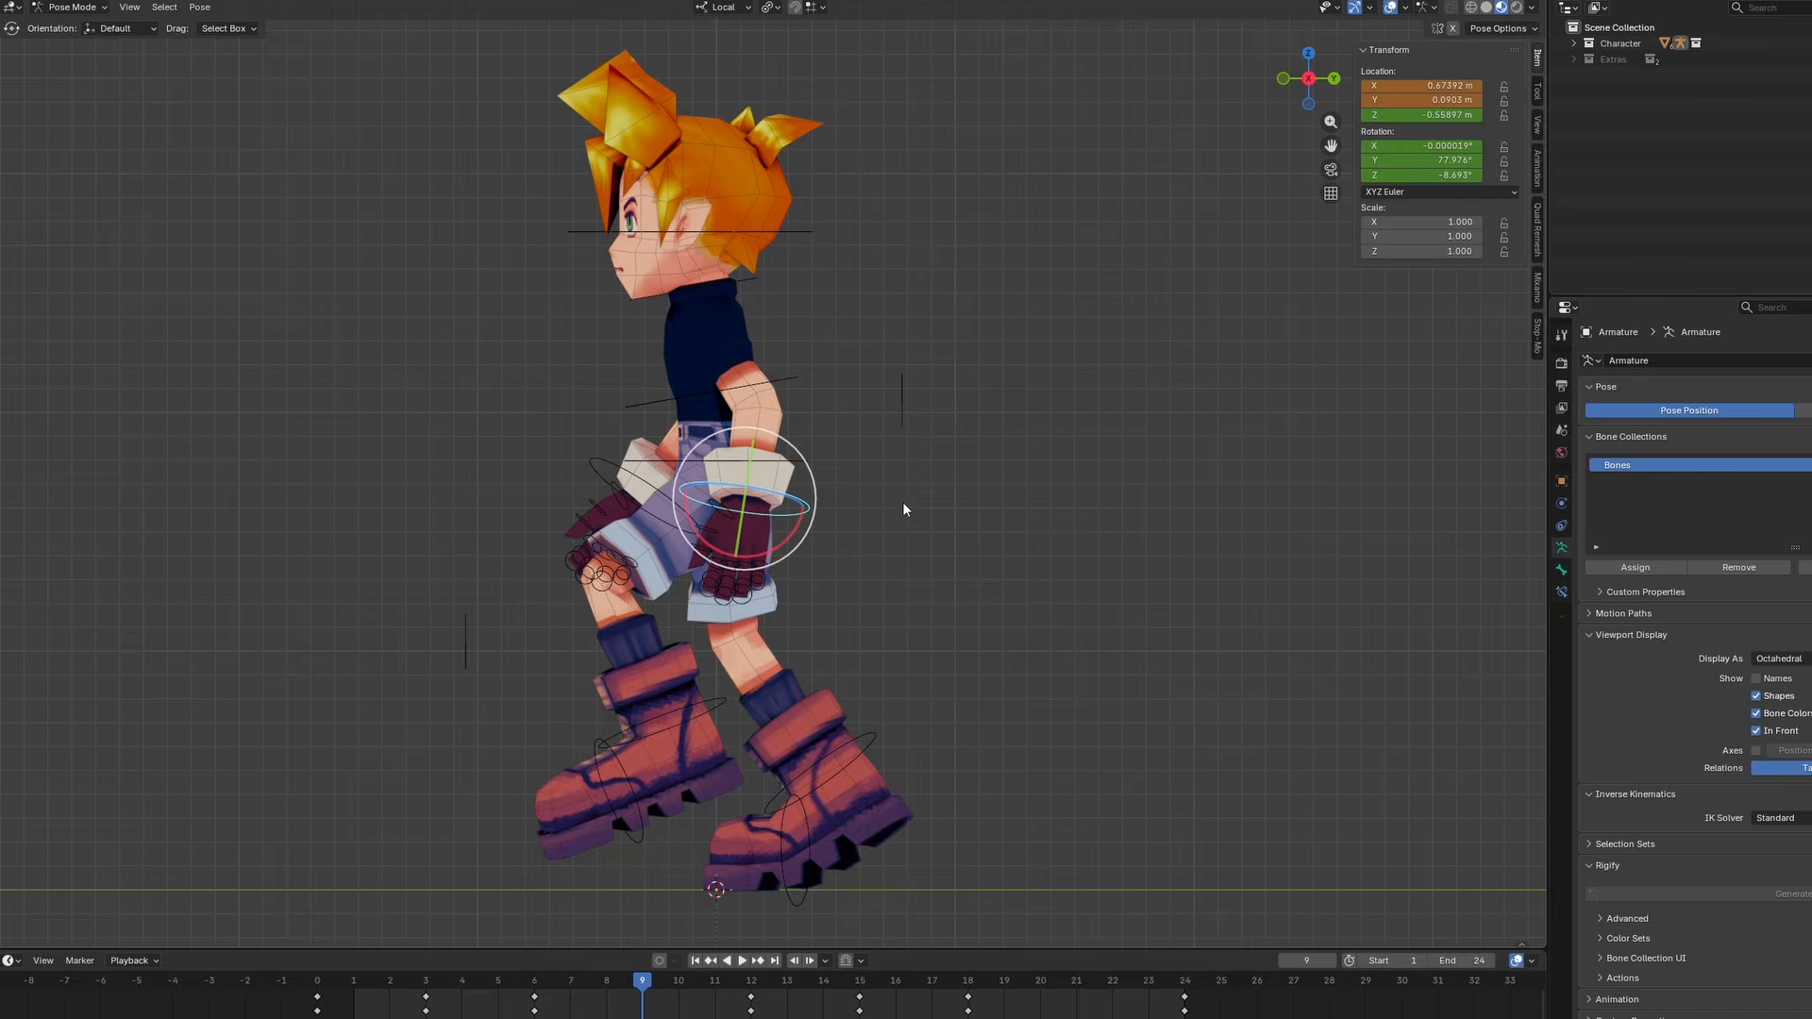
Copy the body, head, hand, foot and toe controls' frame 9 pose, paste it mirrored on frame 21, and insert Location & Rotation keyframes
shift+click(807, 704)
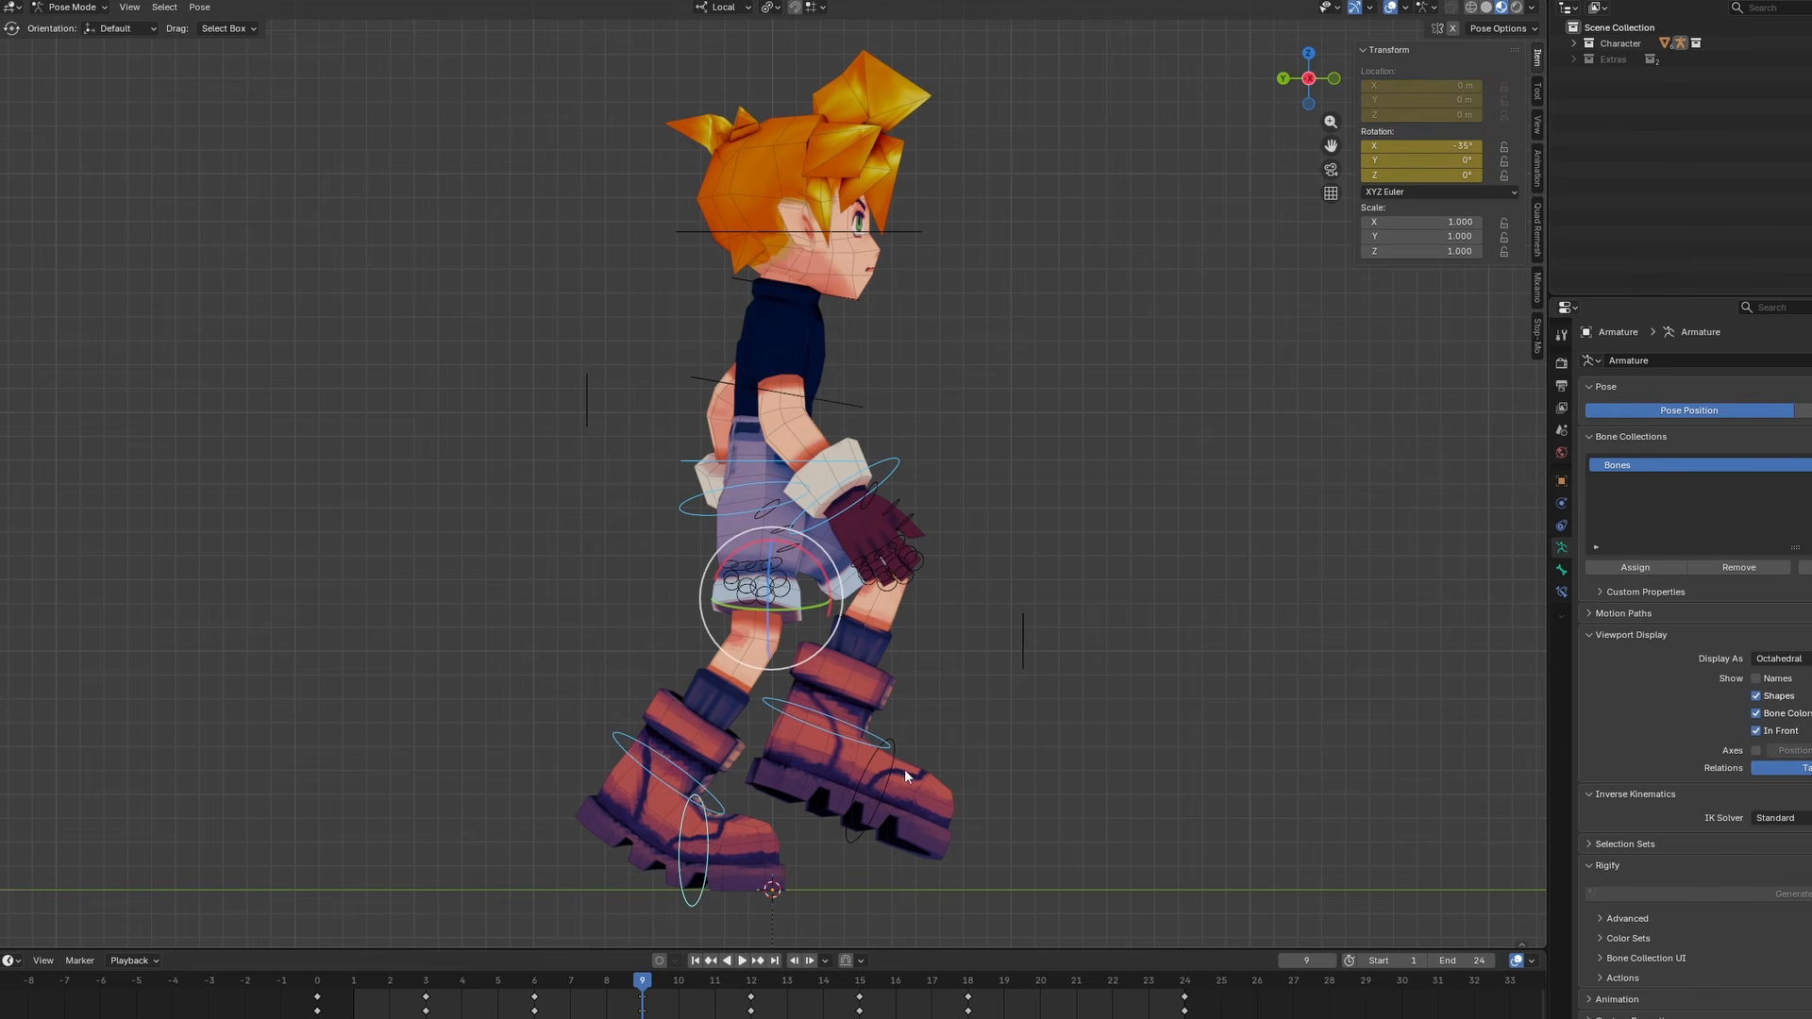
shift+click(876, 232)
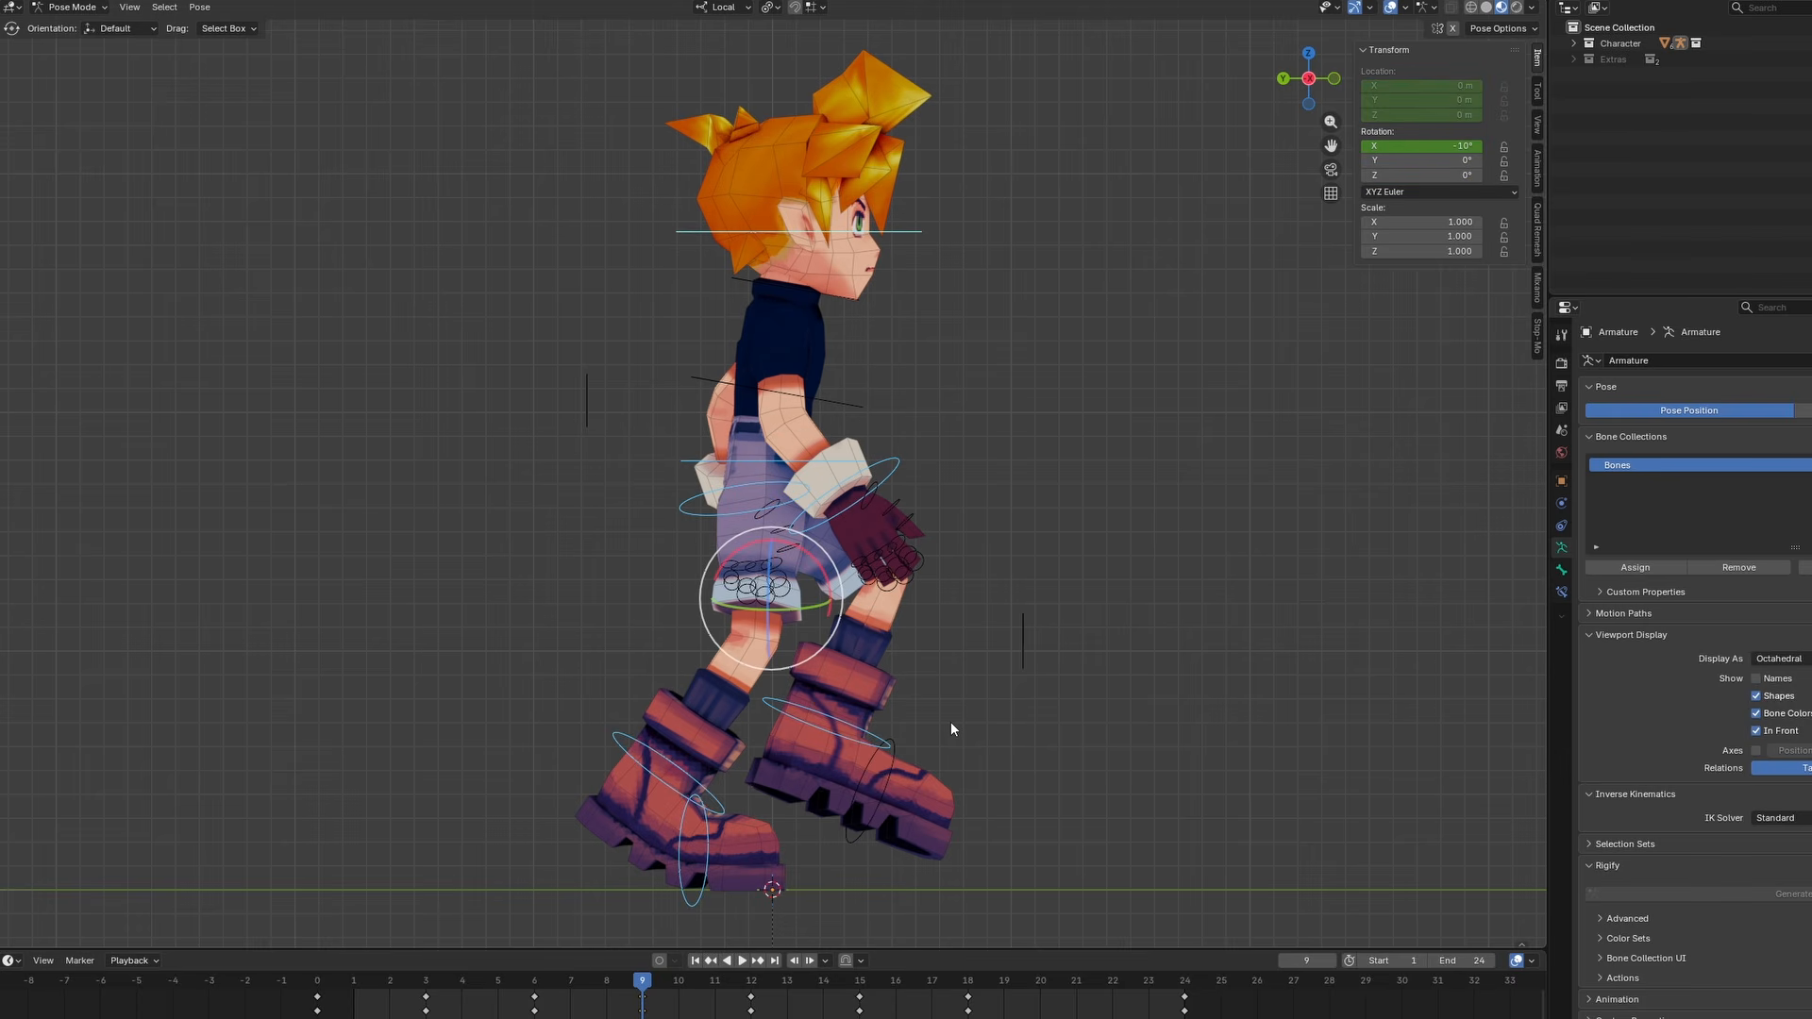
key(space)
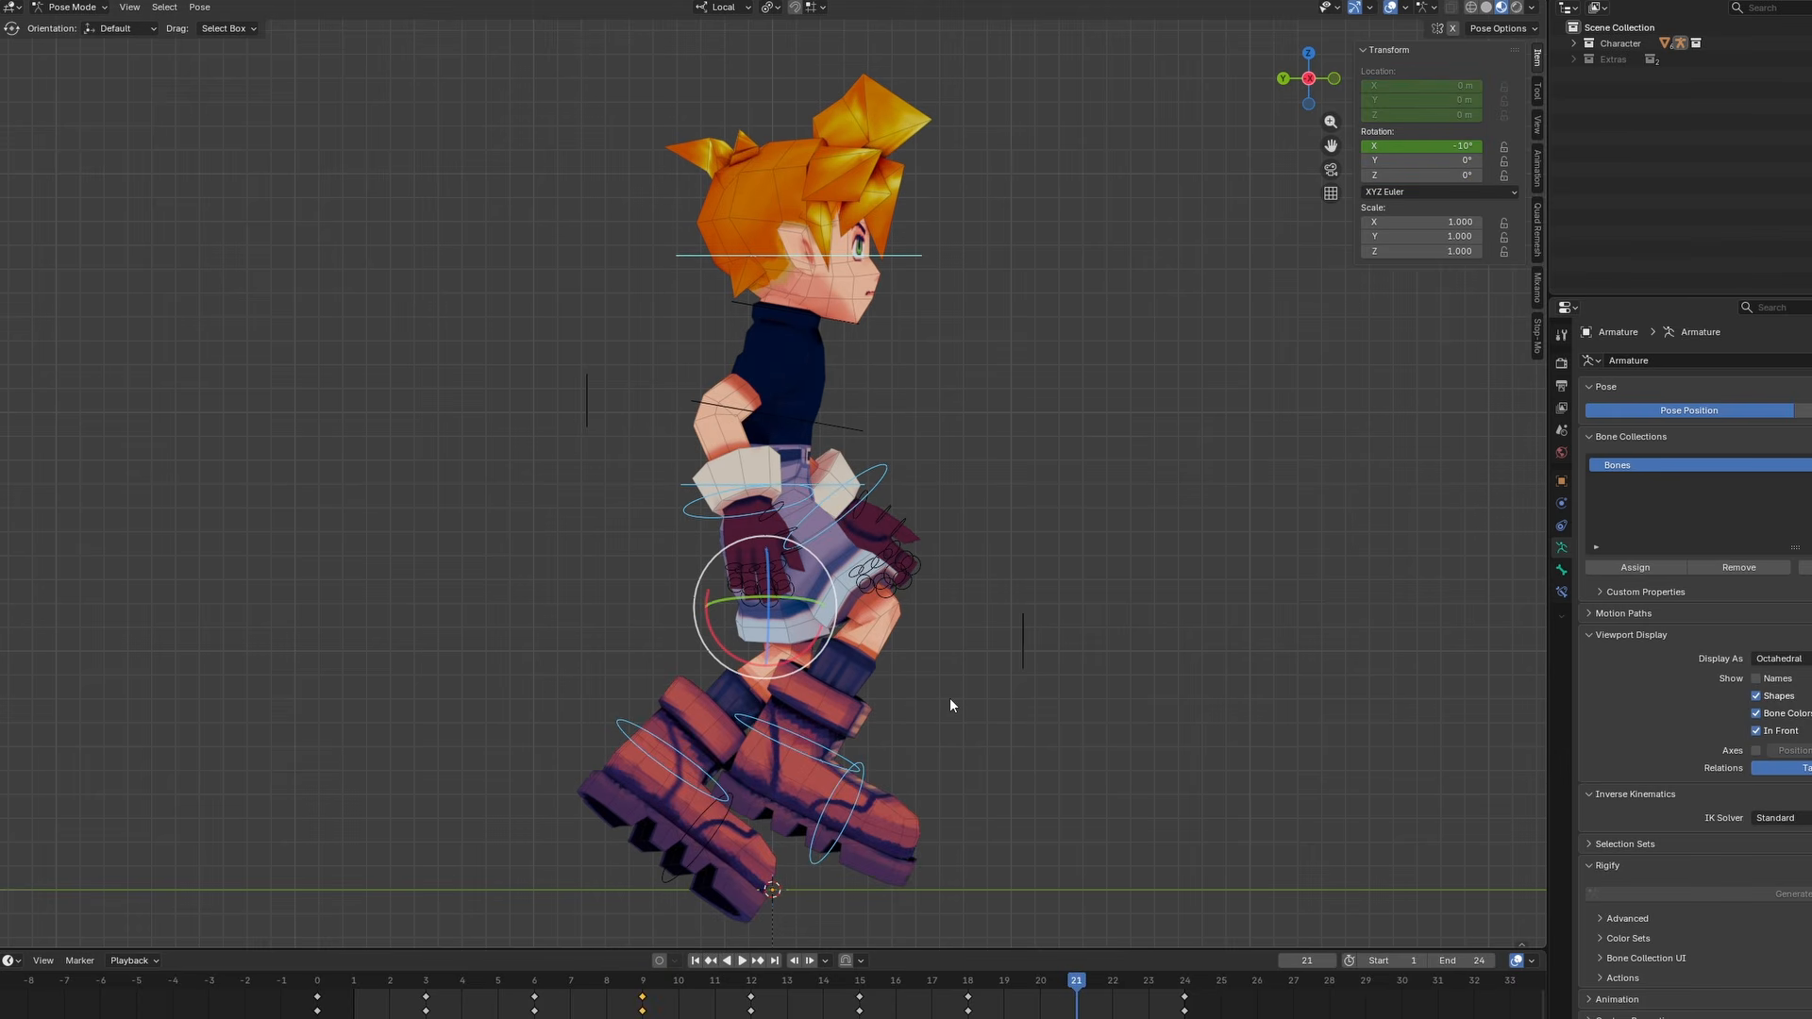
key(ctrl+shift+v)
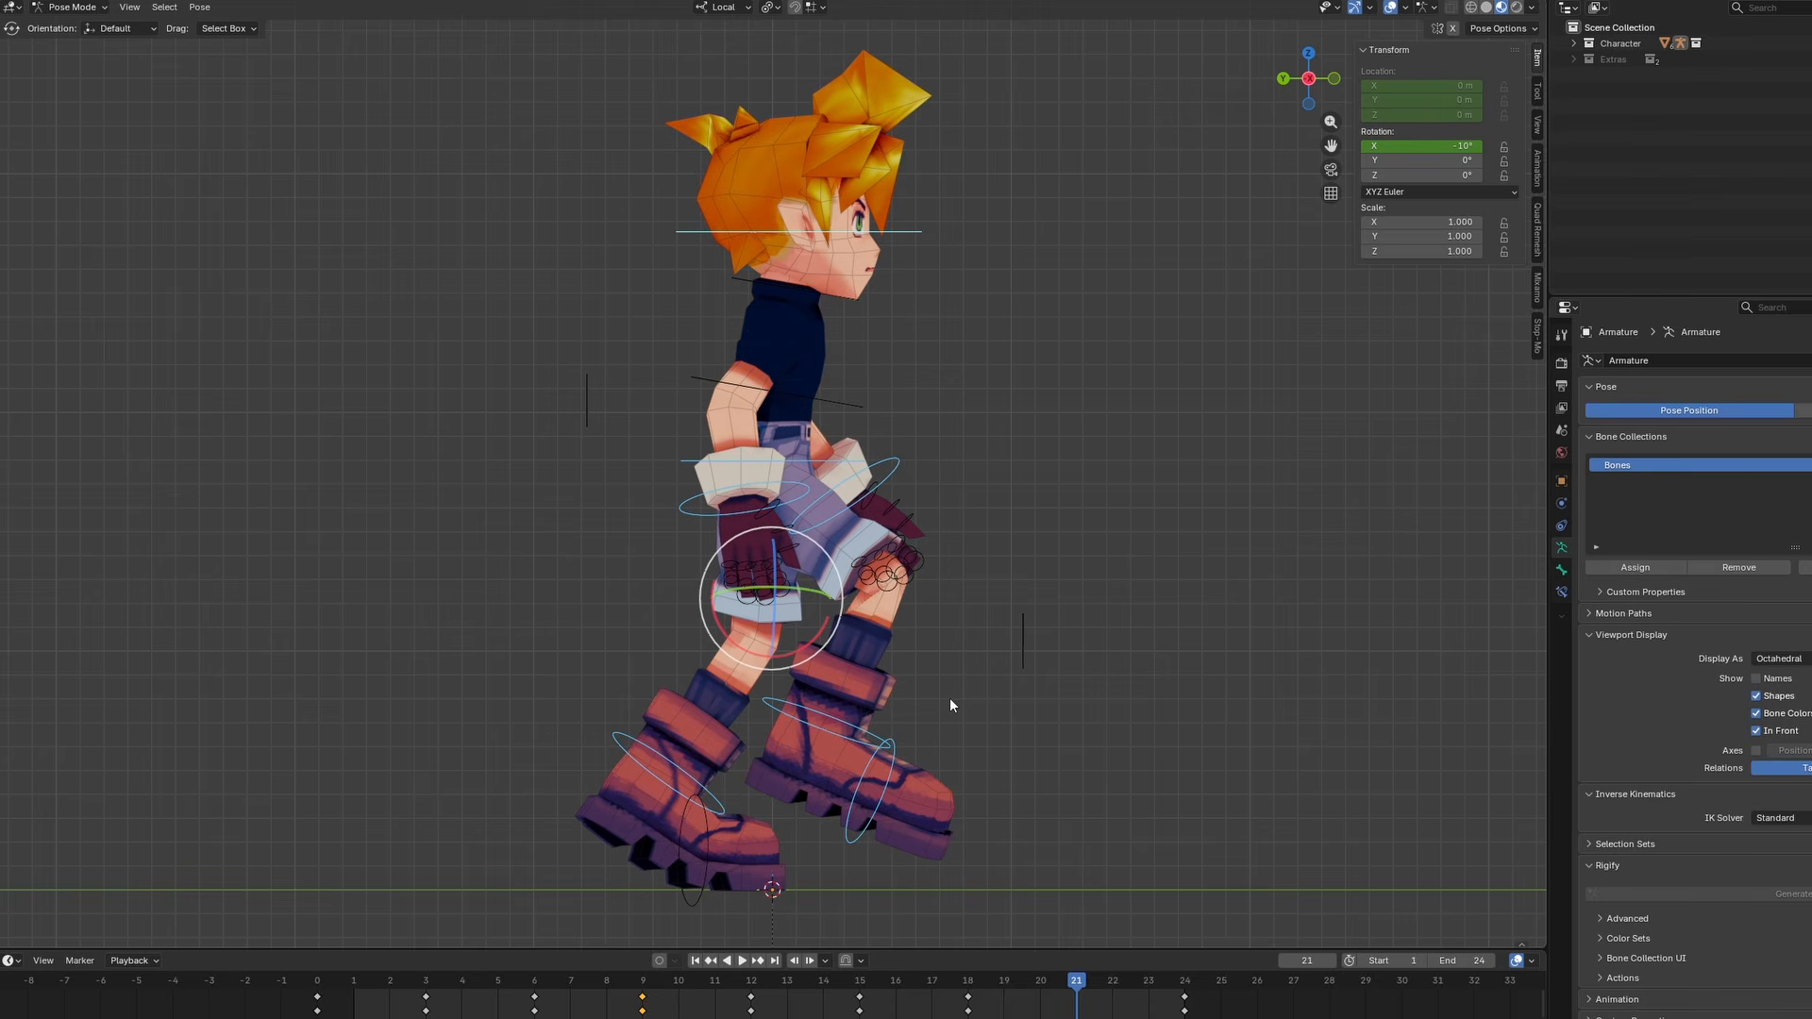
key(k)
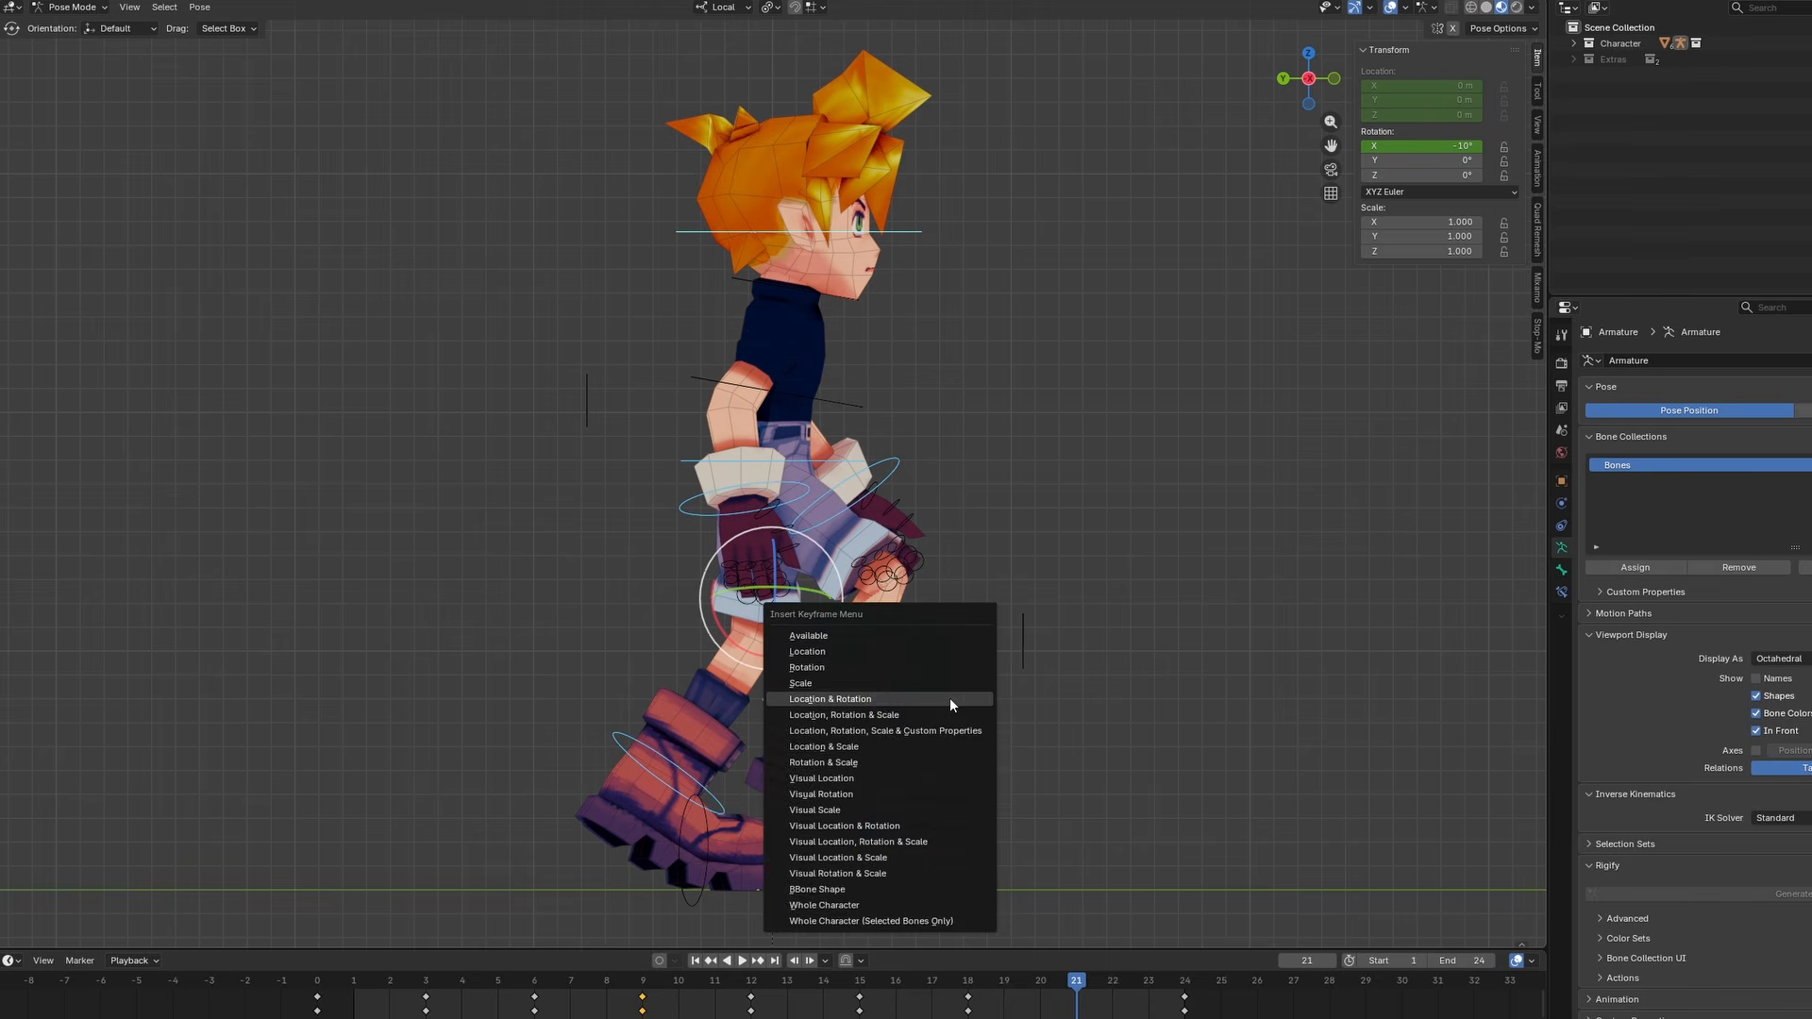
click(949, 699)
Keyframe the rear foot's toe control at -35° on frame 21, then clear its rotation and keyframe it on frame 18
click(701, 894)
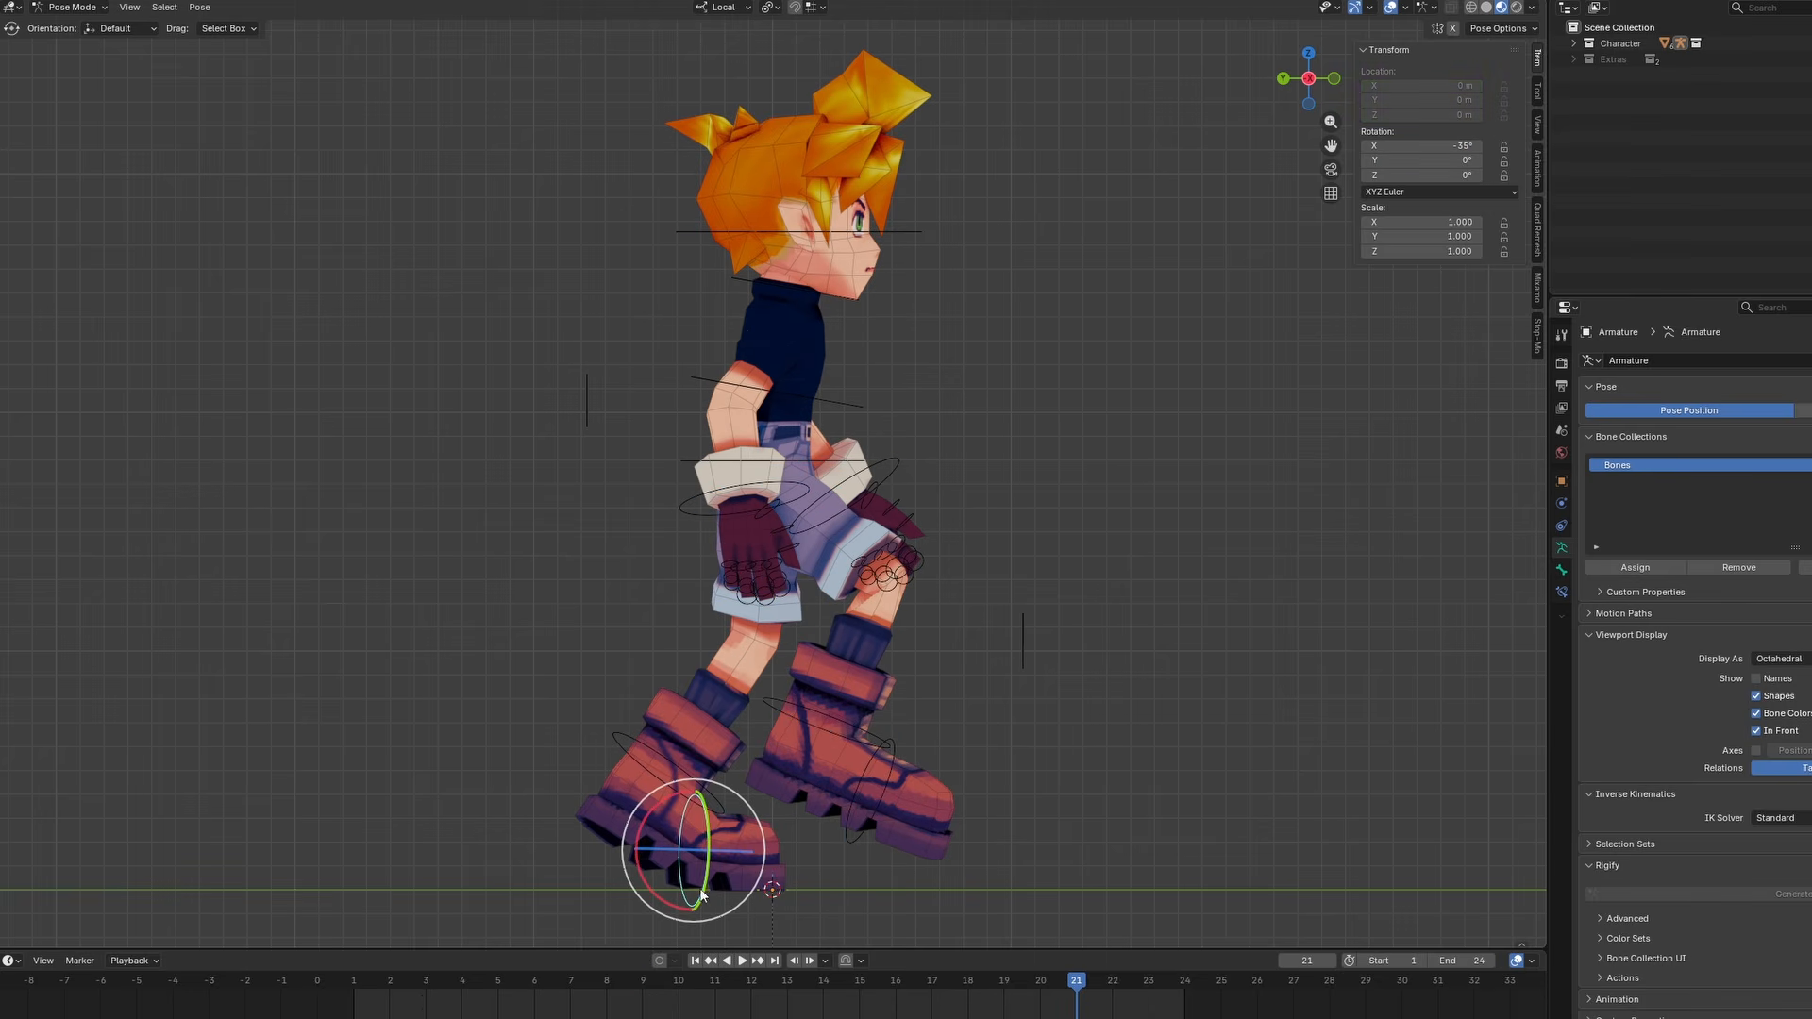
key(k)
click(1029, 762)
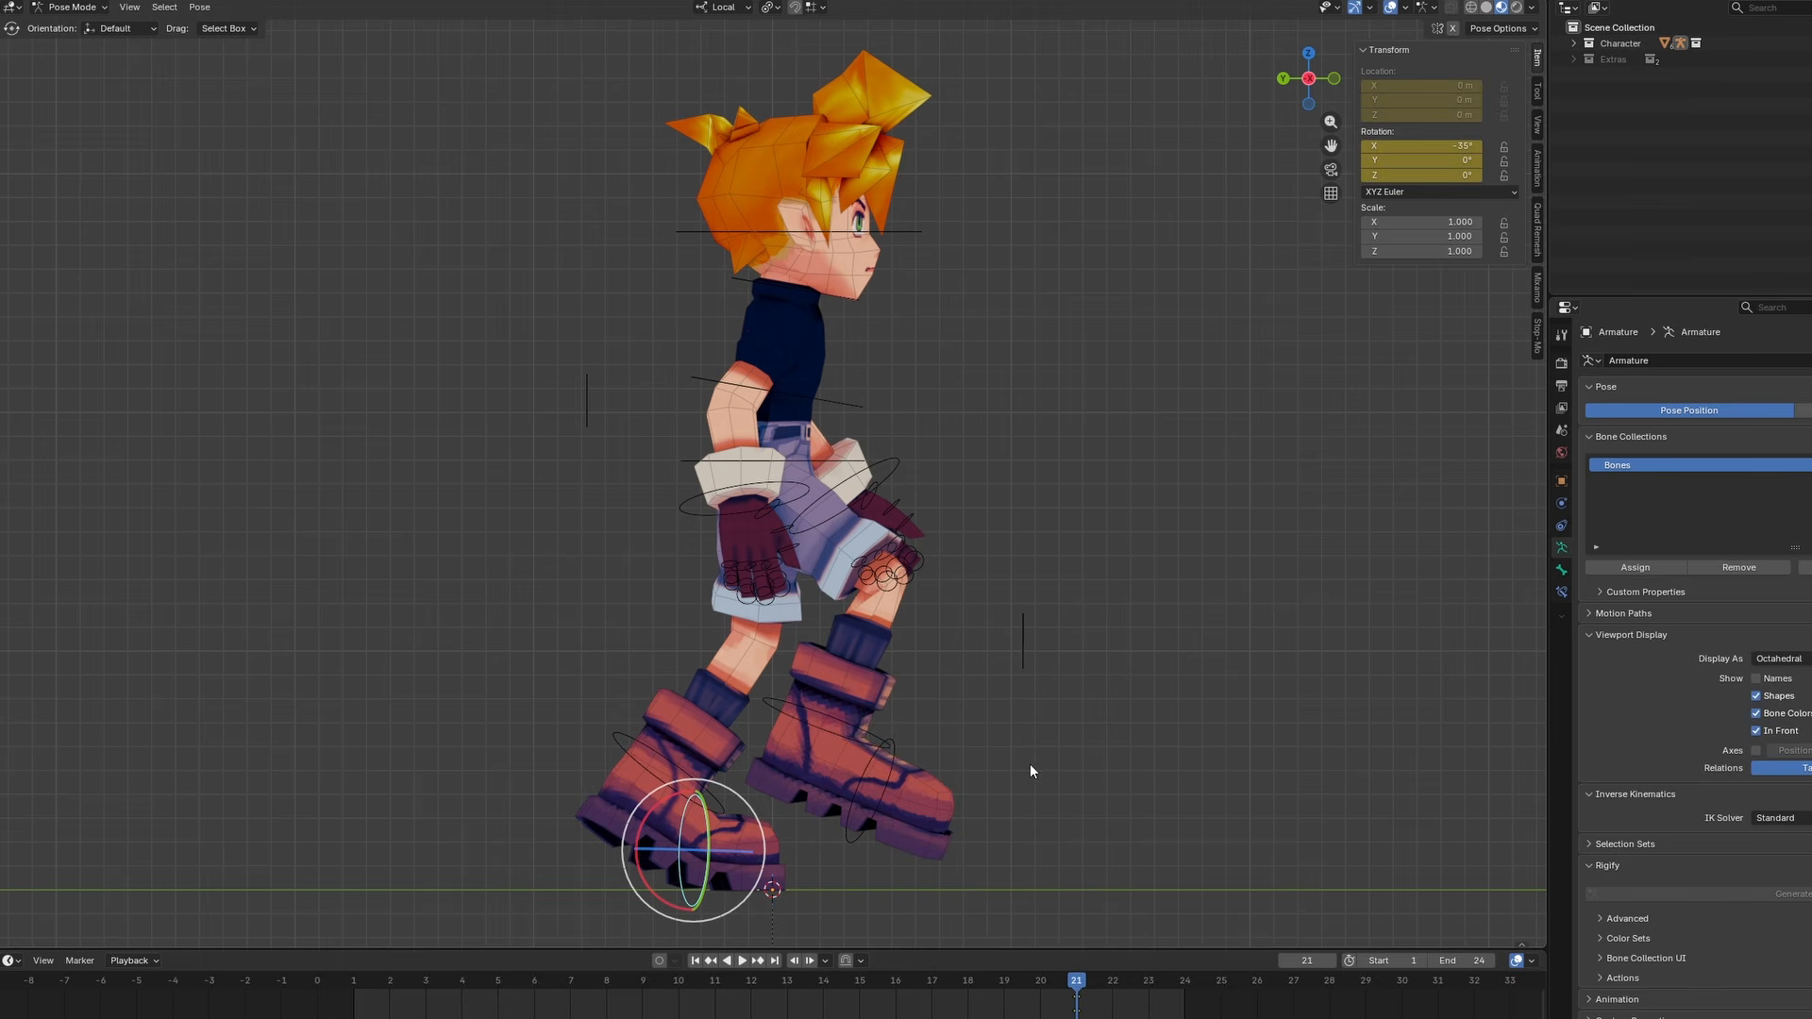
click(970, 982)
key(alt+r)
key(k)
click(971, 813)
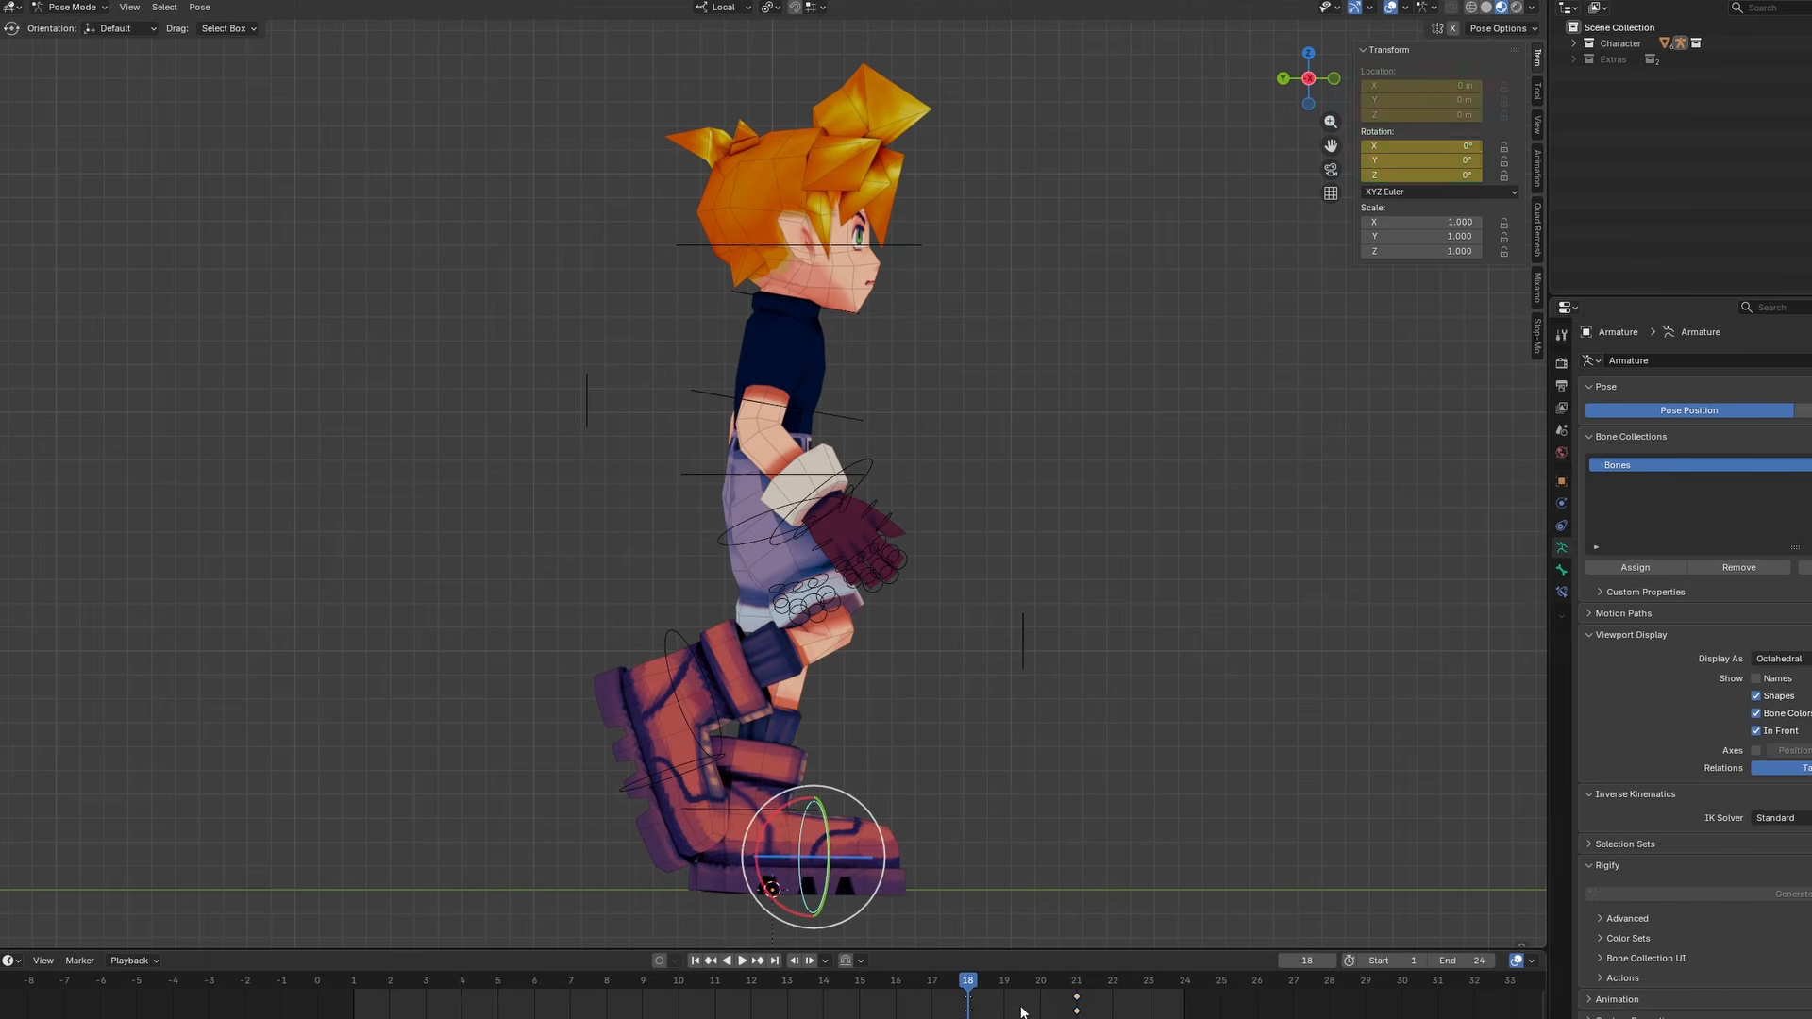
key(space)
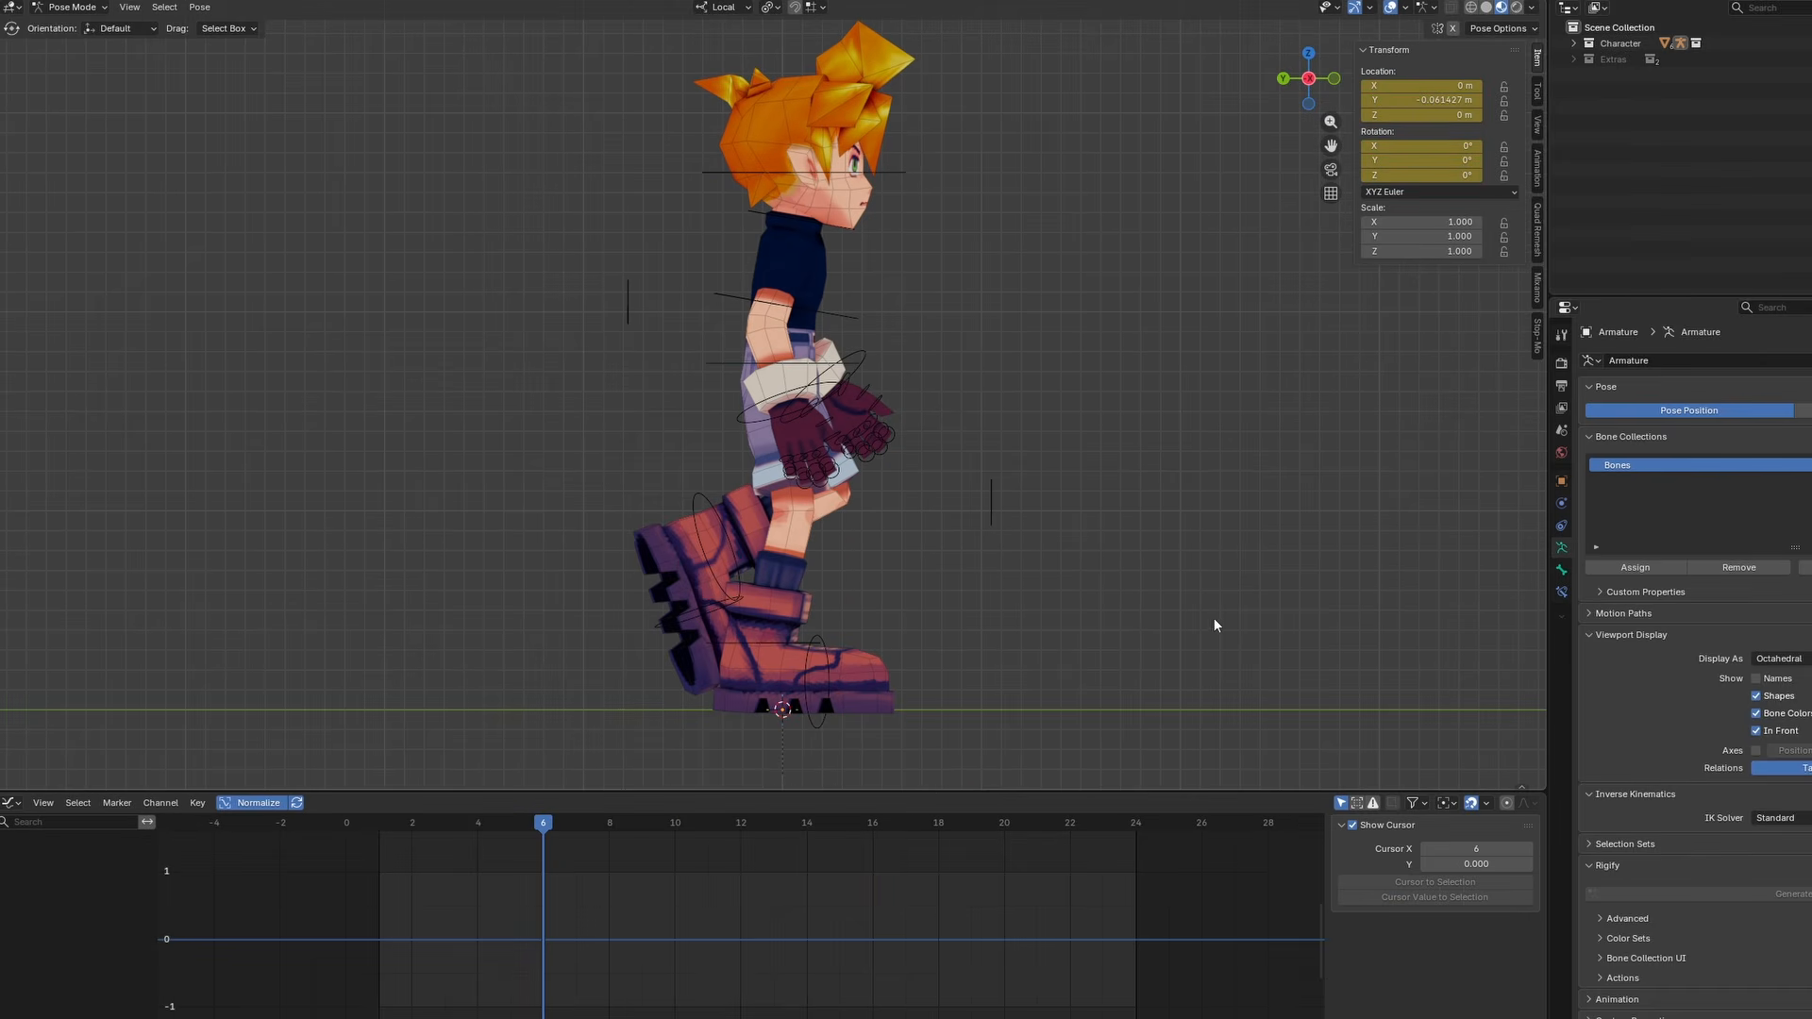
Select the hips control and isolate its Y Euler Rotation curve in the Graph Editor
click(717, 364)
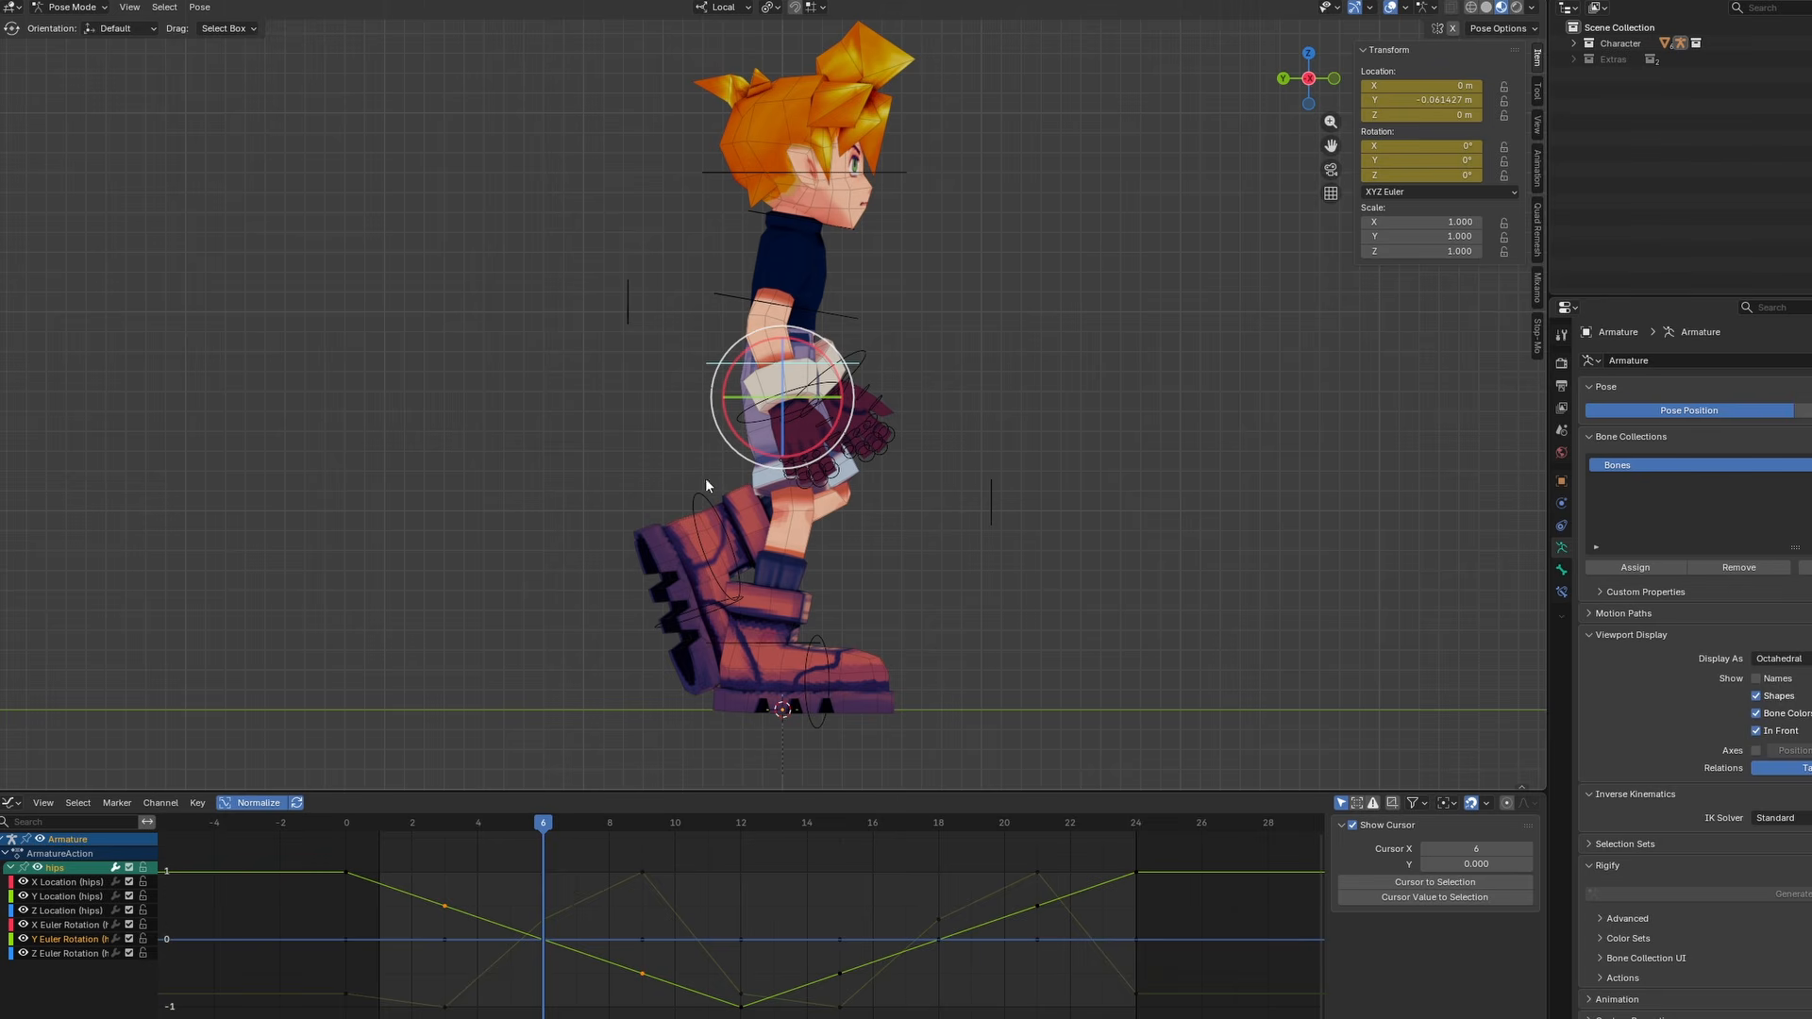
click(70, 940)
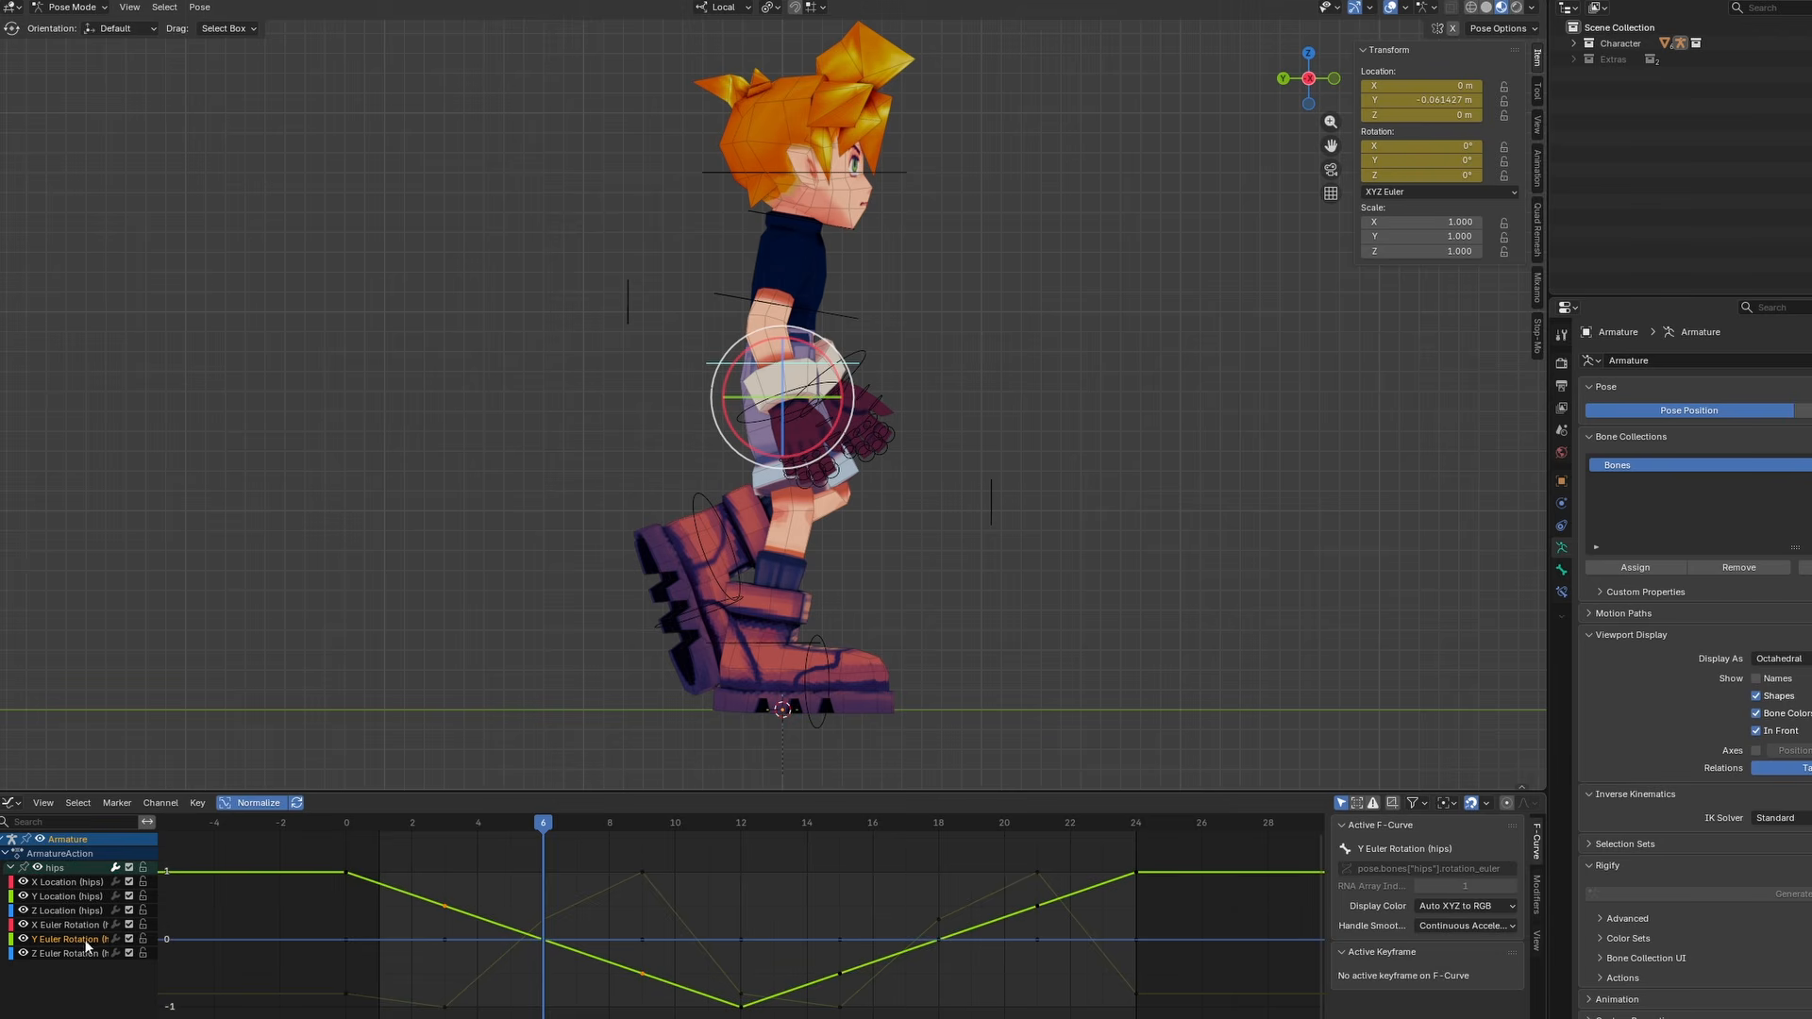
key(shift+h)
key(alt+h)
key(shift+h)
Delete the in-between keys from the hips' Y Euler Rotation curve and set the remaining keys to Bézier interpolation
drag(1107, 993, 395, 865)
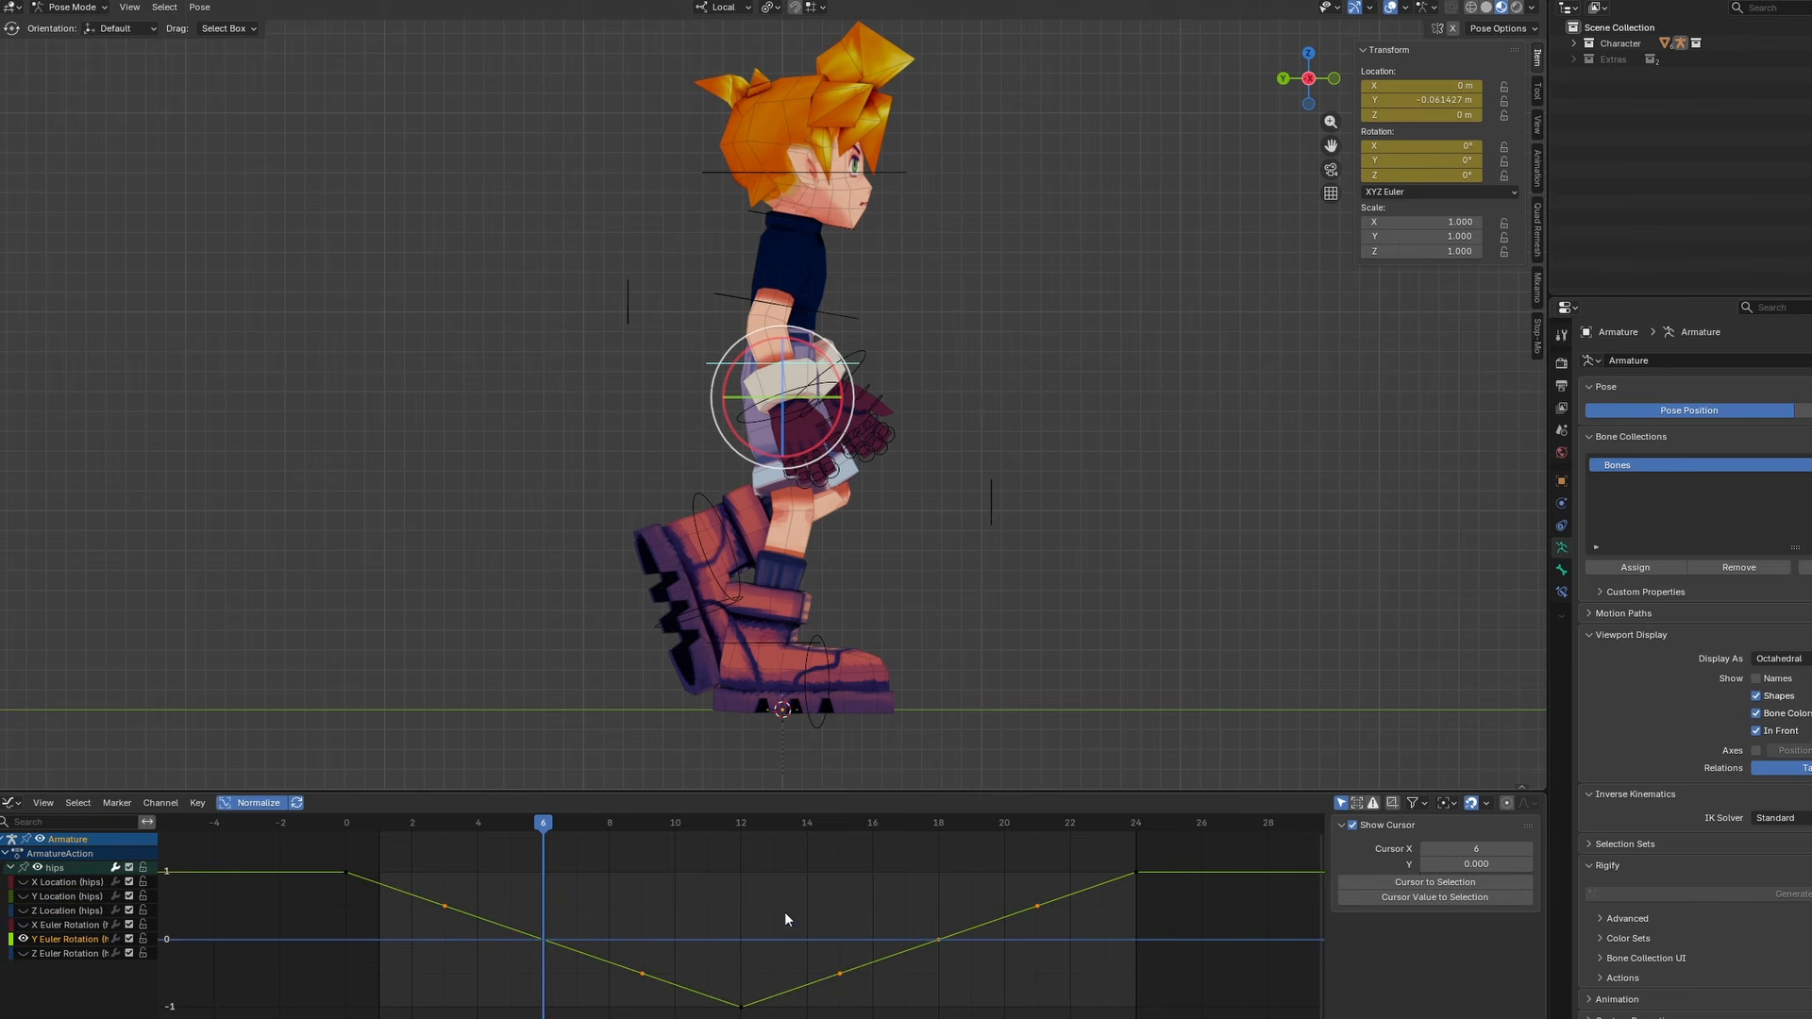
key(x)
click(770, 937)
key(a)
key(t)
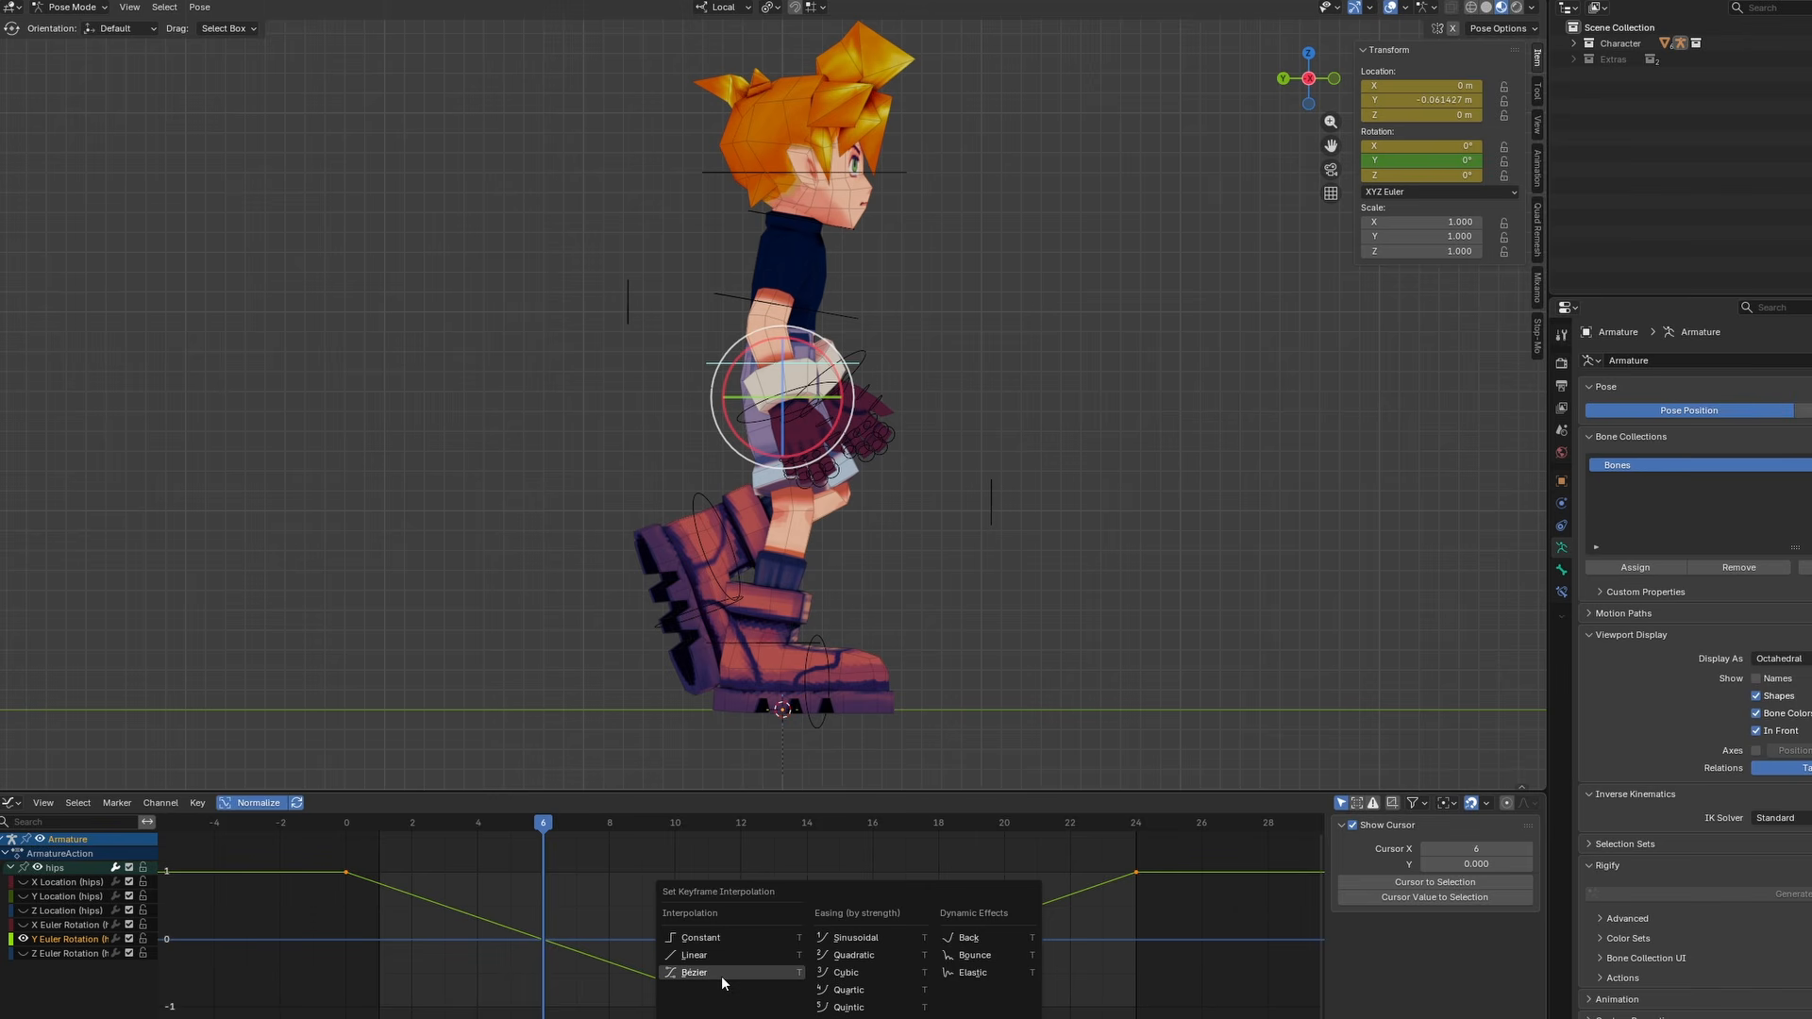
click(721, 975)
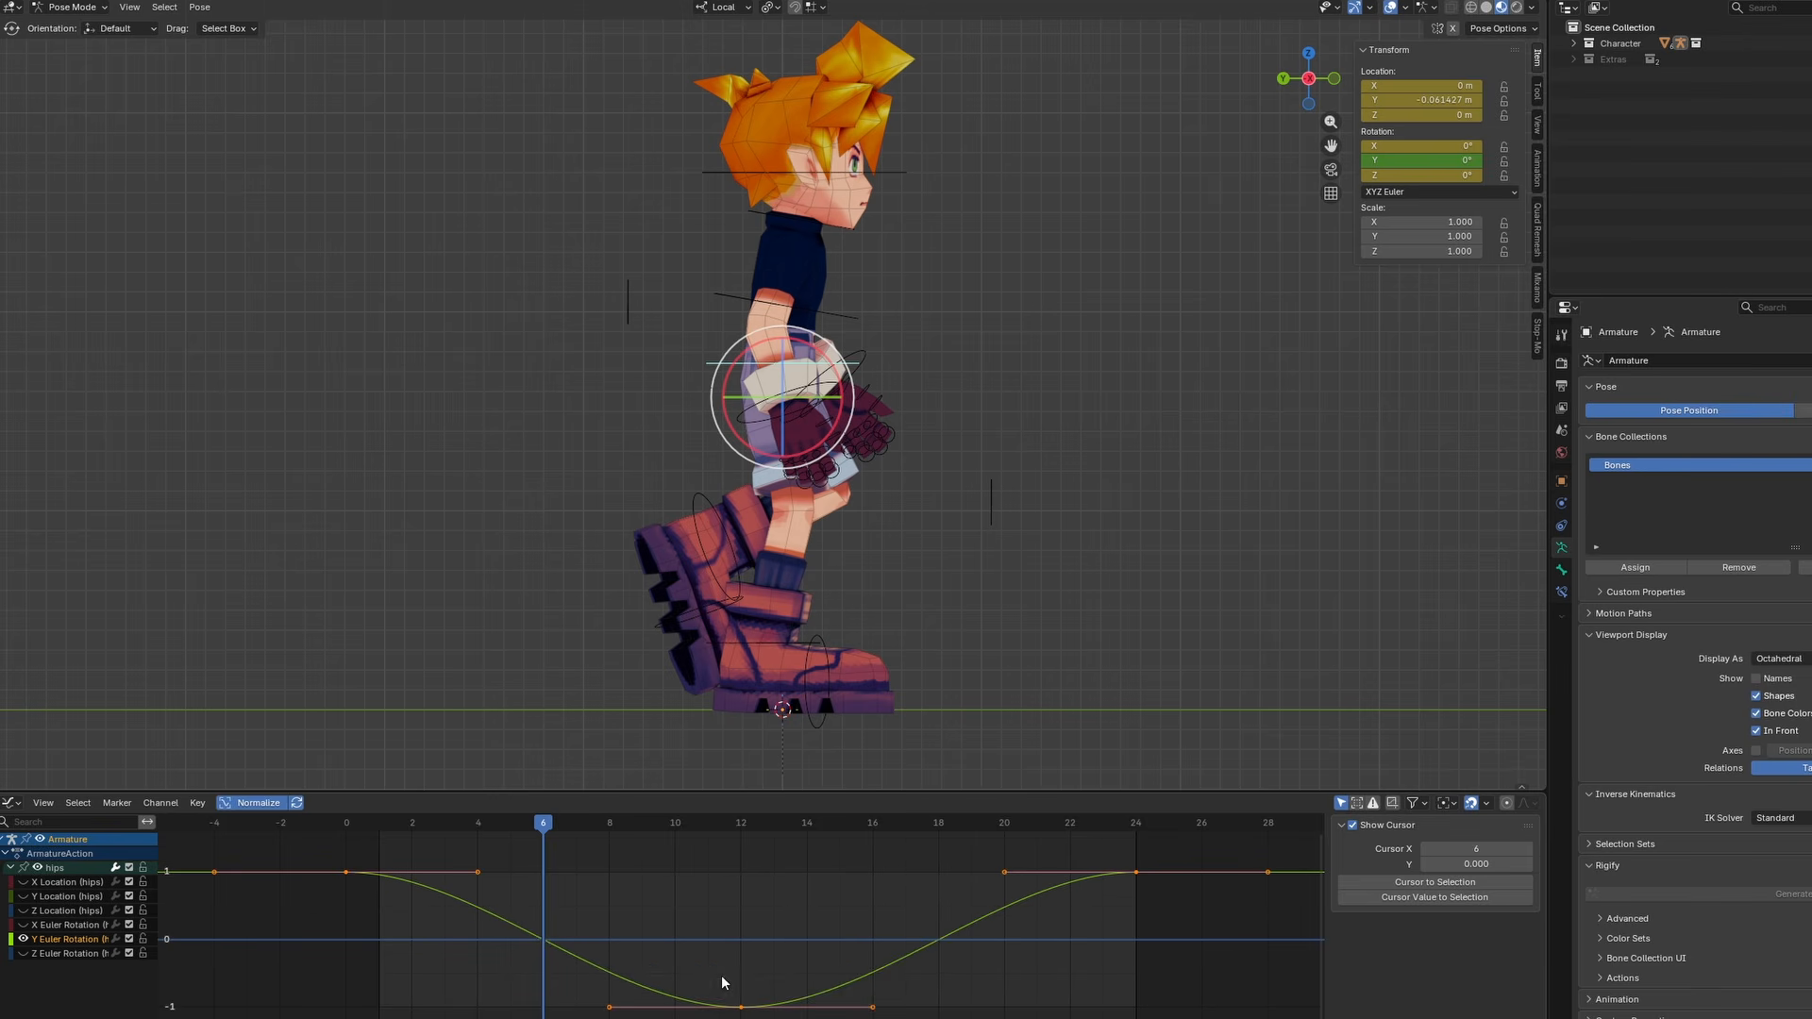
key(space)
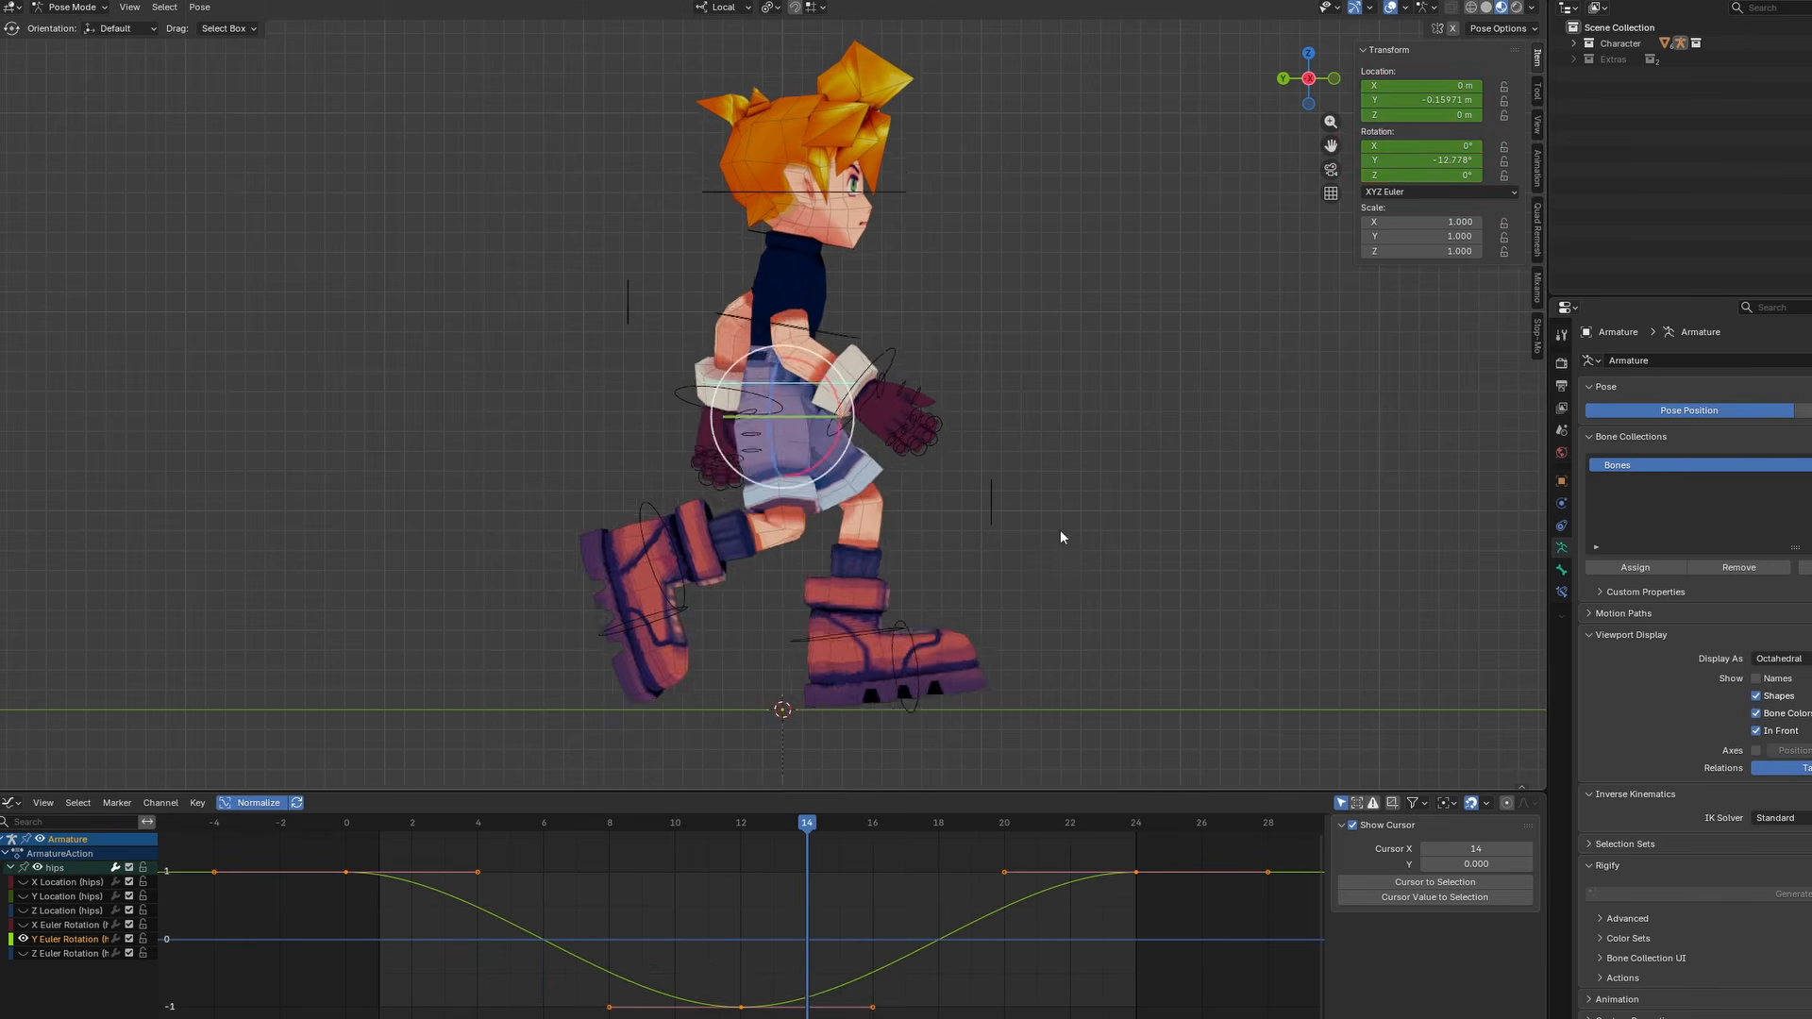
Set the chest's Y Euler Rotation keys on frames 0, 12 and 24 to Bézier interpolation and review the motion
middle_drag(1060, 530, 936, 551)
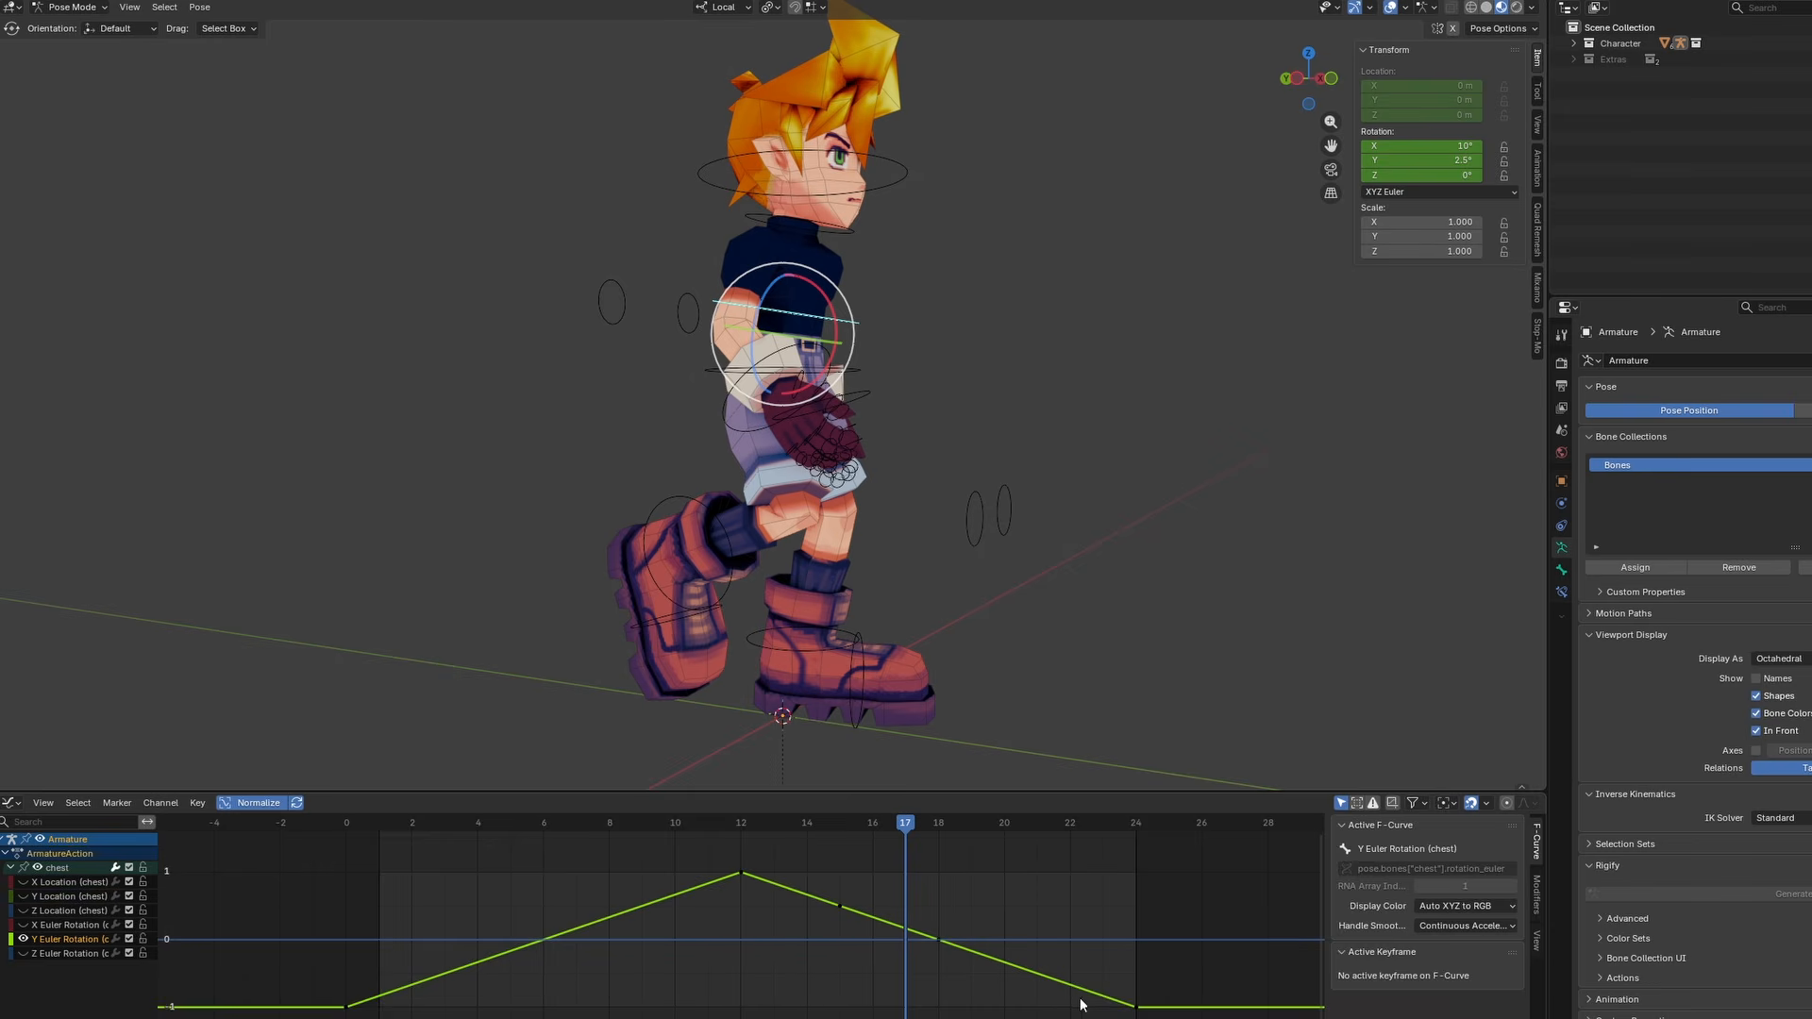
key(a)
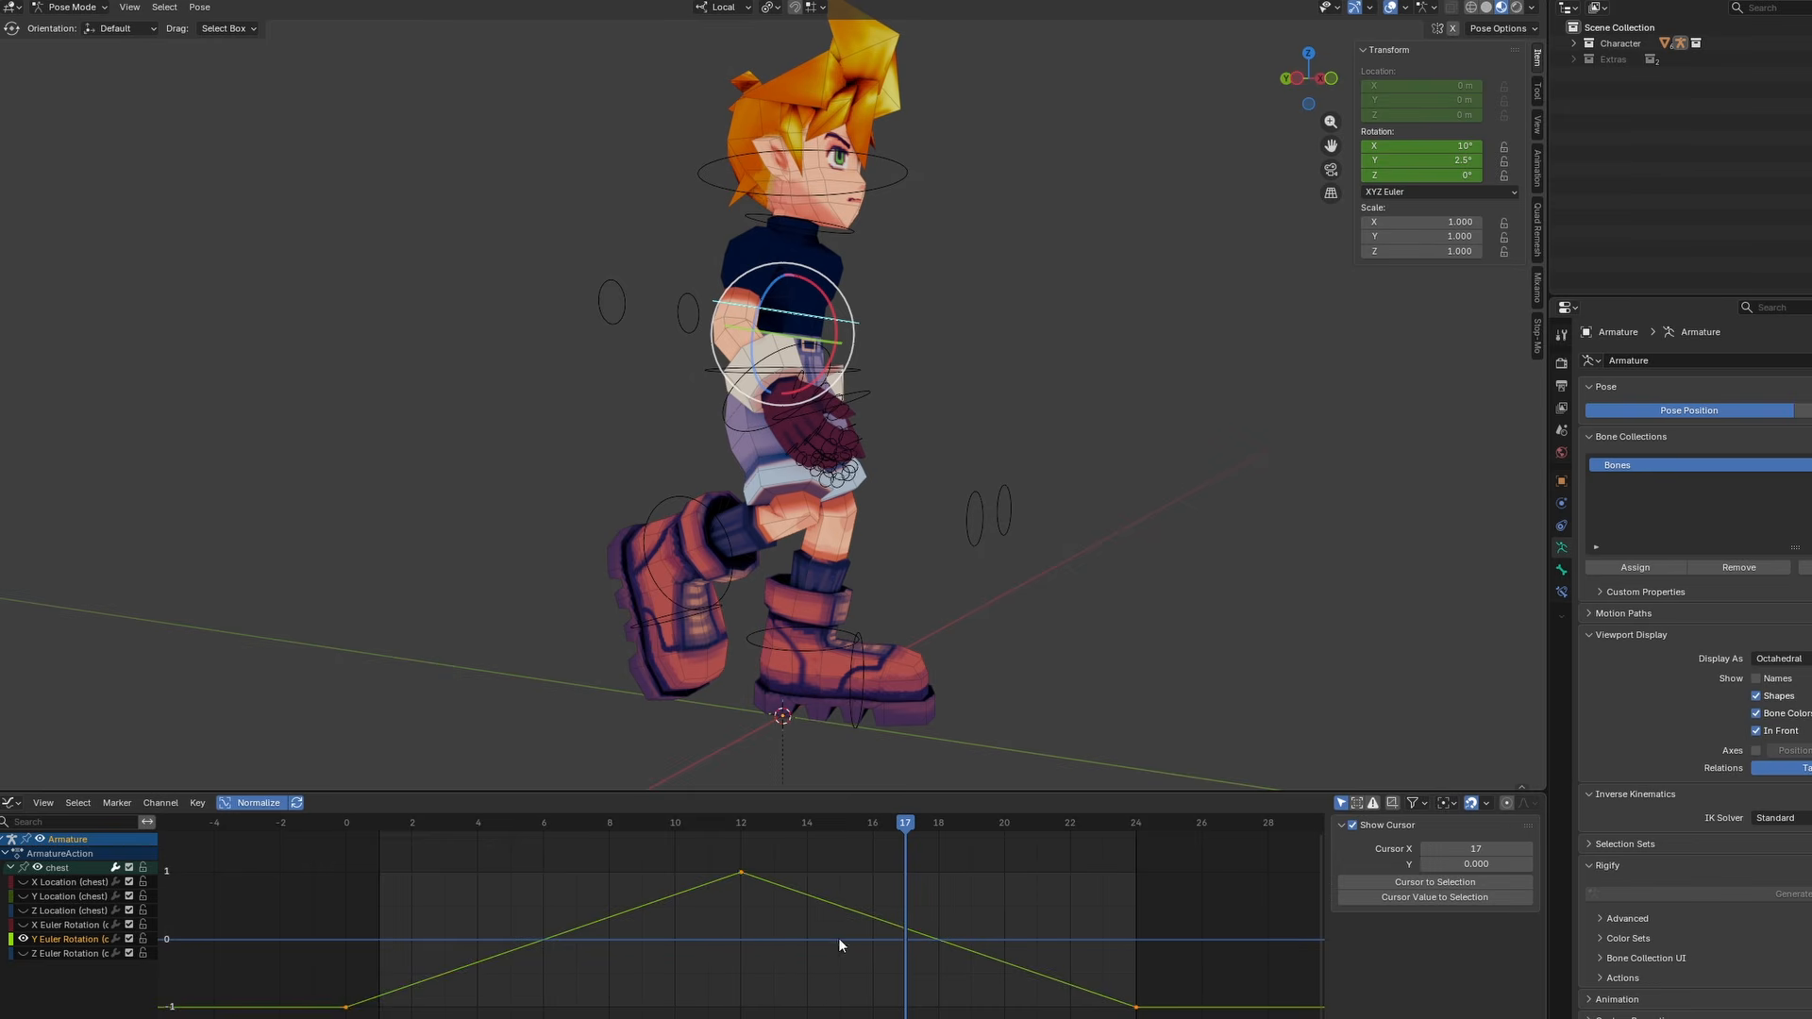
key(t)
click(838, 937)
key(space)
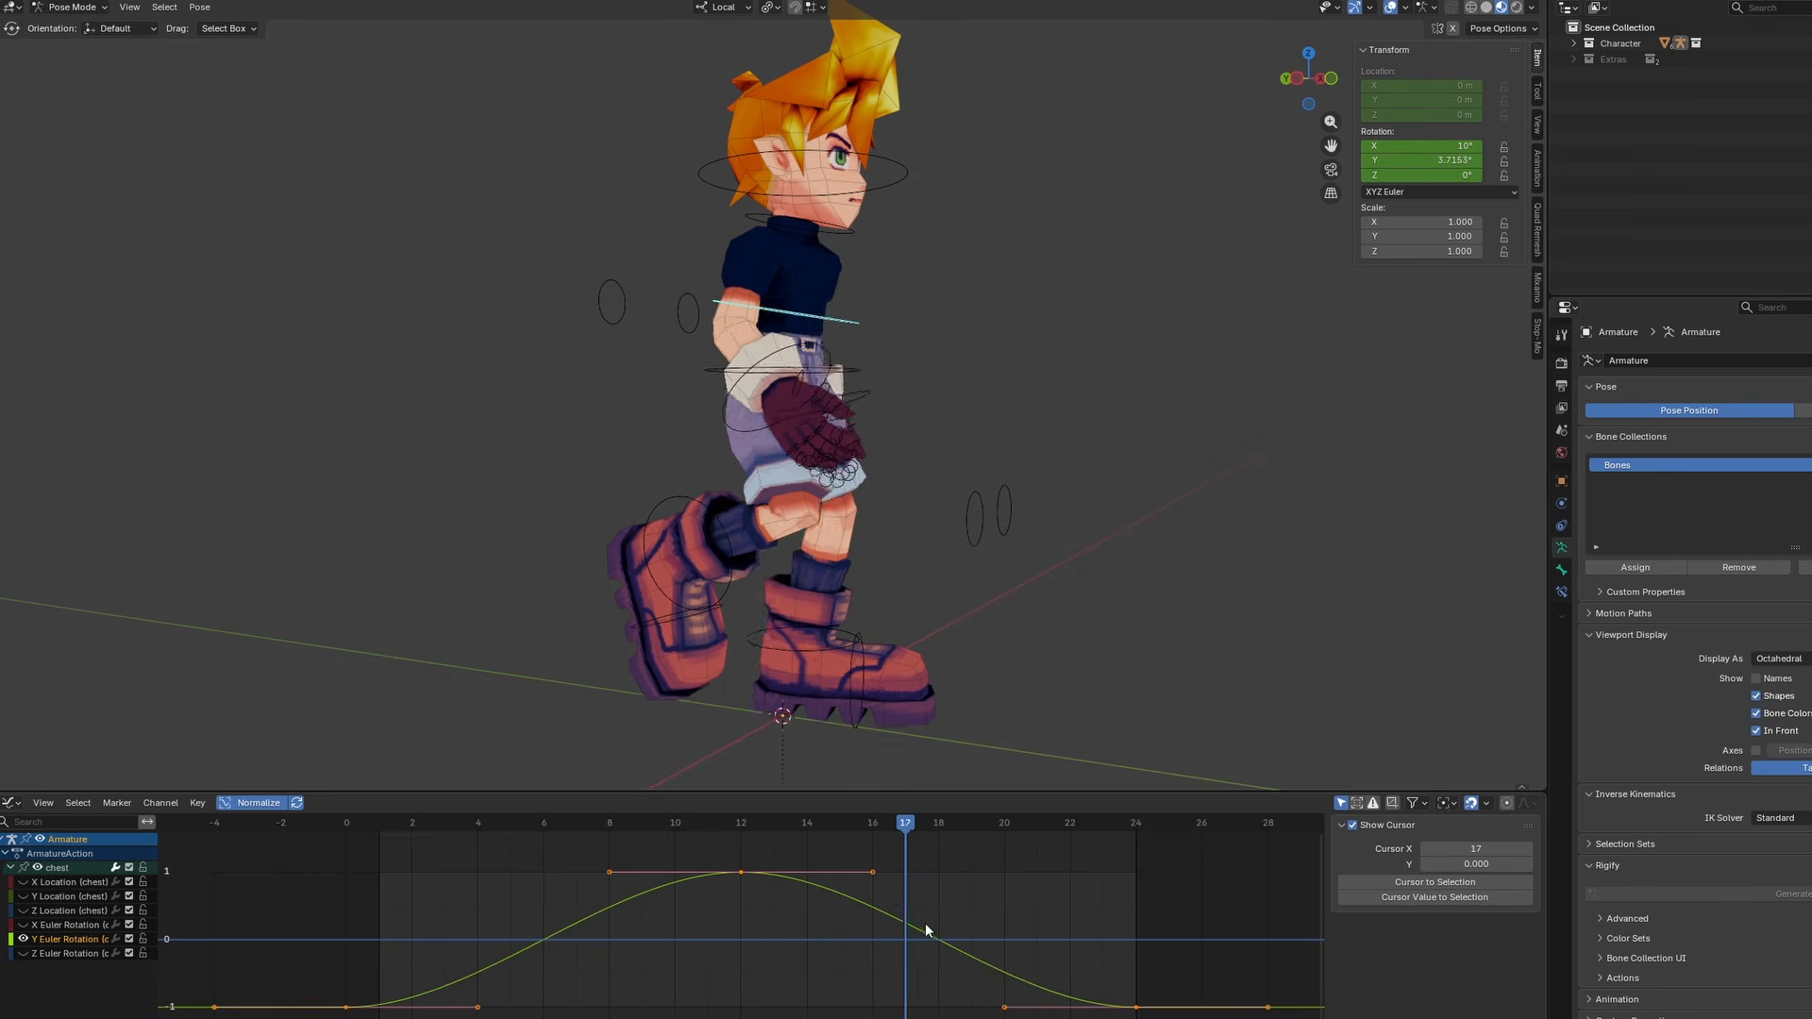
middle_drag(1107, 472, 1033, 500)
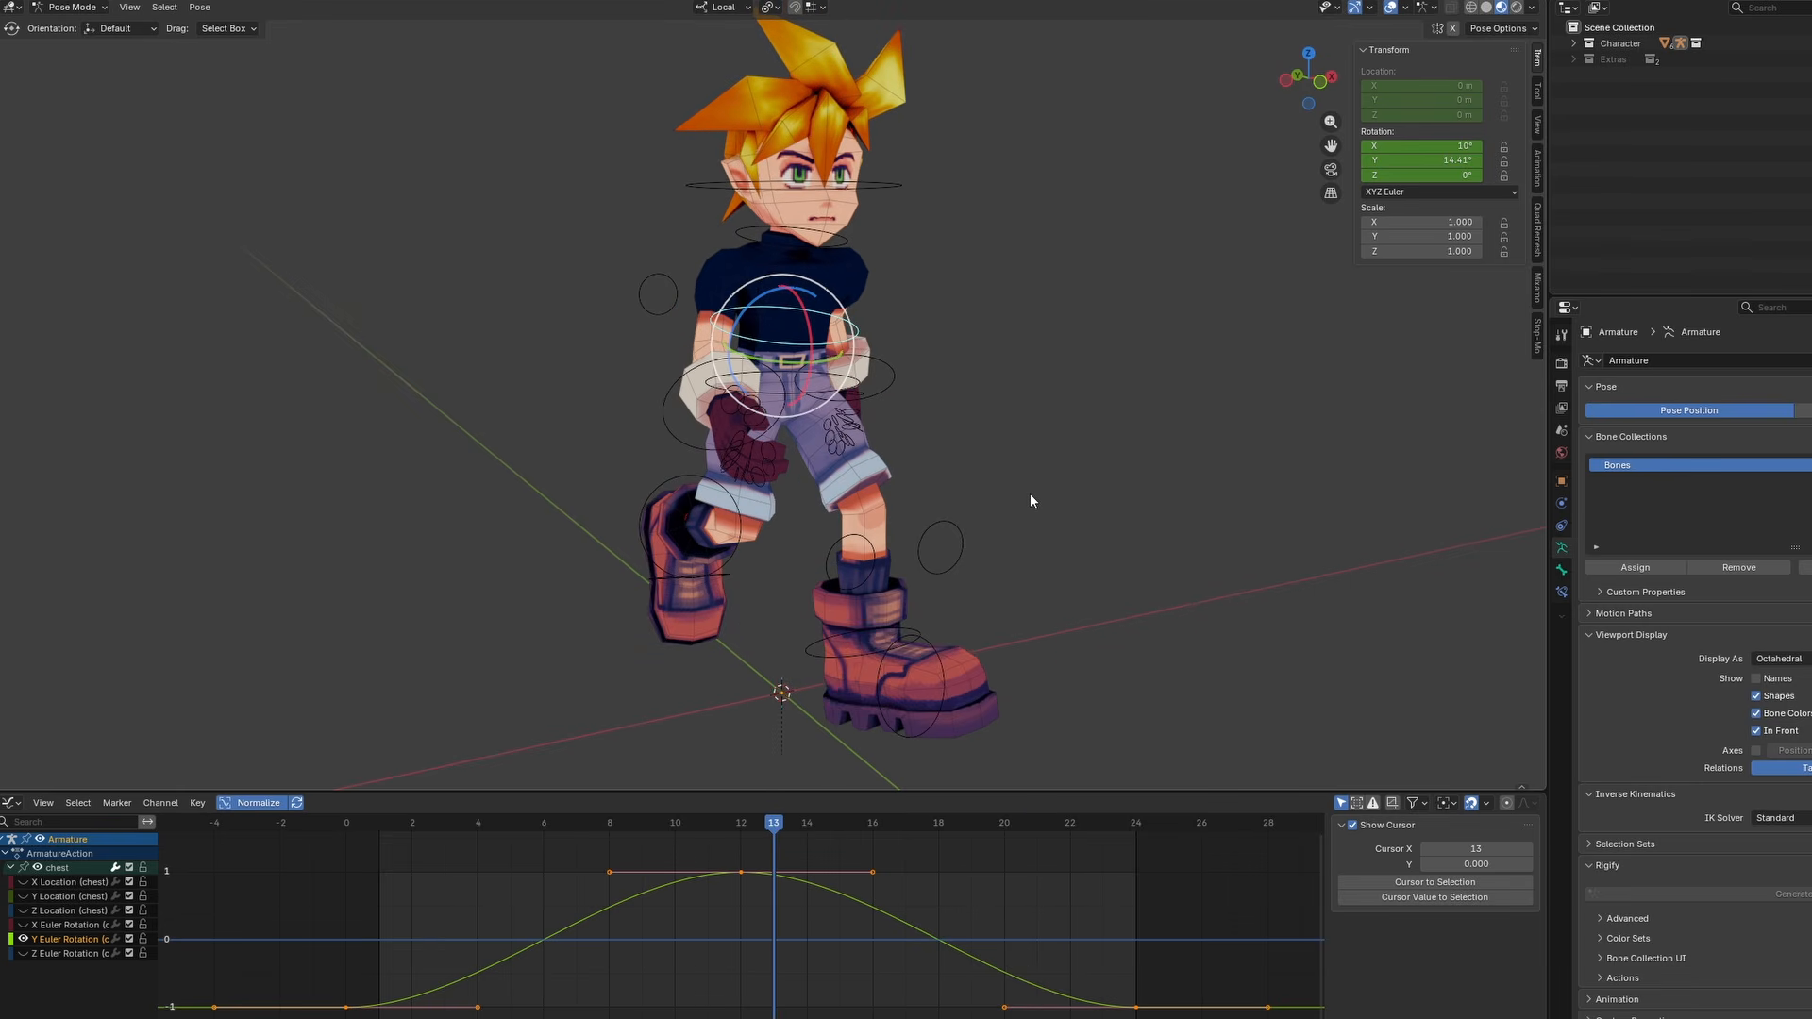
Examine the hand and foot controls' animation curves, checking the feet's X and Y Location channels against the poses through the cycle
drag(421, 854, 527, 857)
drag(381, 873, 736, 879)
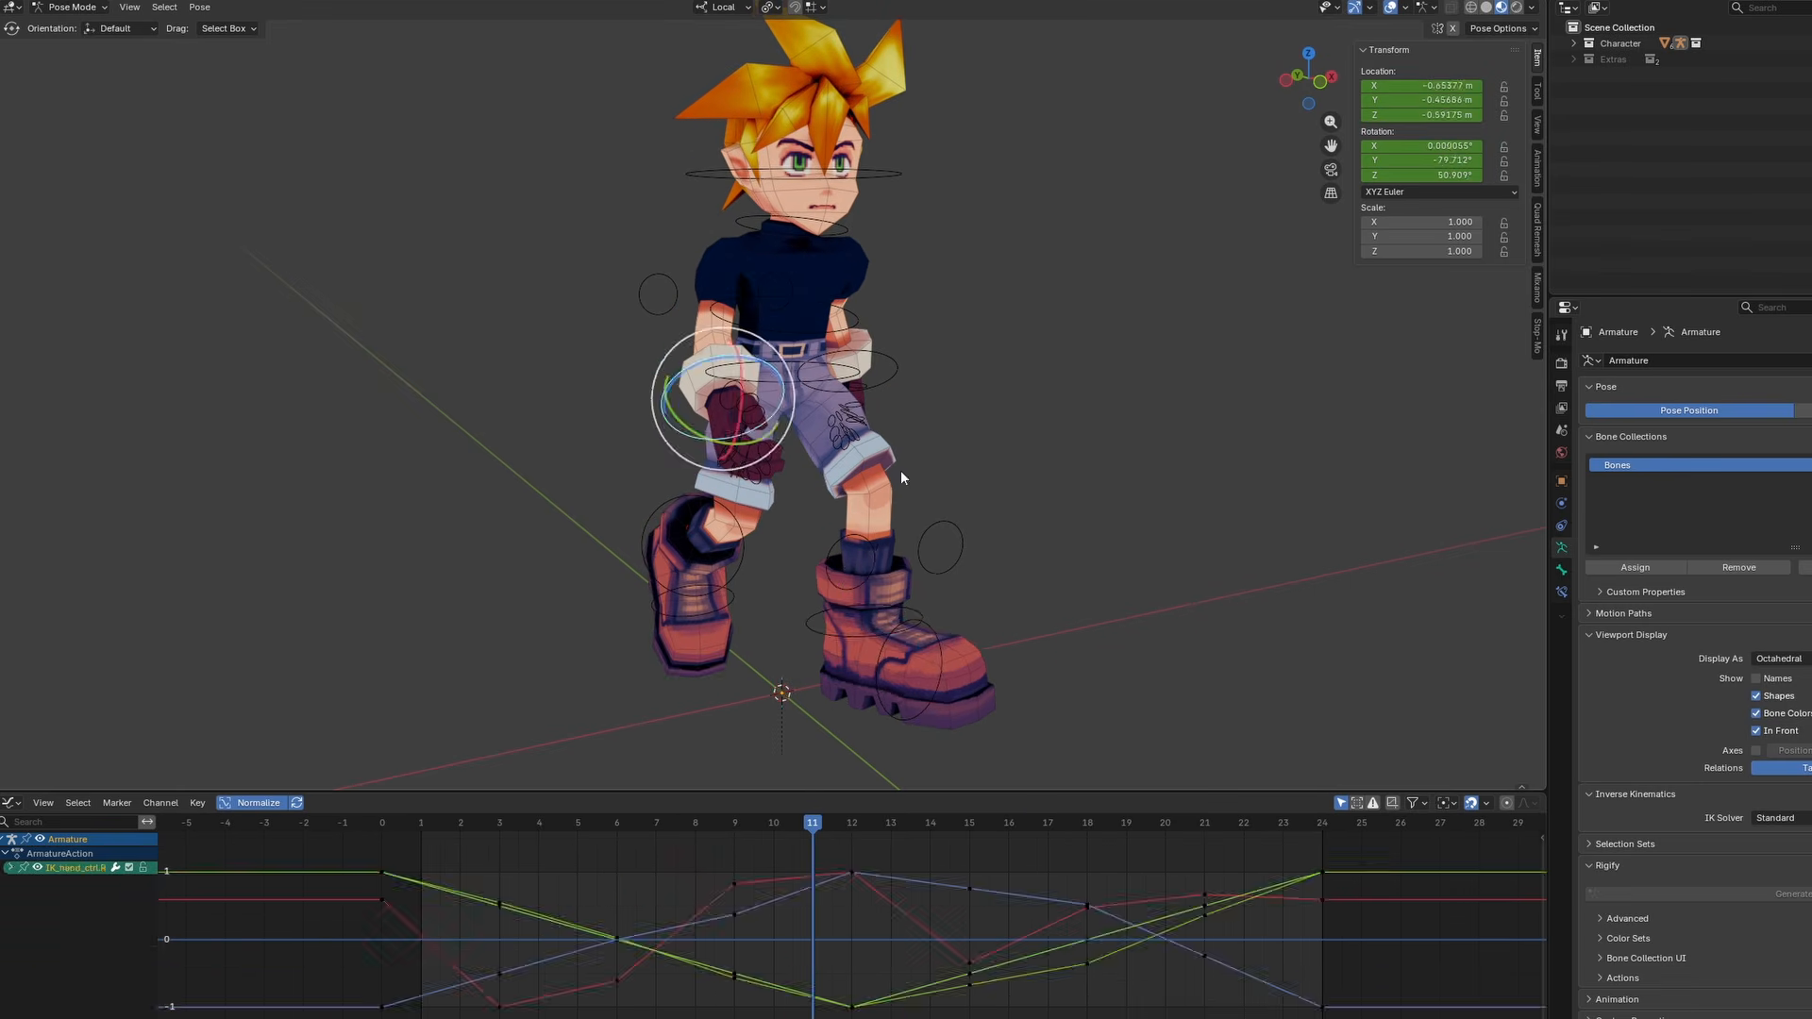
click(898, 613)
drag(812, 823, 851, 825)
click(58, 883)
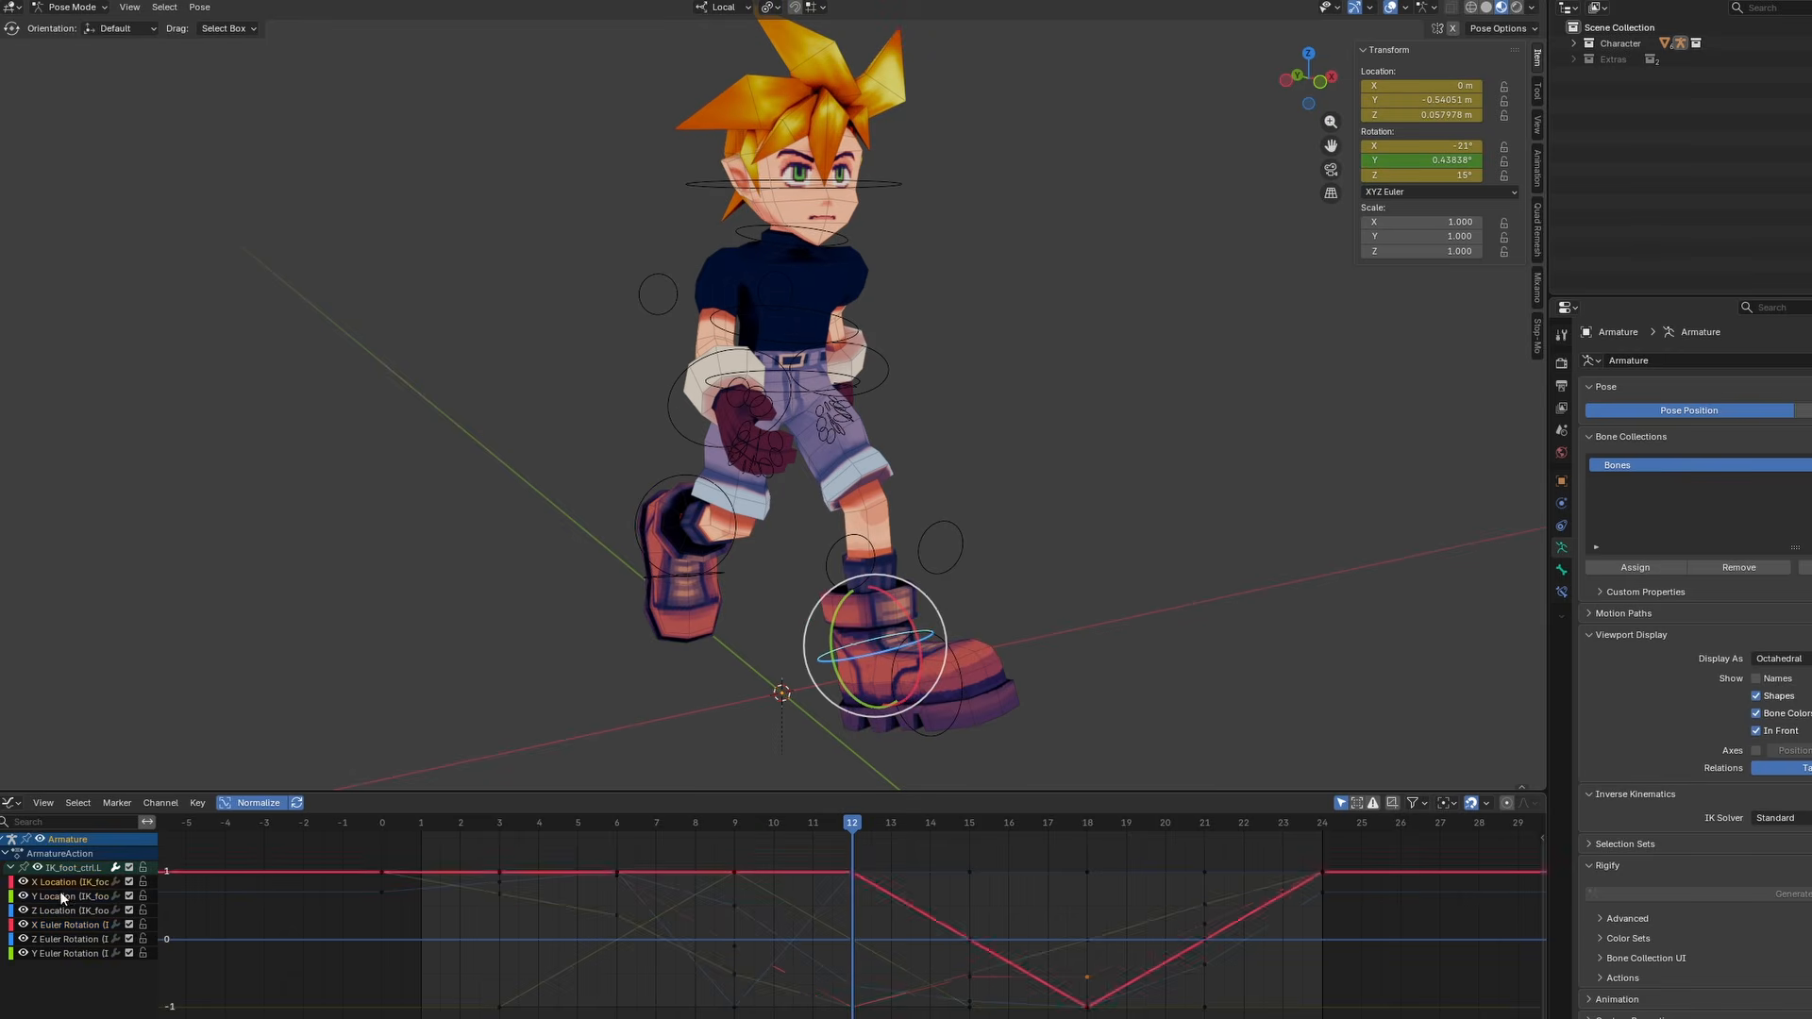
click(615, 918)
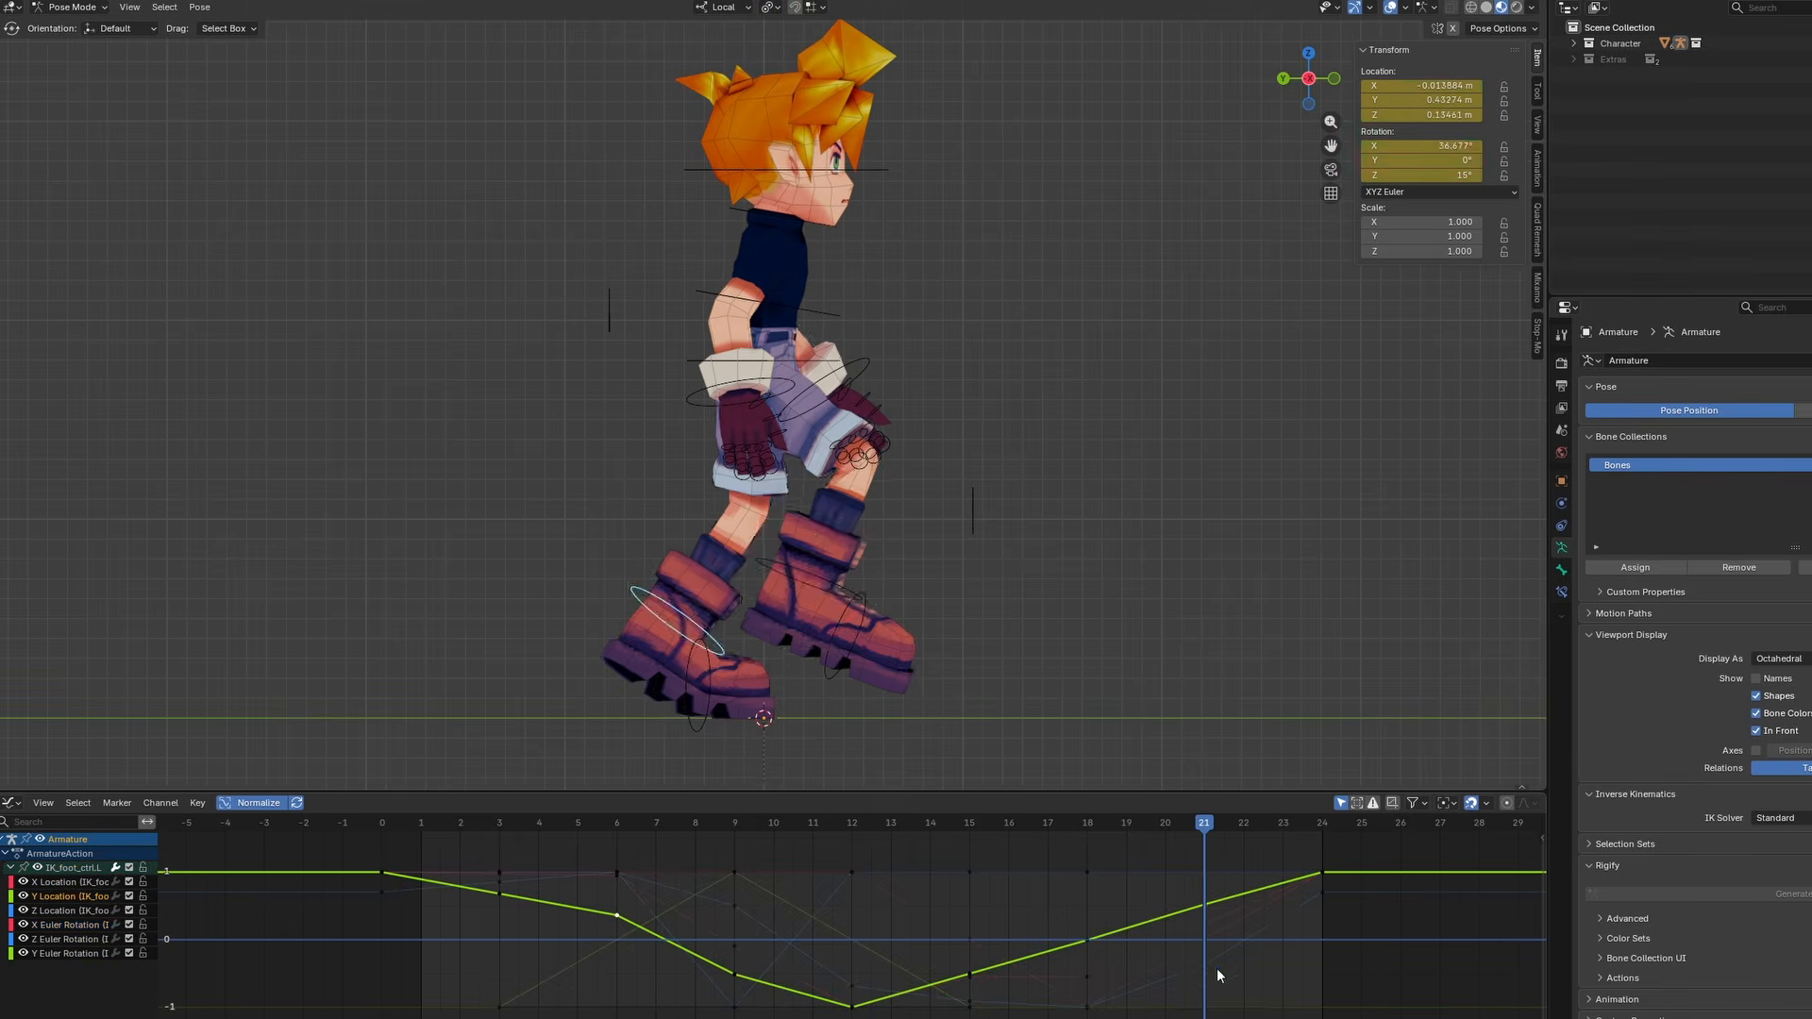
click(830, 566)
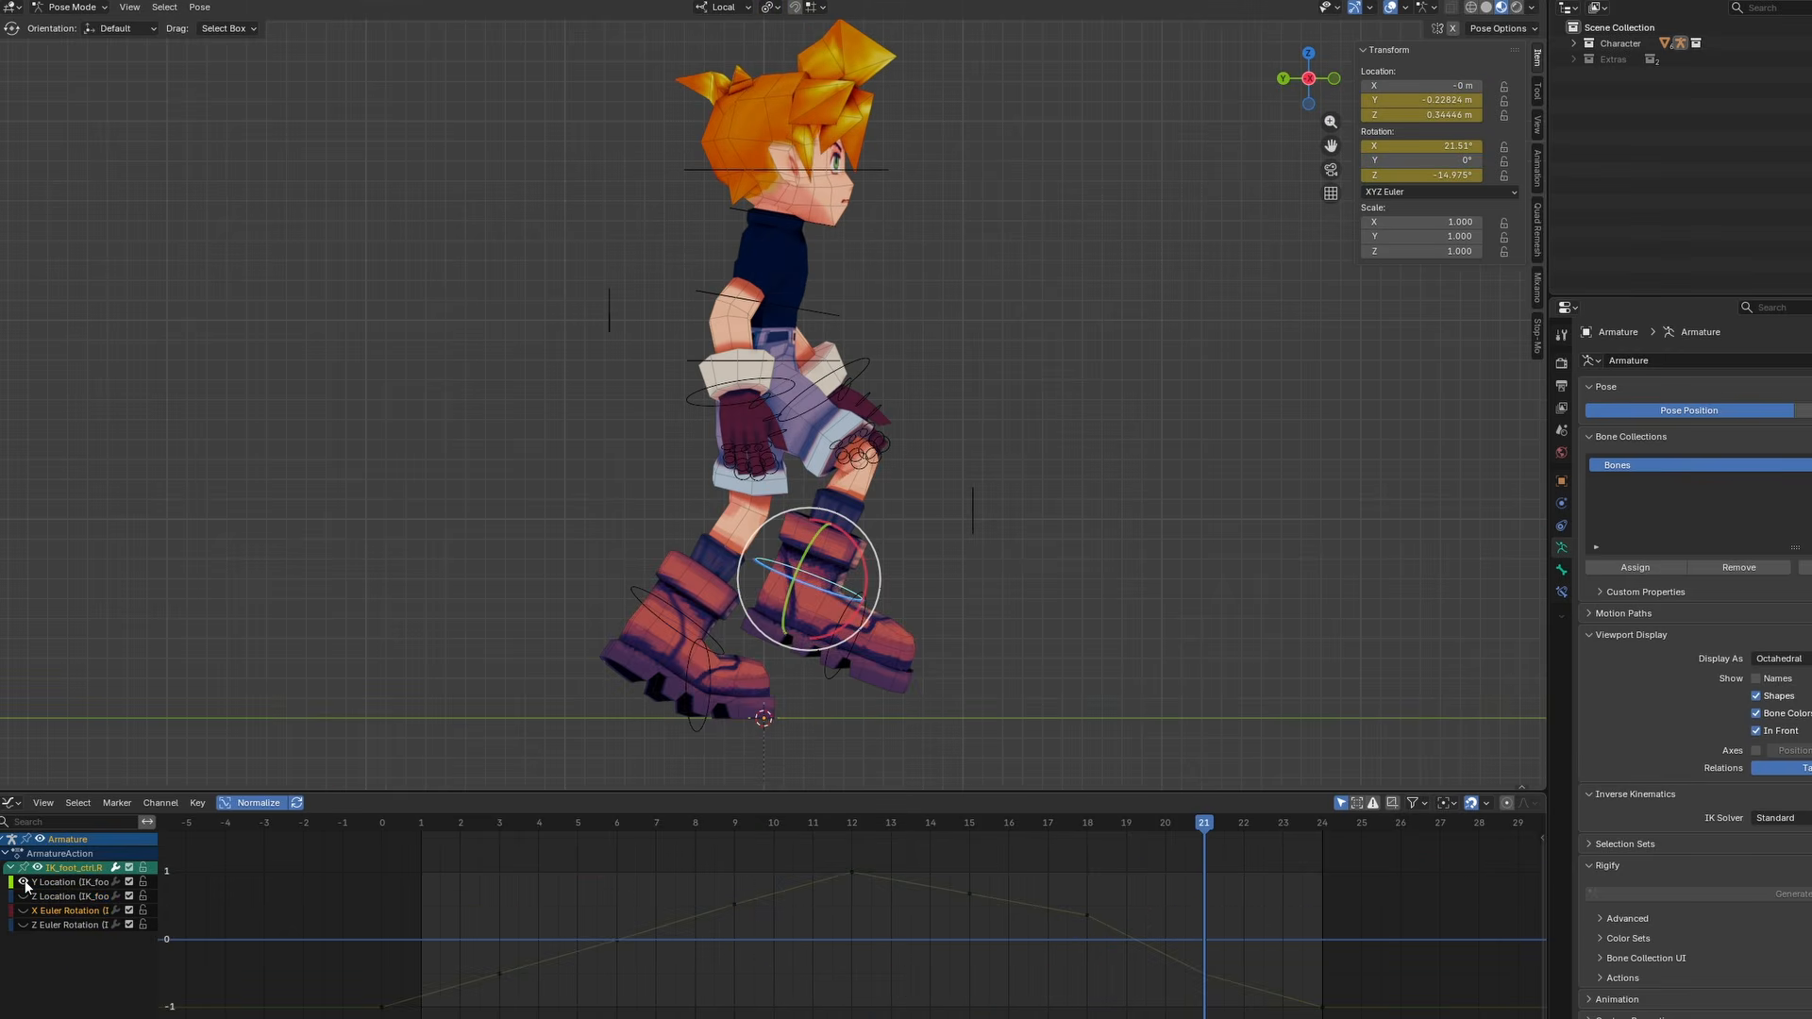
drag(1205, 823, 1059, 823)
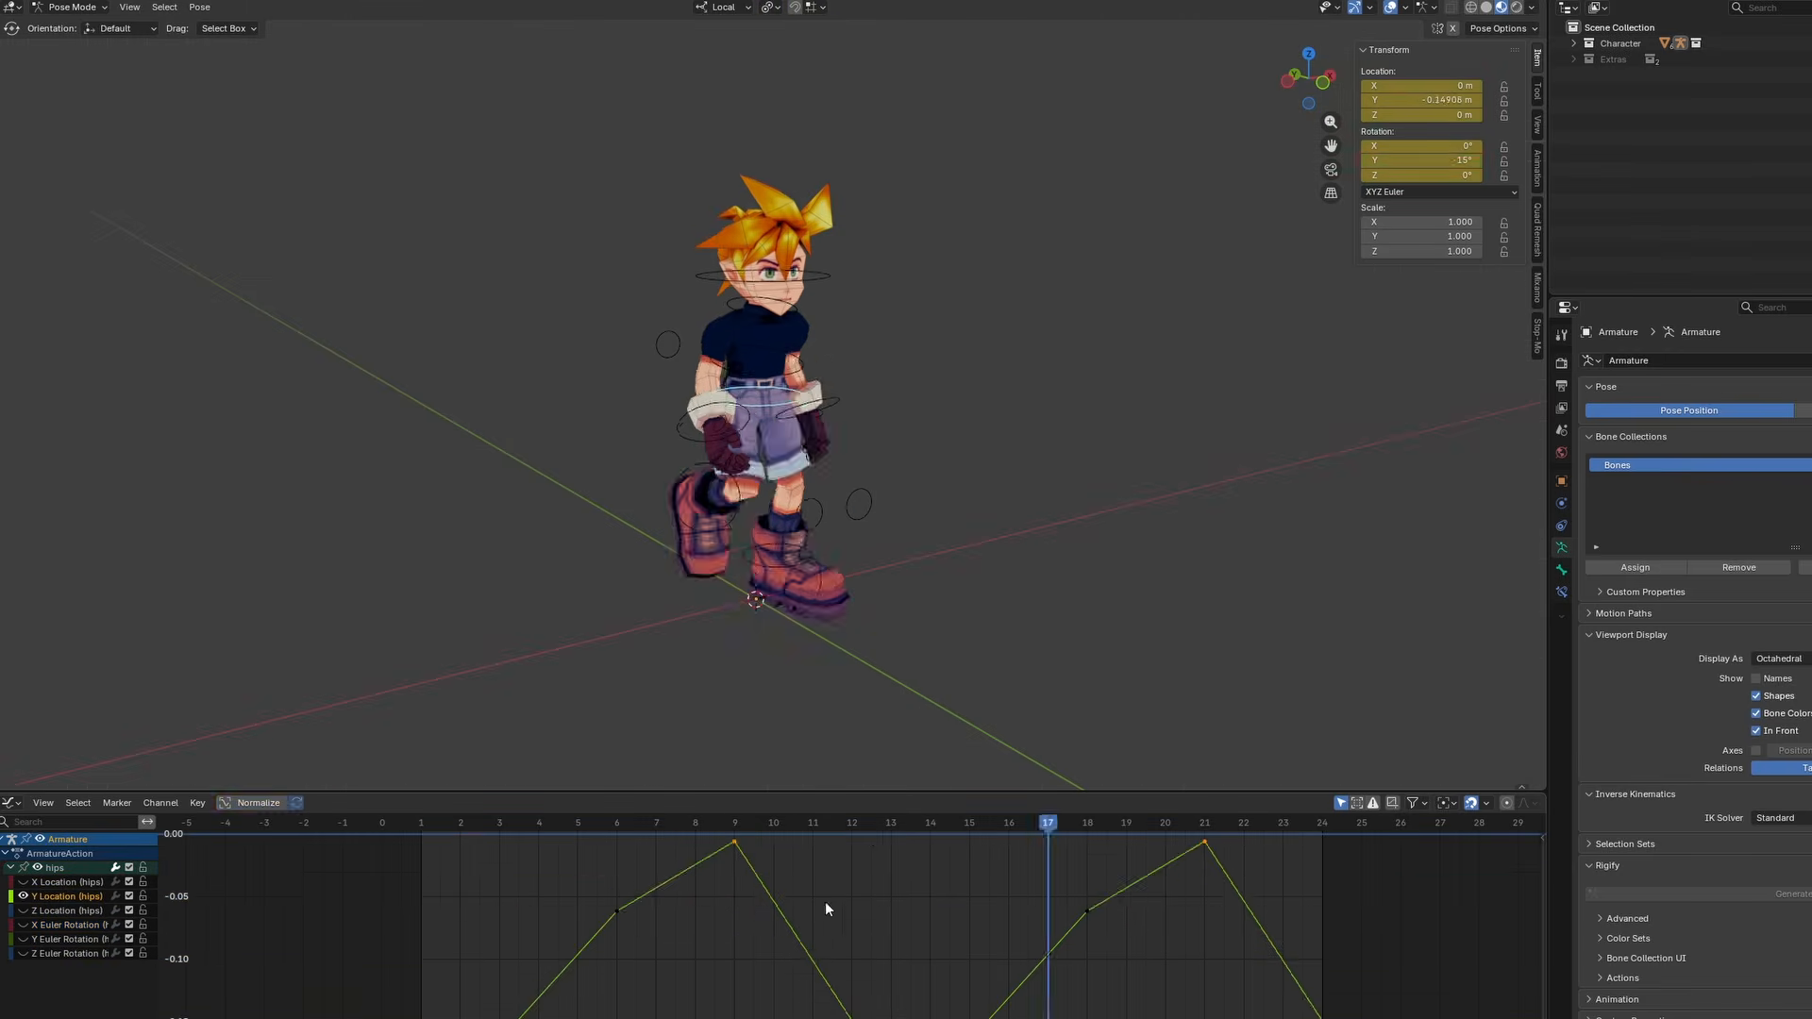
With curve normalization off, lower the hips' Y Location keys on frames 6 and 18 by about 0.018
click(258, 802)
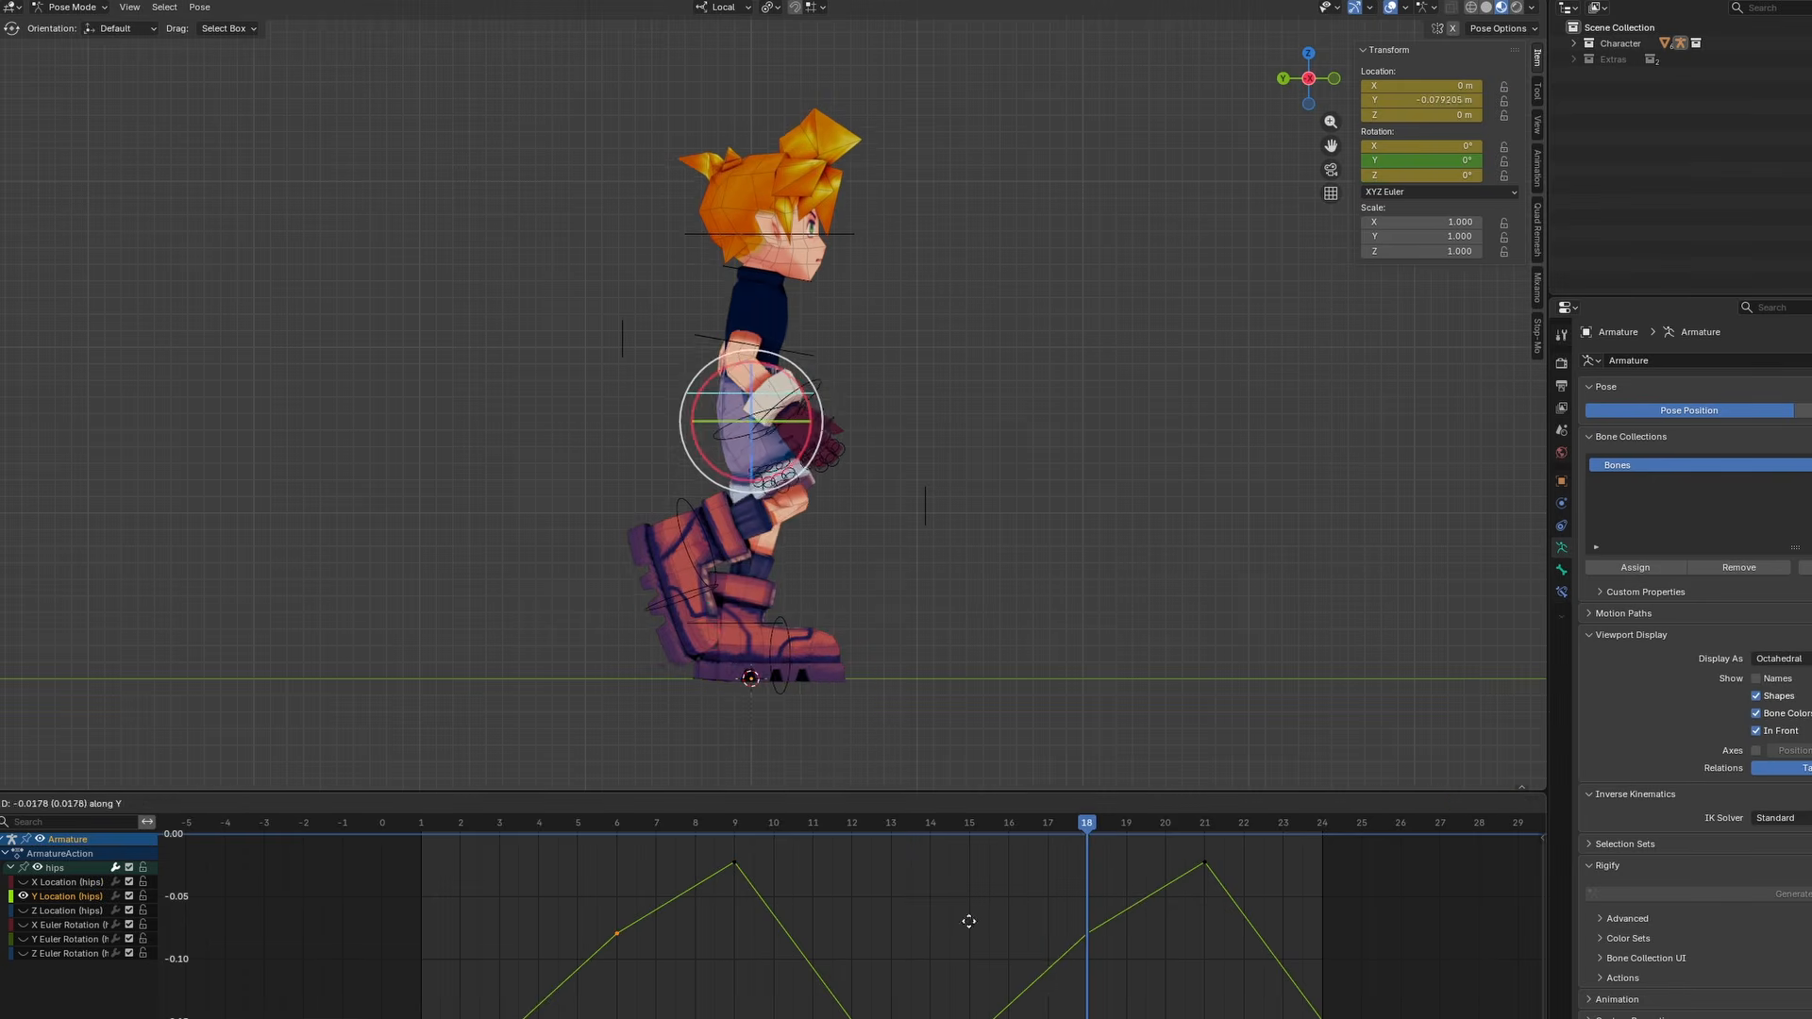
click(854, 828)
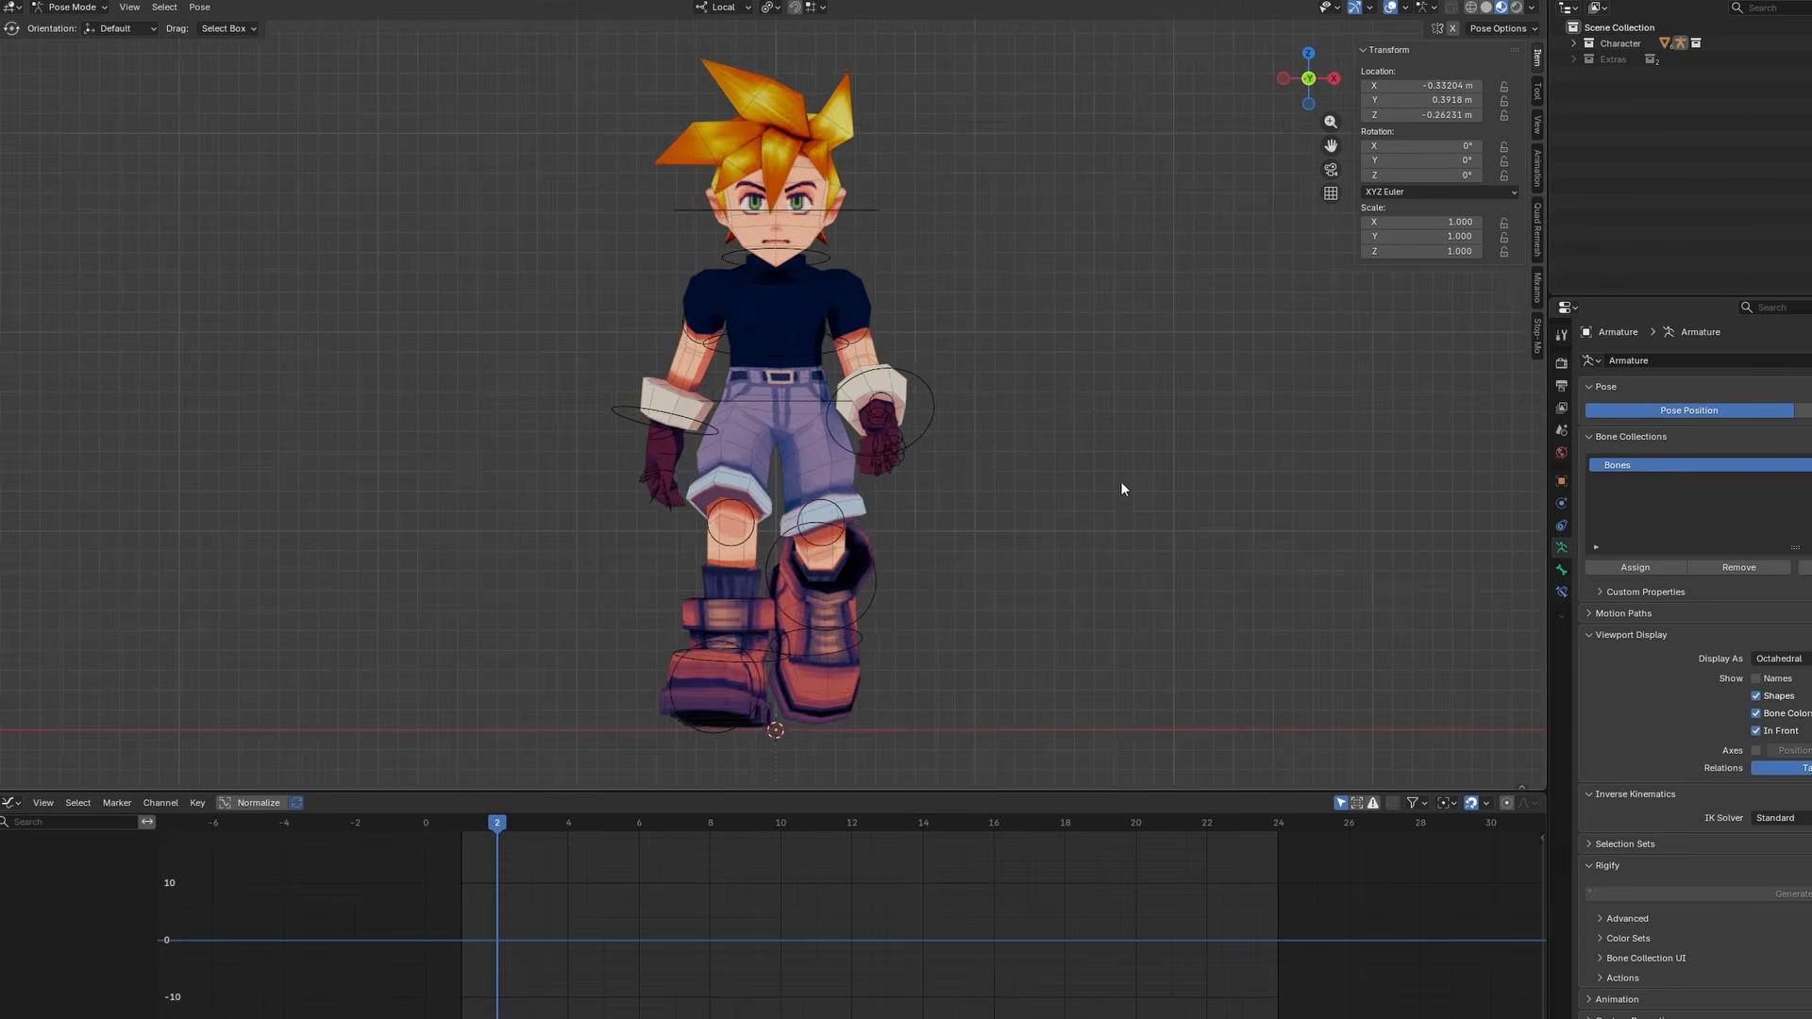
Move the character's left elbow pole outward to about -0.007 m on its local X axis, paste the pose mirrored, and play back the cycle
scroll(1119, 482, up, 2)
middle_drag(1117, 480, 1020, 478)
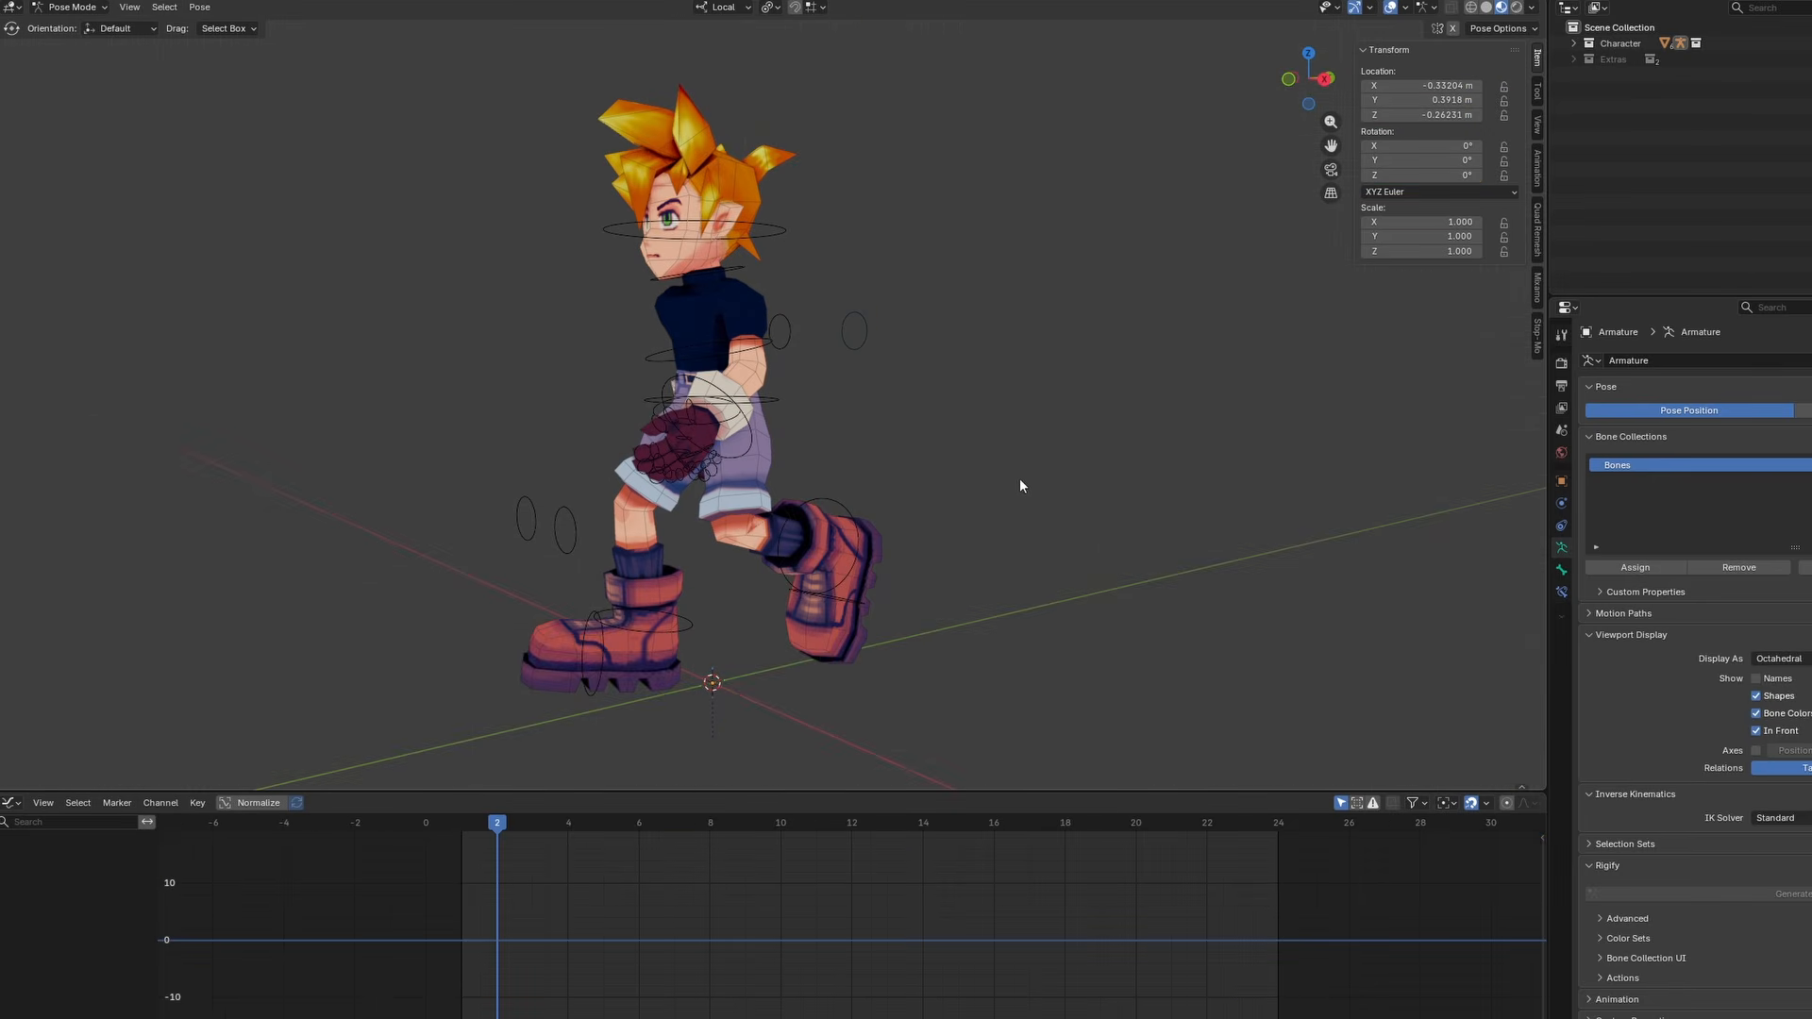
click(870, 336)
click(1288, 79)
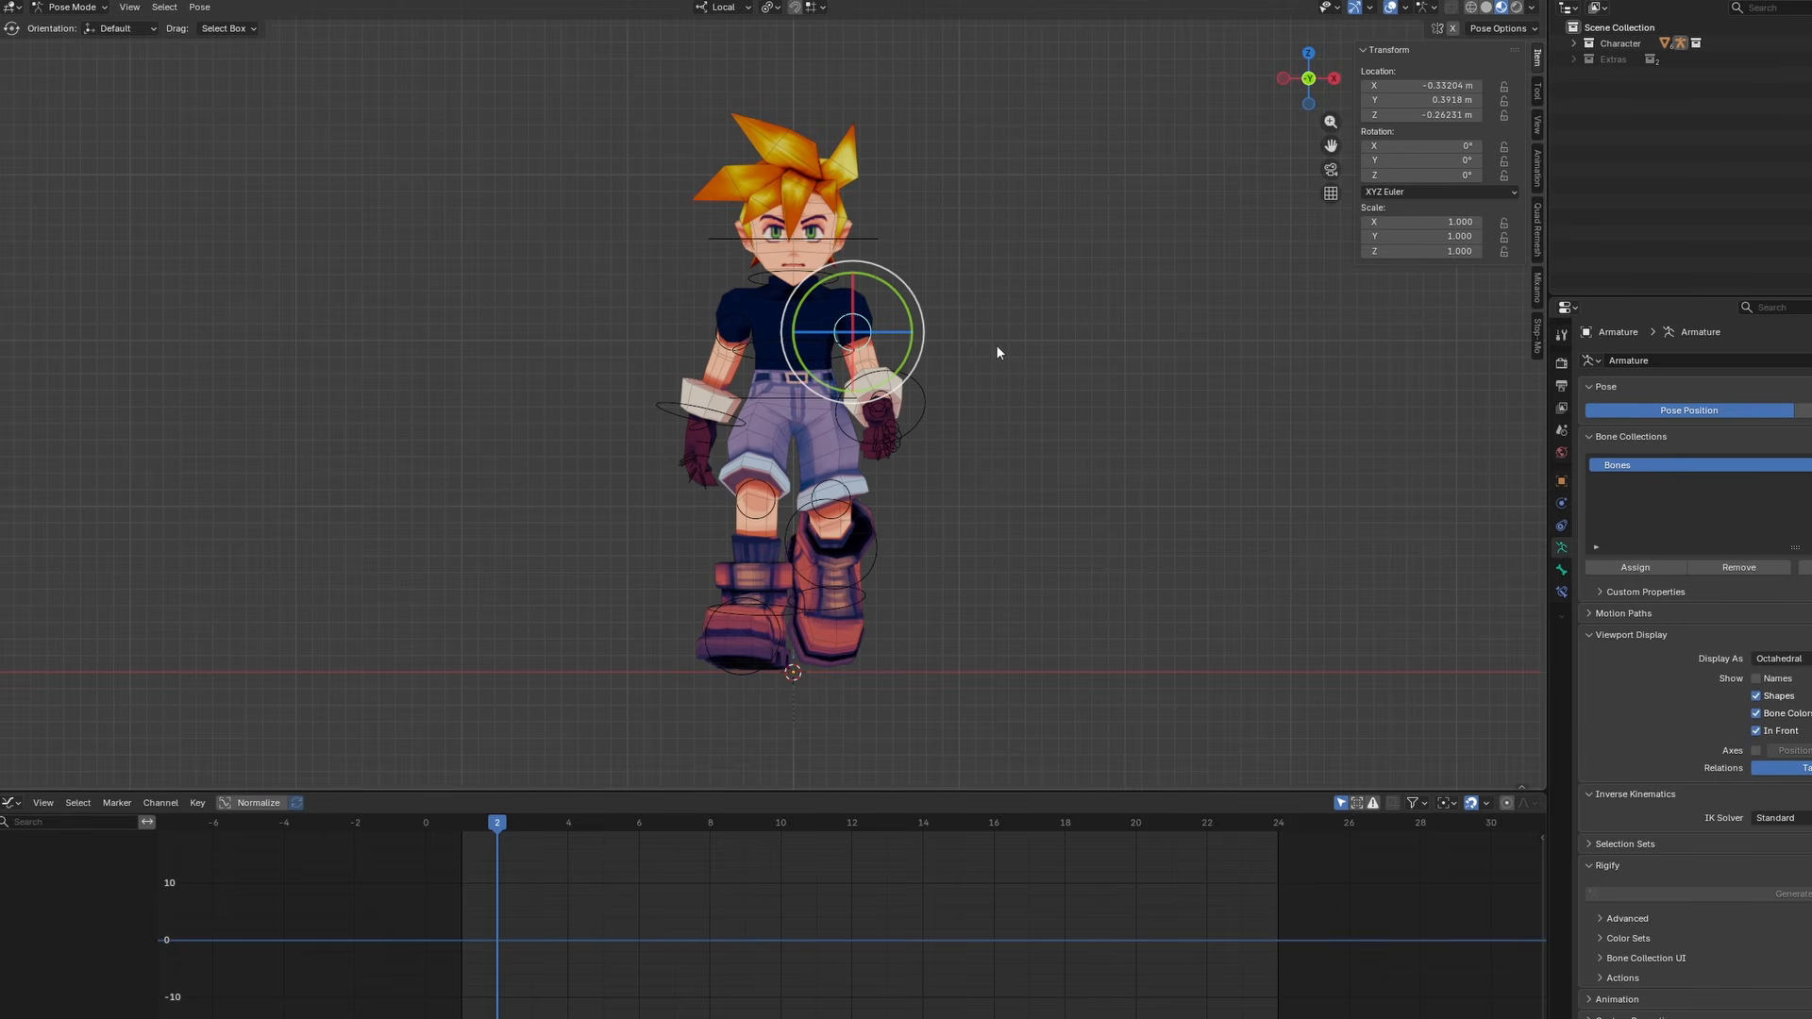
key(g)
key(x)
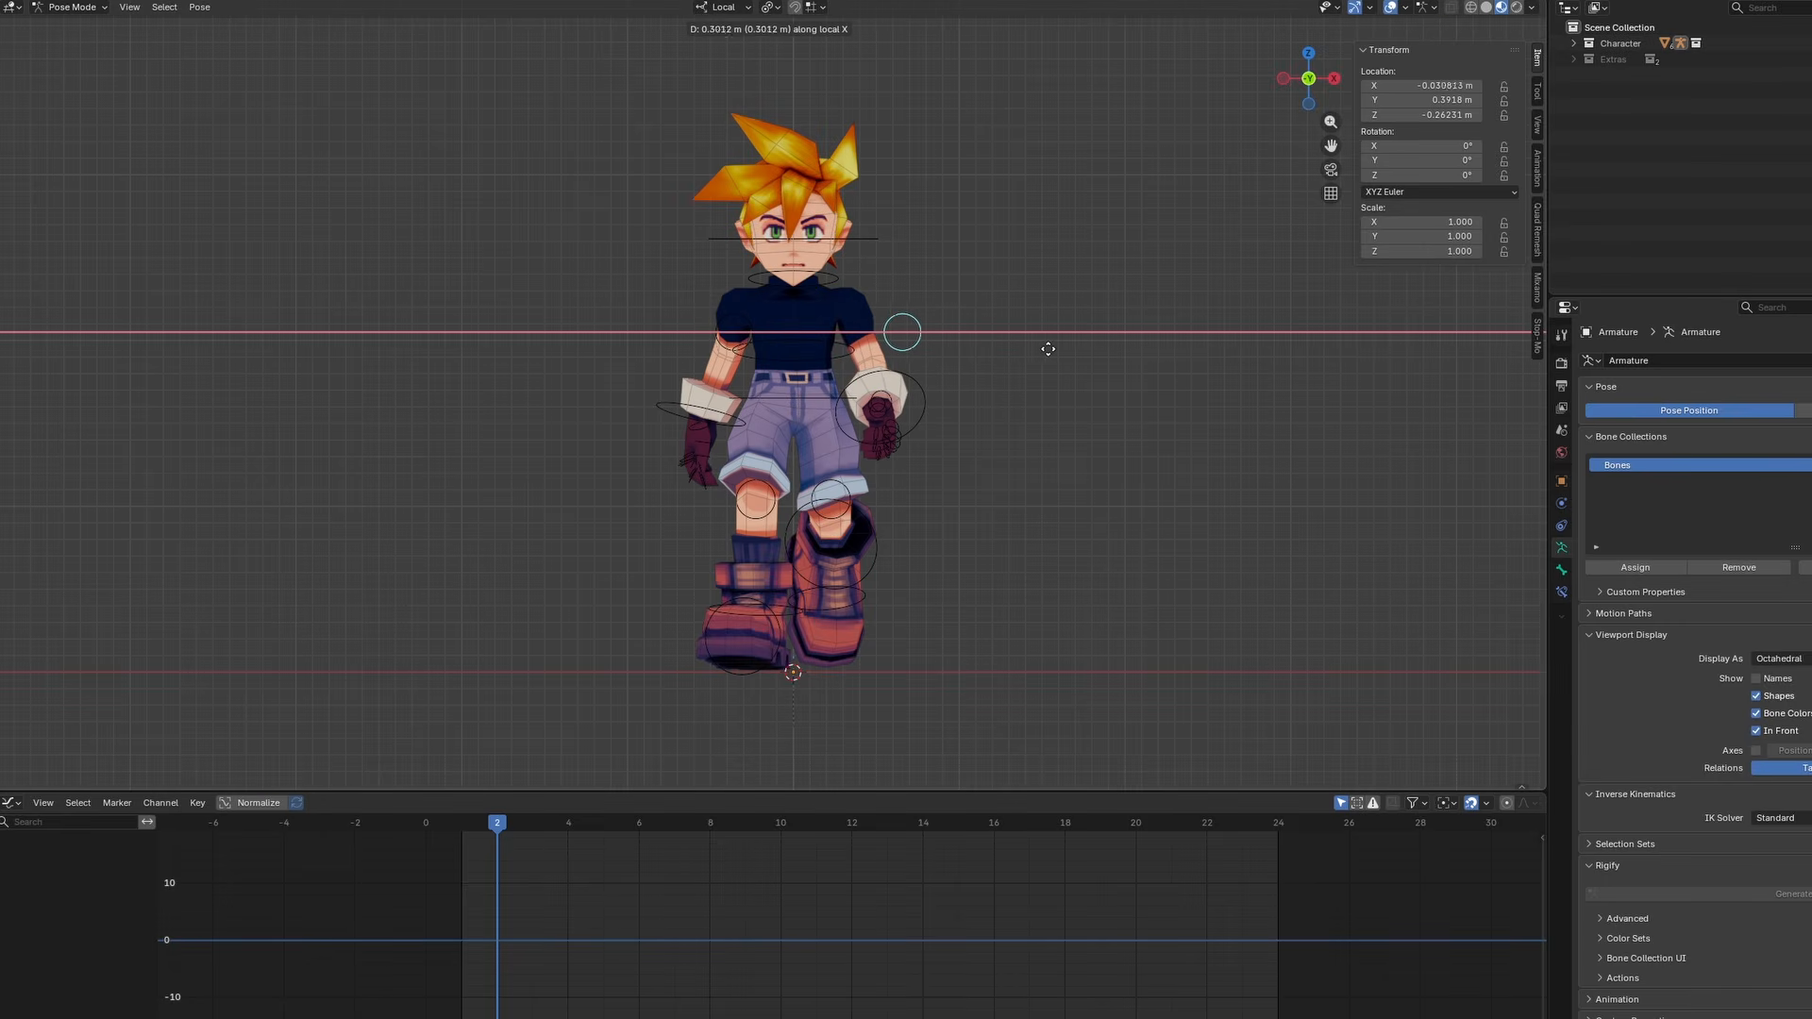
click(1050, 349)
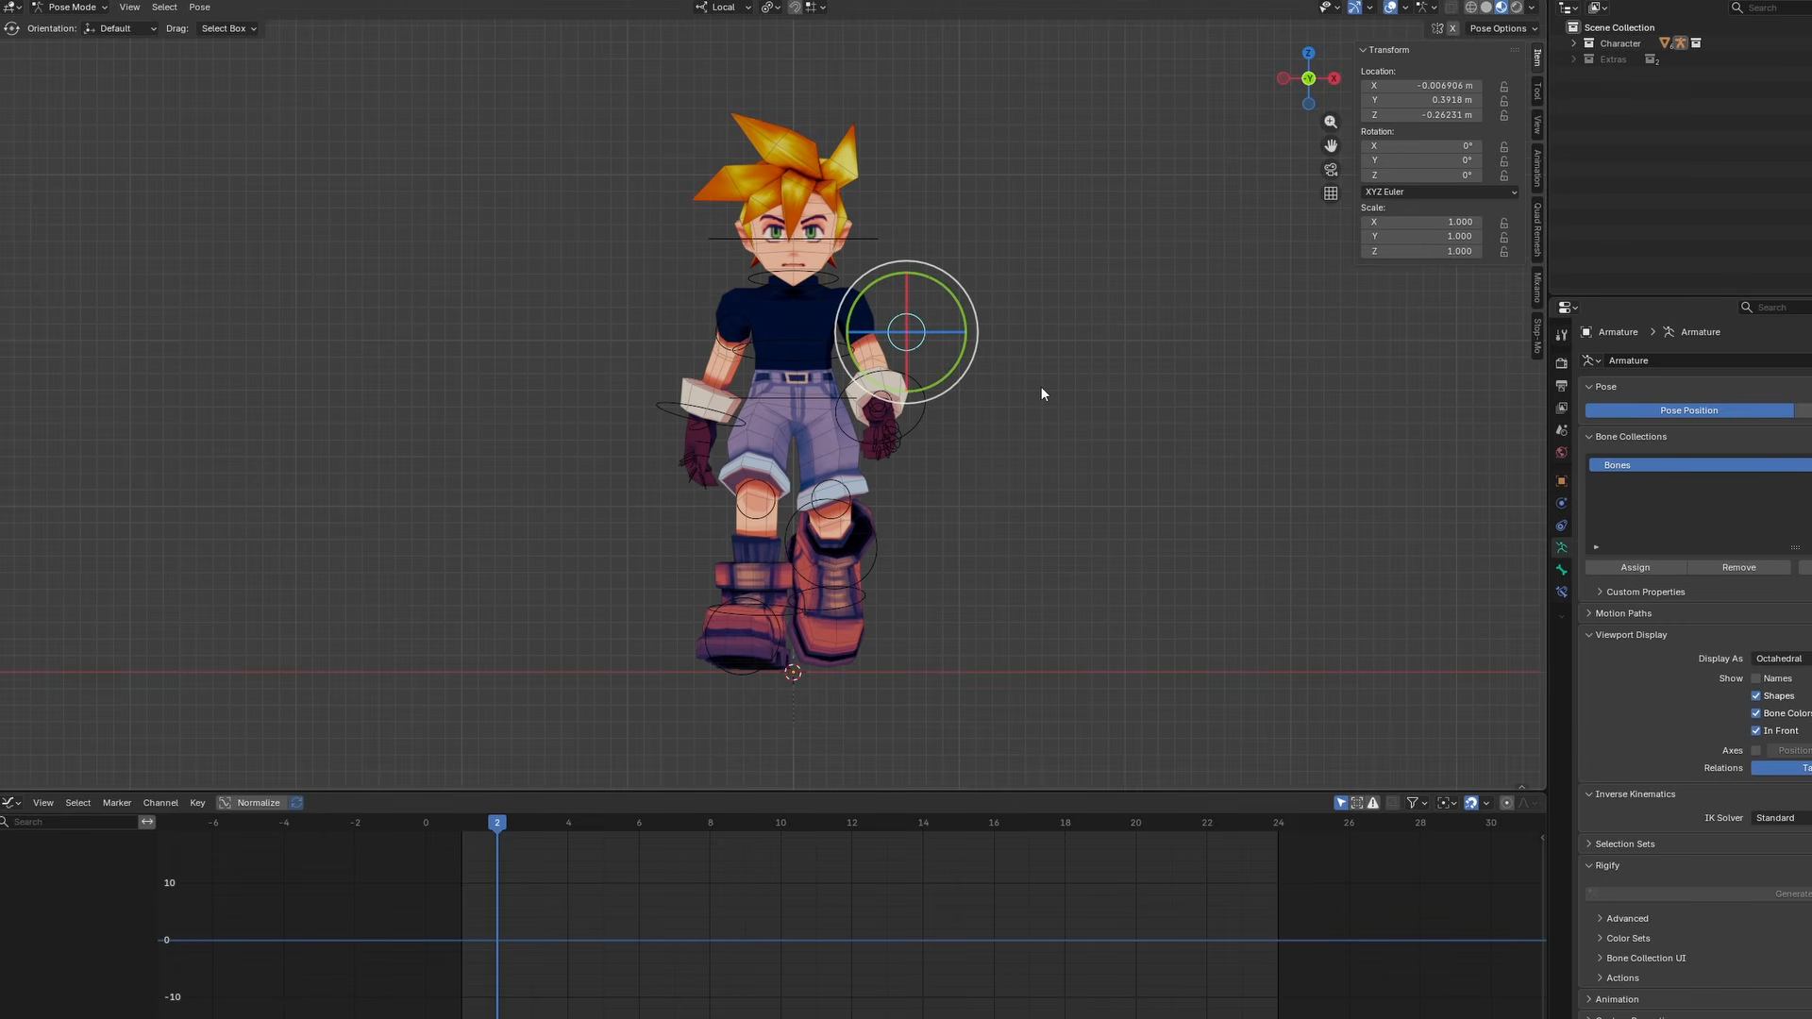
key(ctrl+shift+v)
key(space)
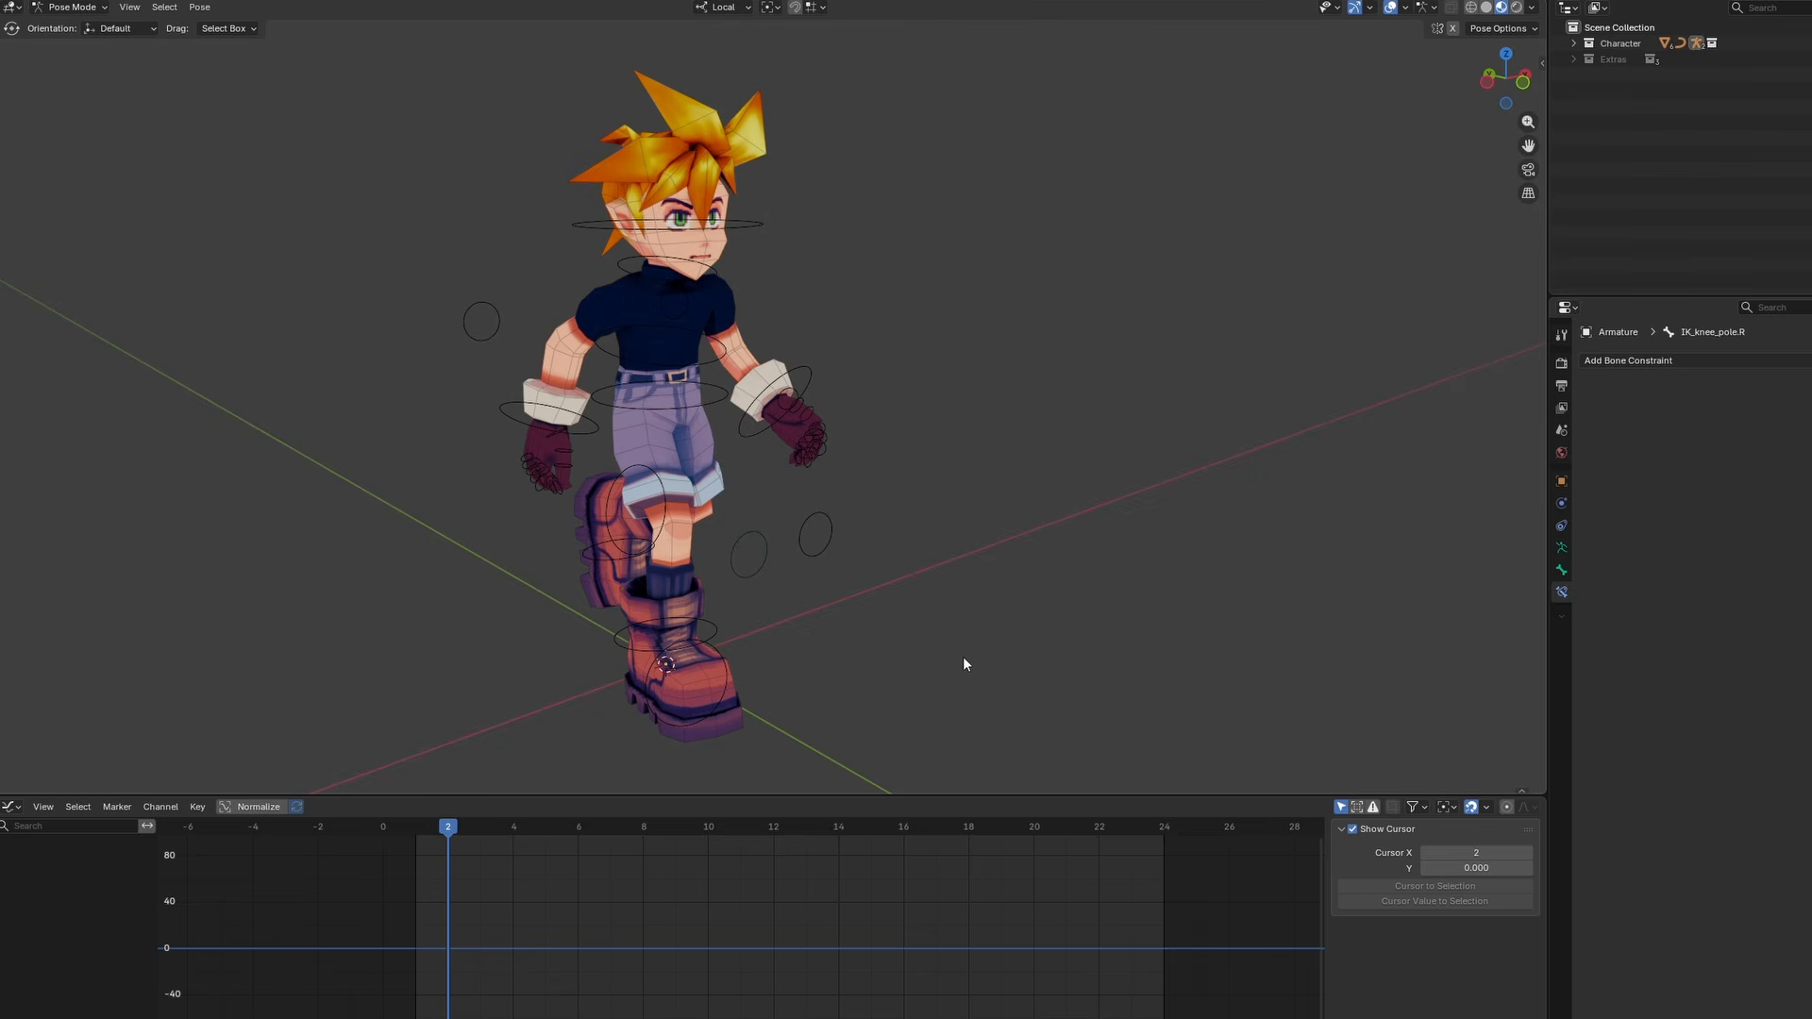
Add a Cycles modifier to the animation curves of all the rig's controls and check it on the left foot control's channels
click(828, 530)
key(a)
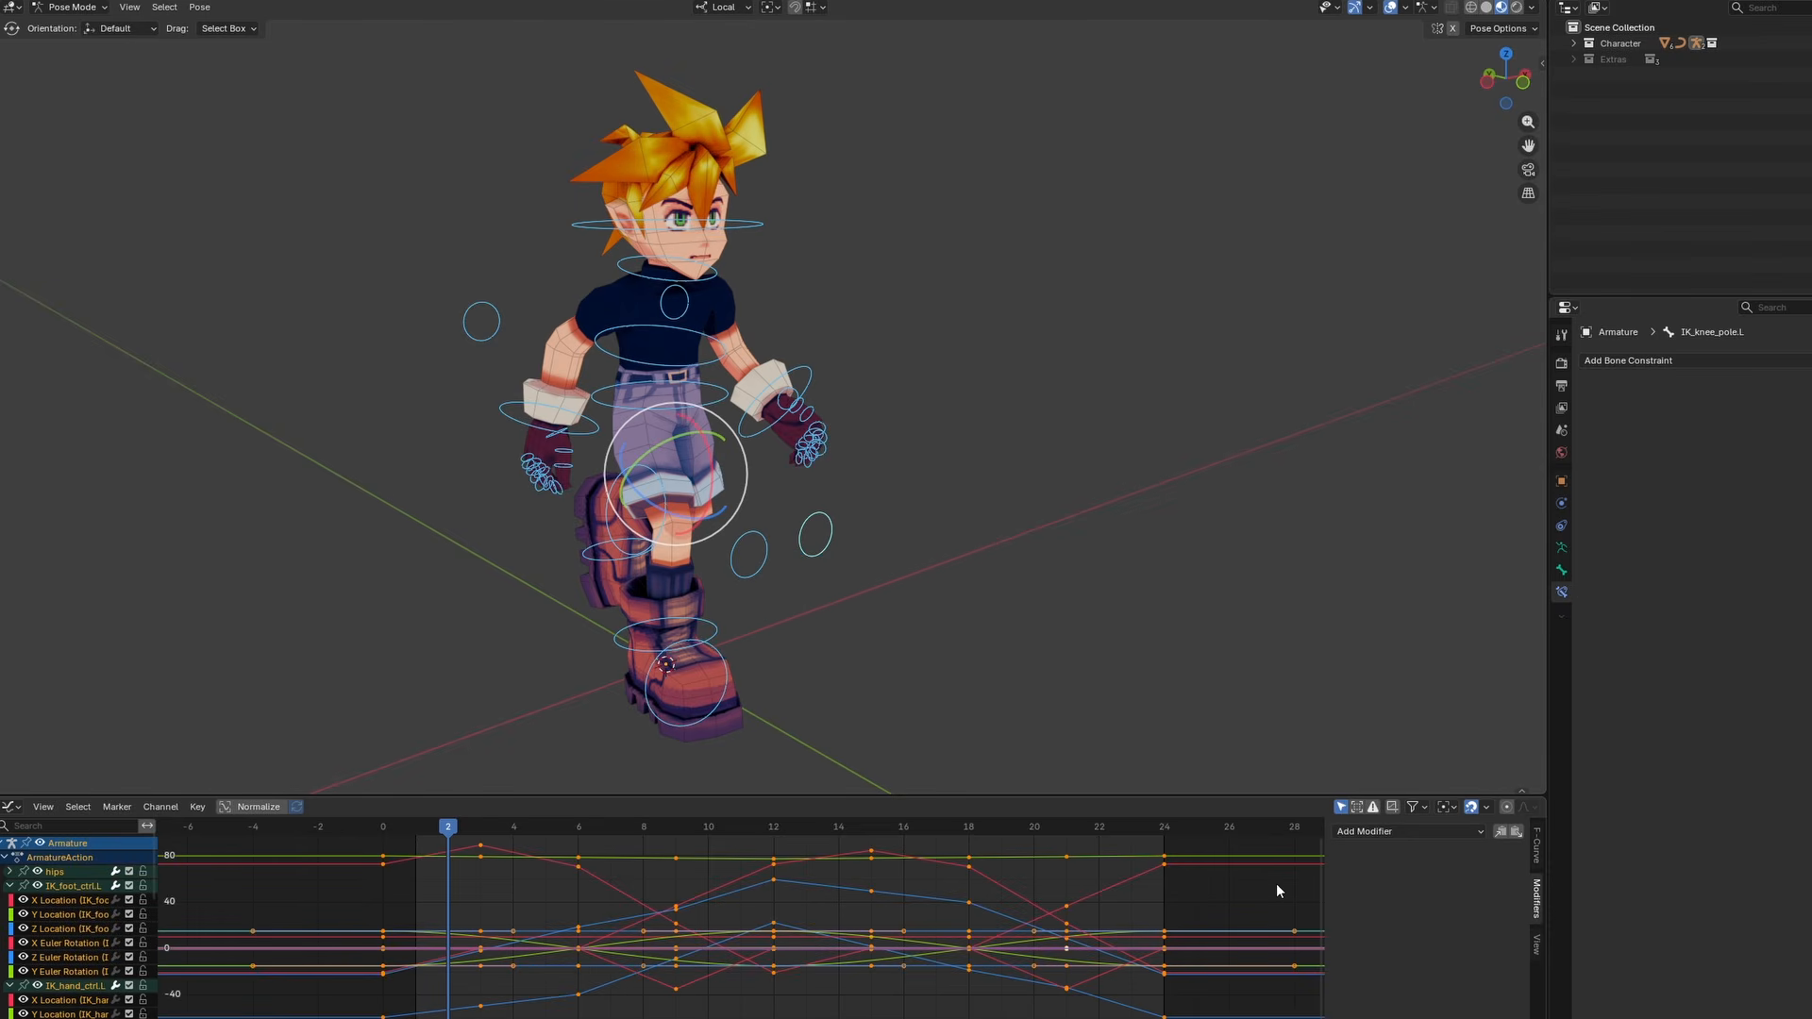
click(1432, 832)
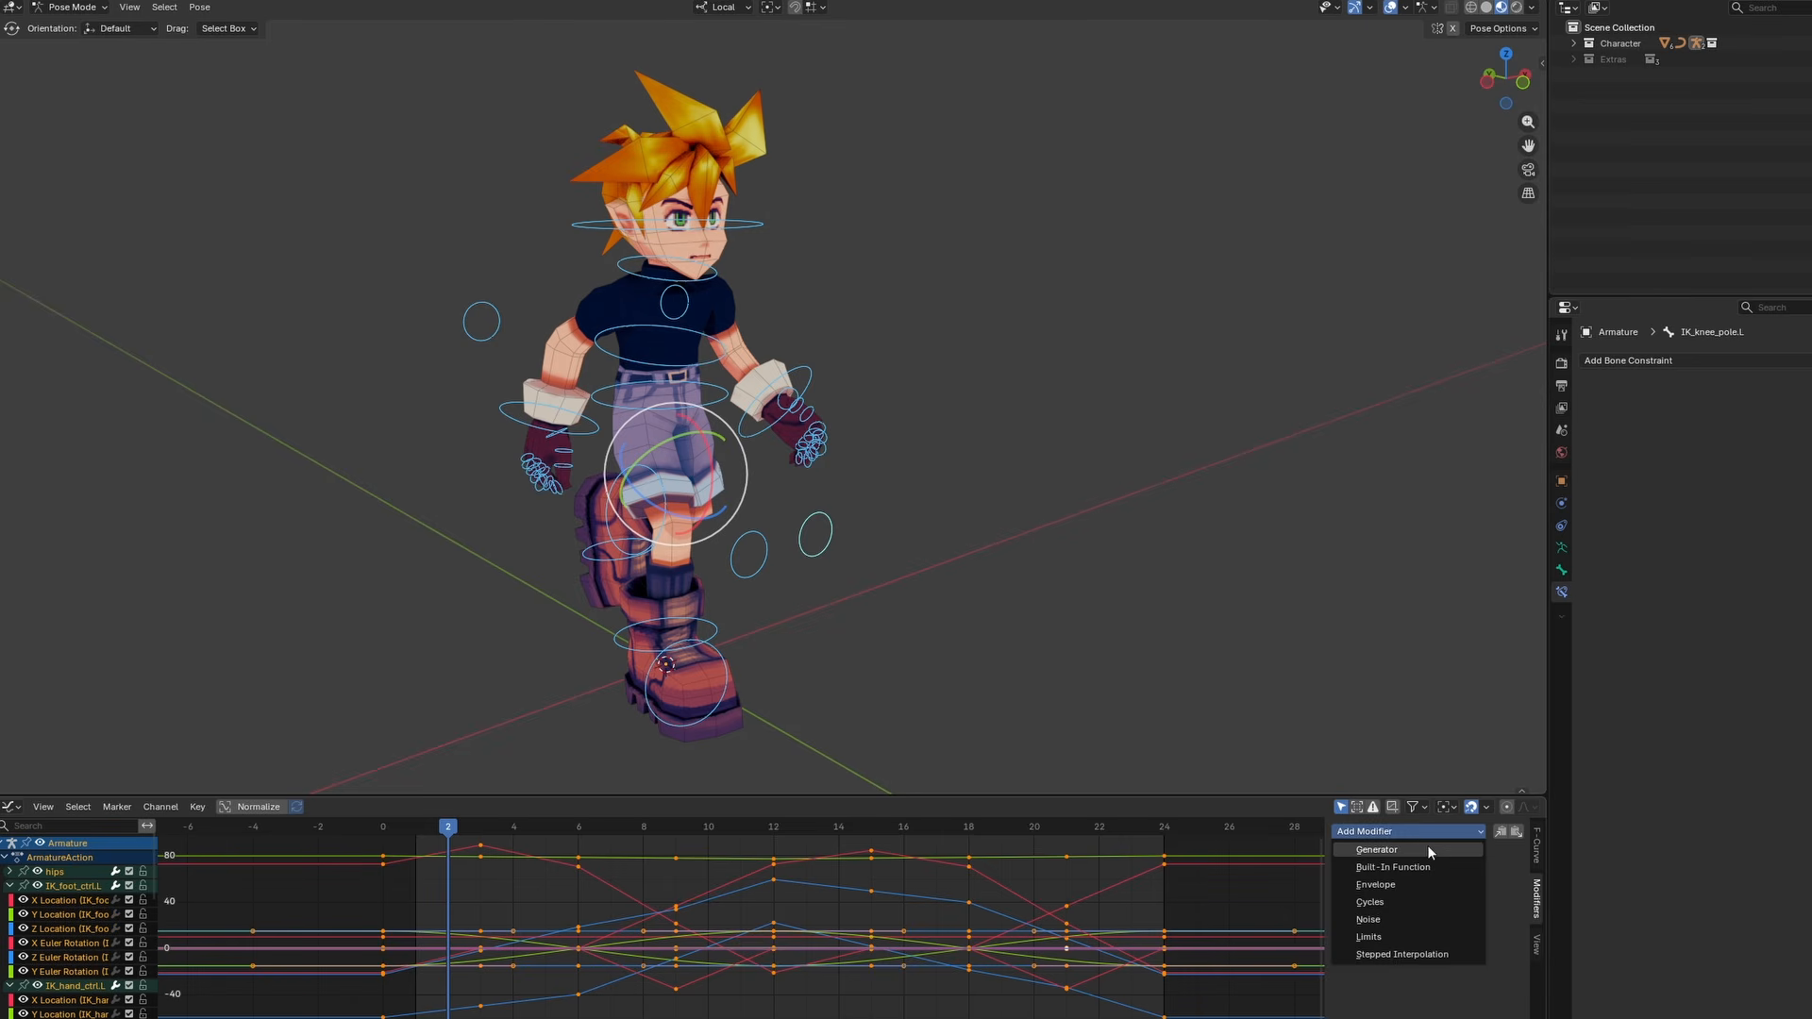
click(1425, 903)
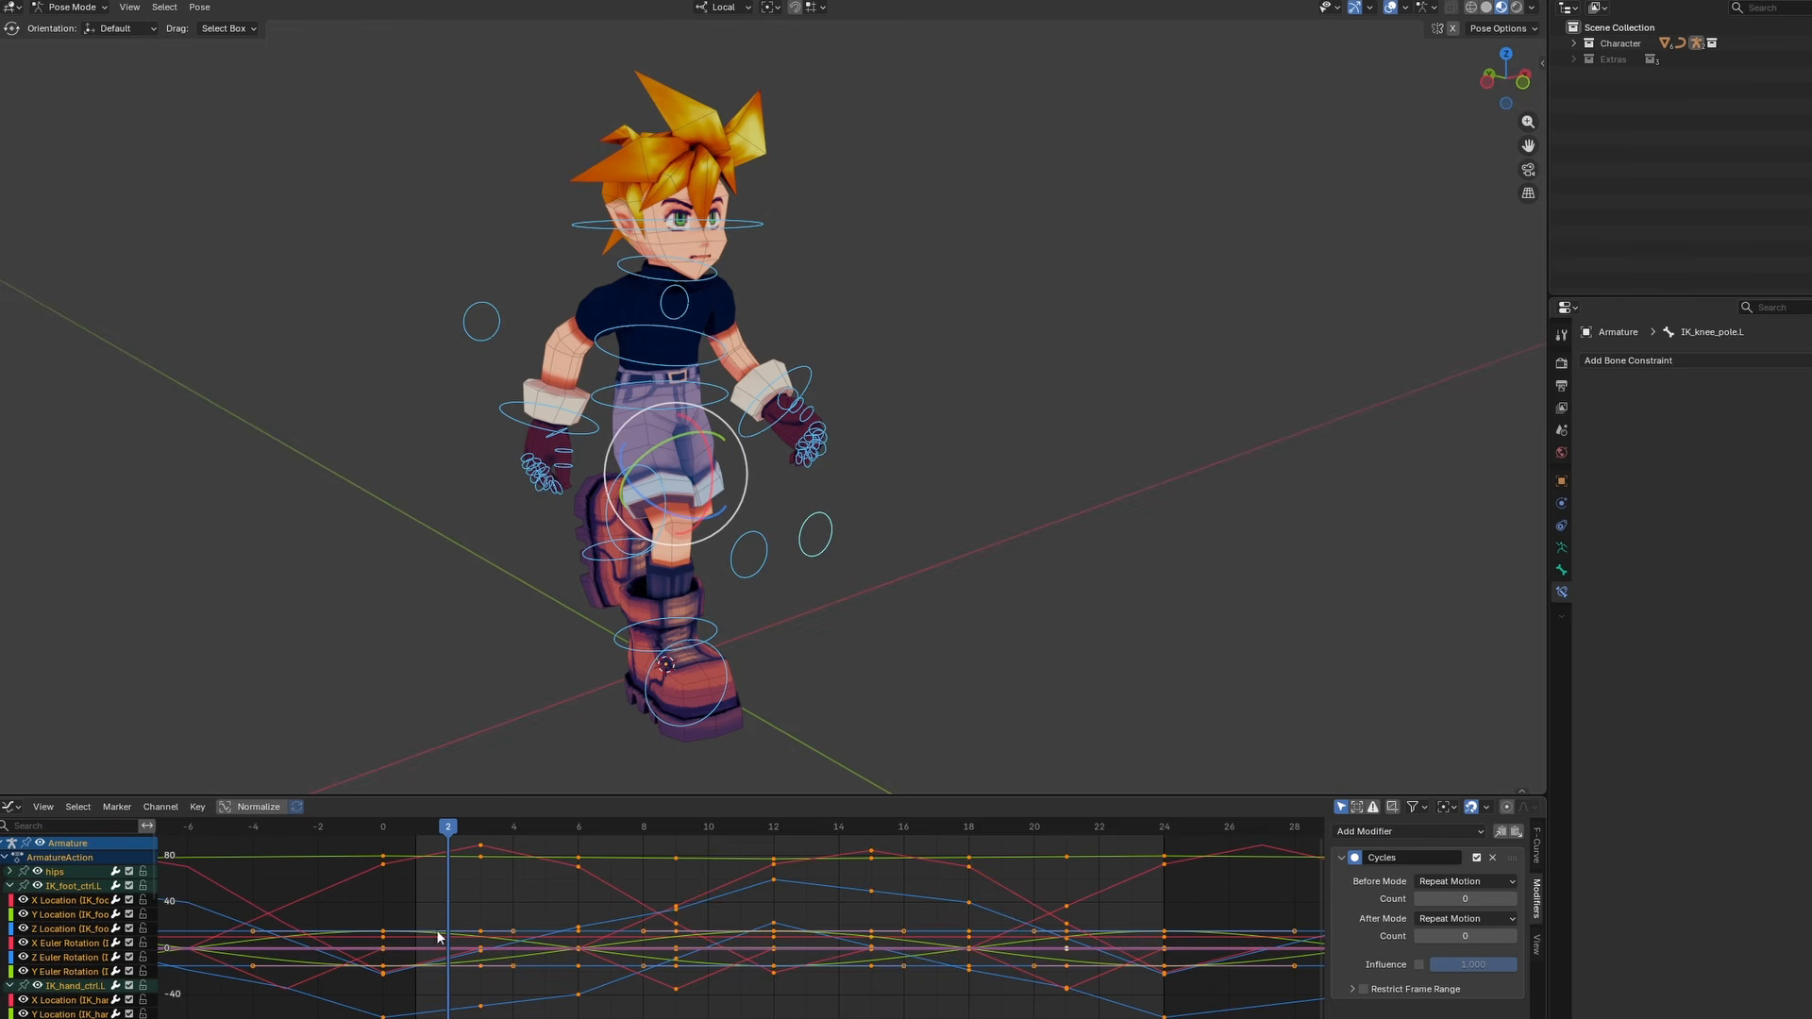
click(72, 932)
click(81, 902)
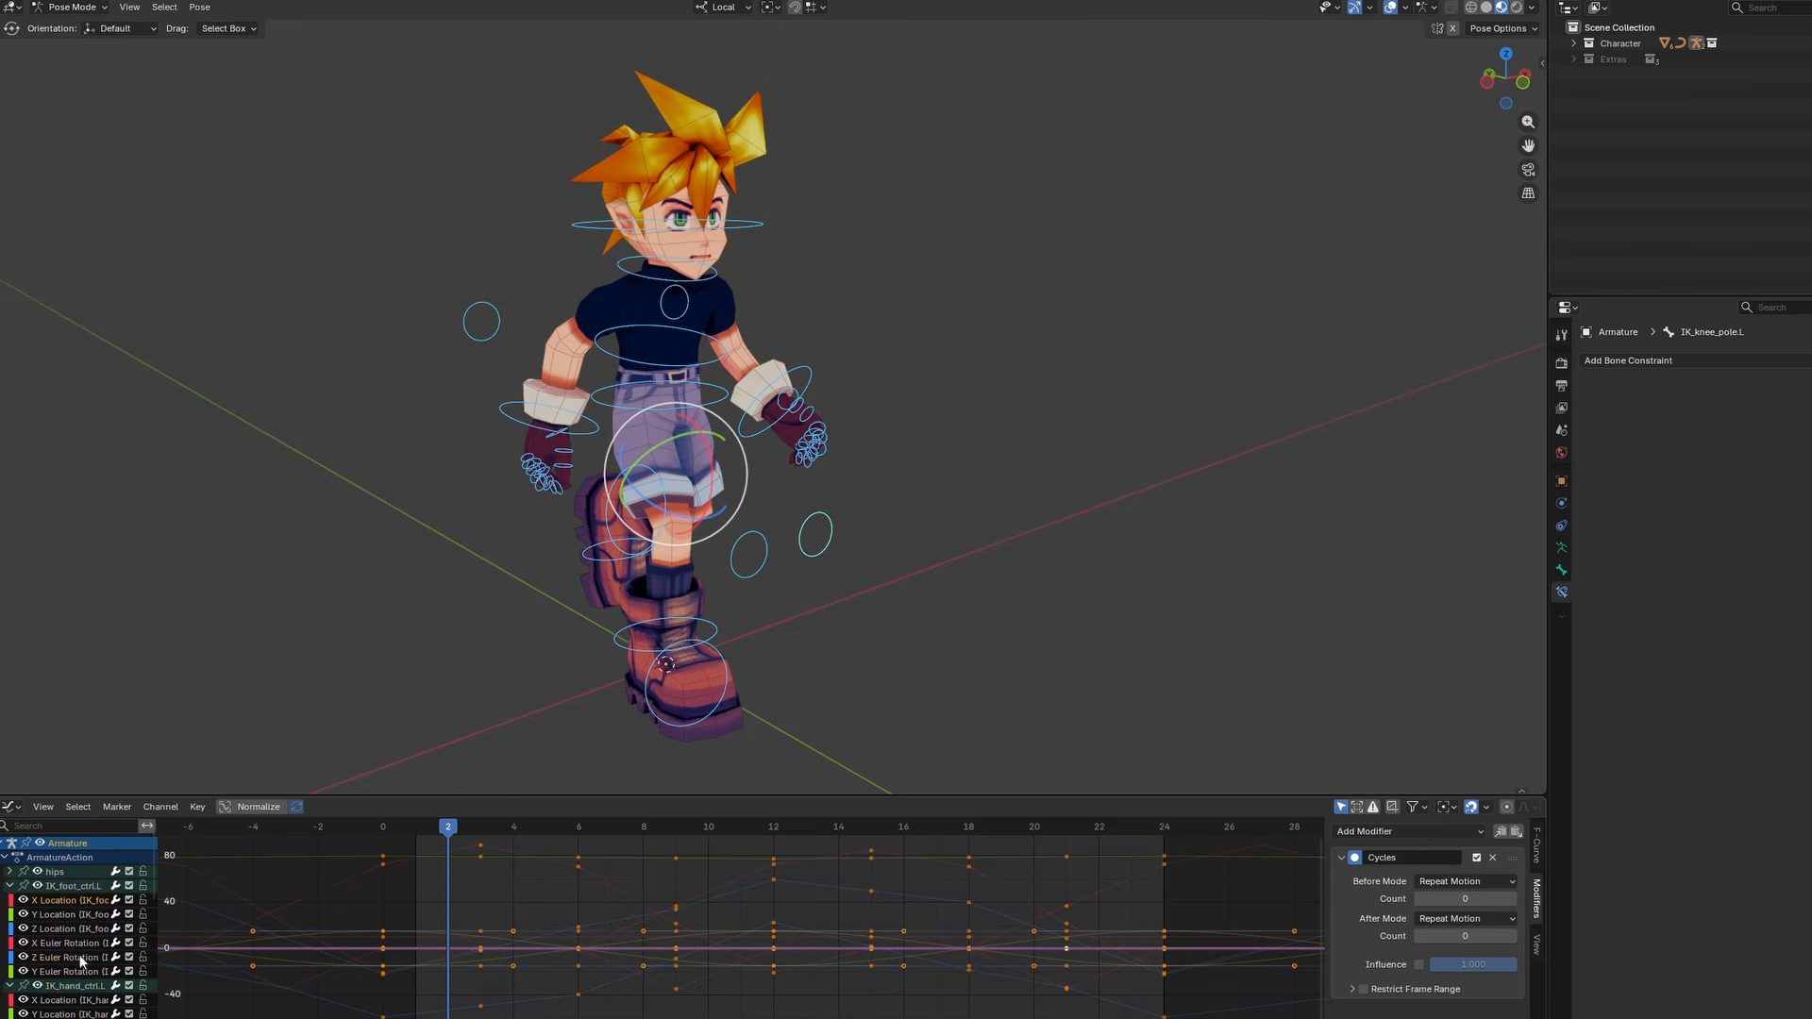
click(81, 958)
click(88, 912)
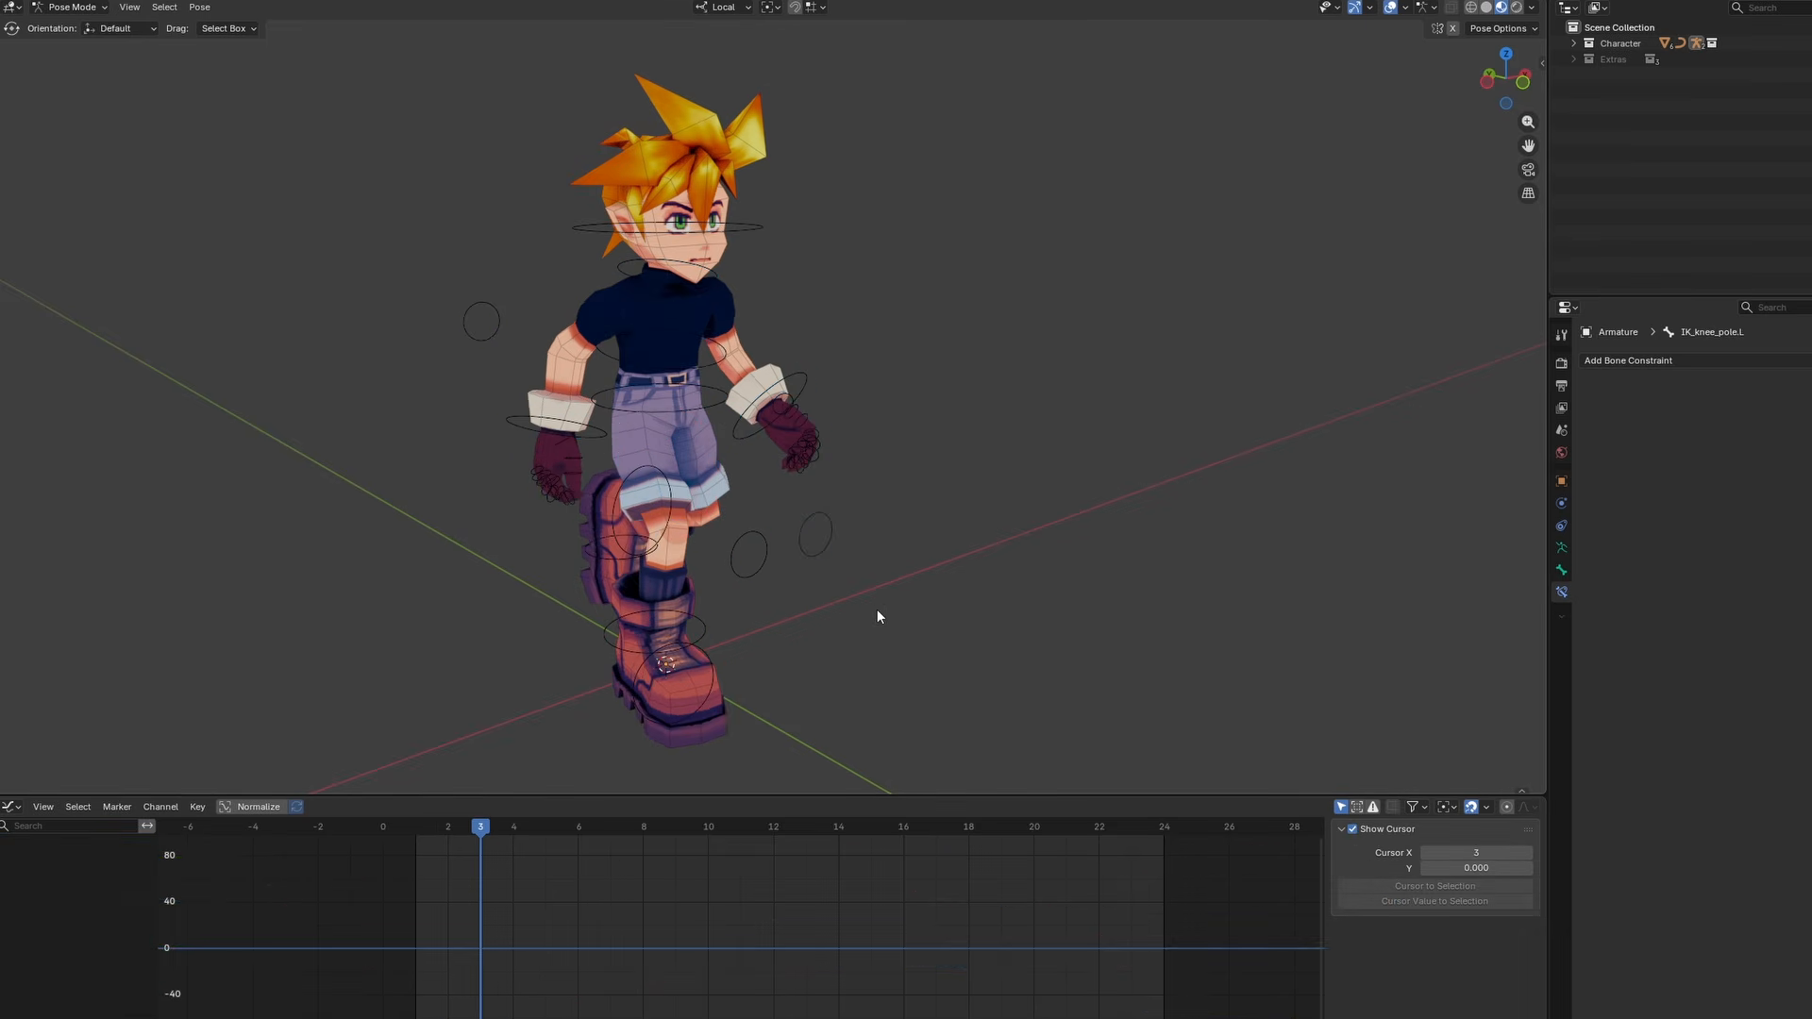
Switch the armature to Object Mode and add a Bézier curve at the origin
key(ctrl+Tab)
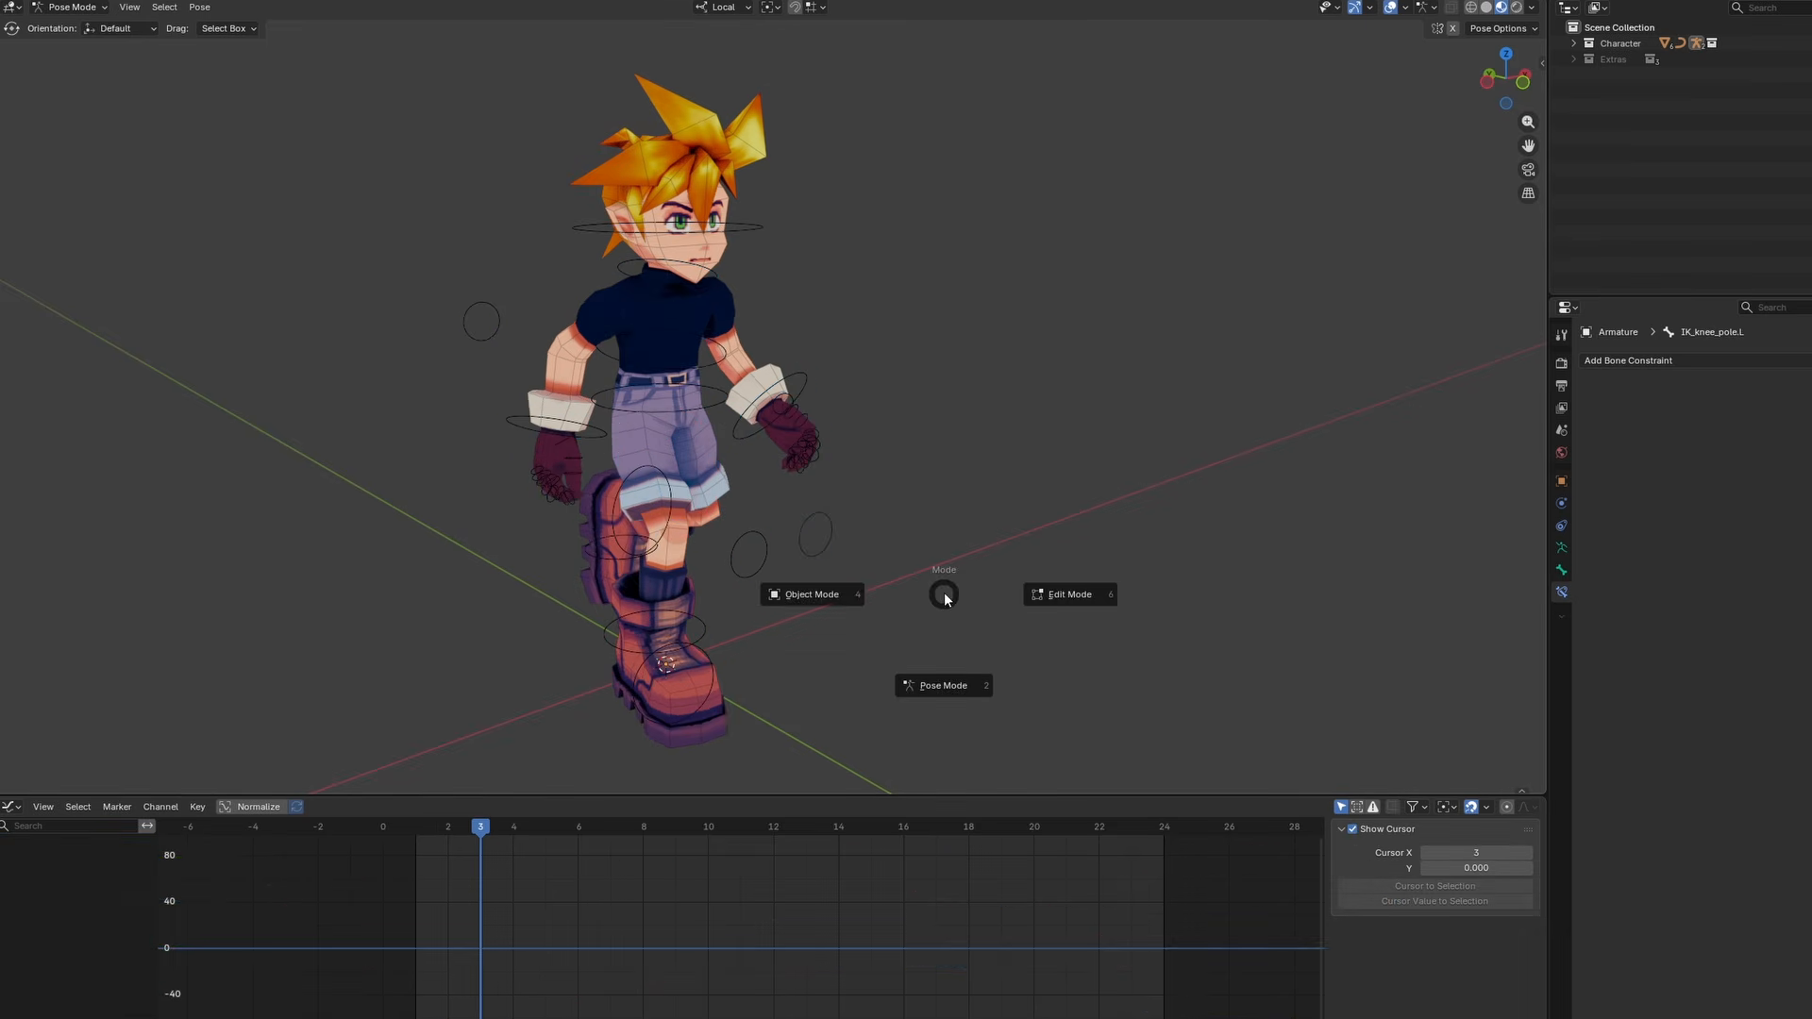
click(873, 604)
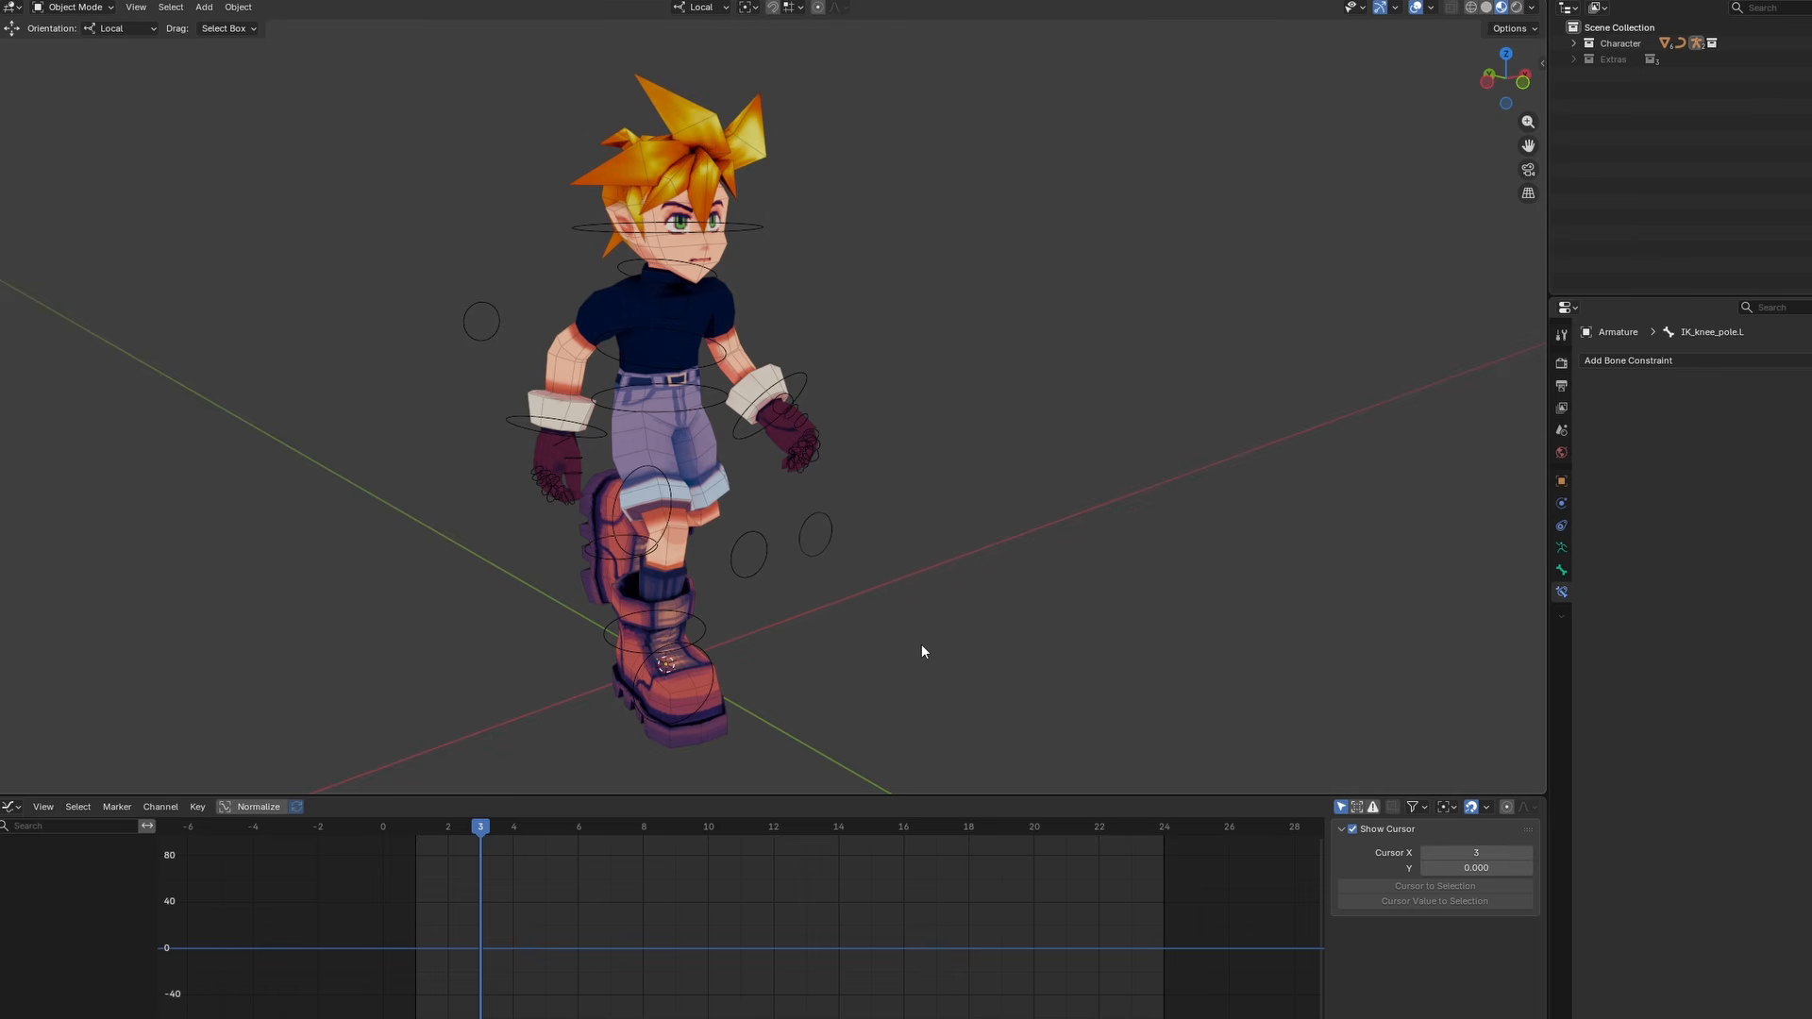
key(shift+a)
mouse_move(977, 627)
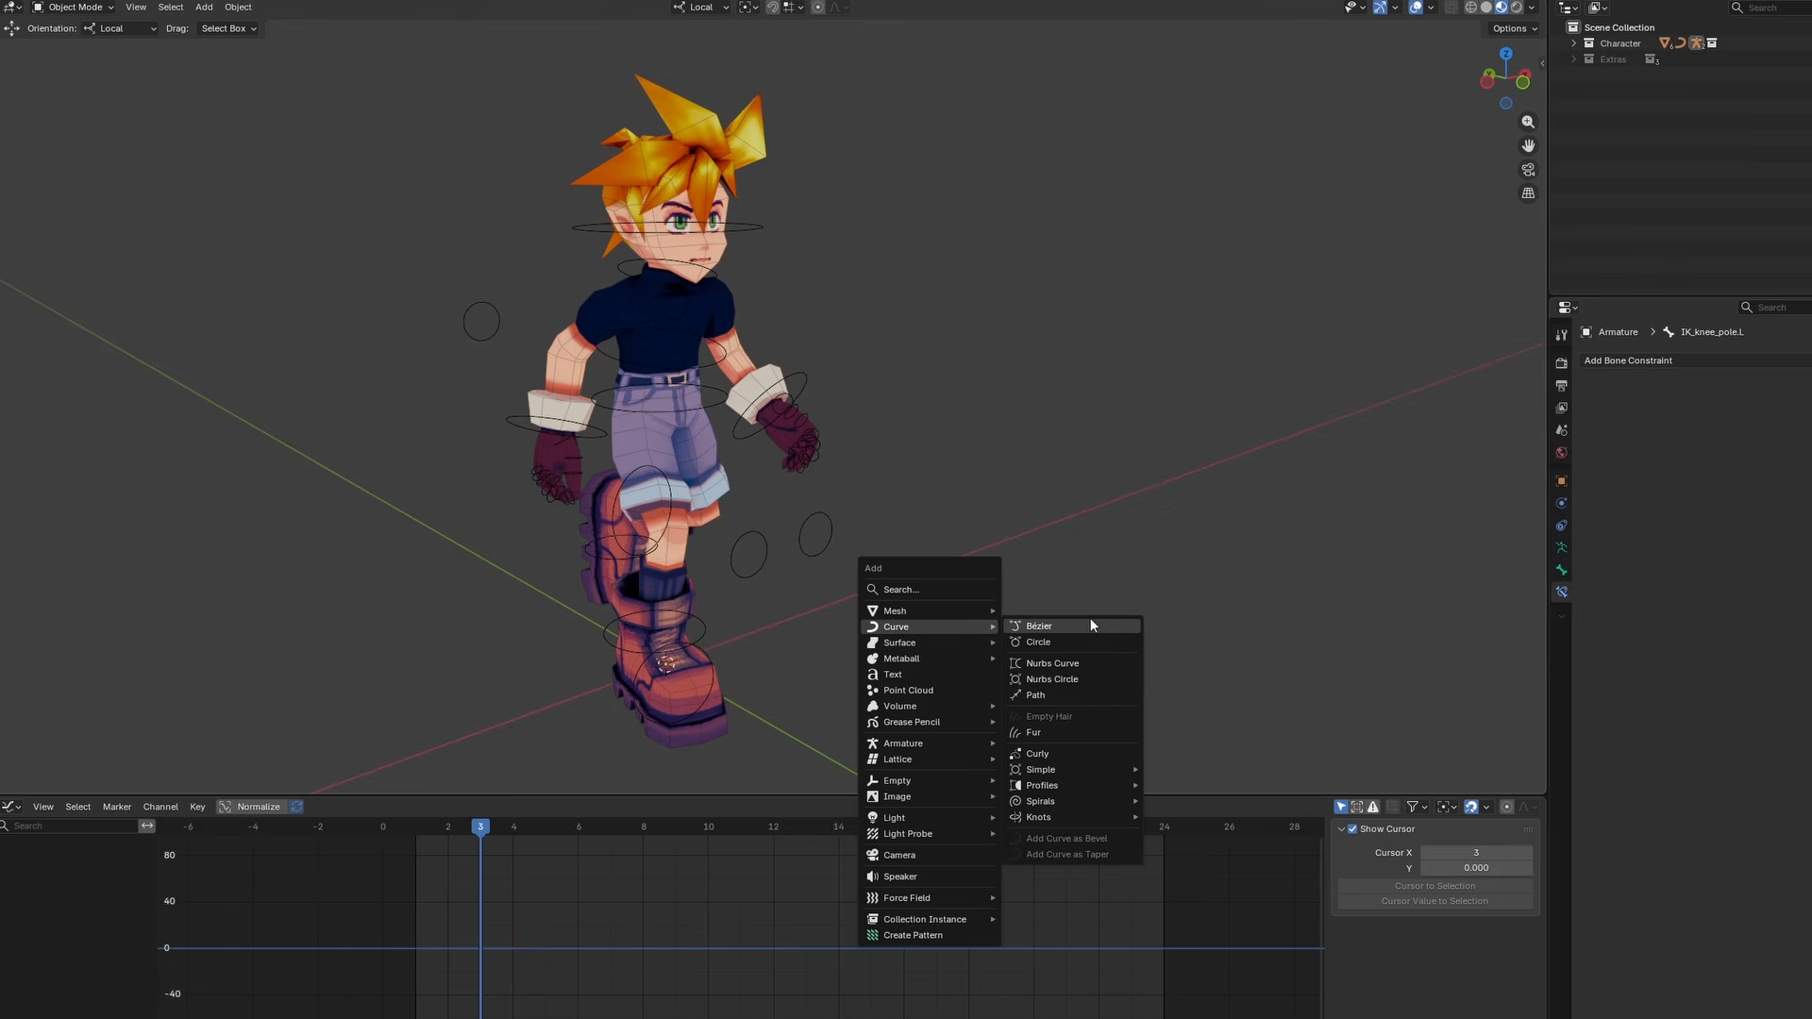
click(1090, 625)
Edit the curve from above, rotating its points about 85° and moving them along Y so the path starts at the character
scroll(564, 698, down, 2)
key(Tab)
key(KP_7)
key(r)
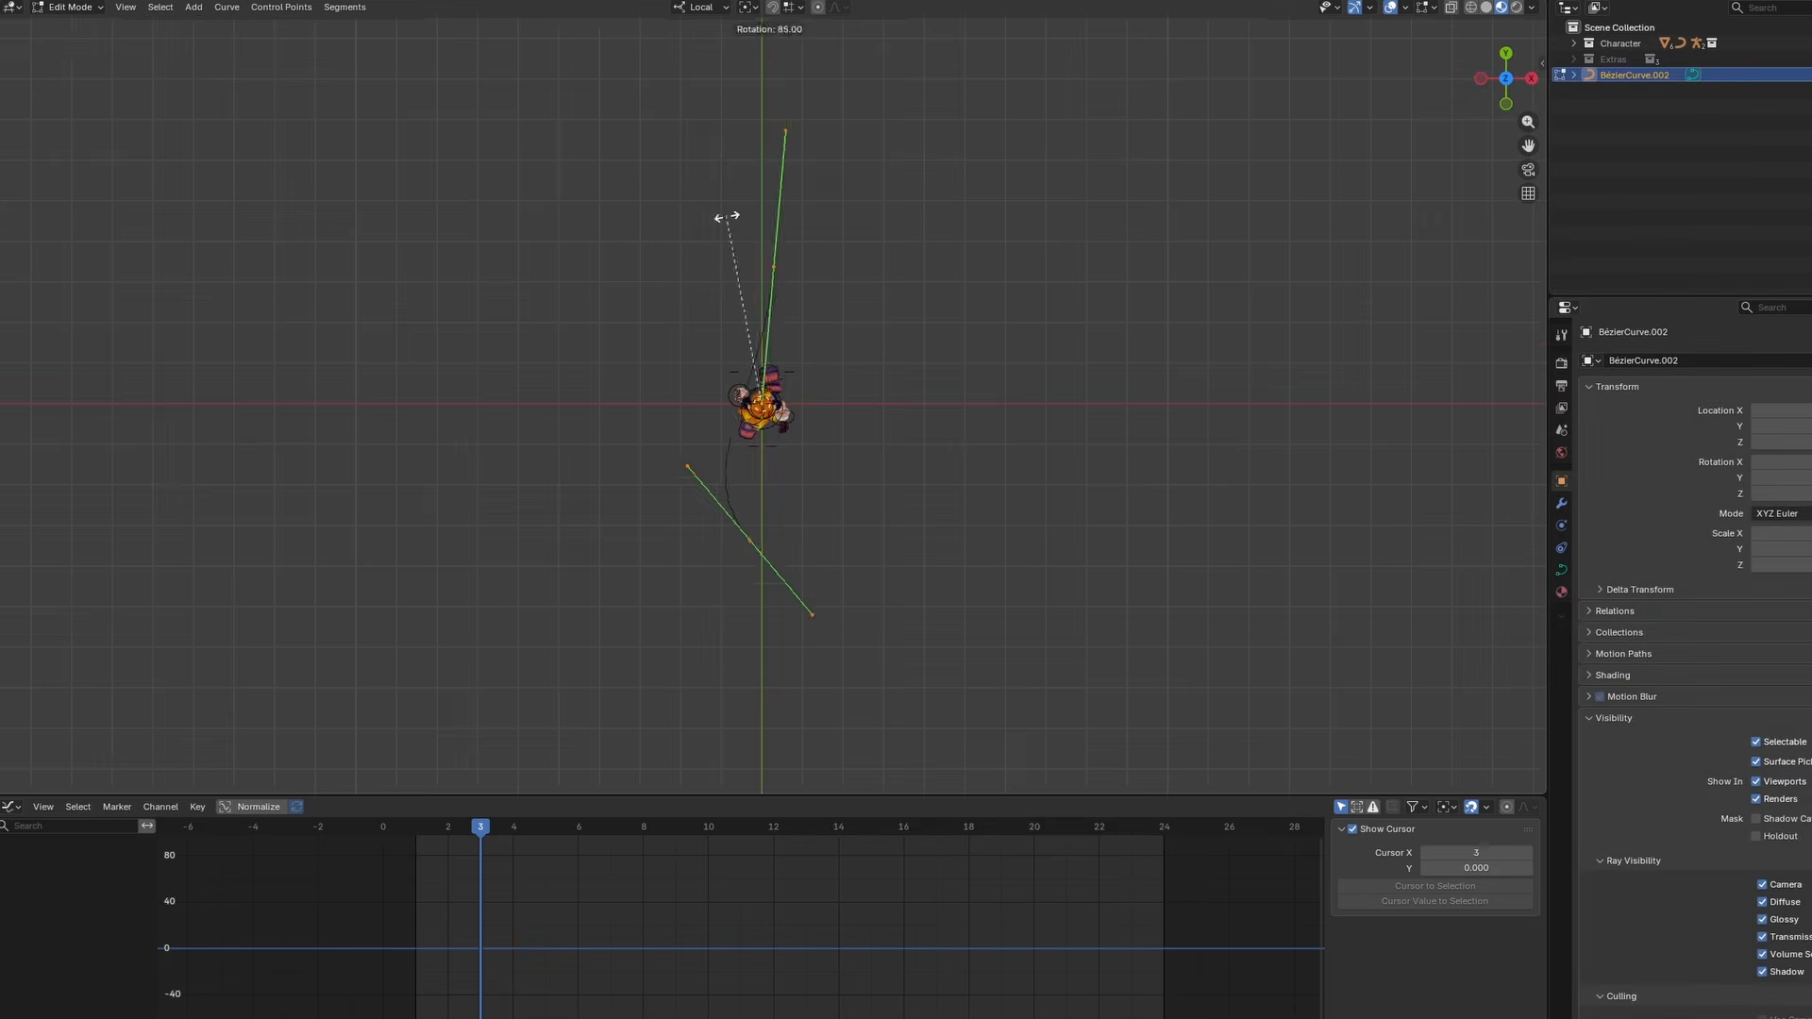
click(717, 222)
key(g)
key(y)
click(819, 649)
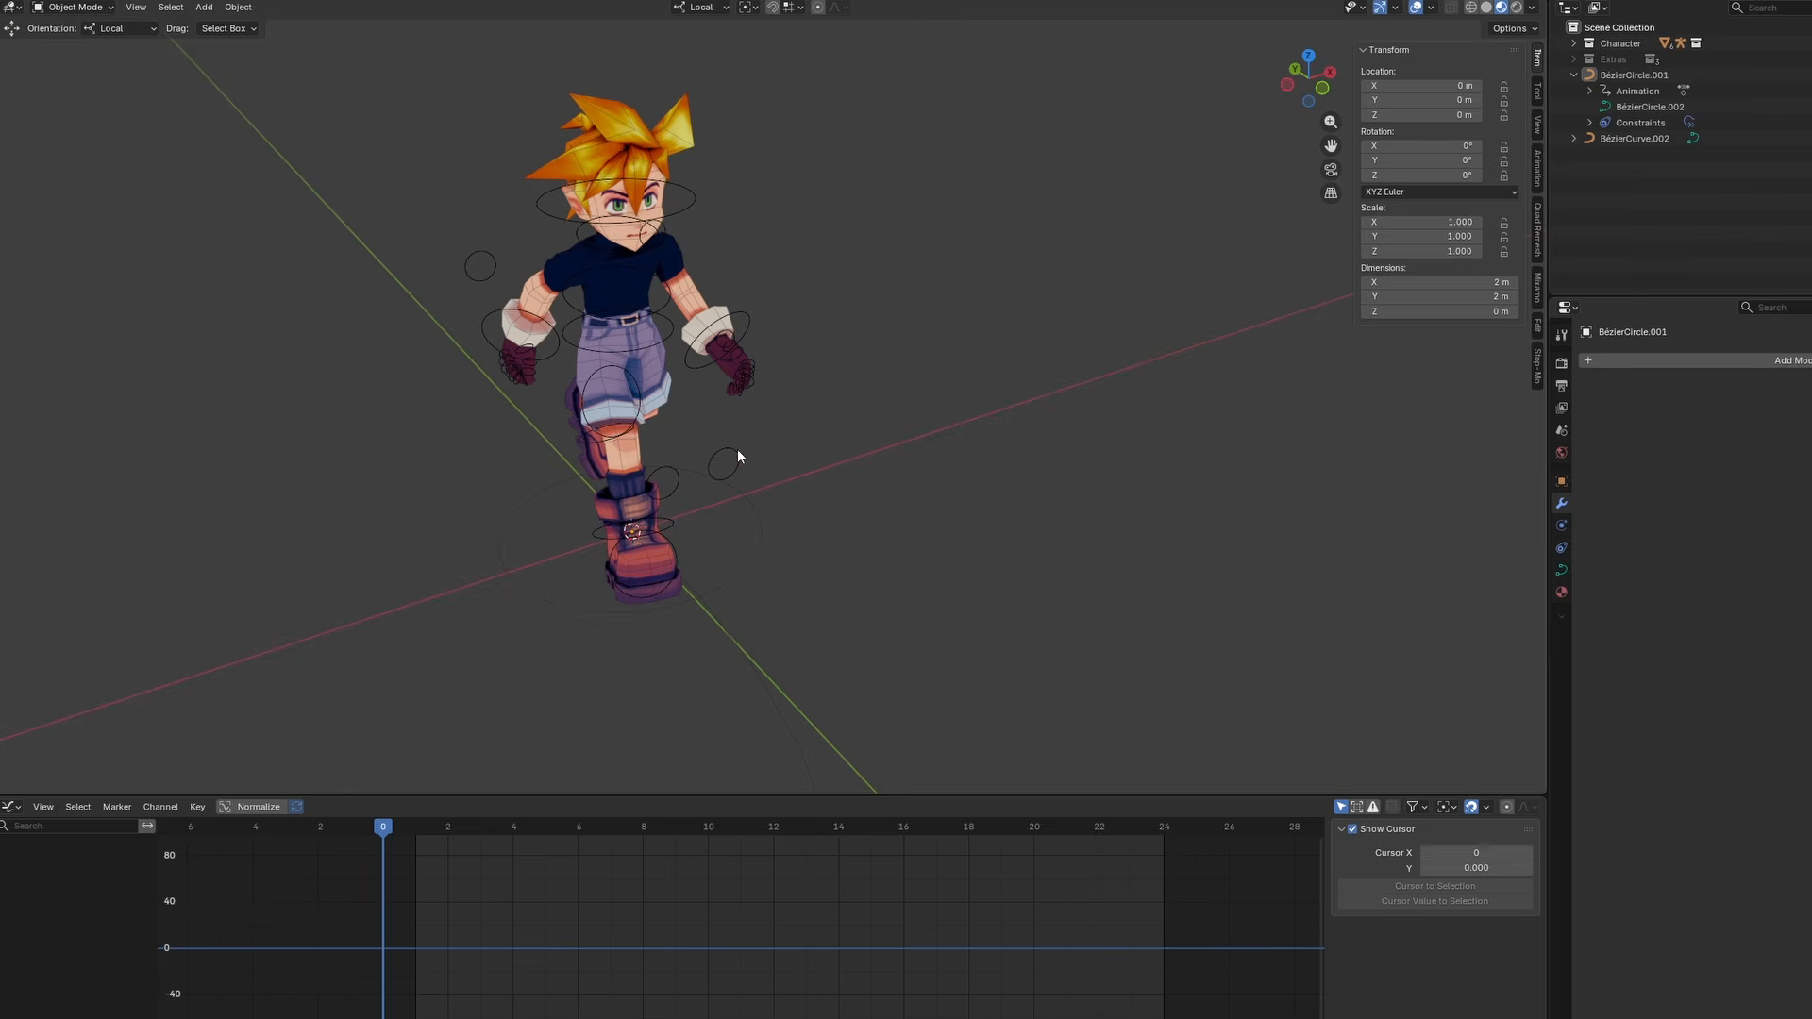
Parent the armature to the ground circle using Object parenting, and select the circle to test moving the character with it
click(738, 457)
shift+click(759, 545)
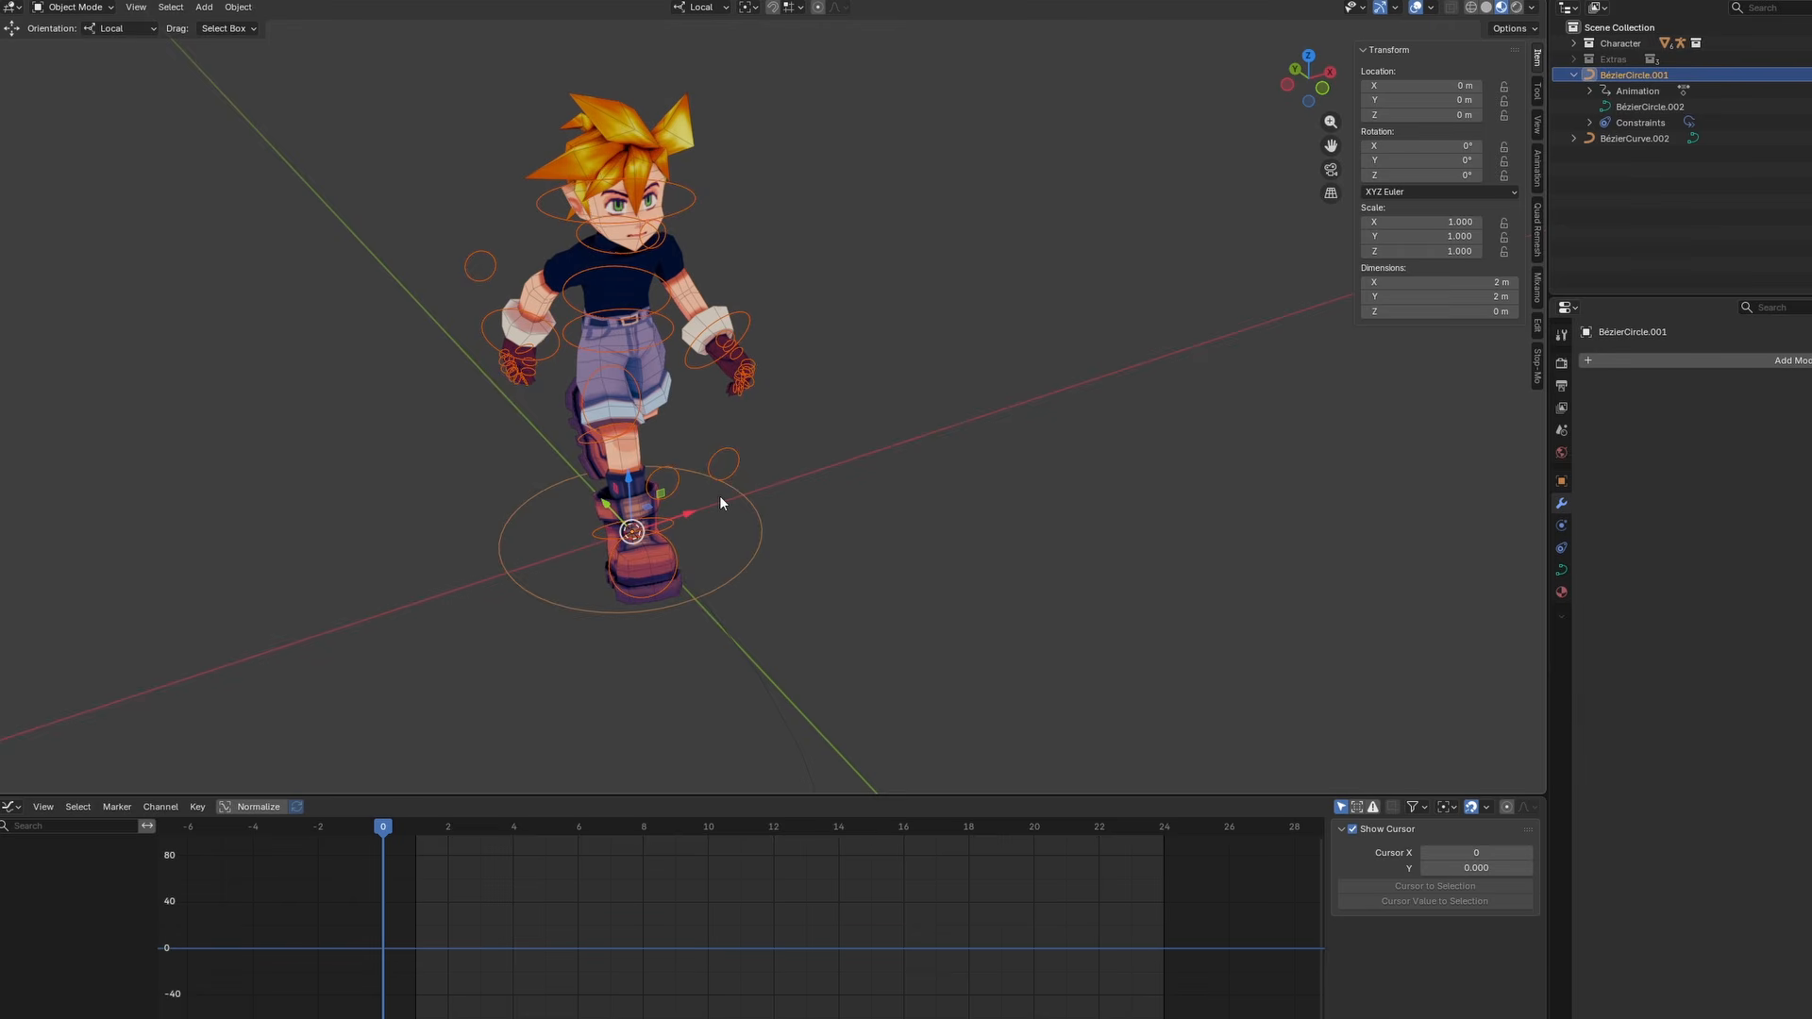
key(ctrl+p)
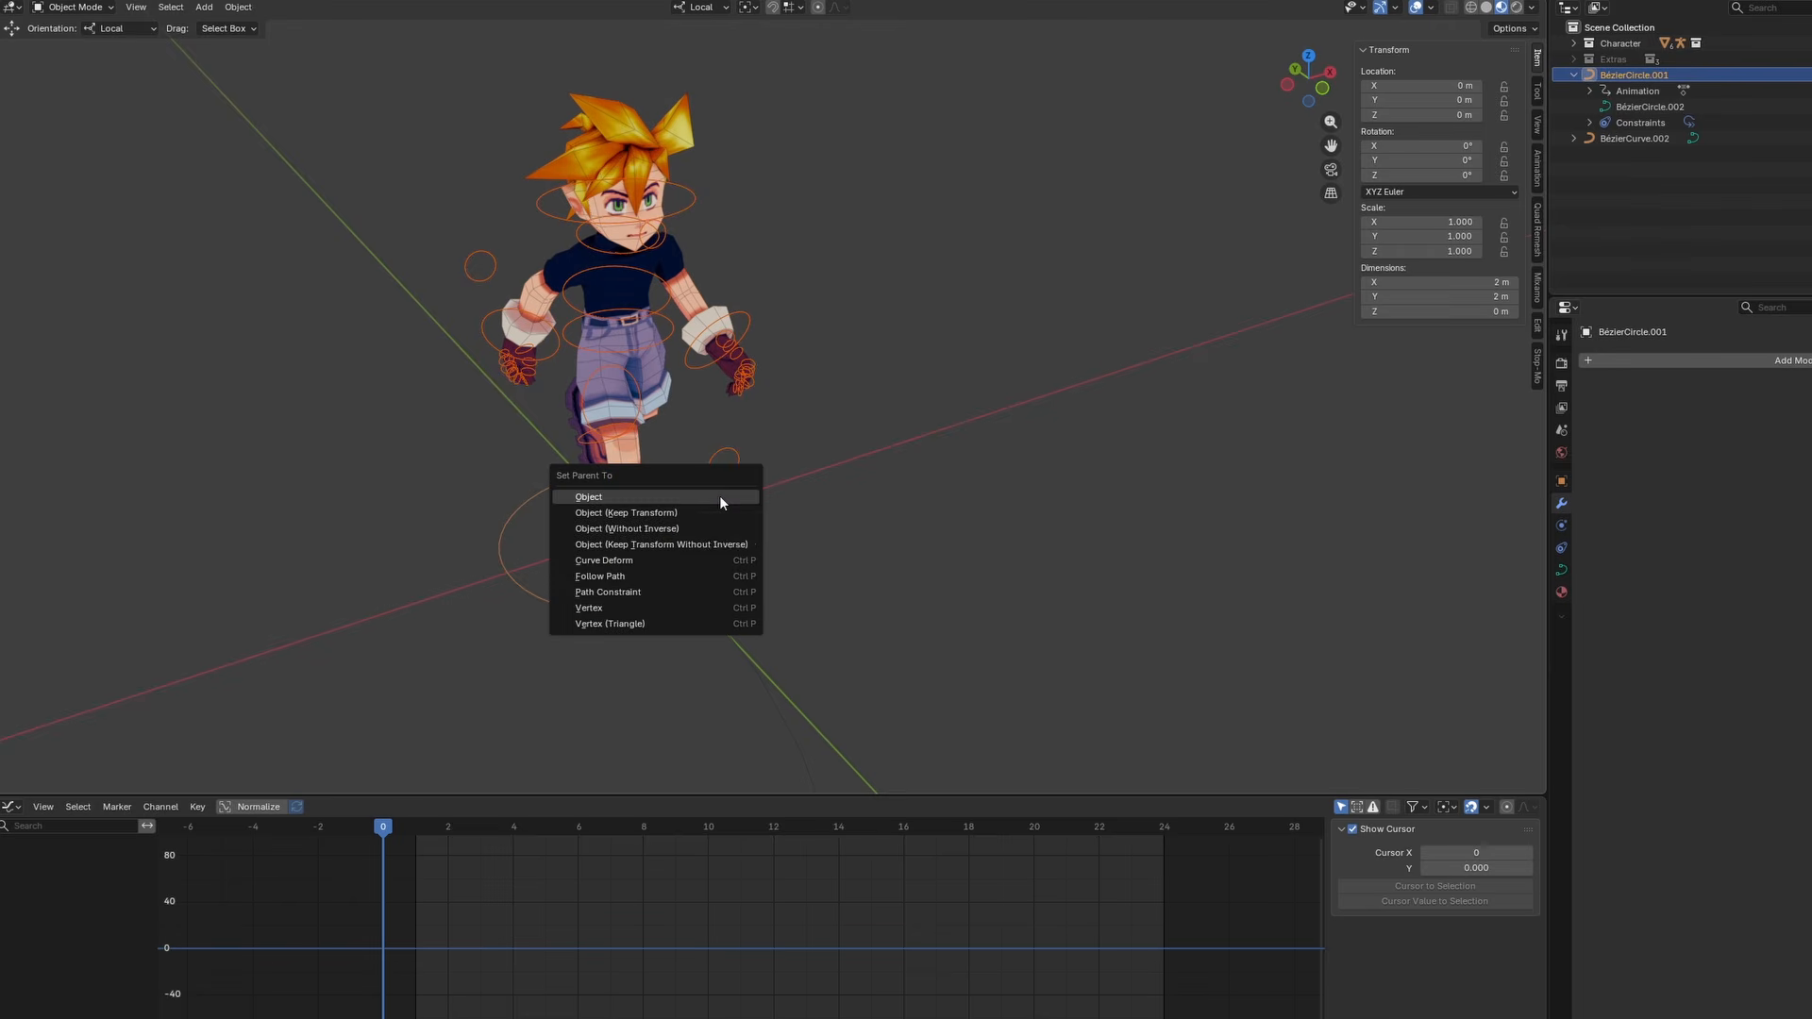
click(716, 494)
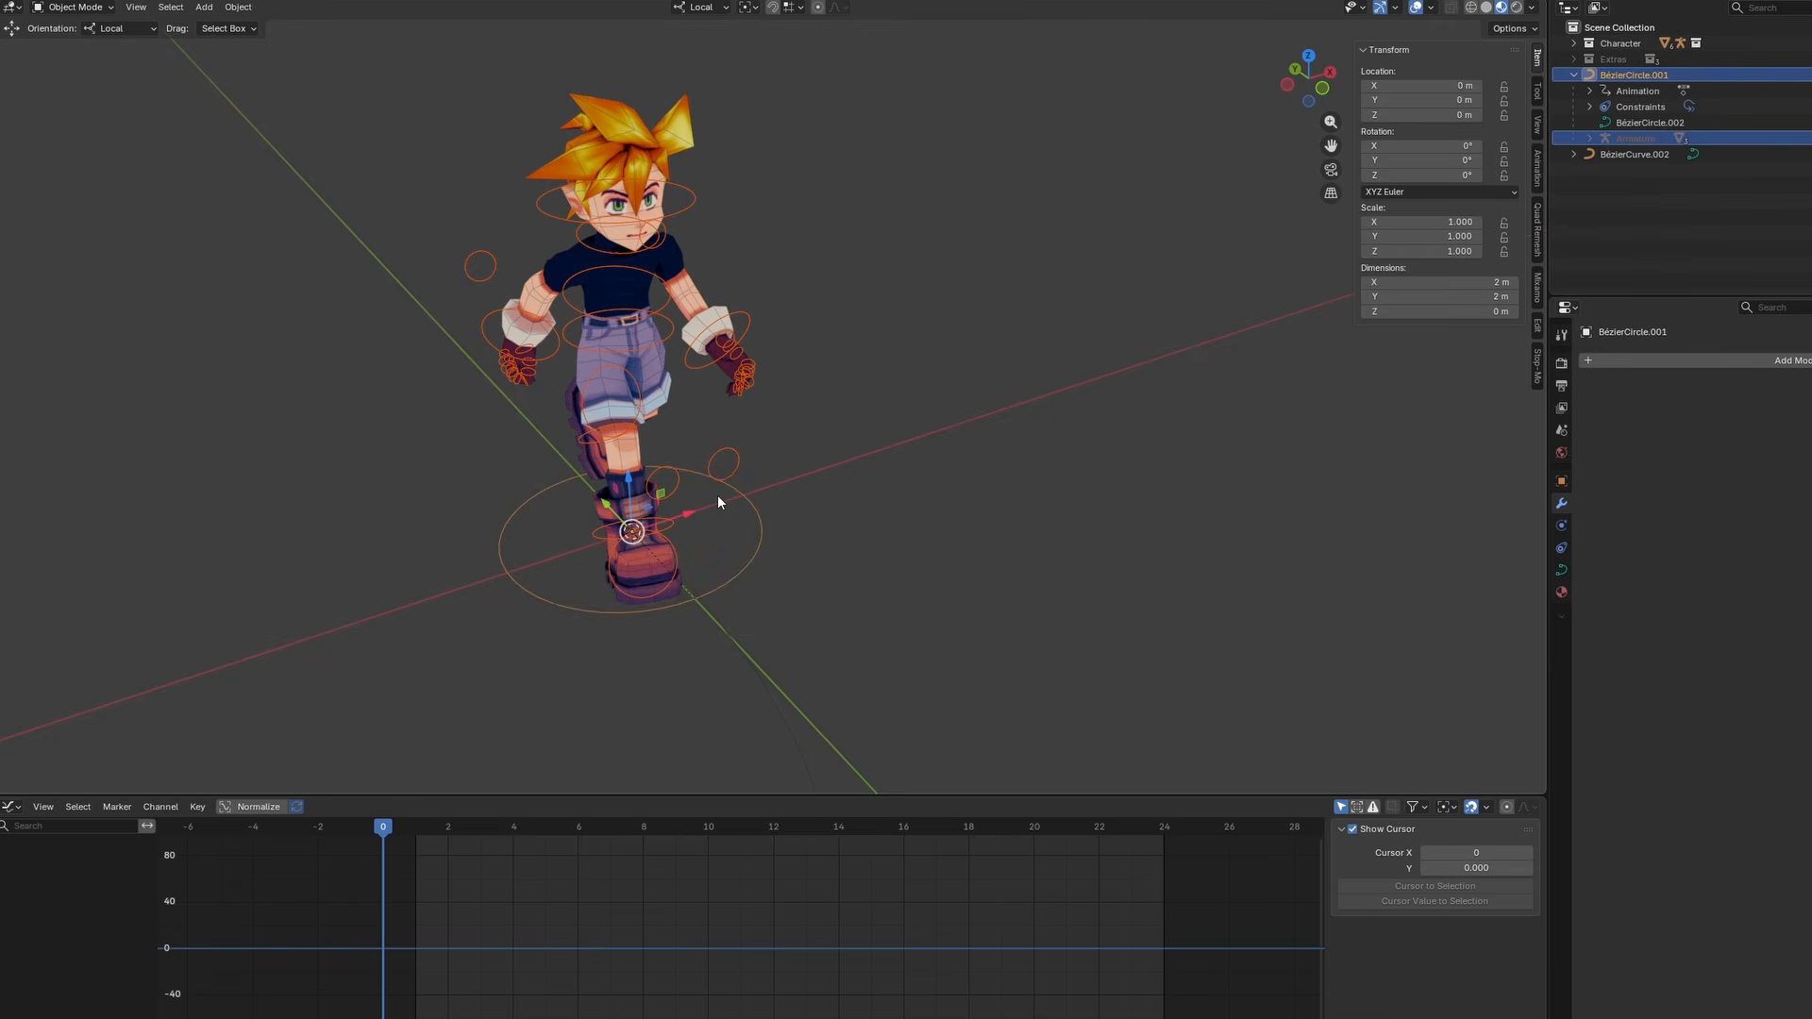
click(759, 551)
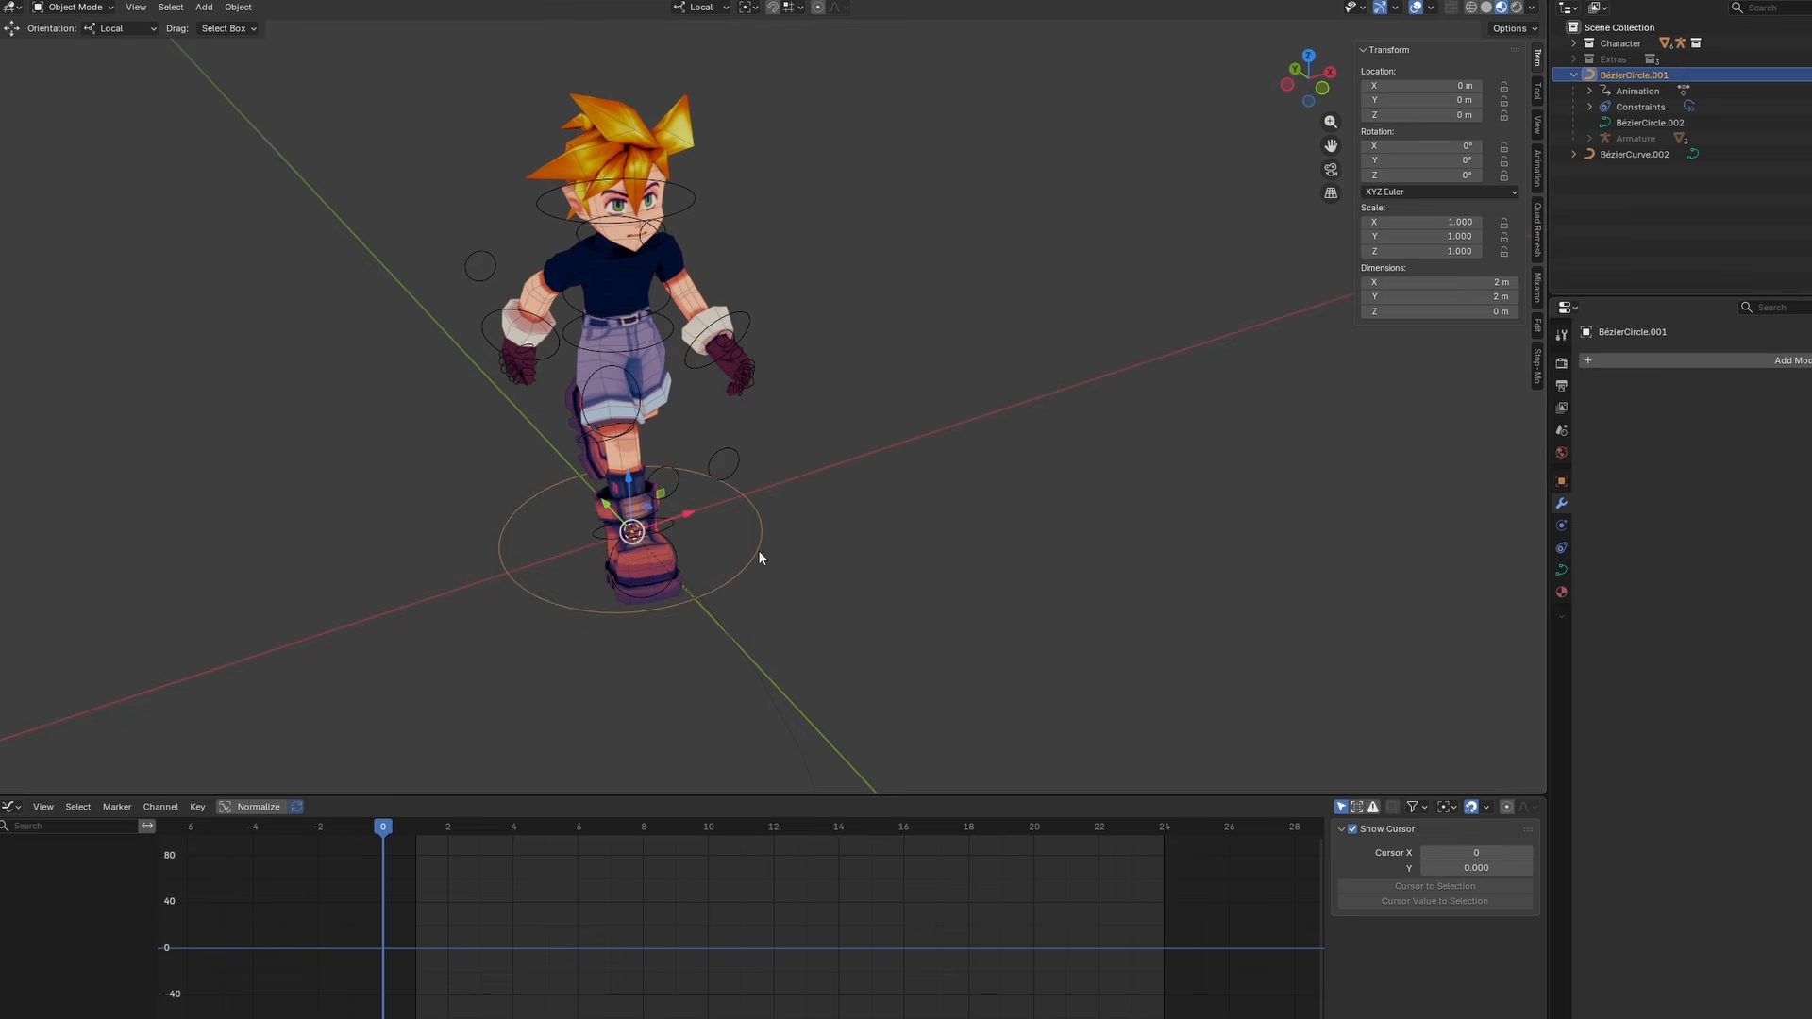
key(g)
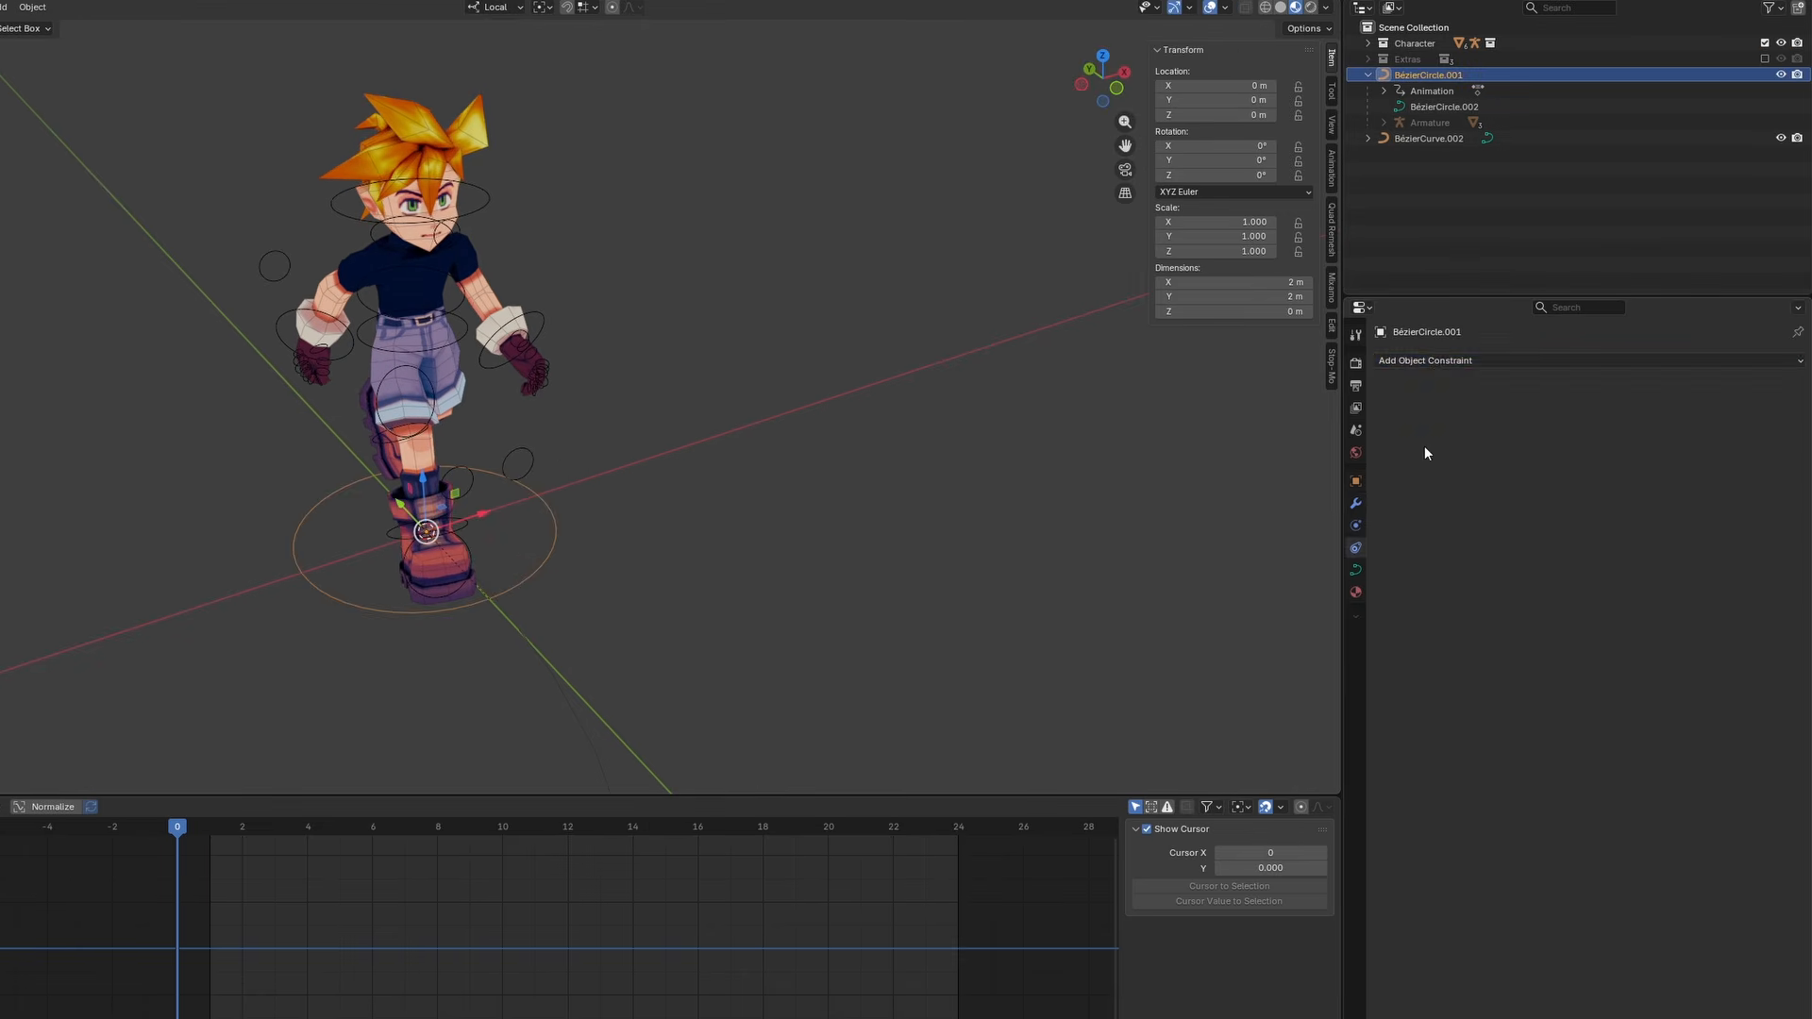
Give the ground circle a Follow Path constraint targeting BézierCurve.002, with Follow Curve enabled and the forward axis set to -Y
click(1432, 362)
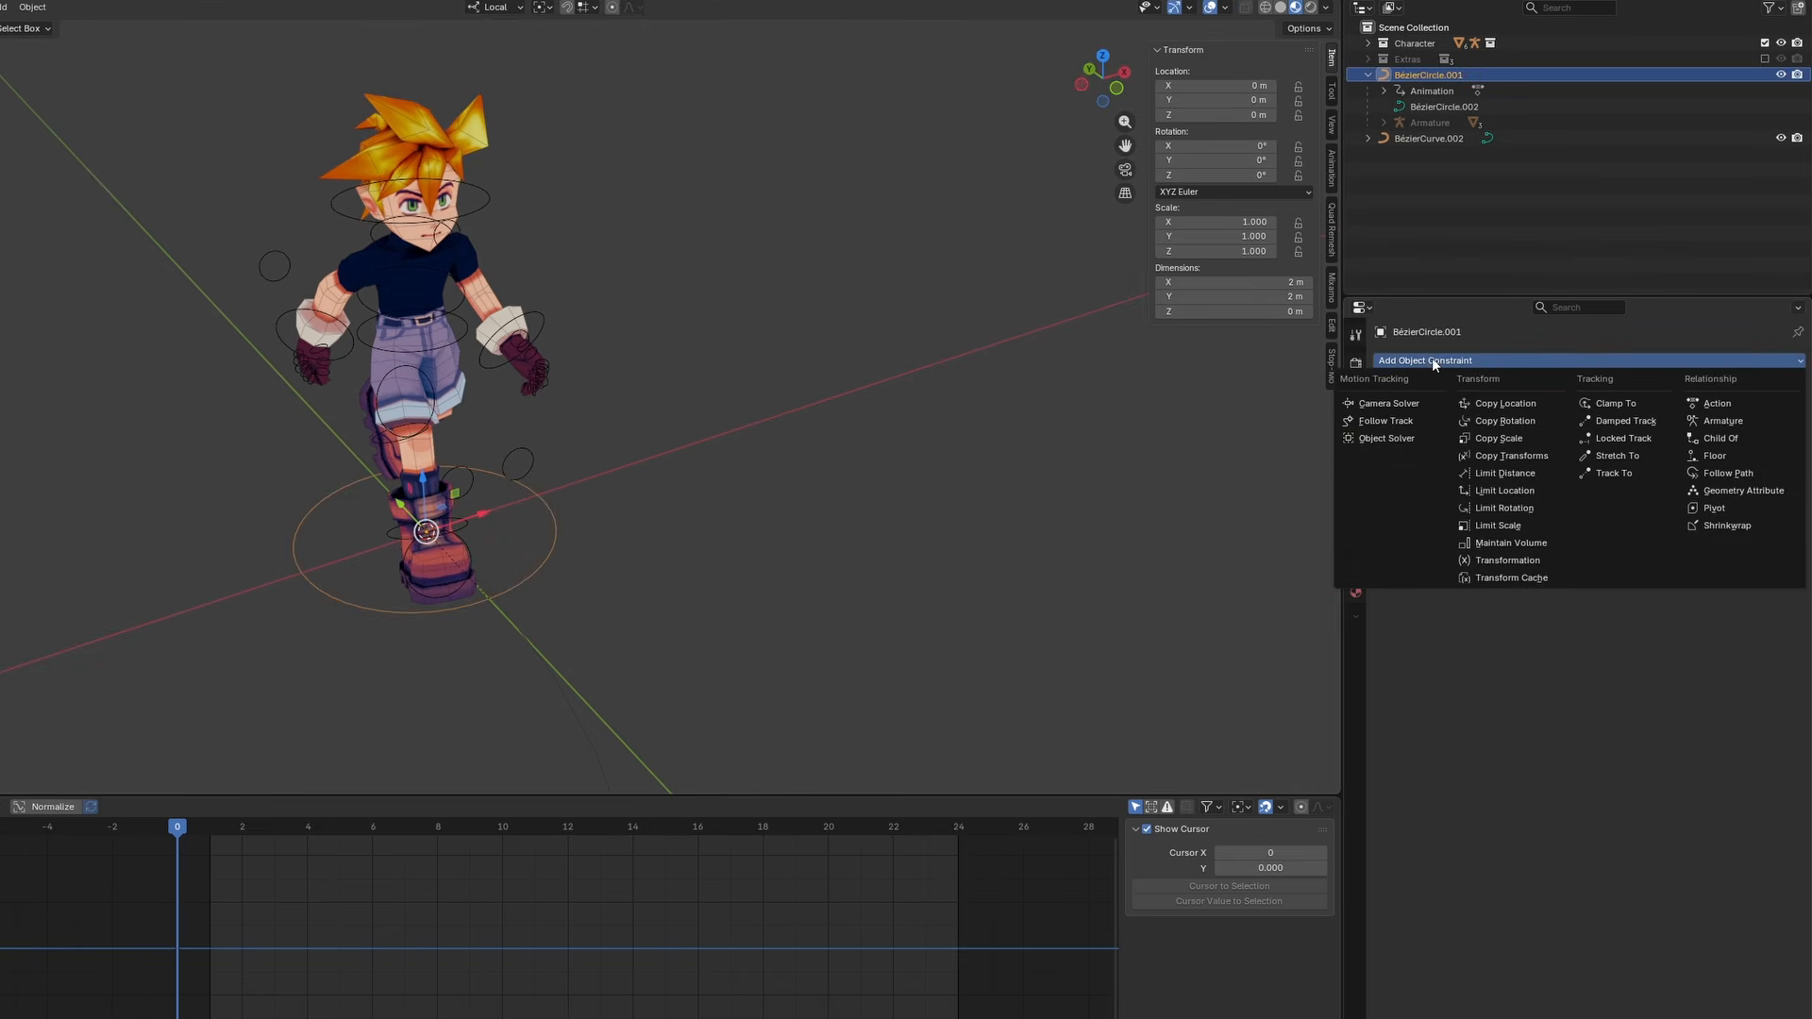
click(1714, 473)
click(1774, 409)
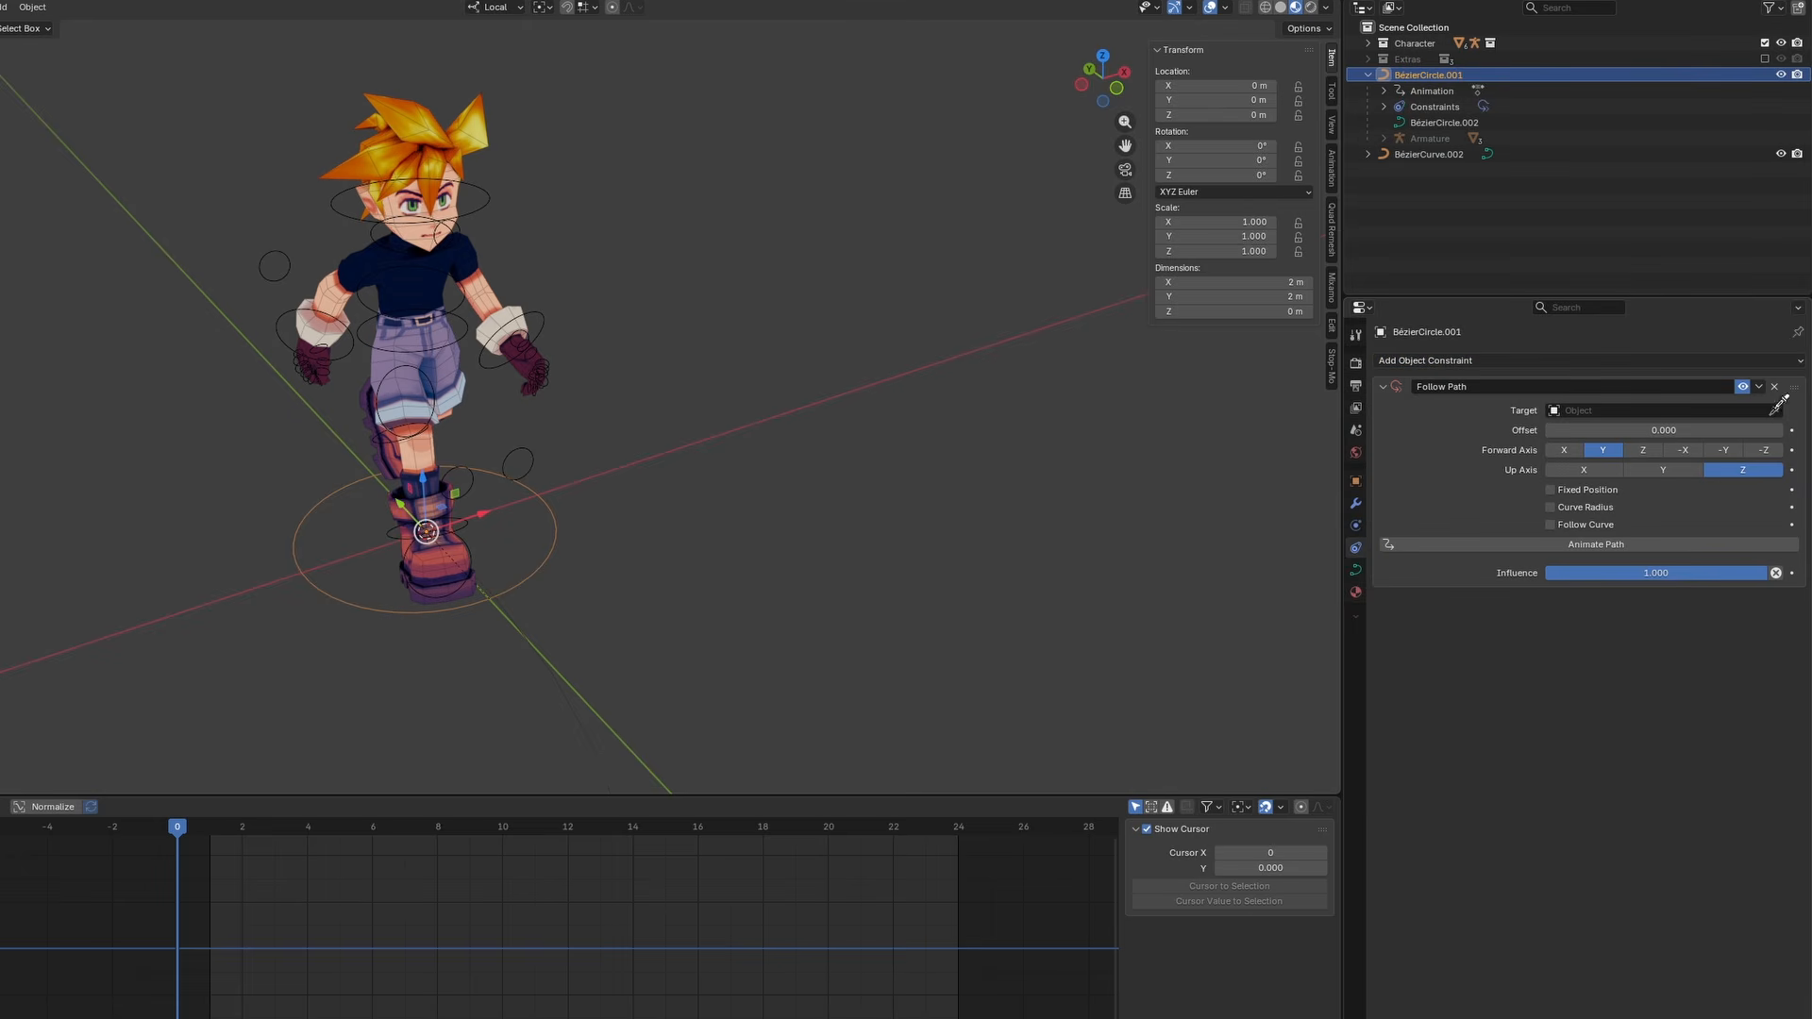
click(544, 649)
click(1550, 524)
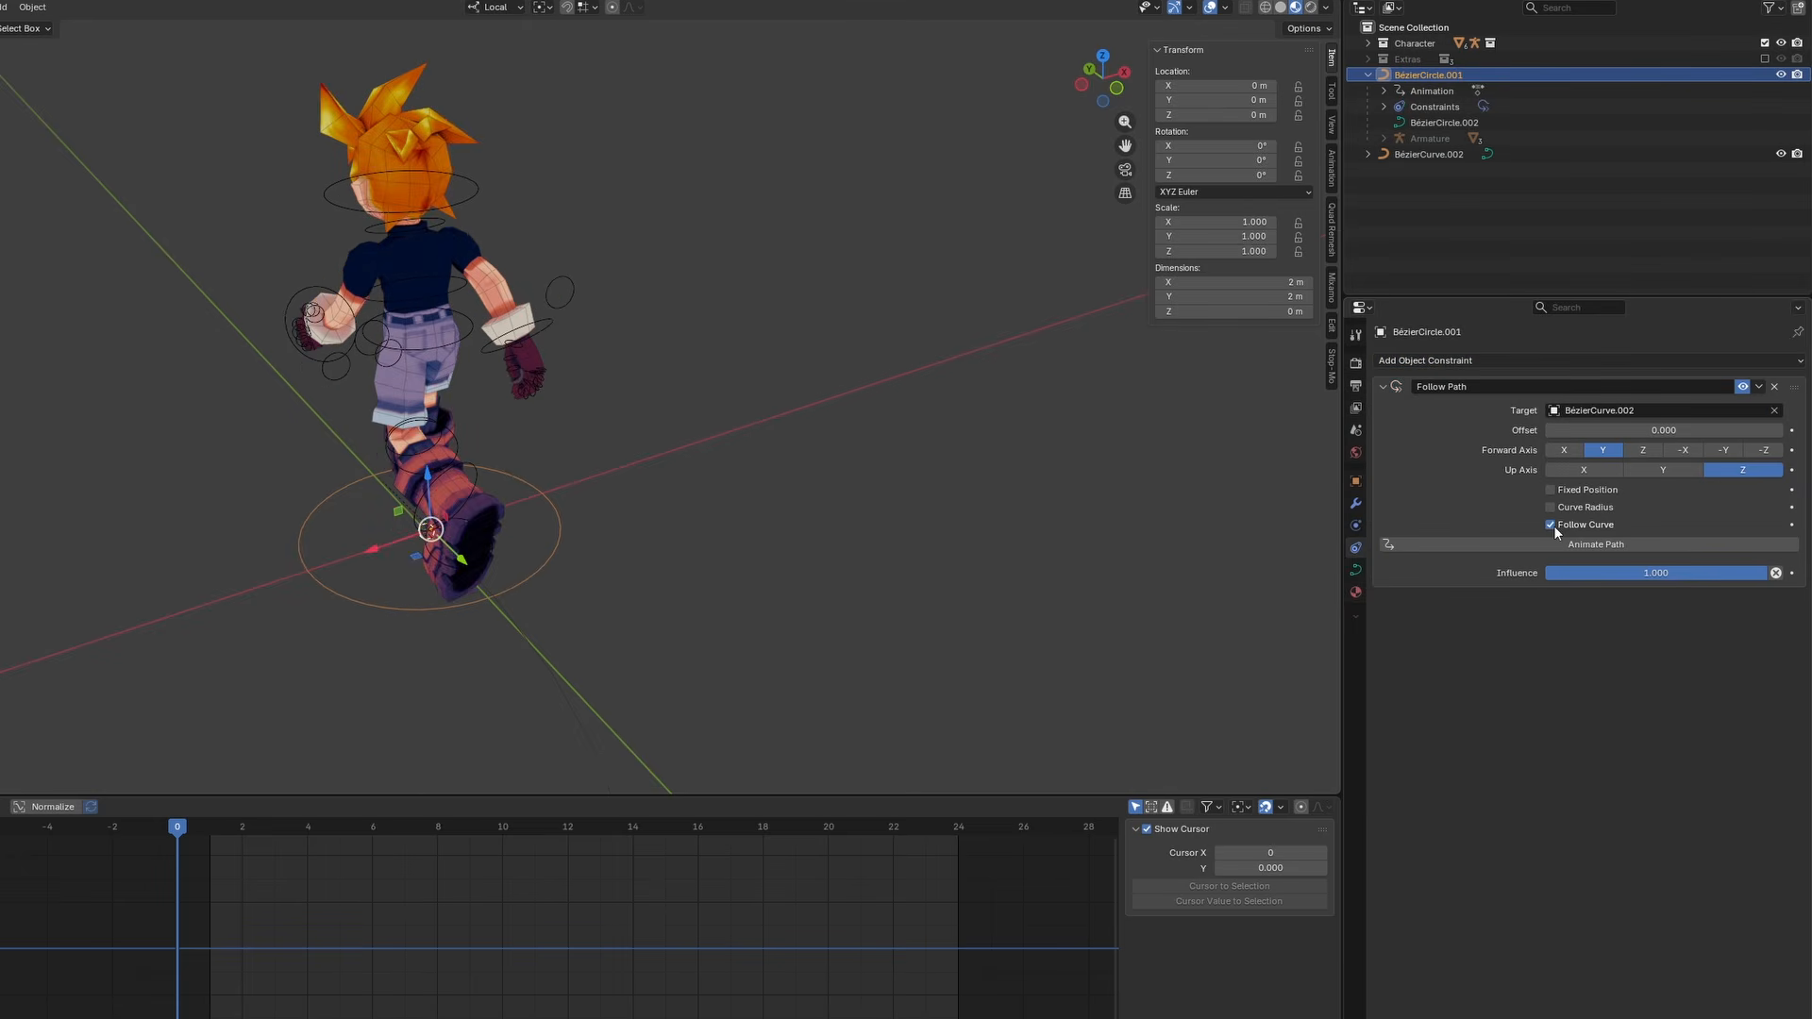
click(1727, 451)
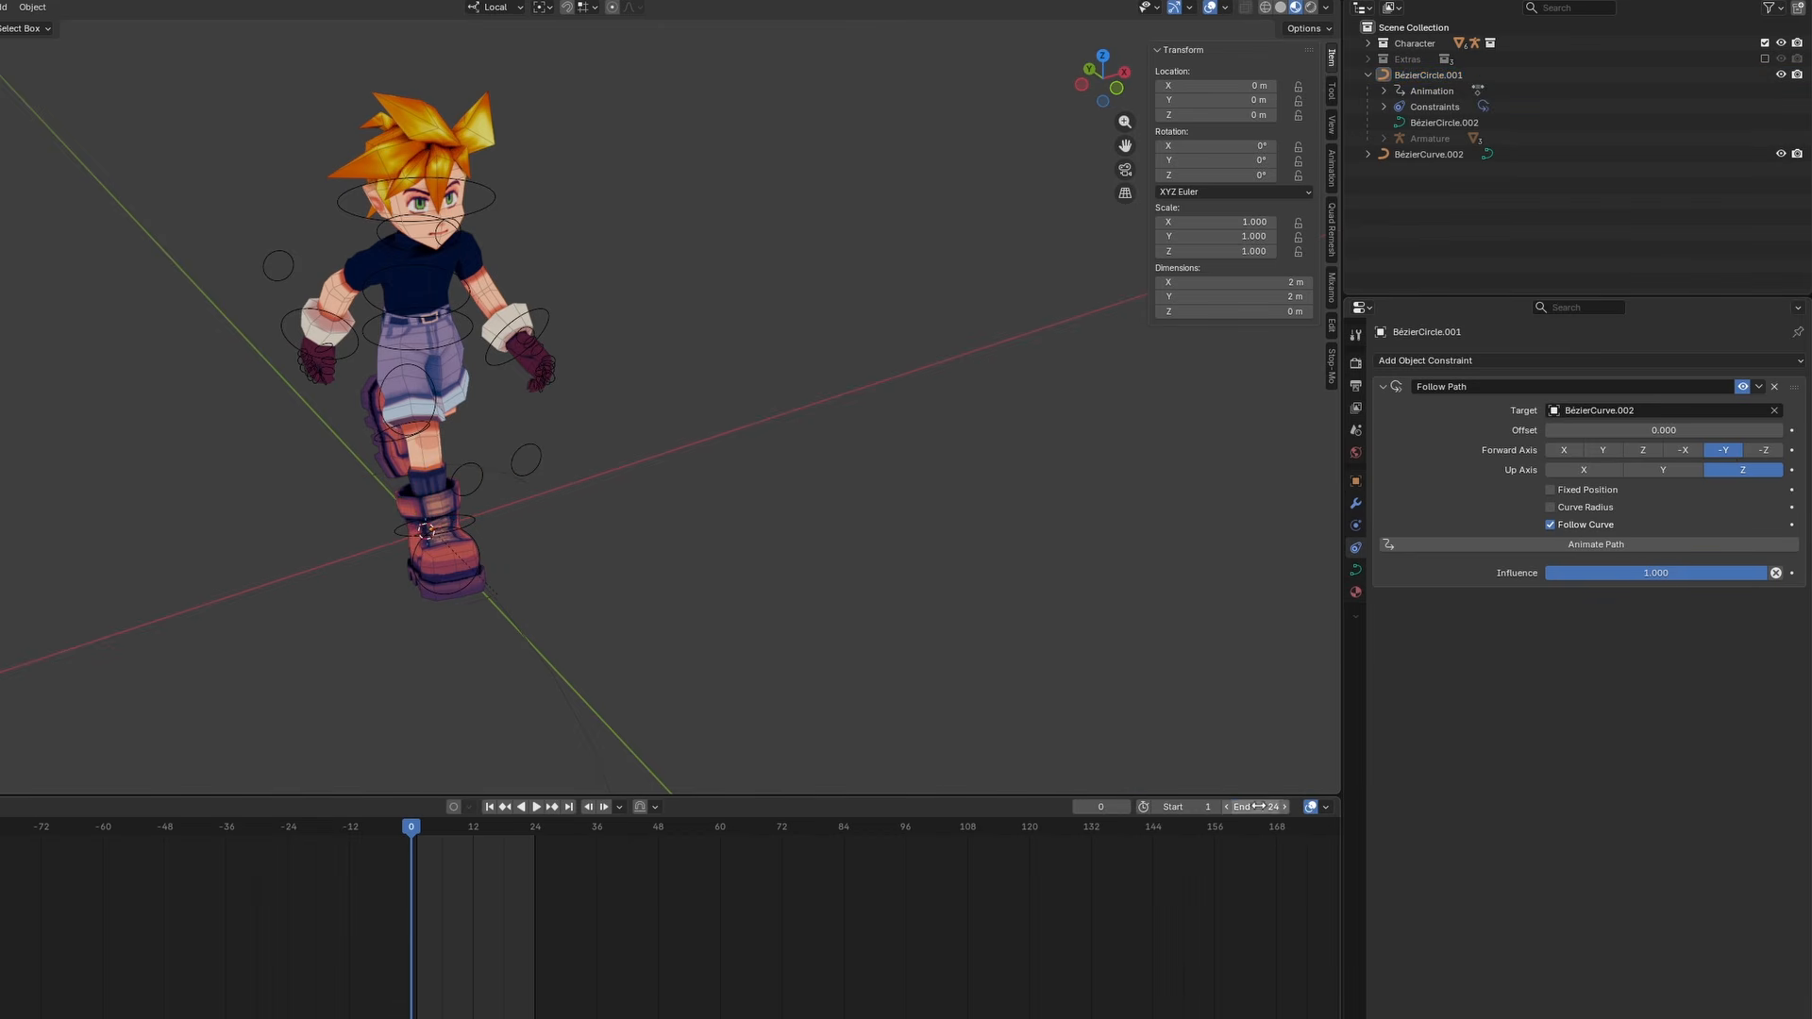
Set the scene's end frame to 96 and the path curve's Path Animation length to 96 frames
click(1258, 806)
key(Return)
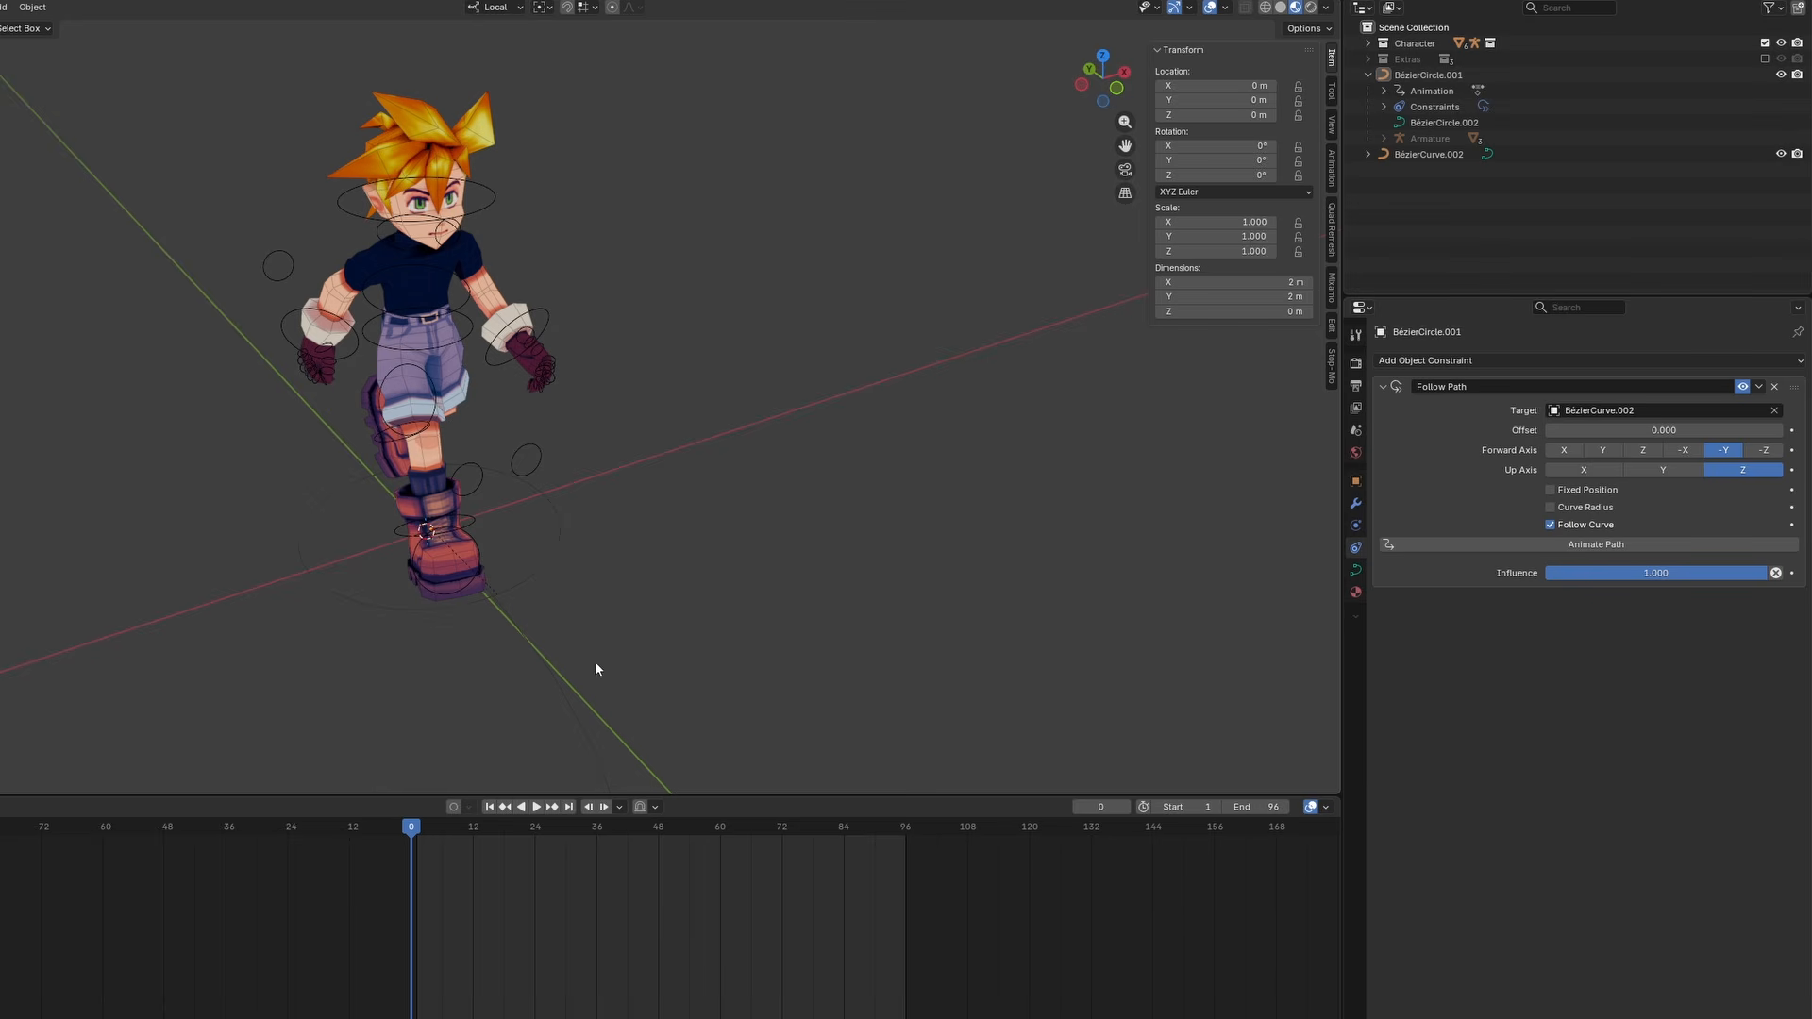
click(572, 710)
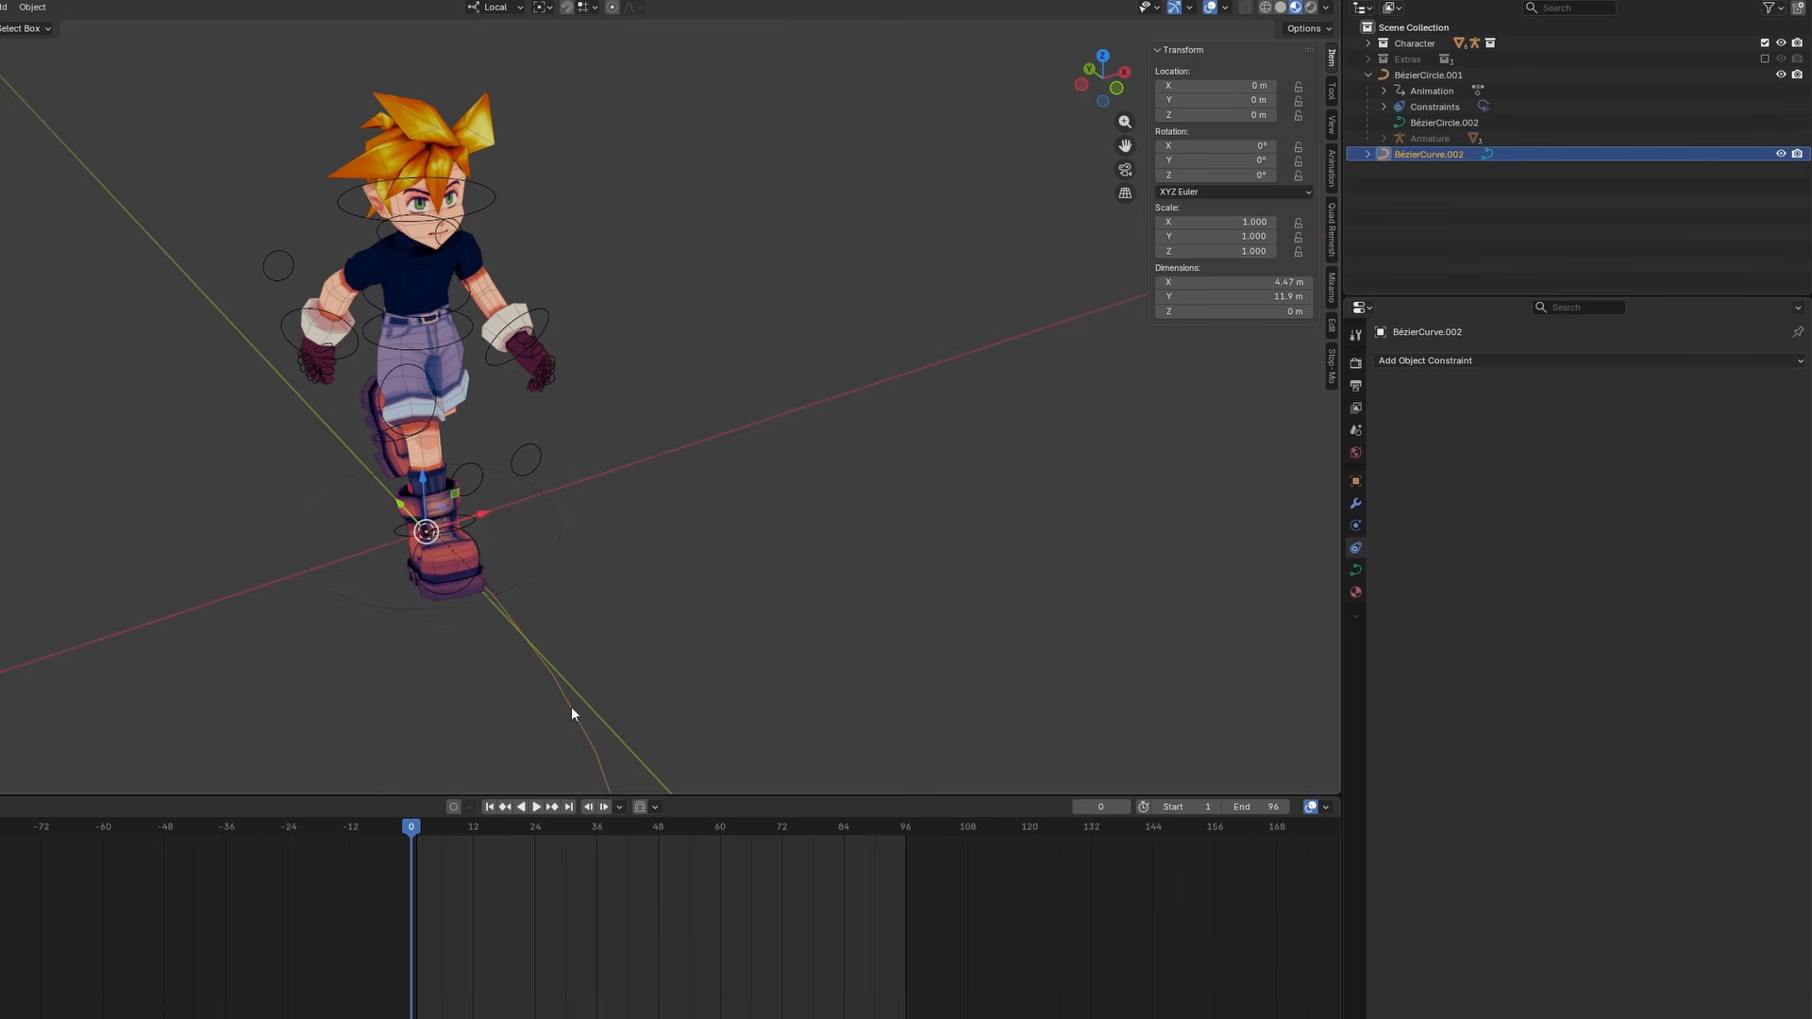
click(1355, 570)
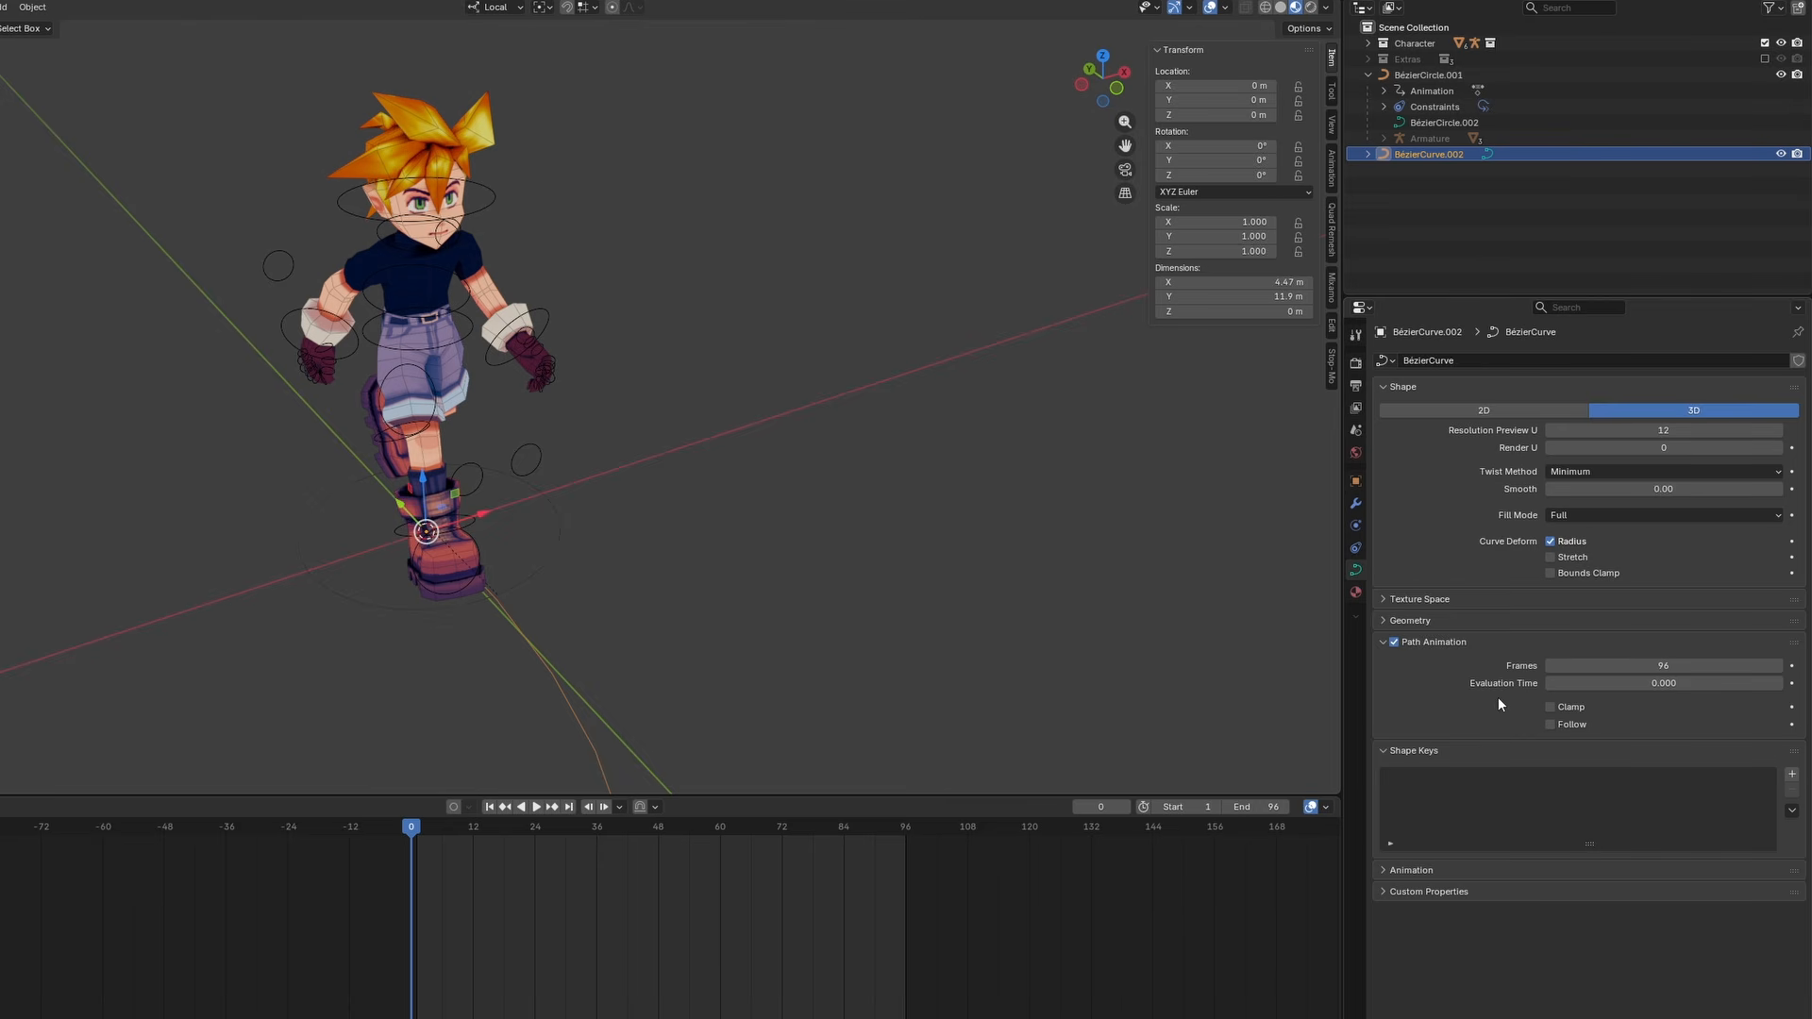
Keyframe the path's Evaluation Time at 0 on frame 0 and at 96 on frame 96, and play back the walk along the path
click(1791, 683)
drag(416, 831, 907, 849)
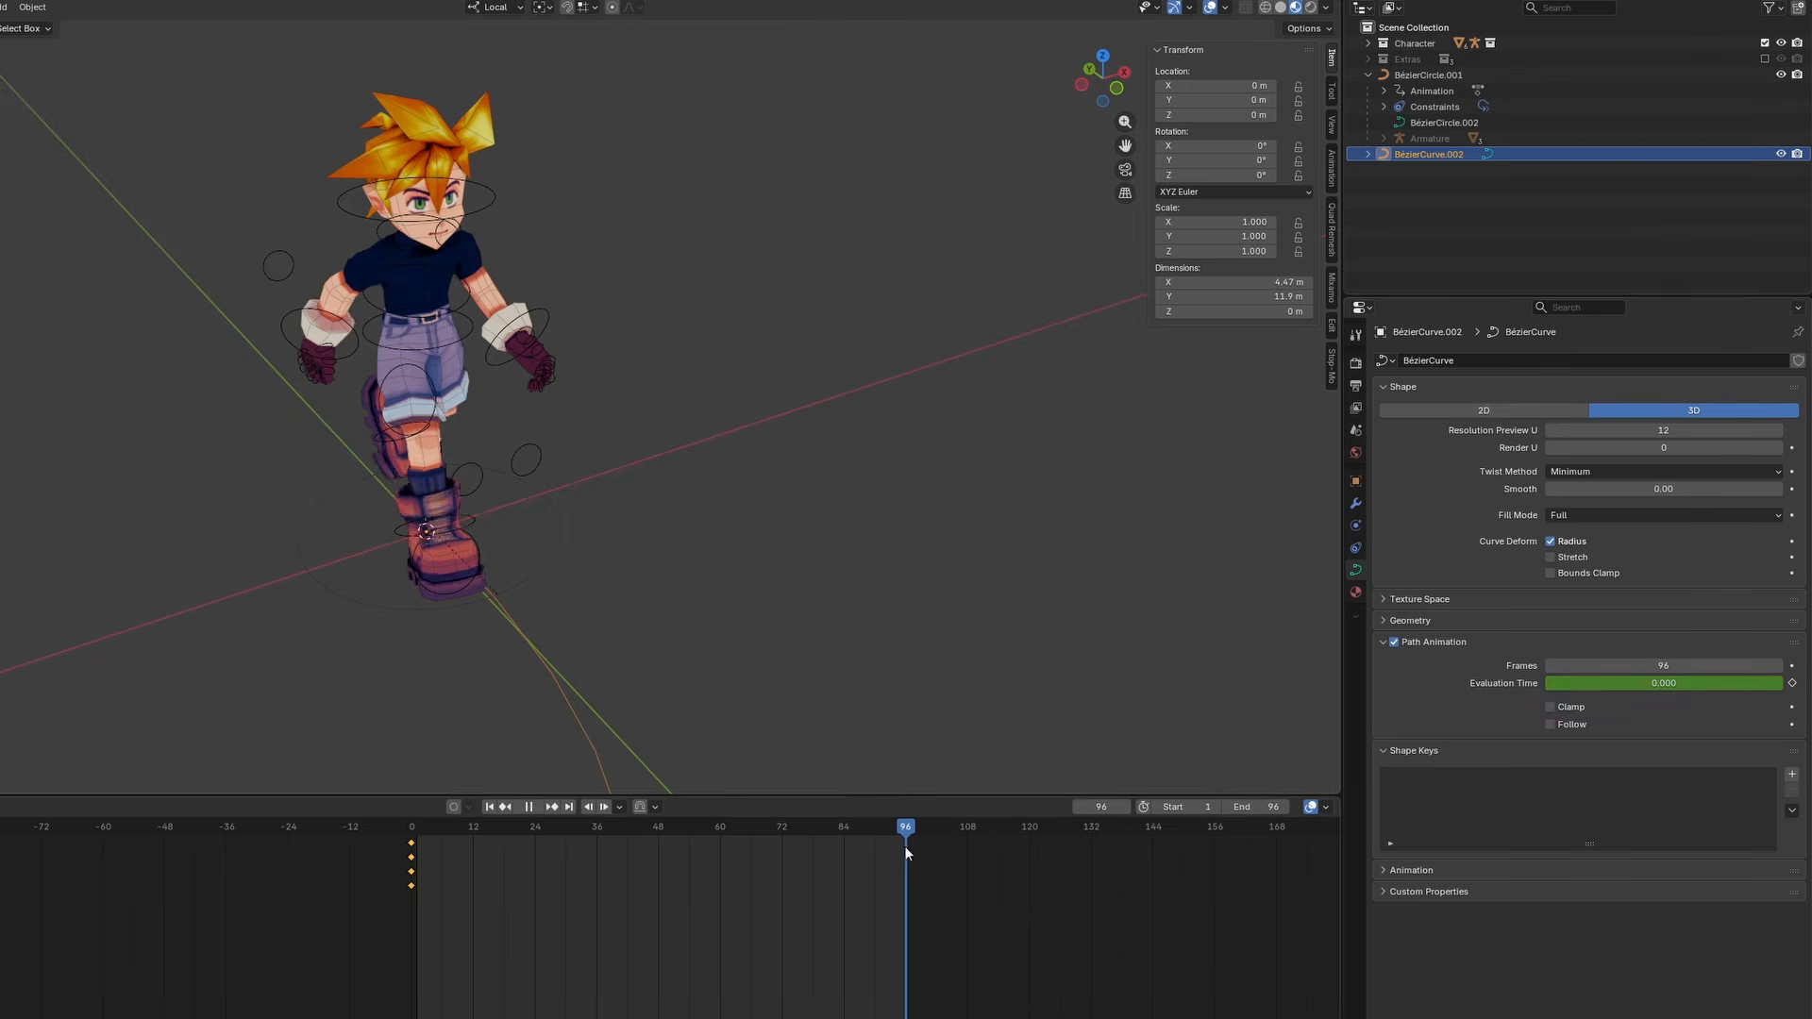
double_click(1678, 682)
text(96)
key(Return)
click(1792, 684)
scroll(824, 609, down, 6)
middle_drag(823, 608, 846, 525)
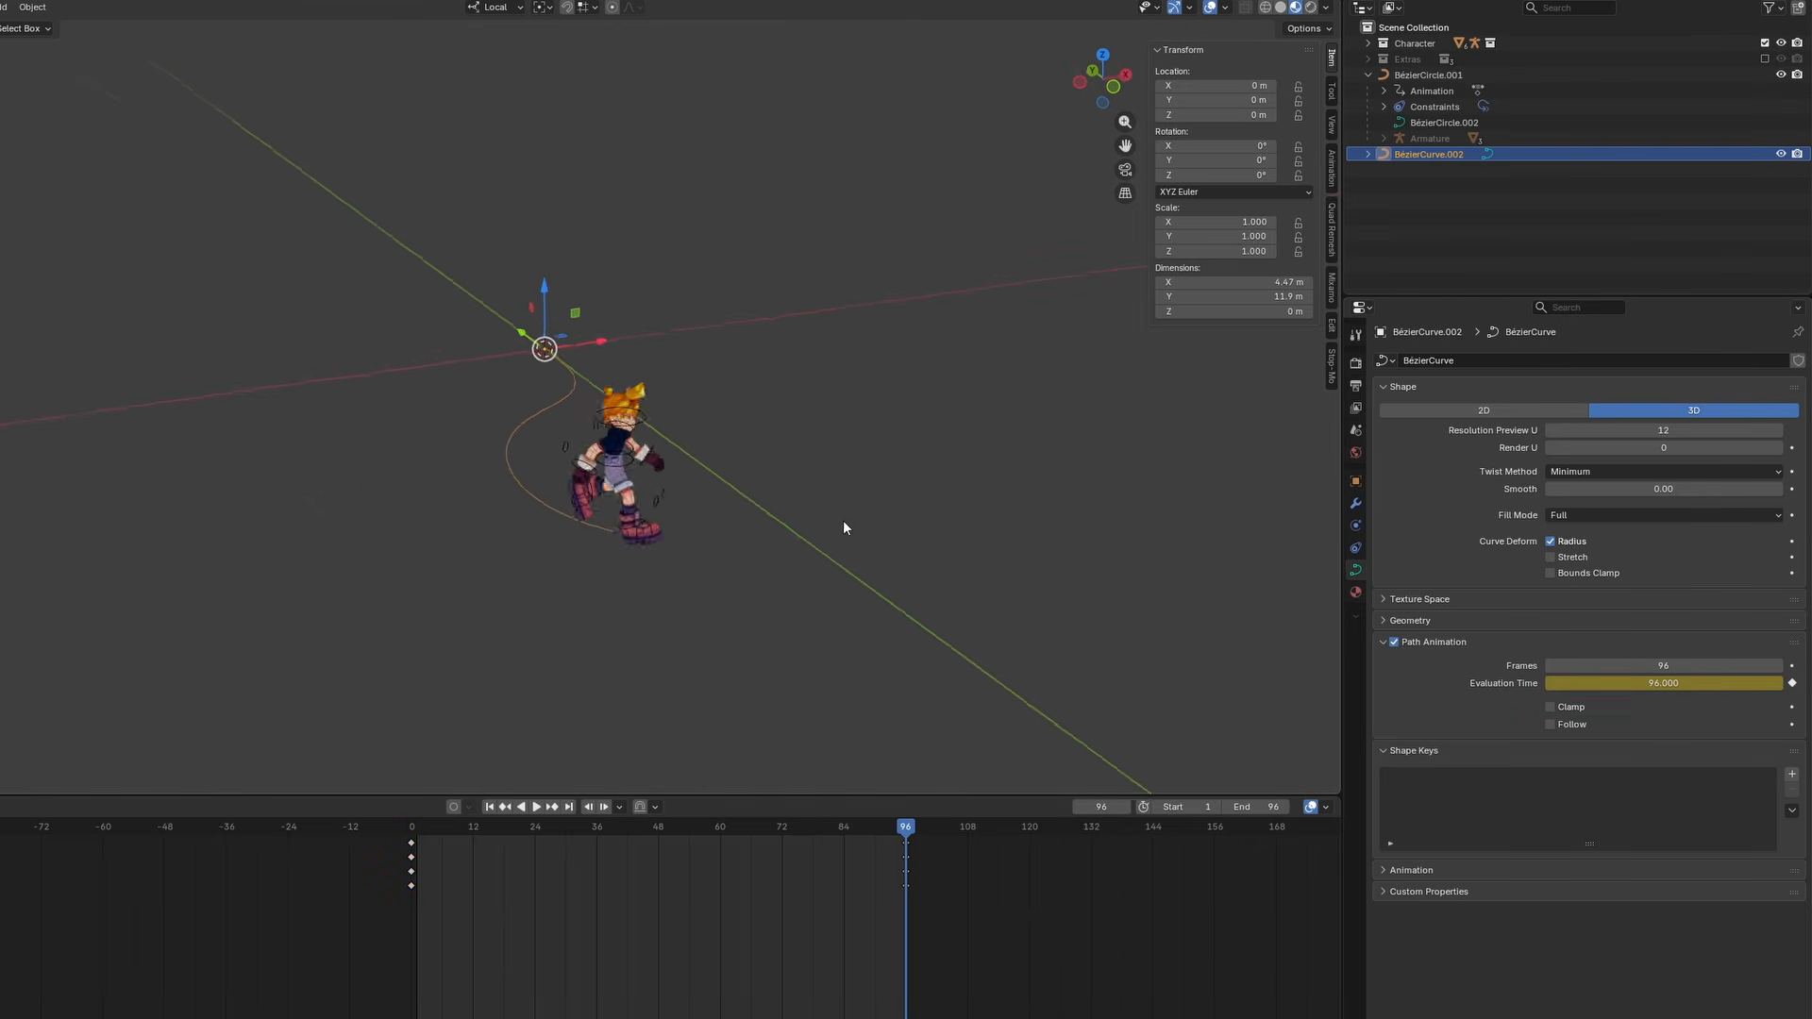
scroll(845, 525, up, 4)
drag(904, 828, 405, 810)
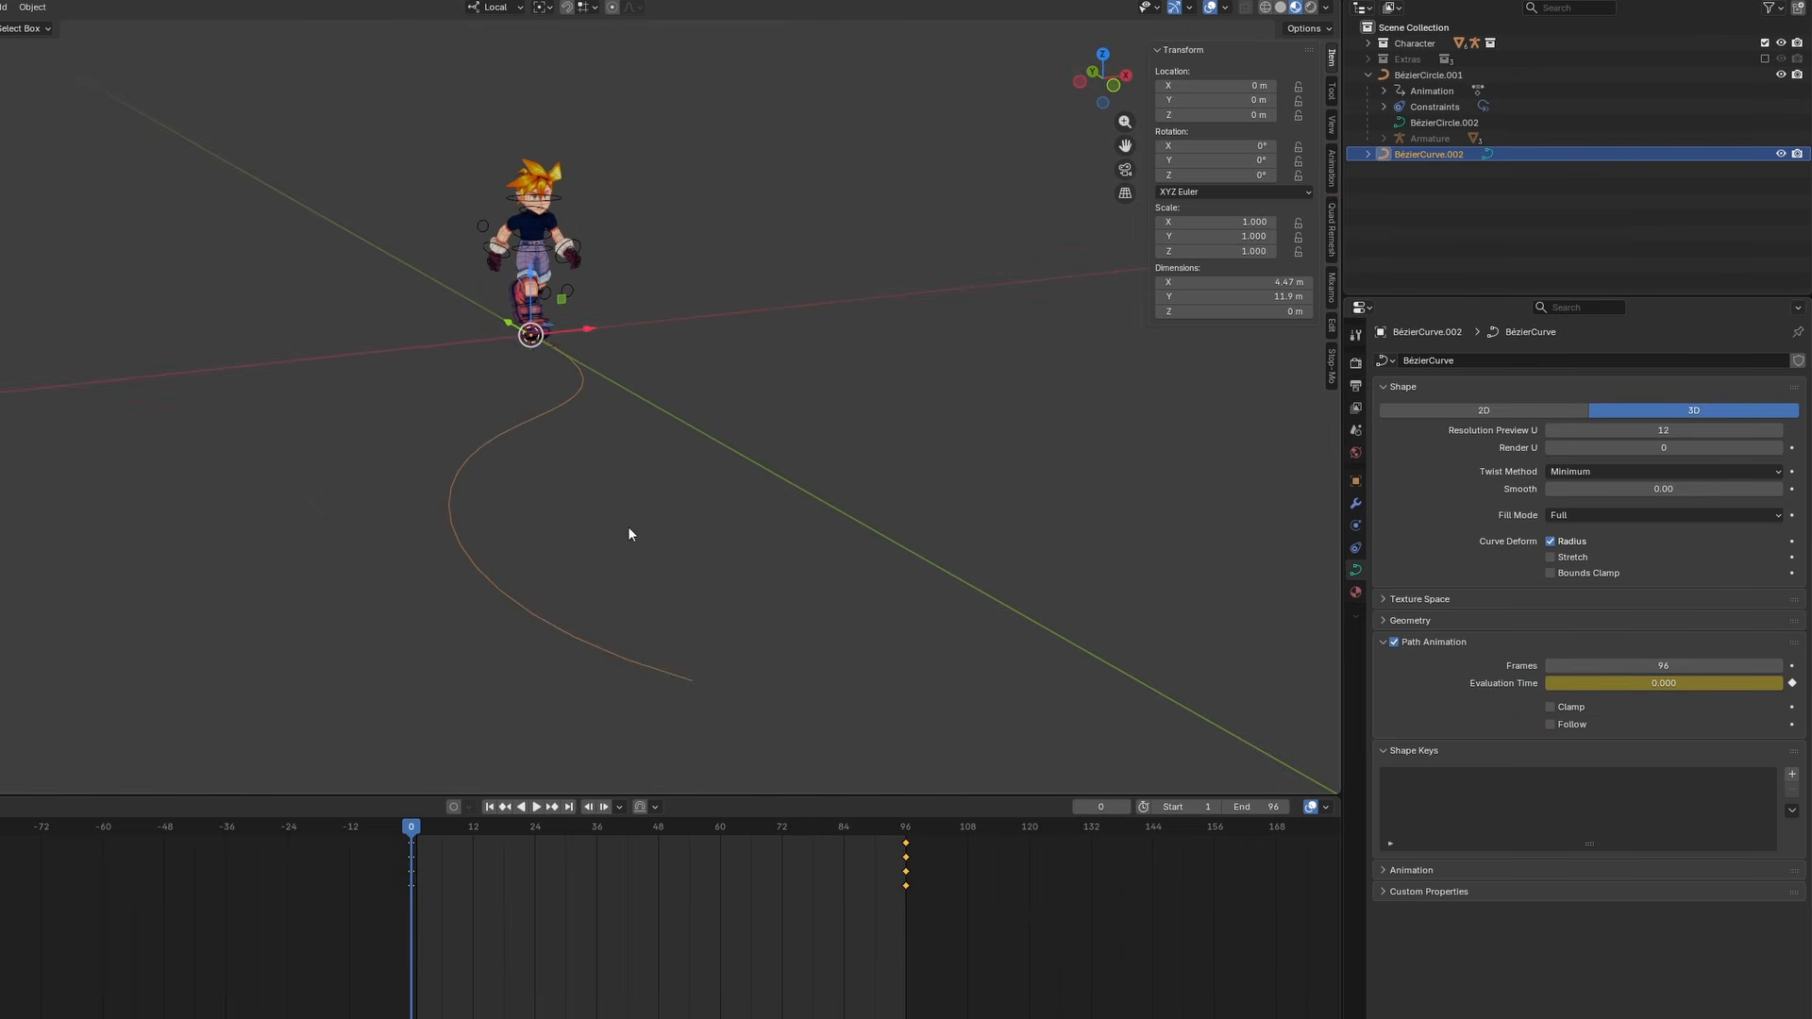
click(951, 518)
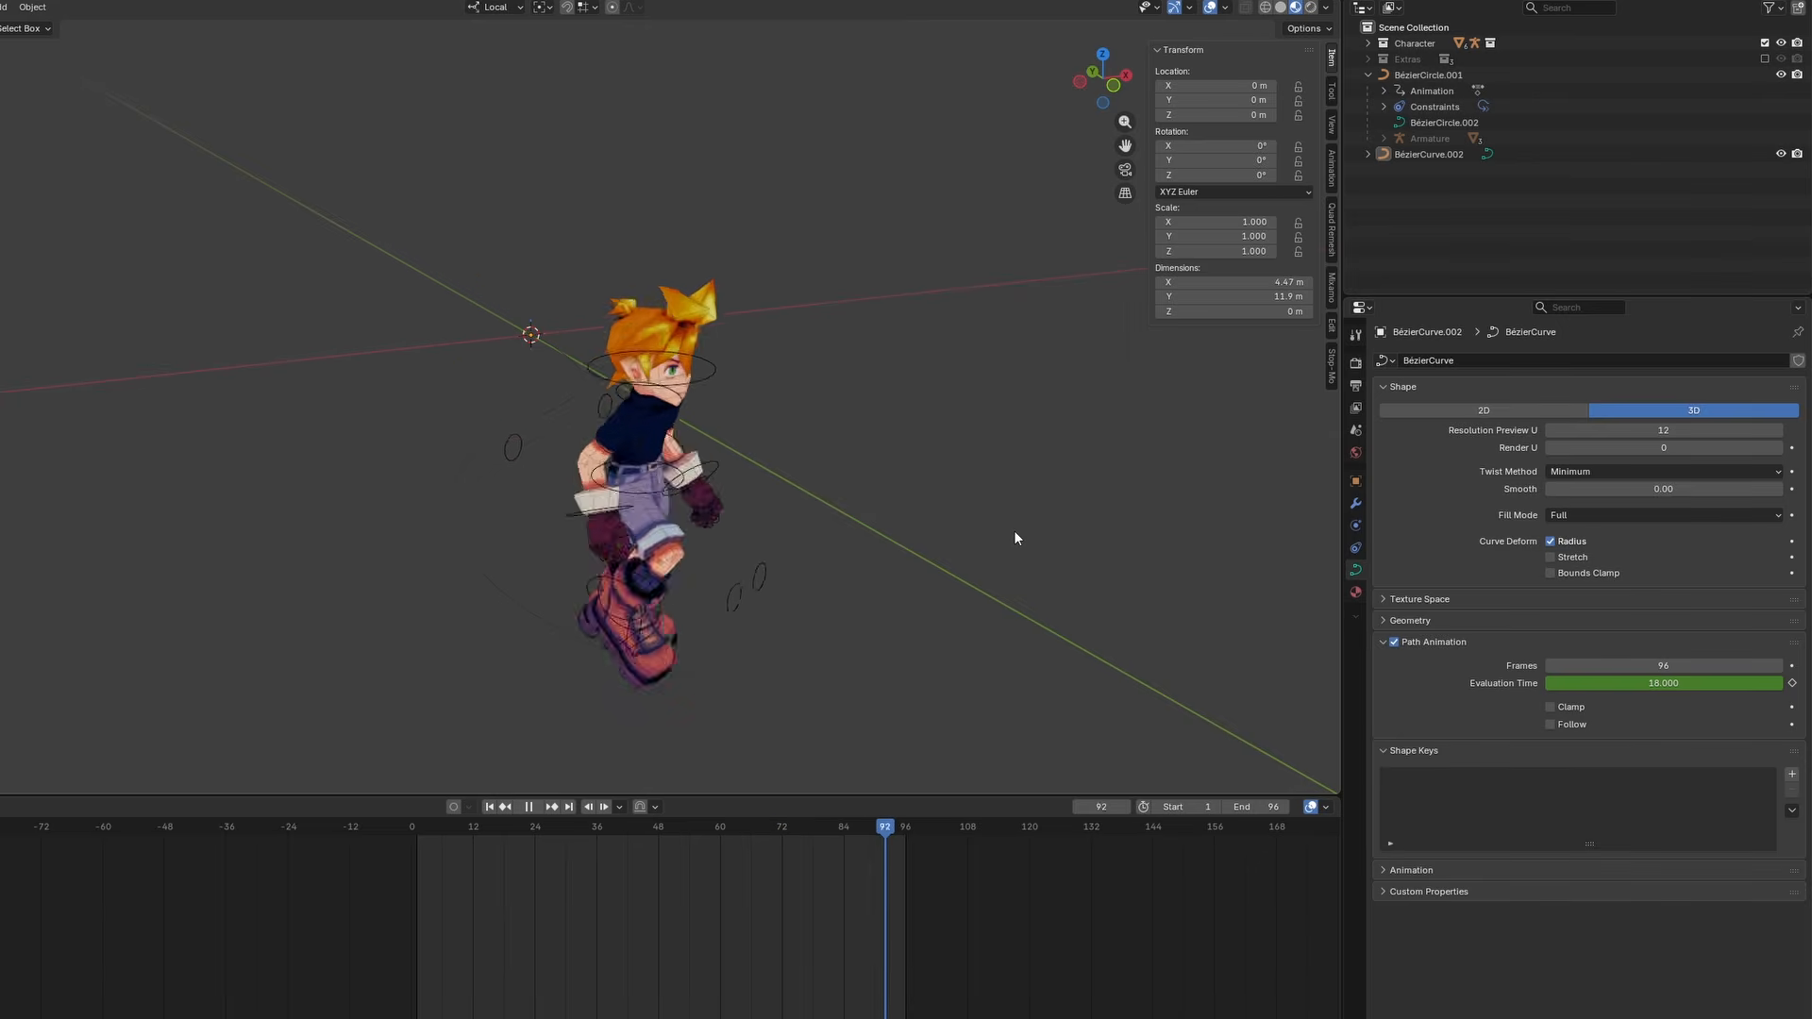
key(space)
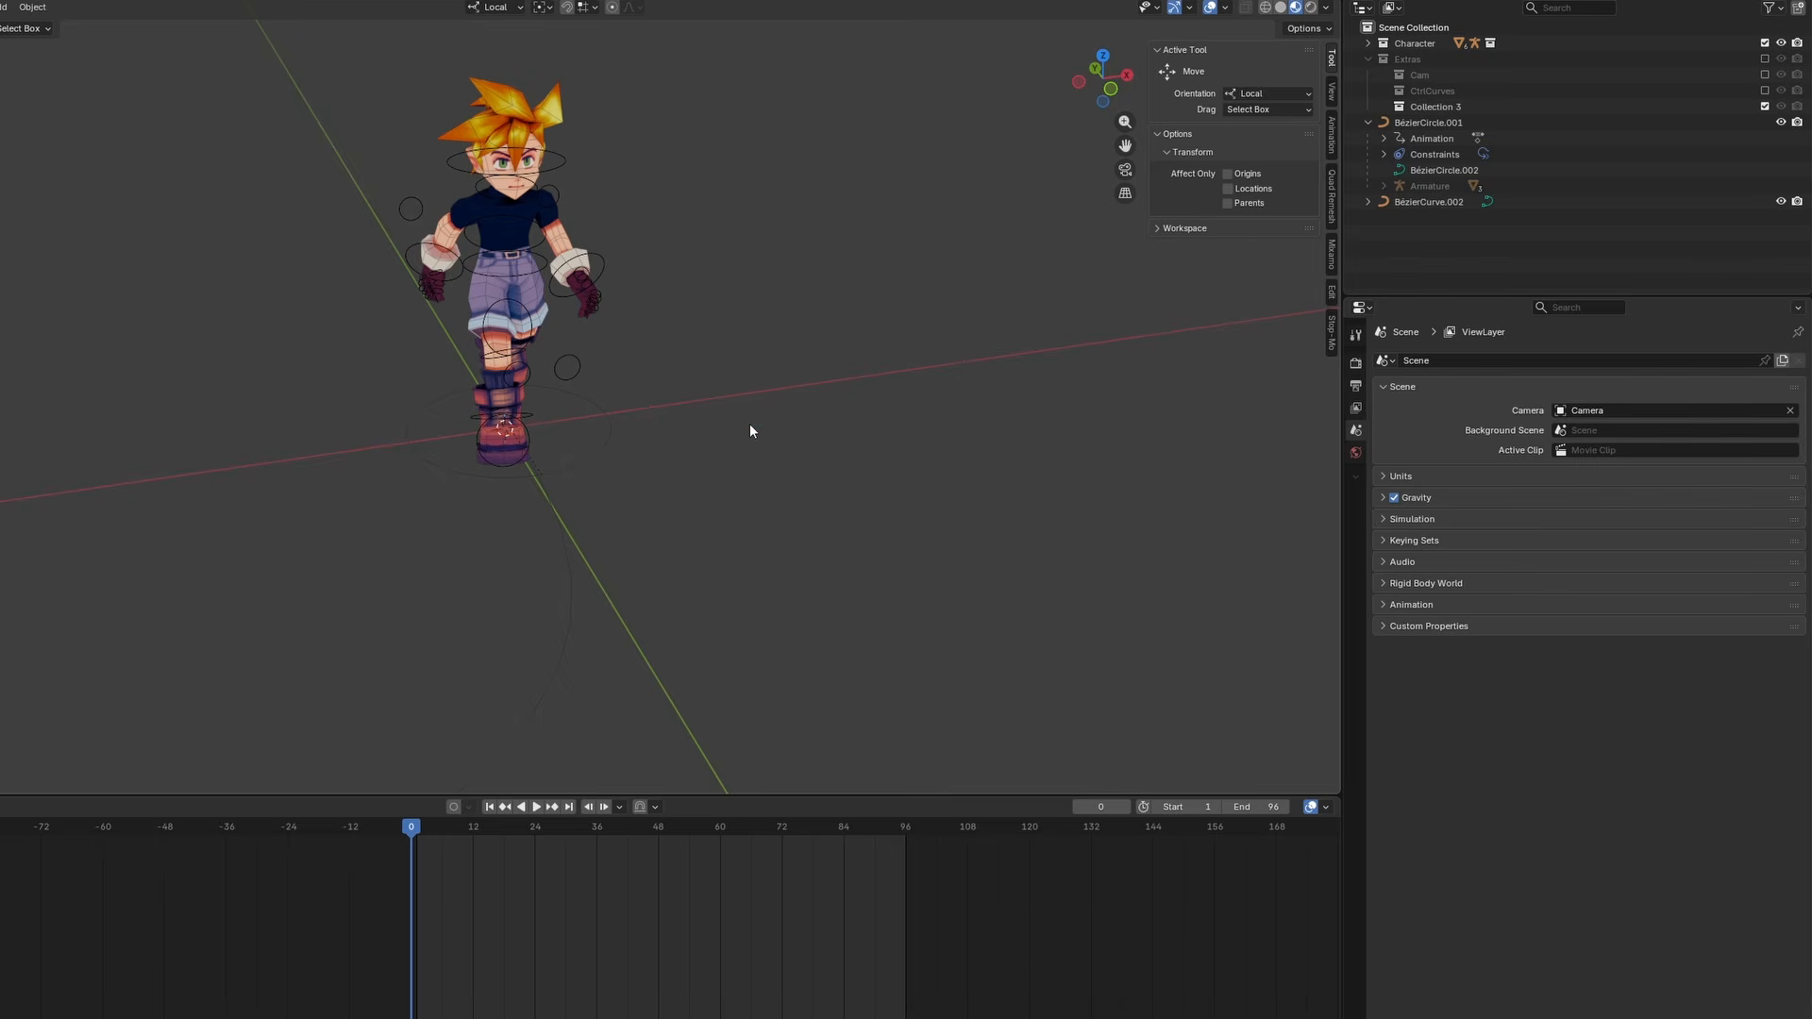
Add a plain axes empty and move it in front of the character to about Y -9.46 m and Z 2.54 m
key(shift+a)
mouse_move(687, 579)
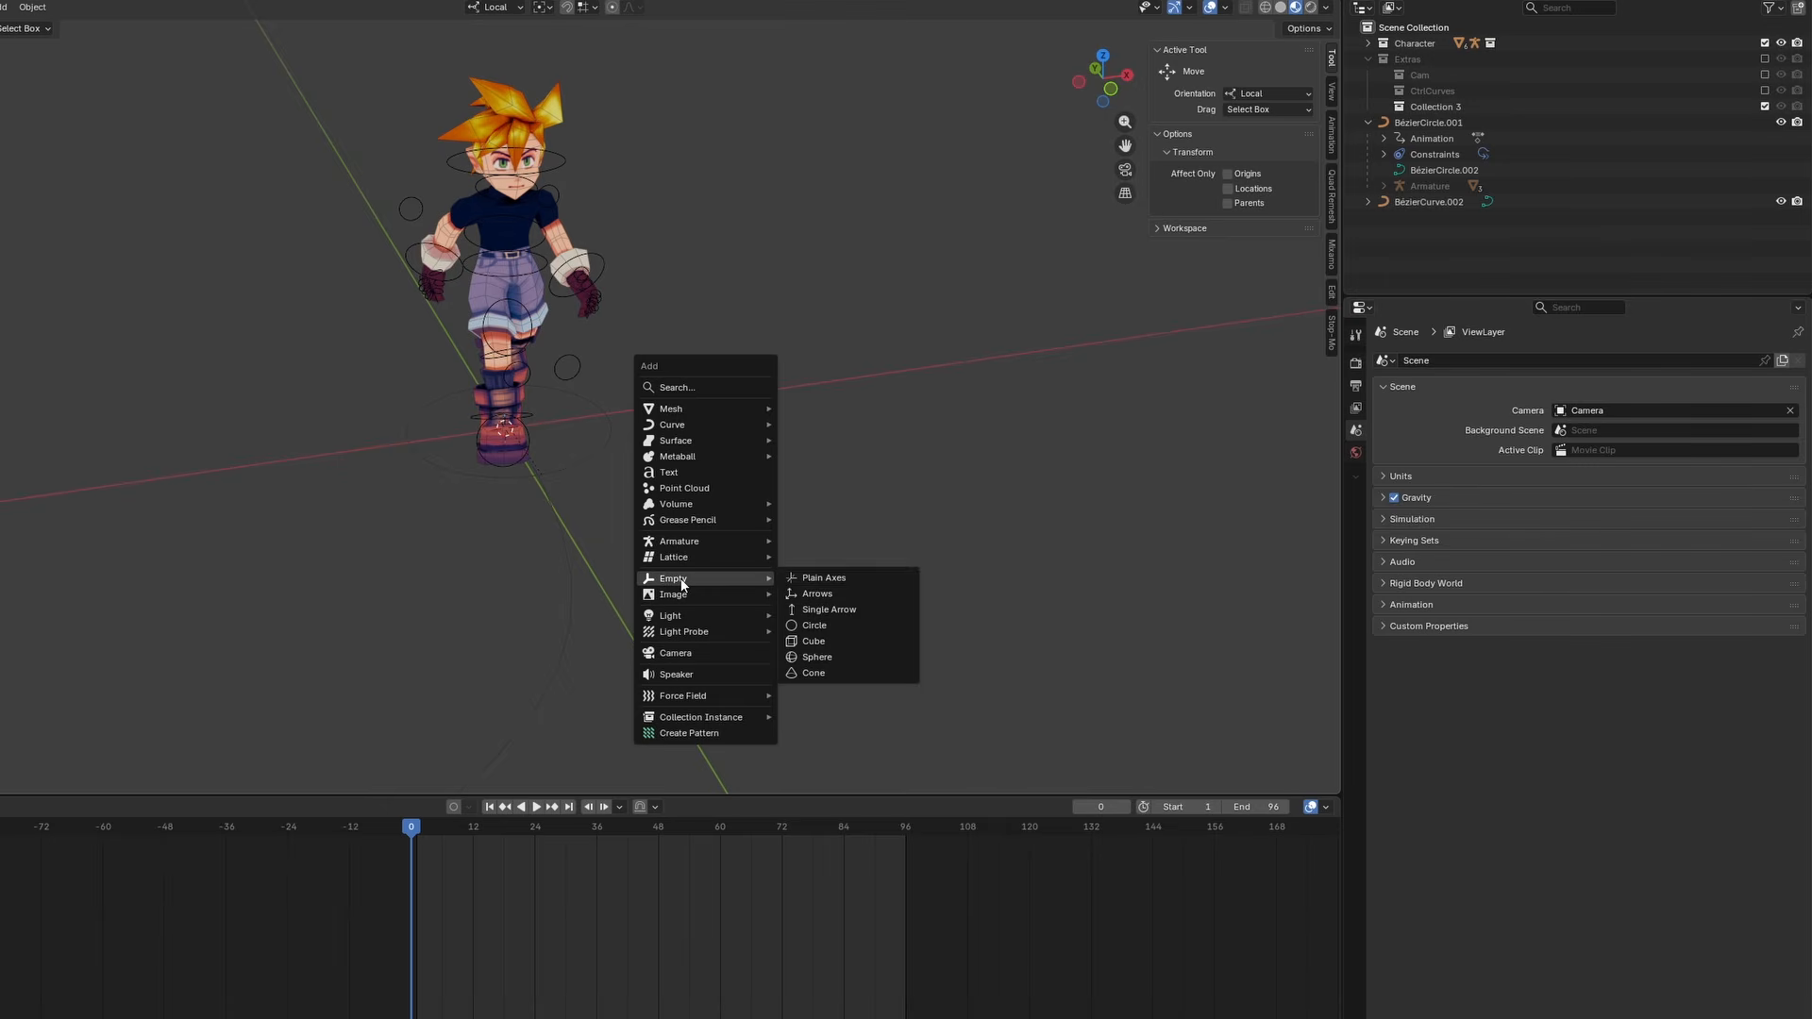
click(812, 577)
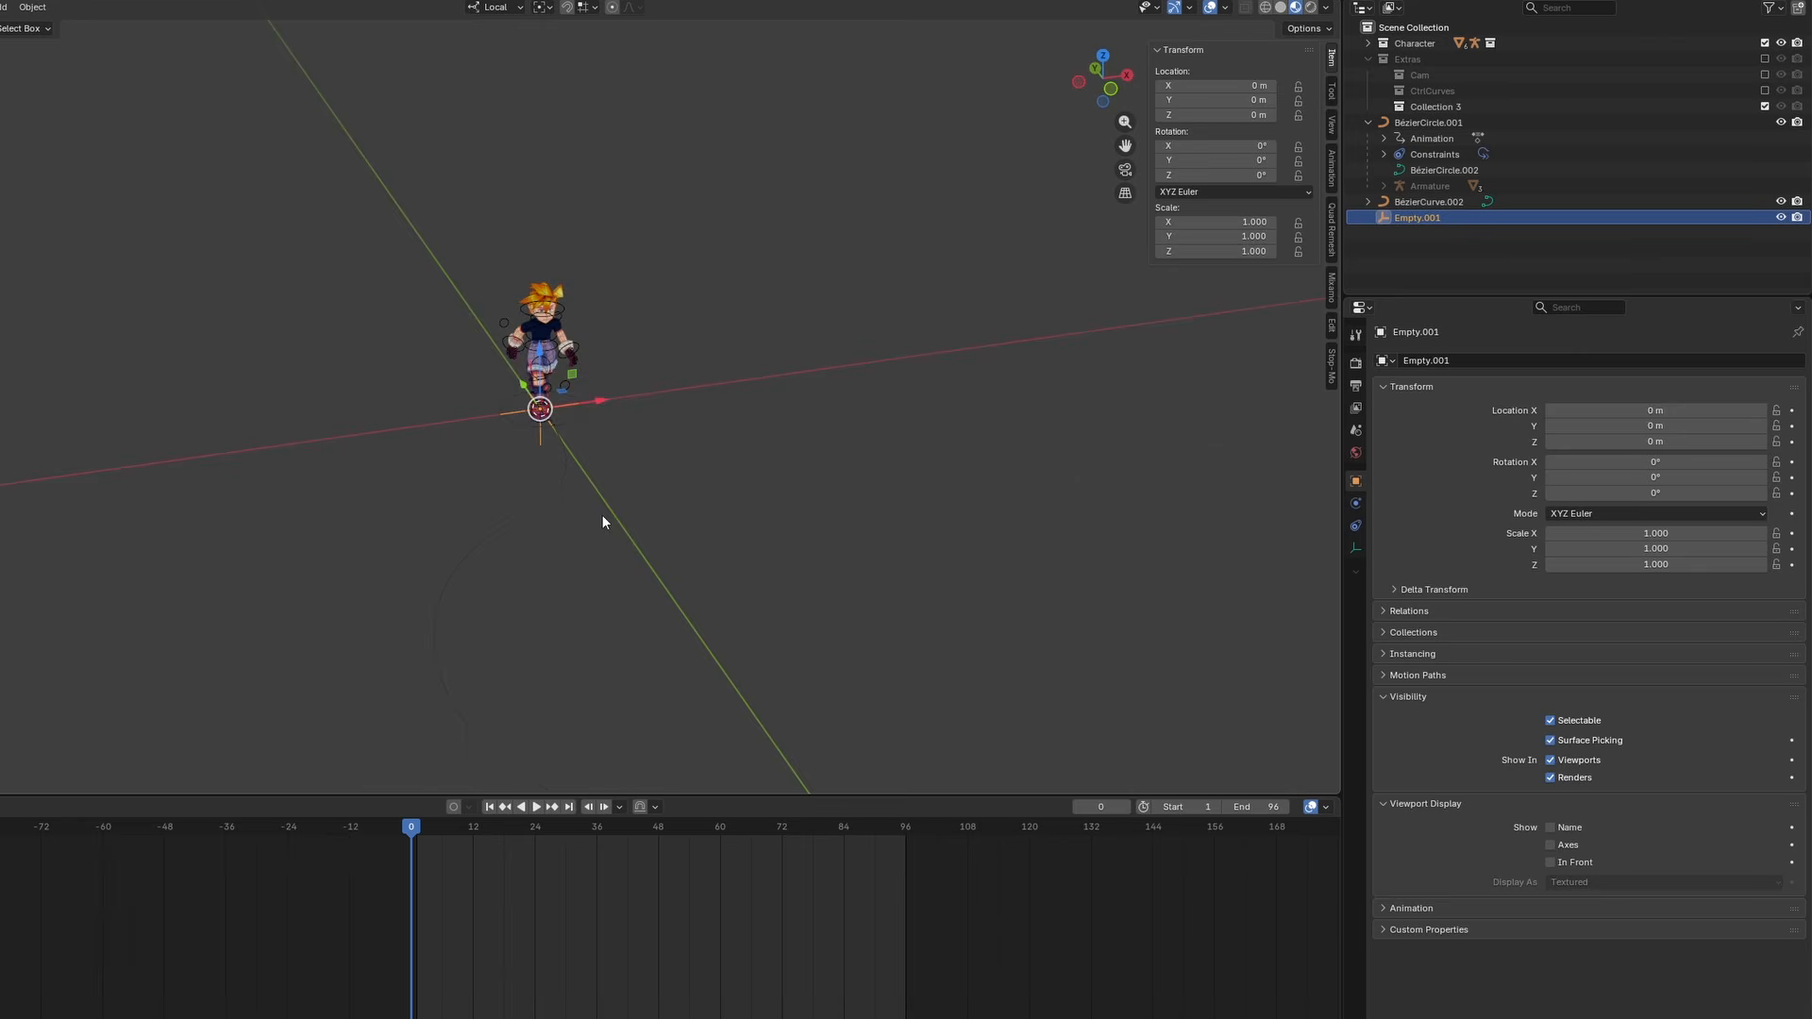
key(g)
key(y)
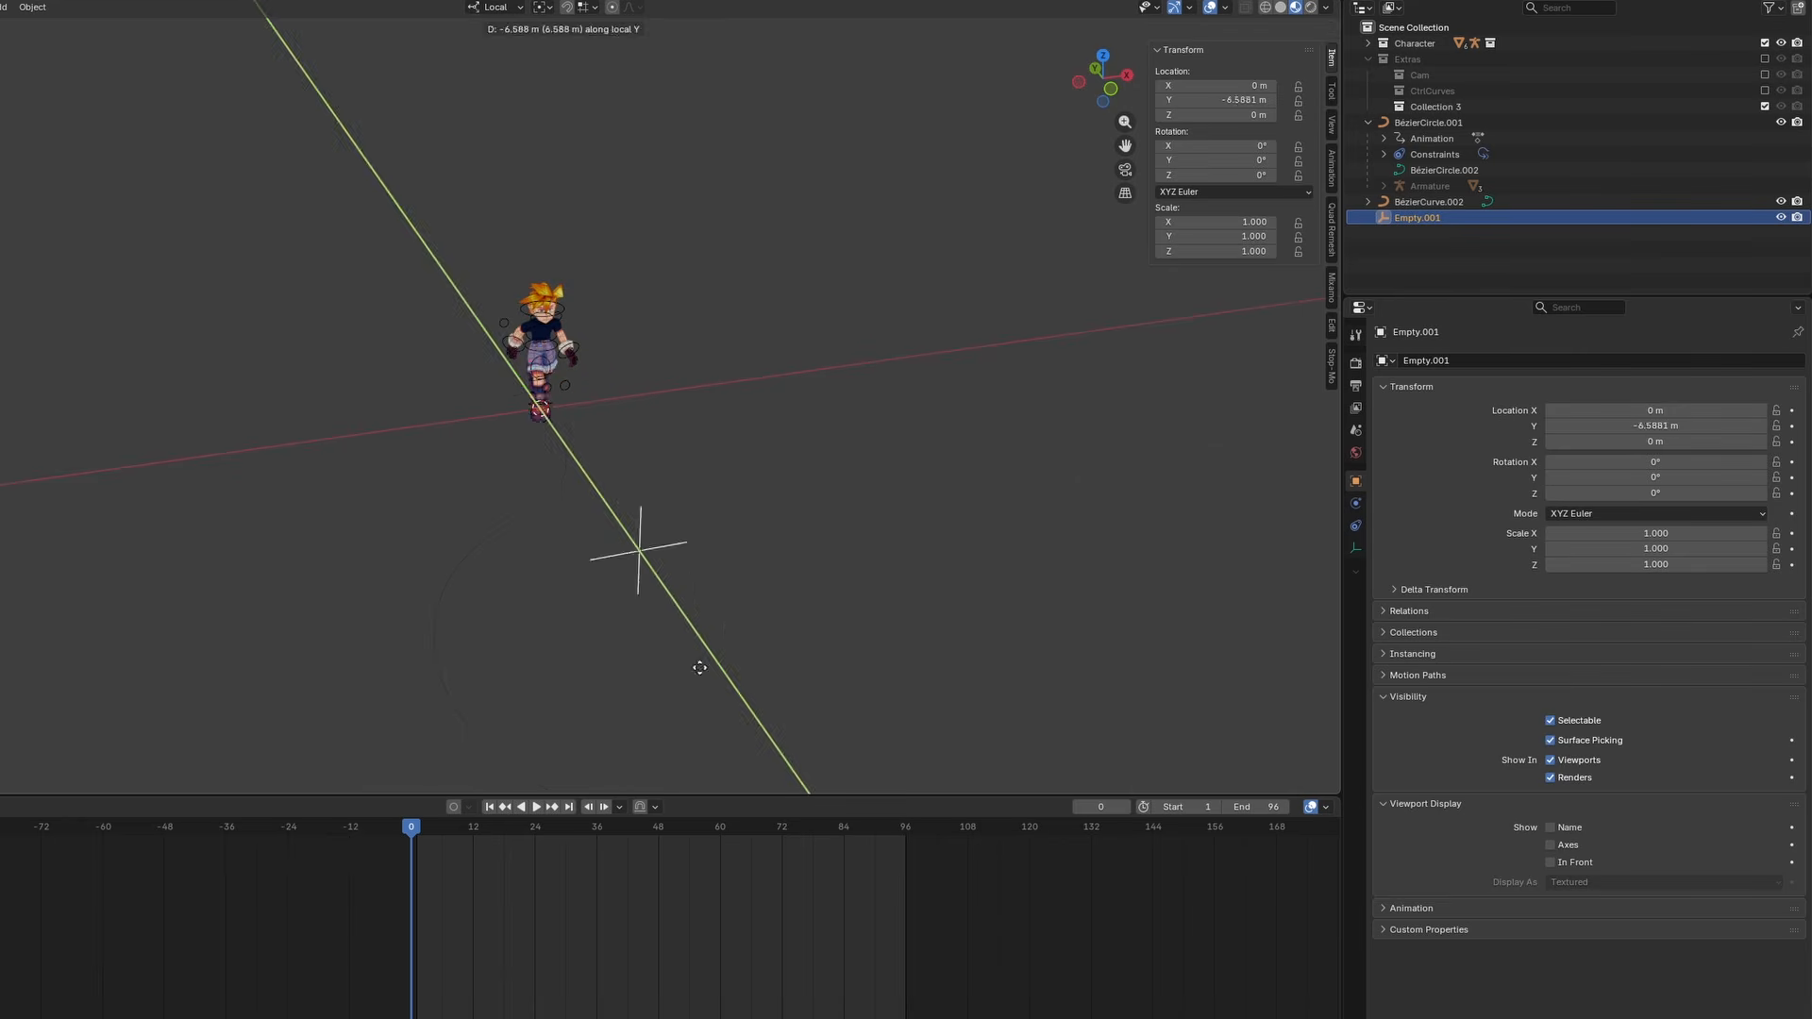
click(754, 745)
middle_drag(754, 745, 793, 627)
drag(700, 581, 711, 434)
middle_drag(711, 434, 791, 433)
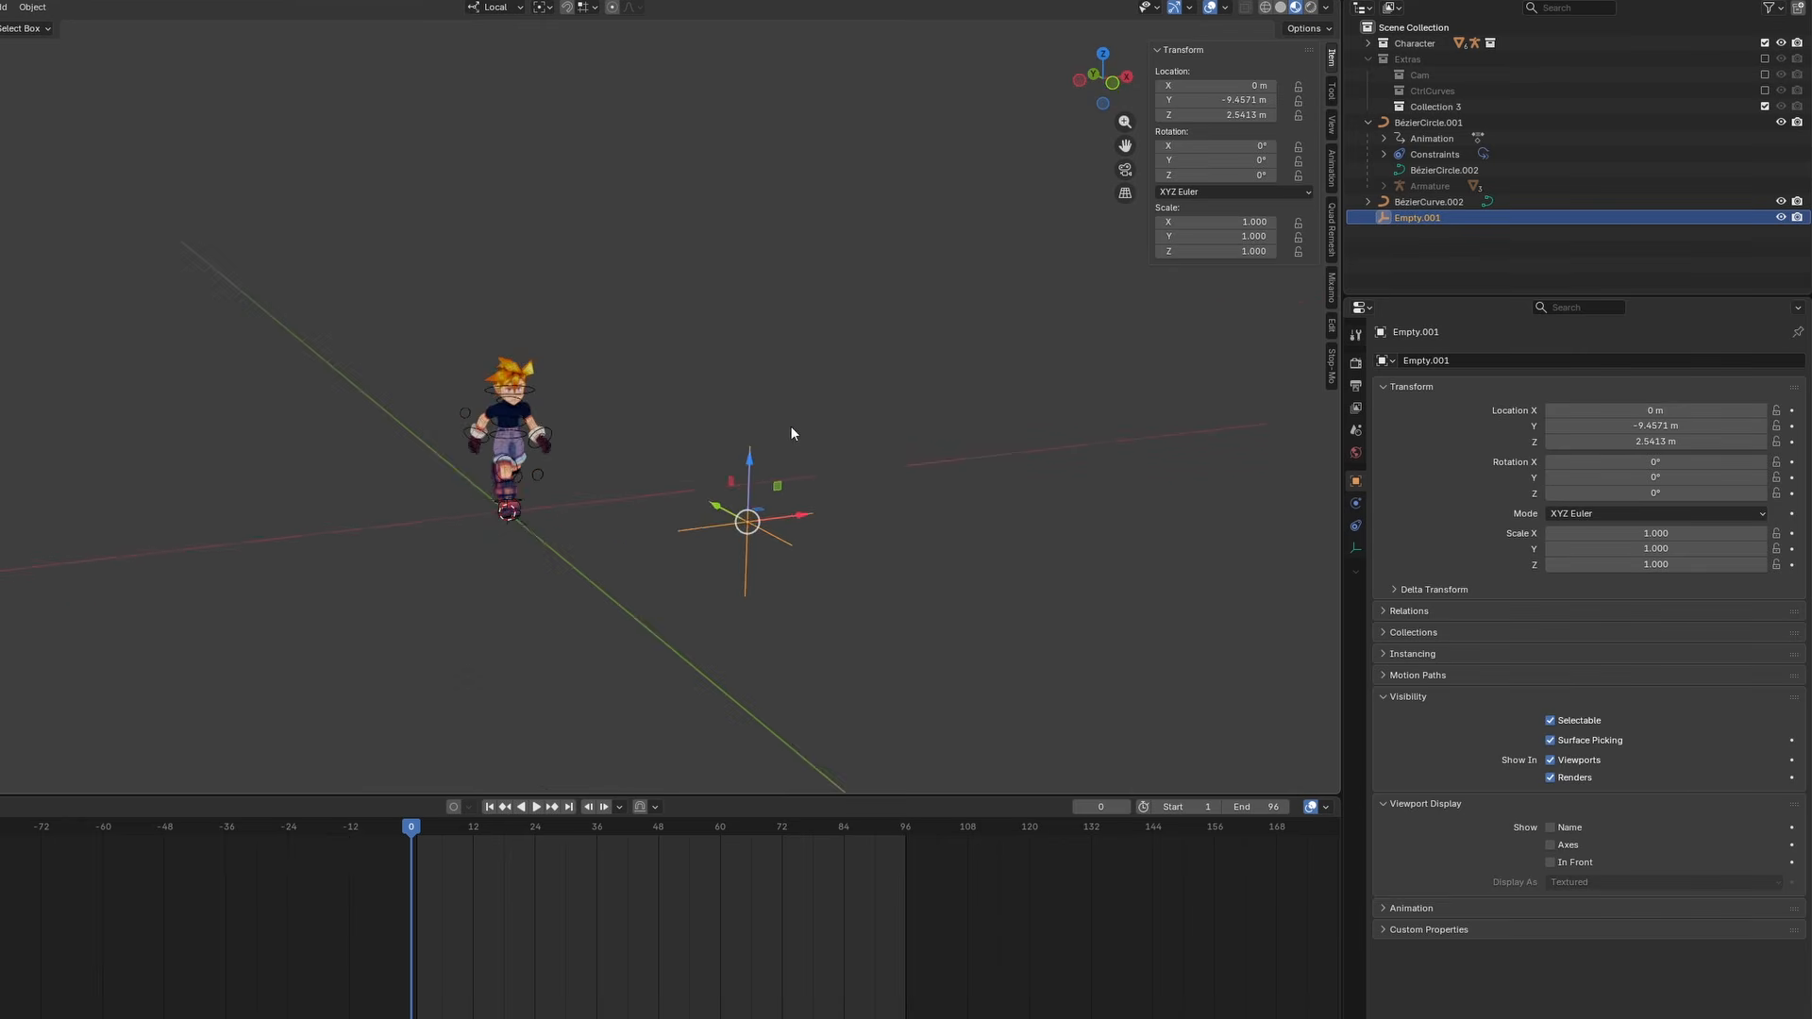
scroll(785, 435, up, 3)
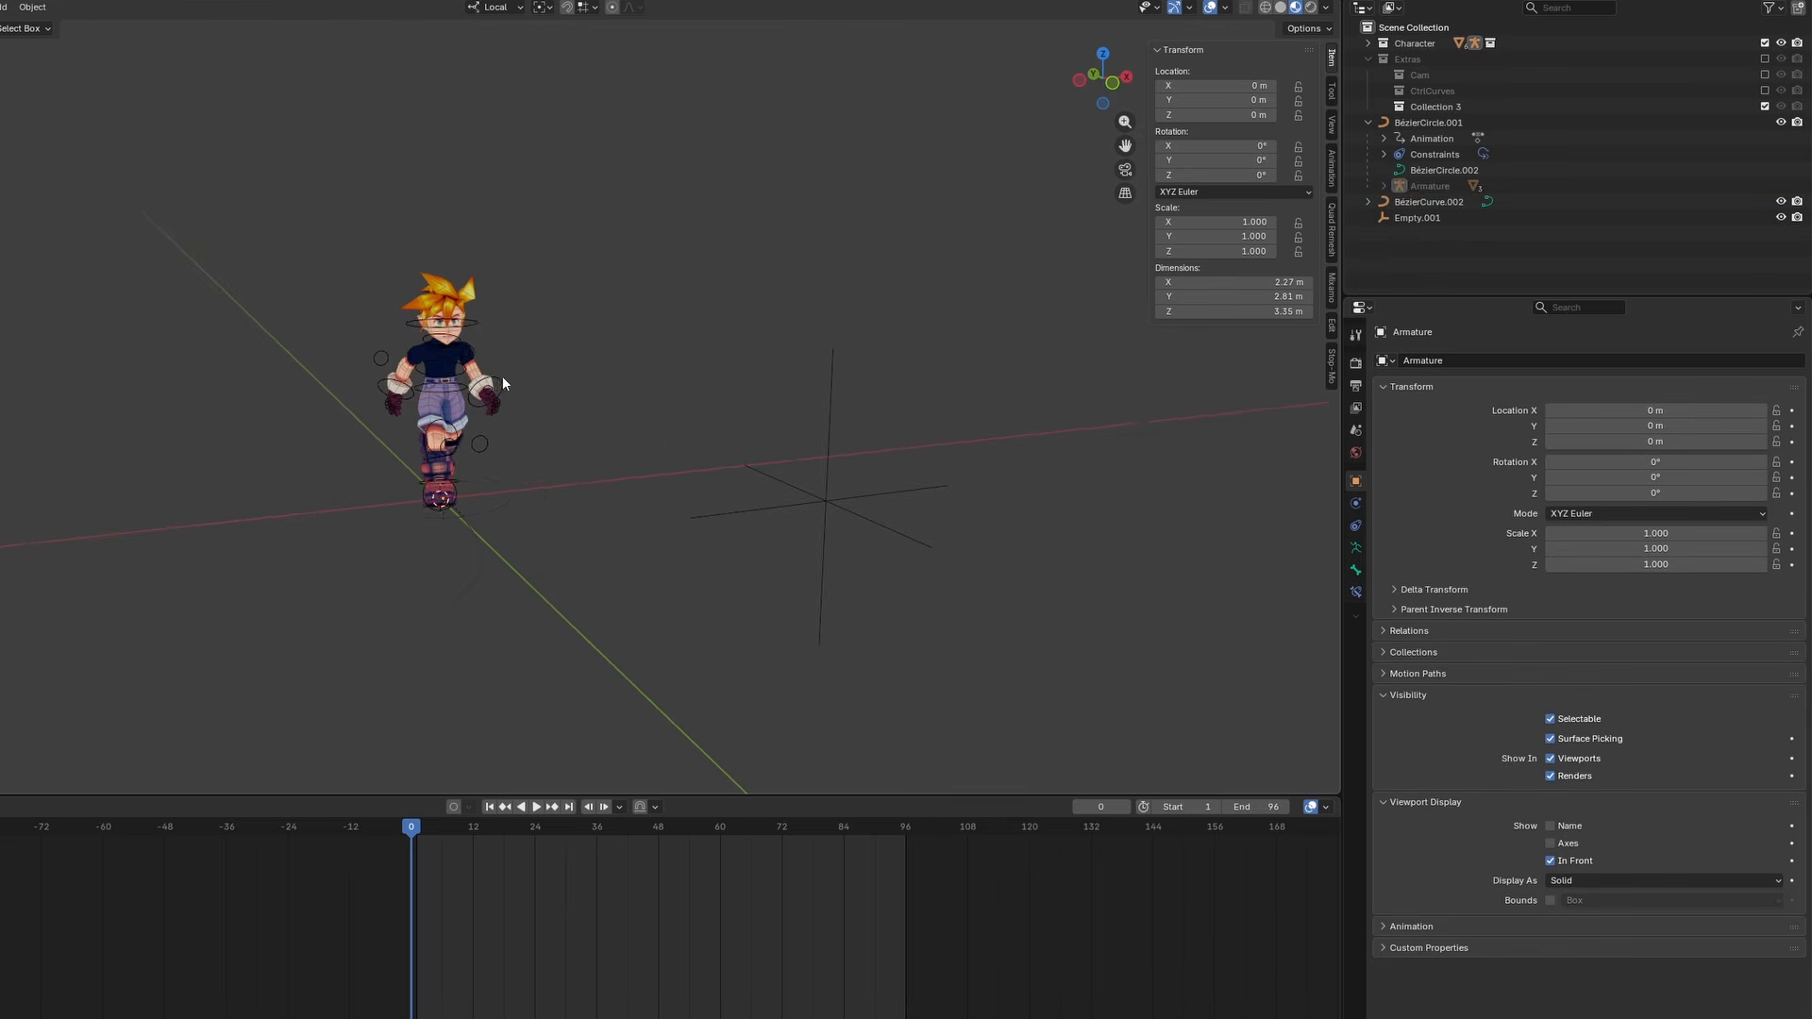
Put the armature in Pose Mode and add a Track To bone constraint to the head bone
click(502, 377)
key(ctrl+Tab)
click(666, 521)
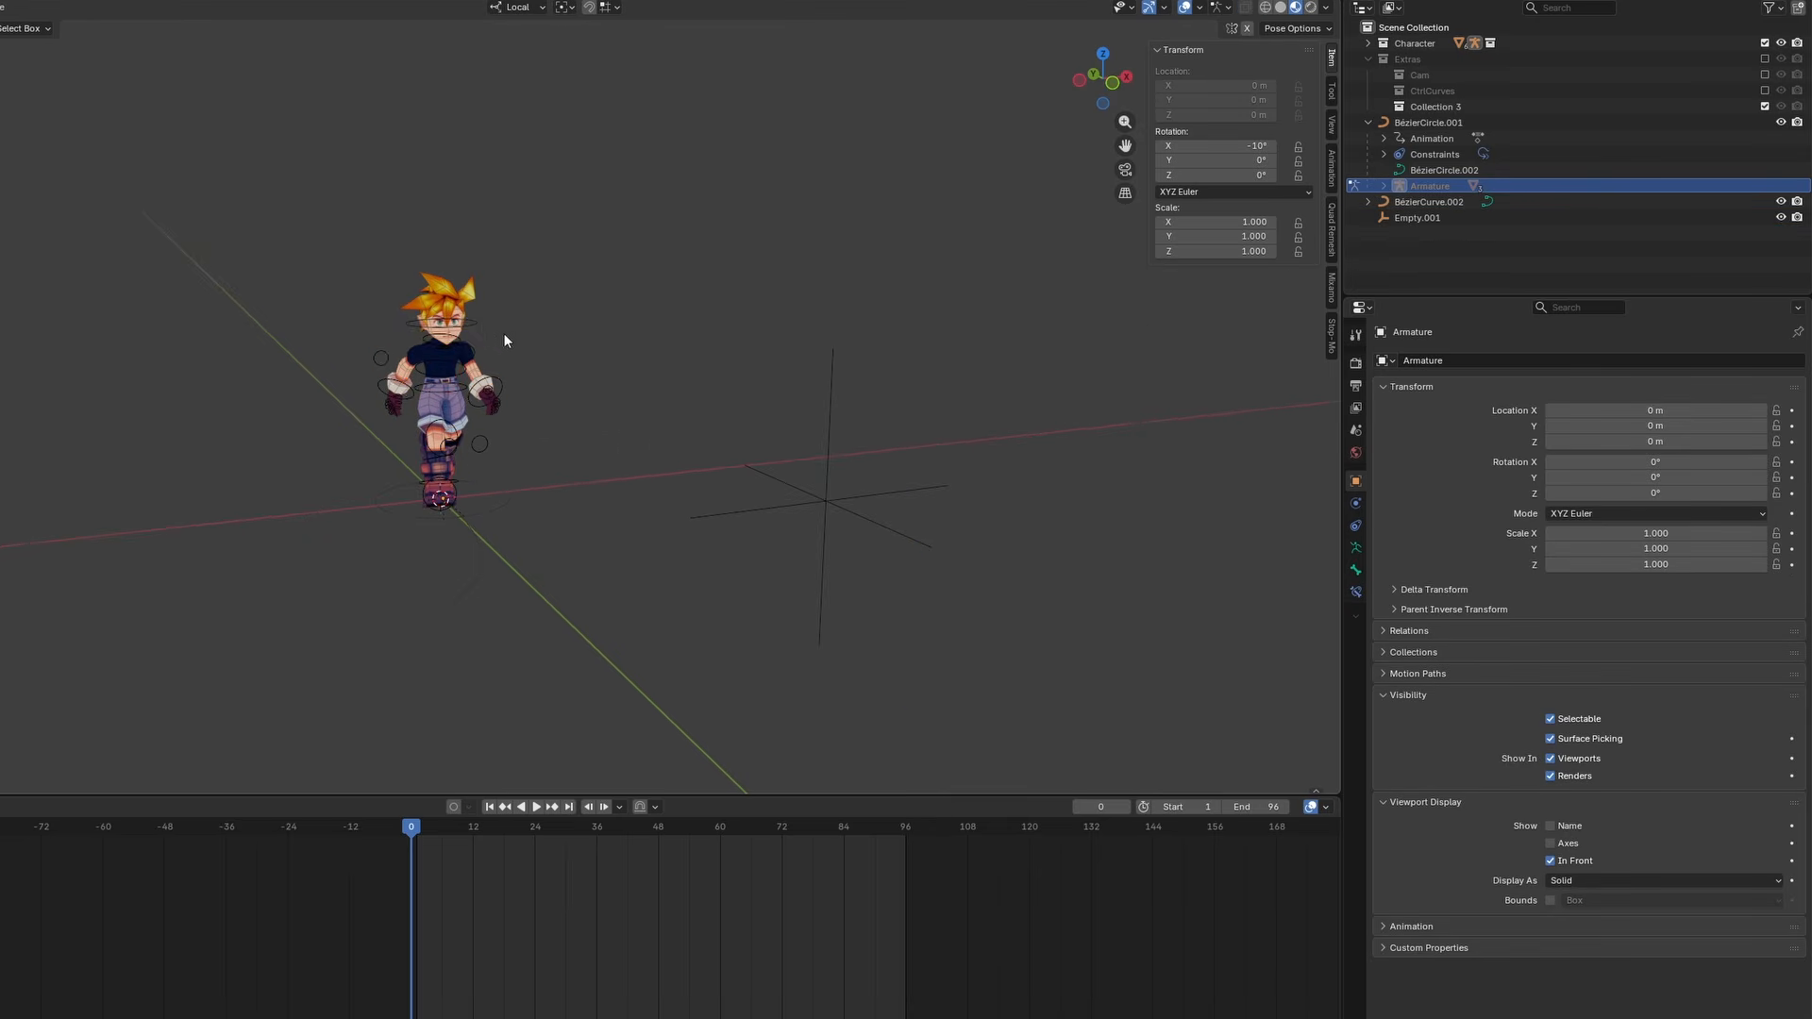
click(479, 317)
click(1355, 591)
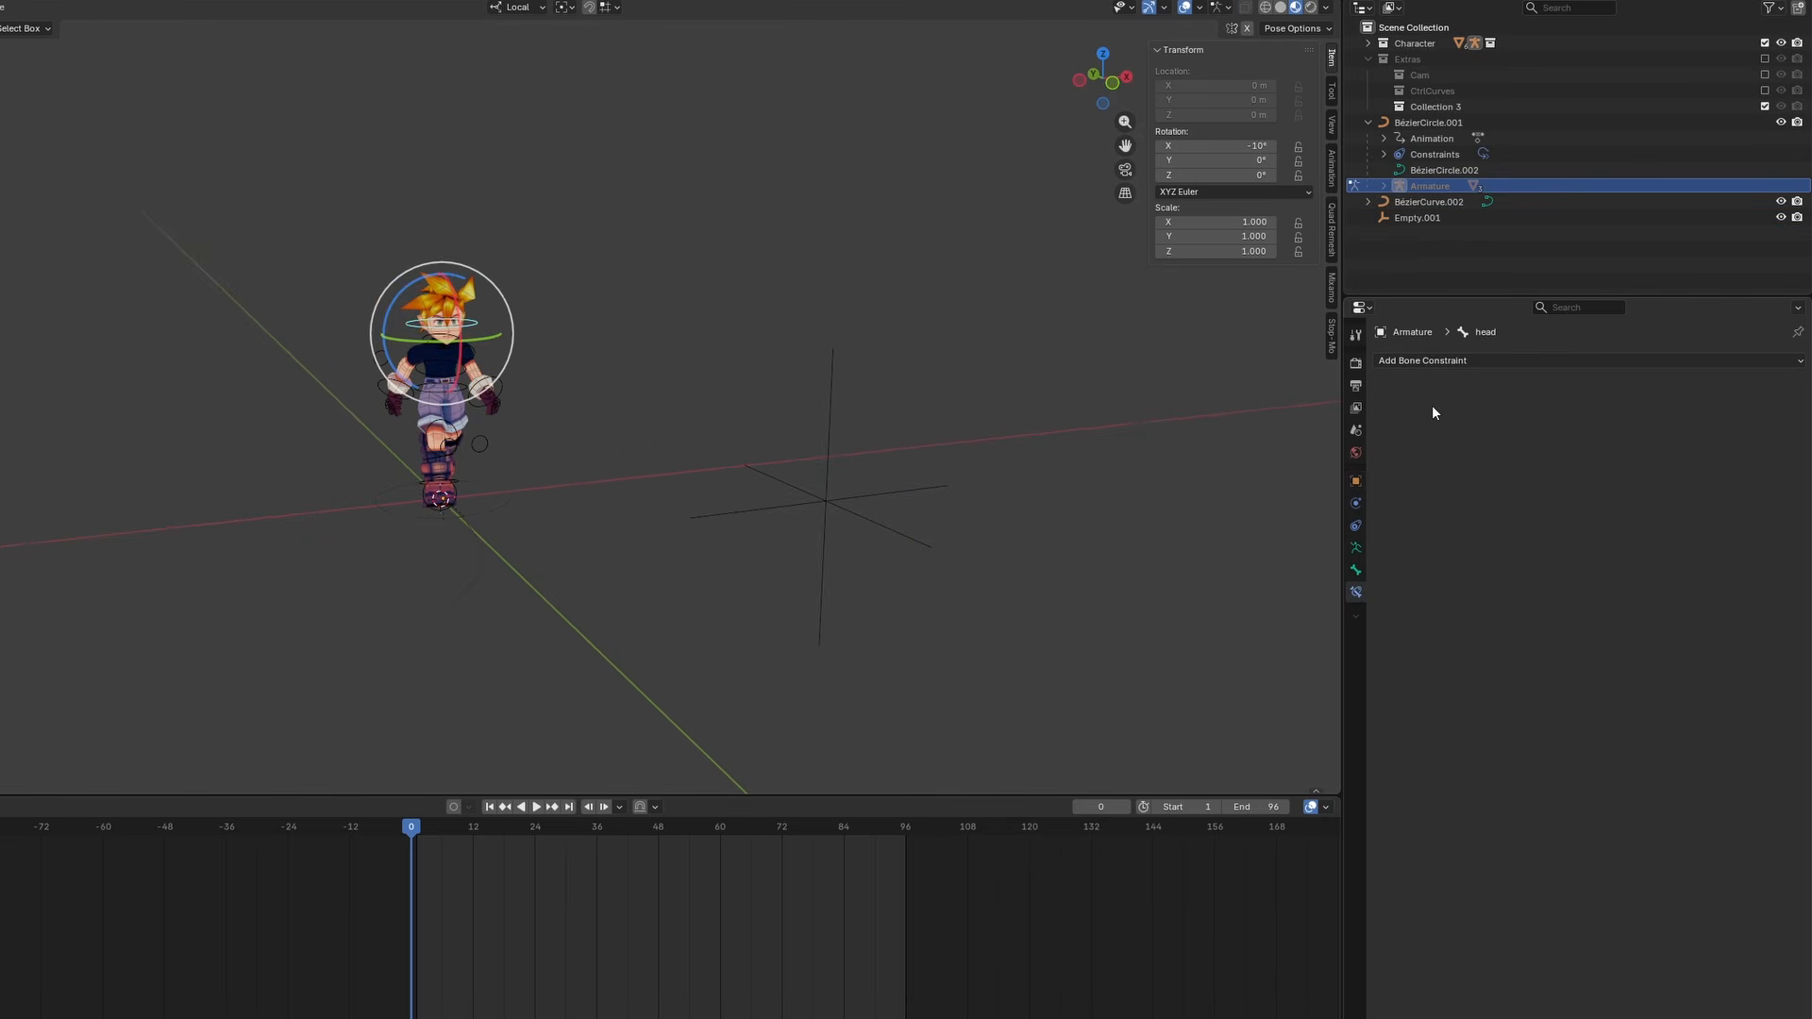
click(1446, 362)
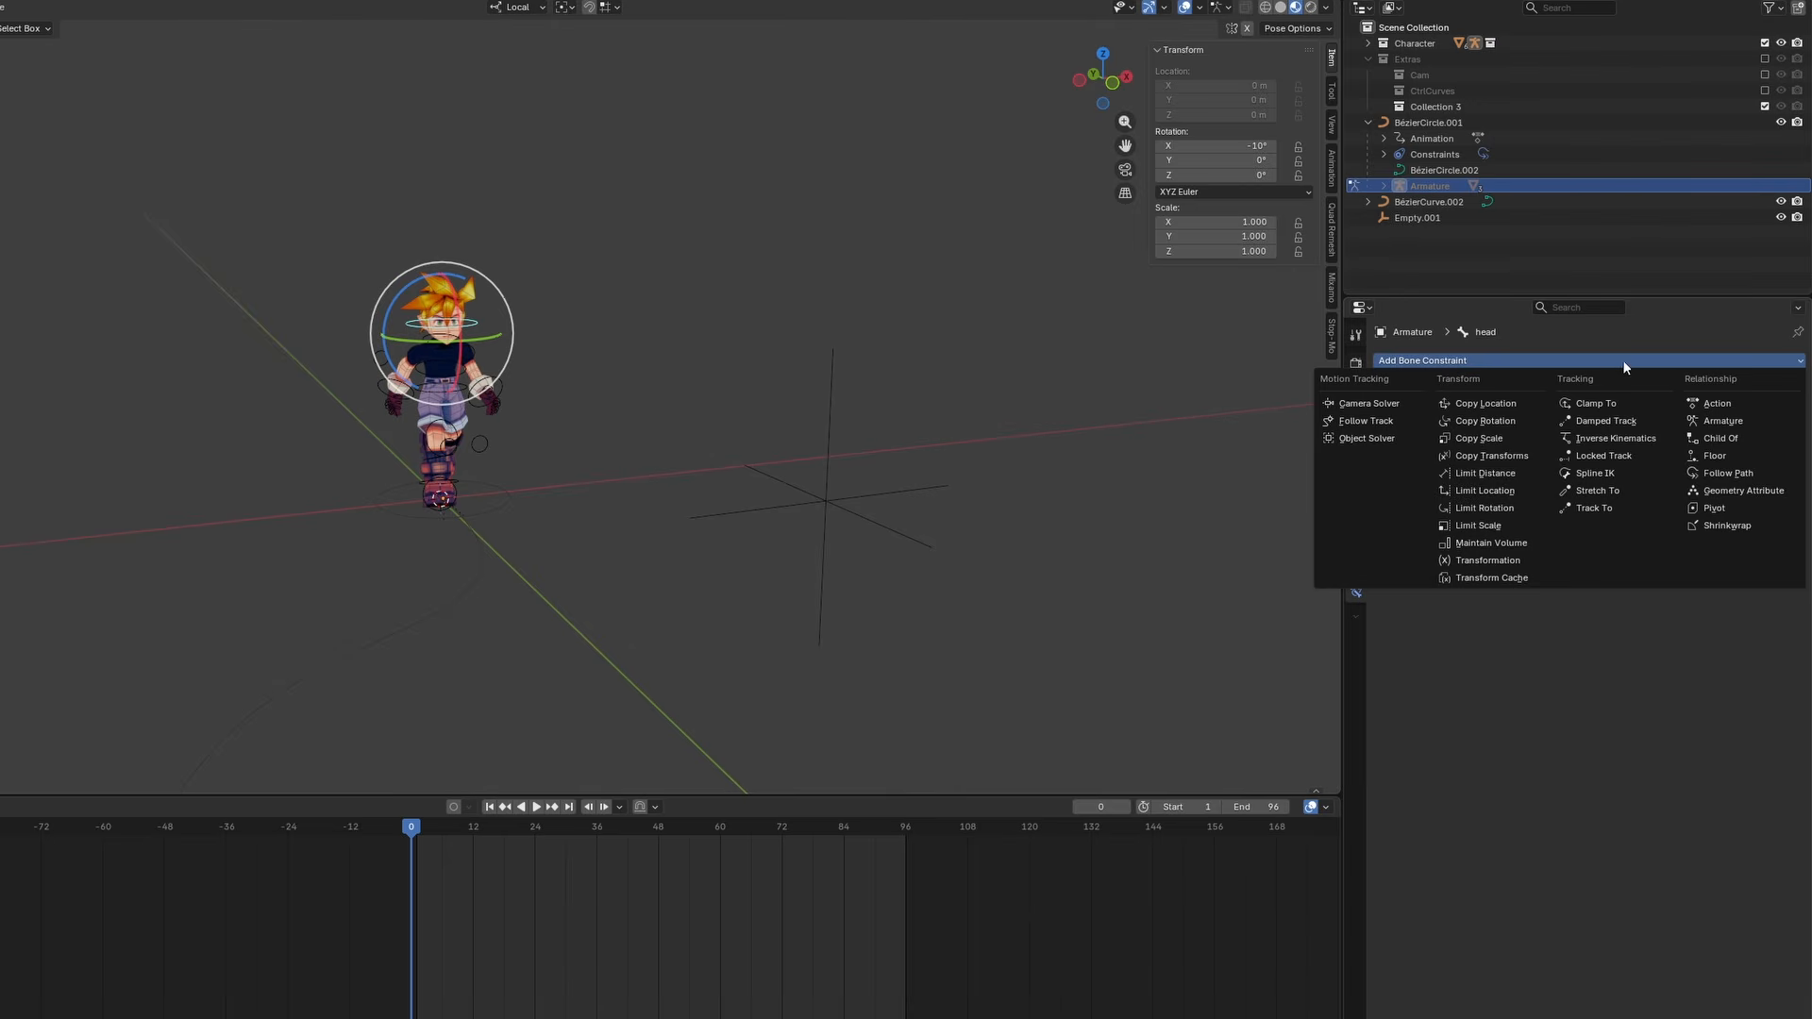
click(1601, 513)
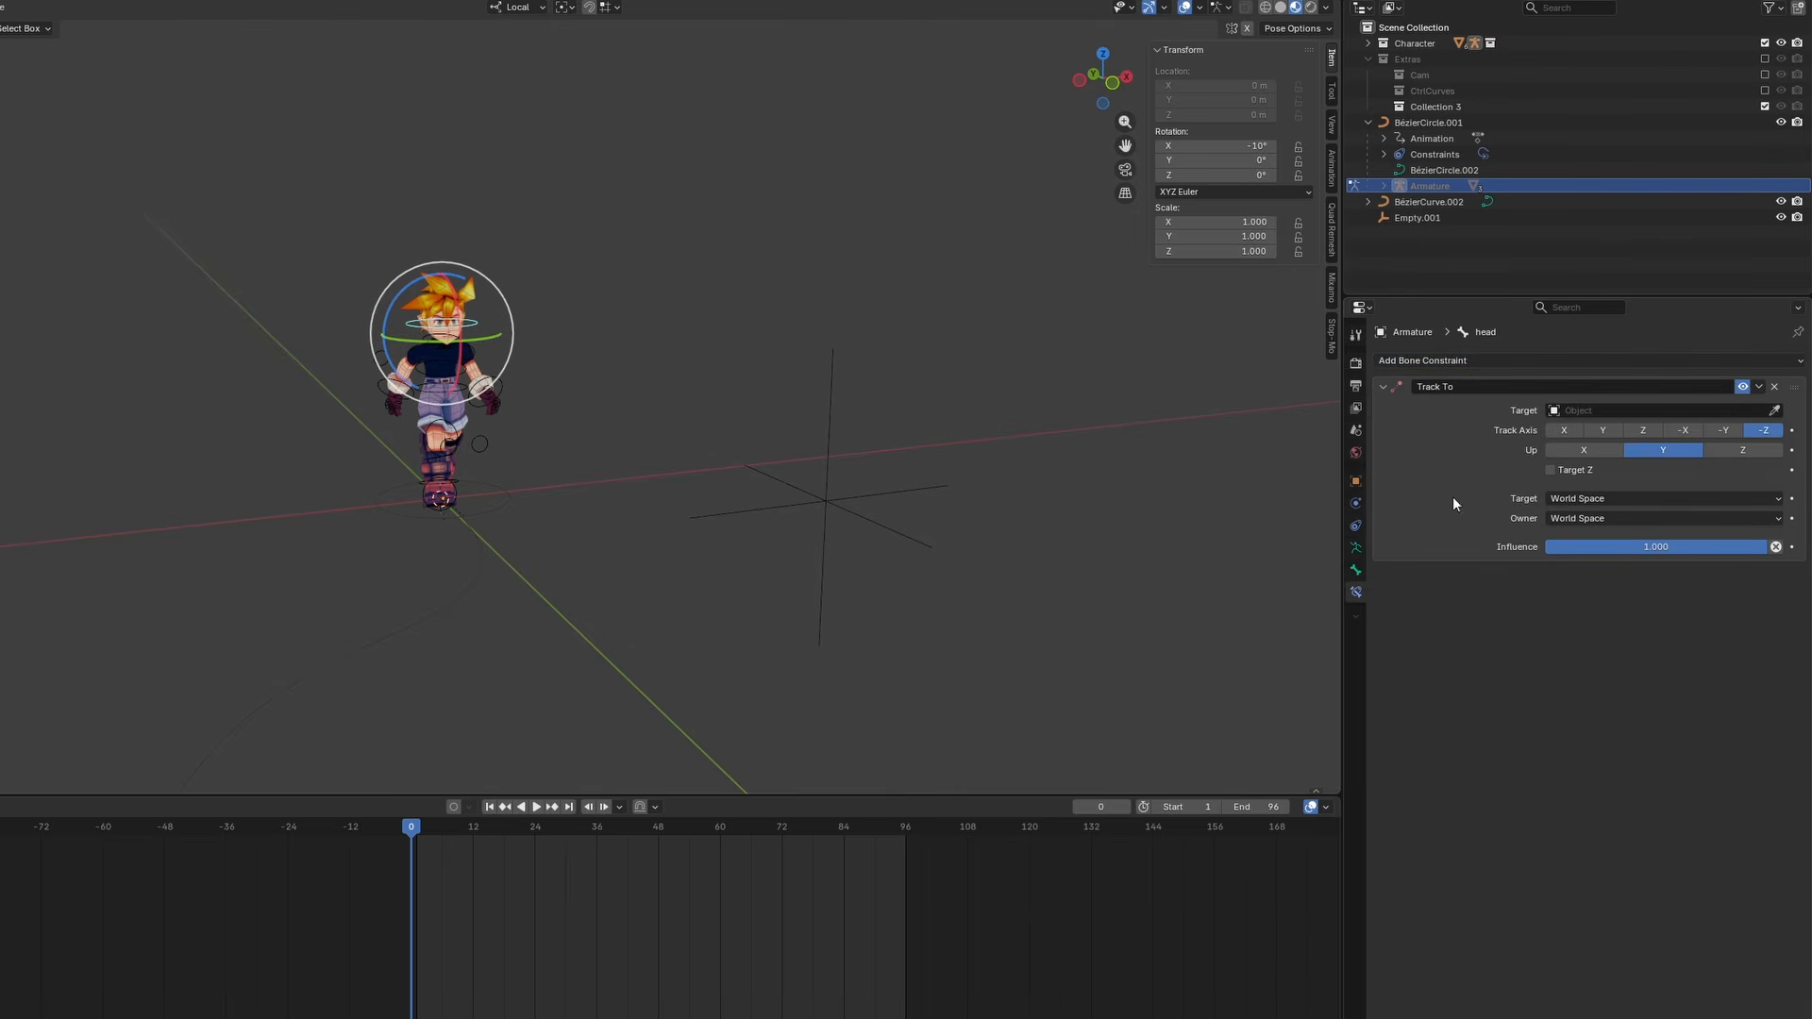
Set the head's Track To target to Empty.001 and its track axis to Z
click(1775, 412)
click(824, 495)
click(1641, 430)
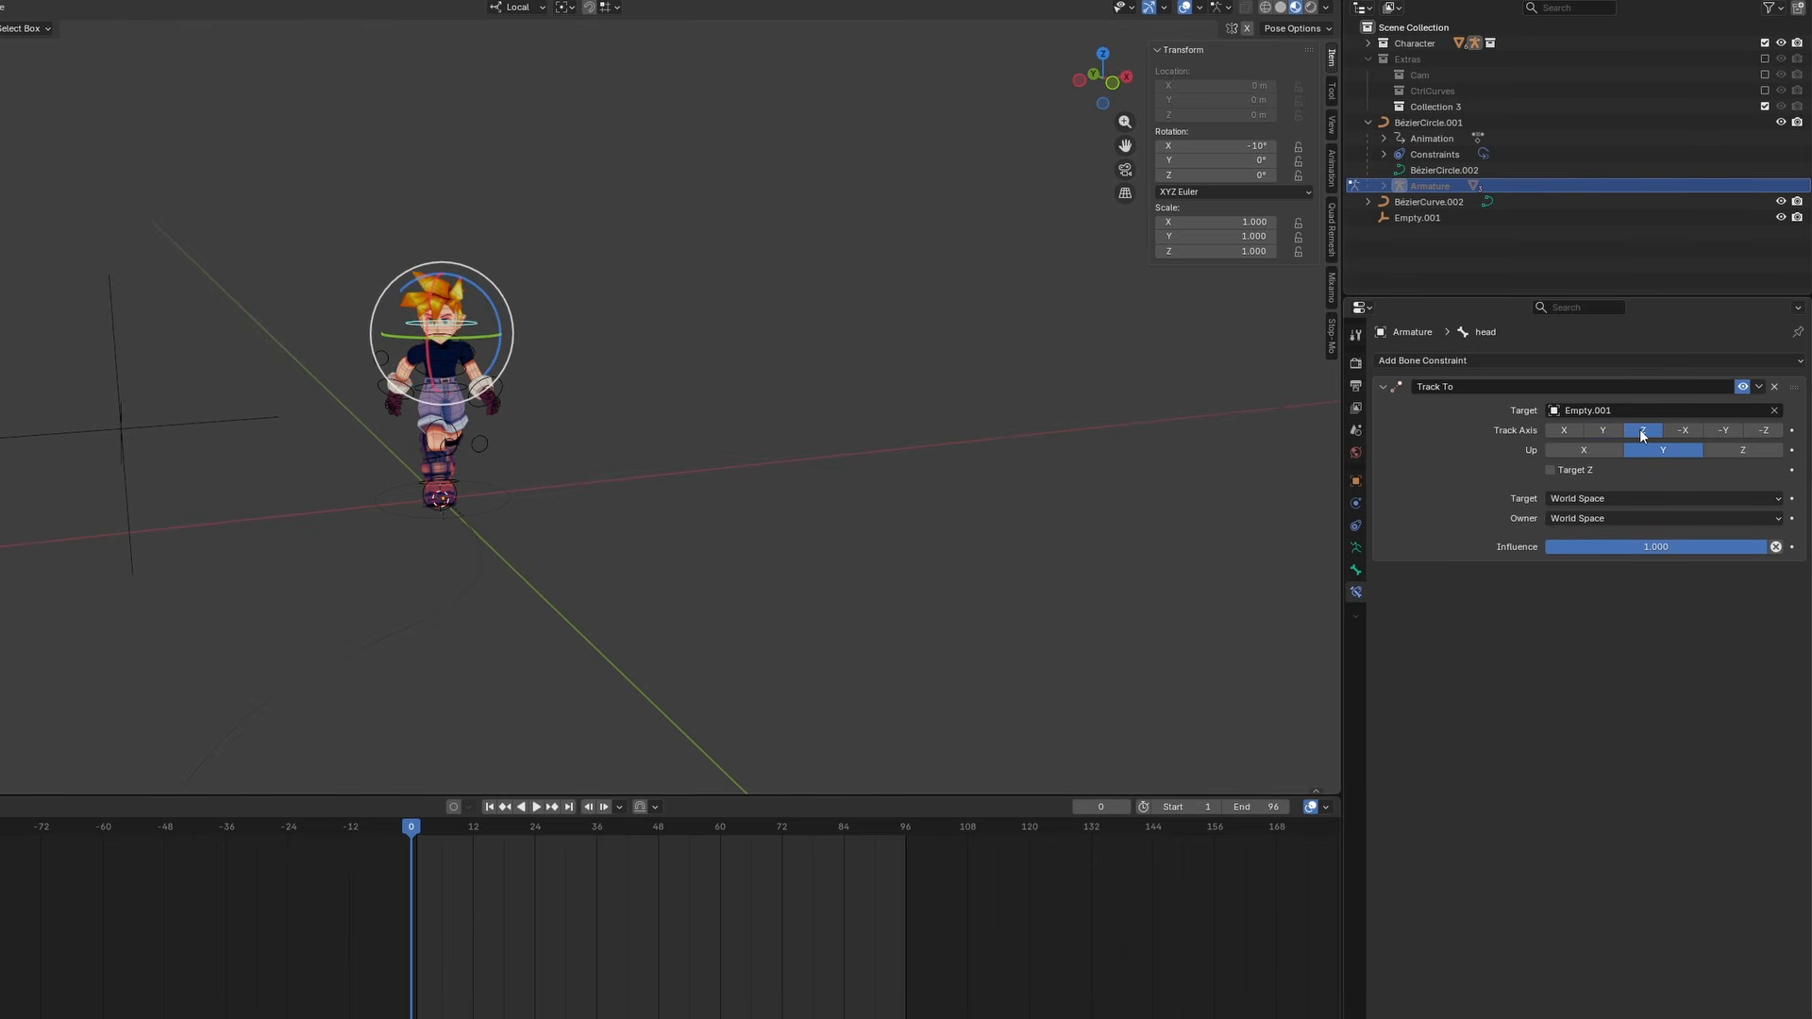
Move the empty beside the head to about X -2.26 m and Z 2.64 m, and hide the viewport overlays during walk playback
key(g)
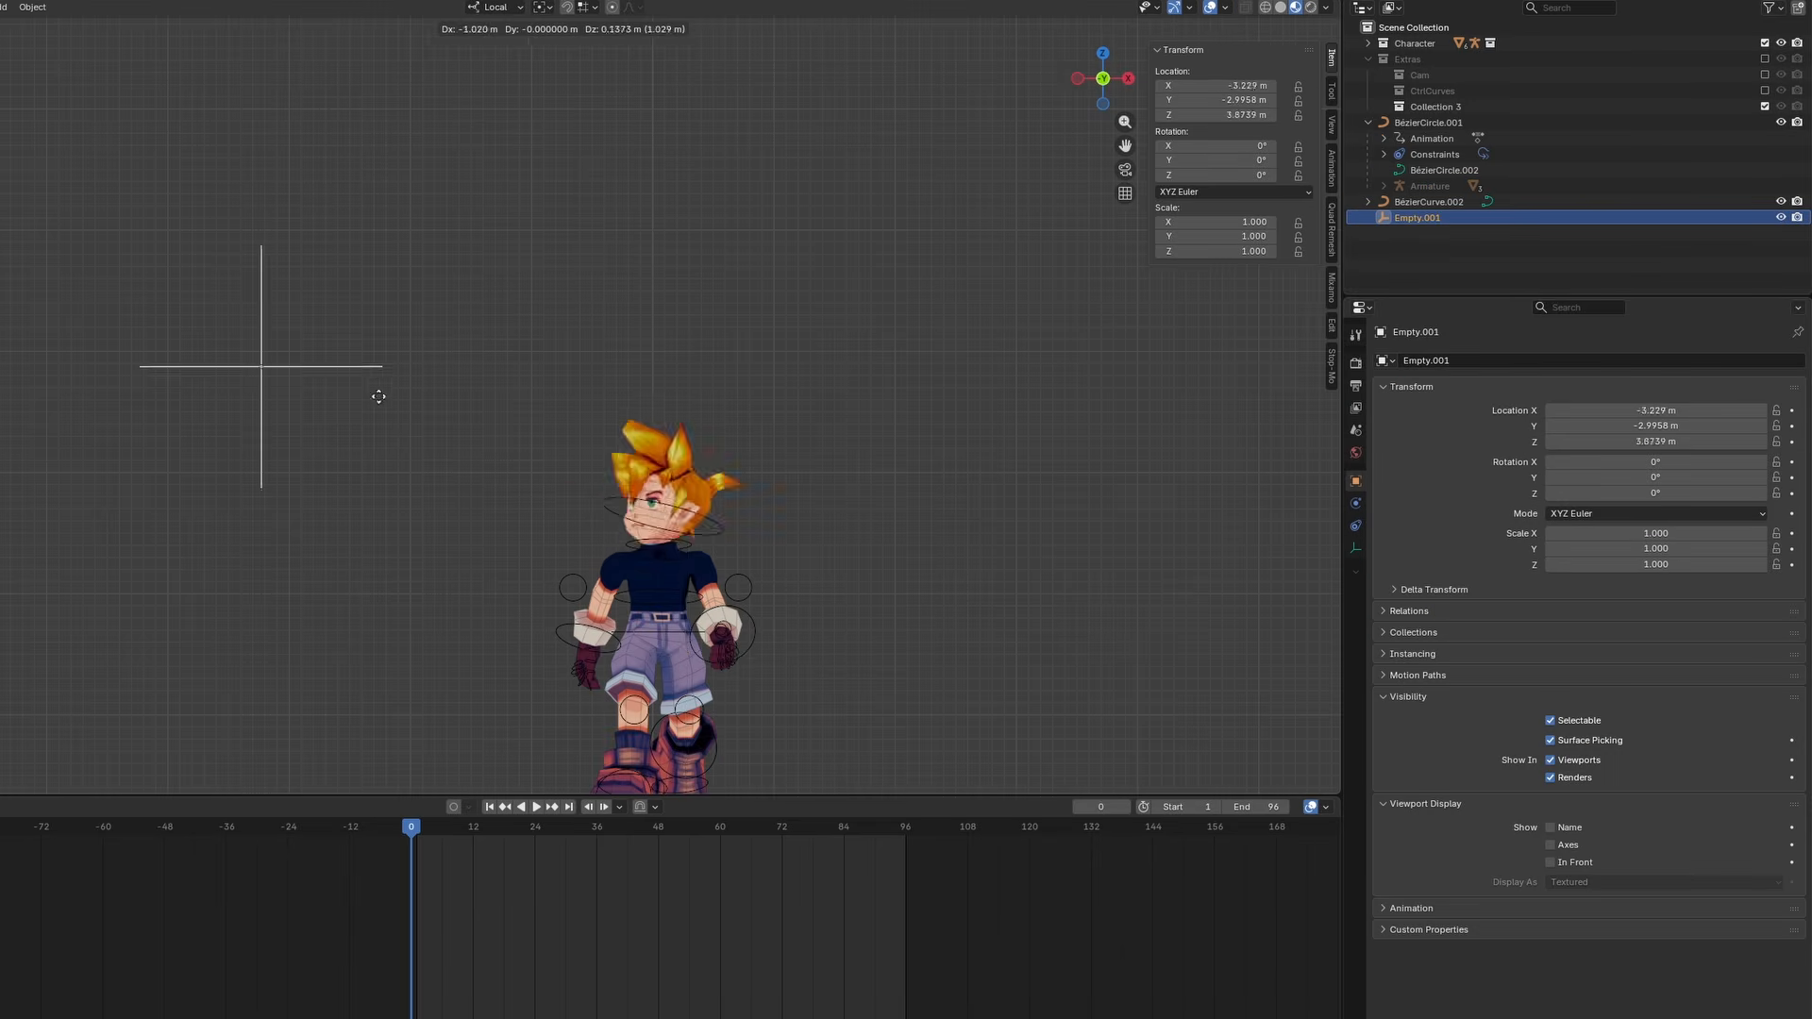
click(497, 522)
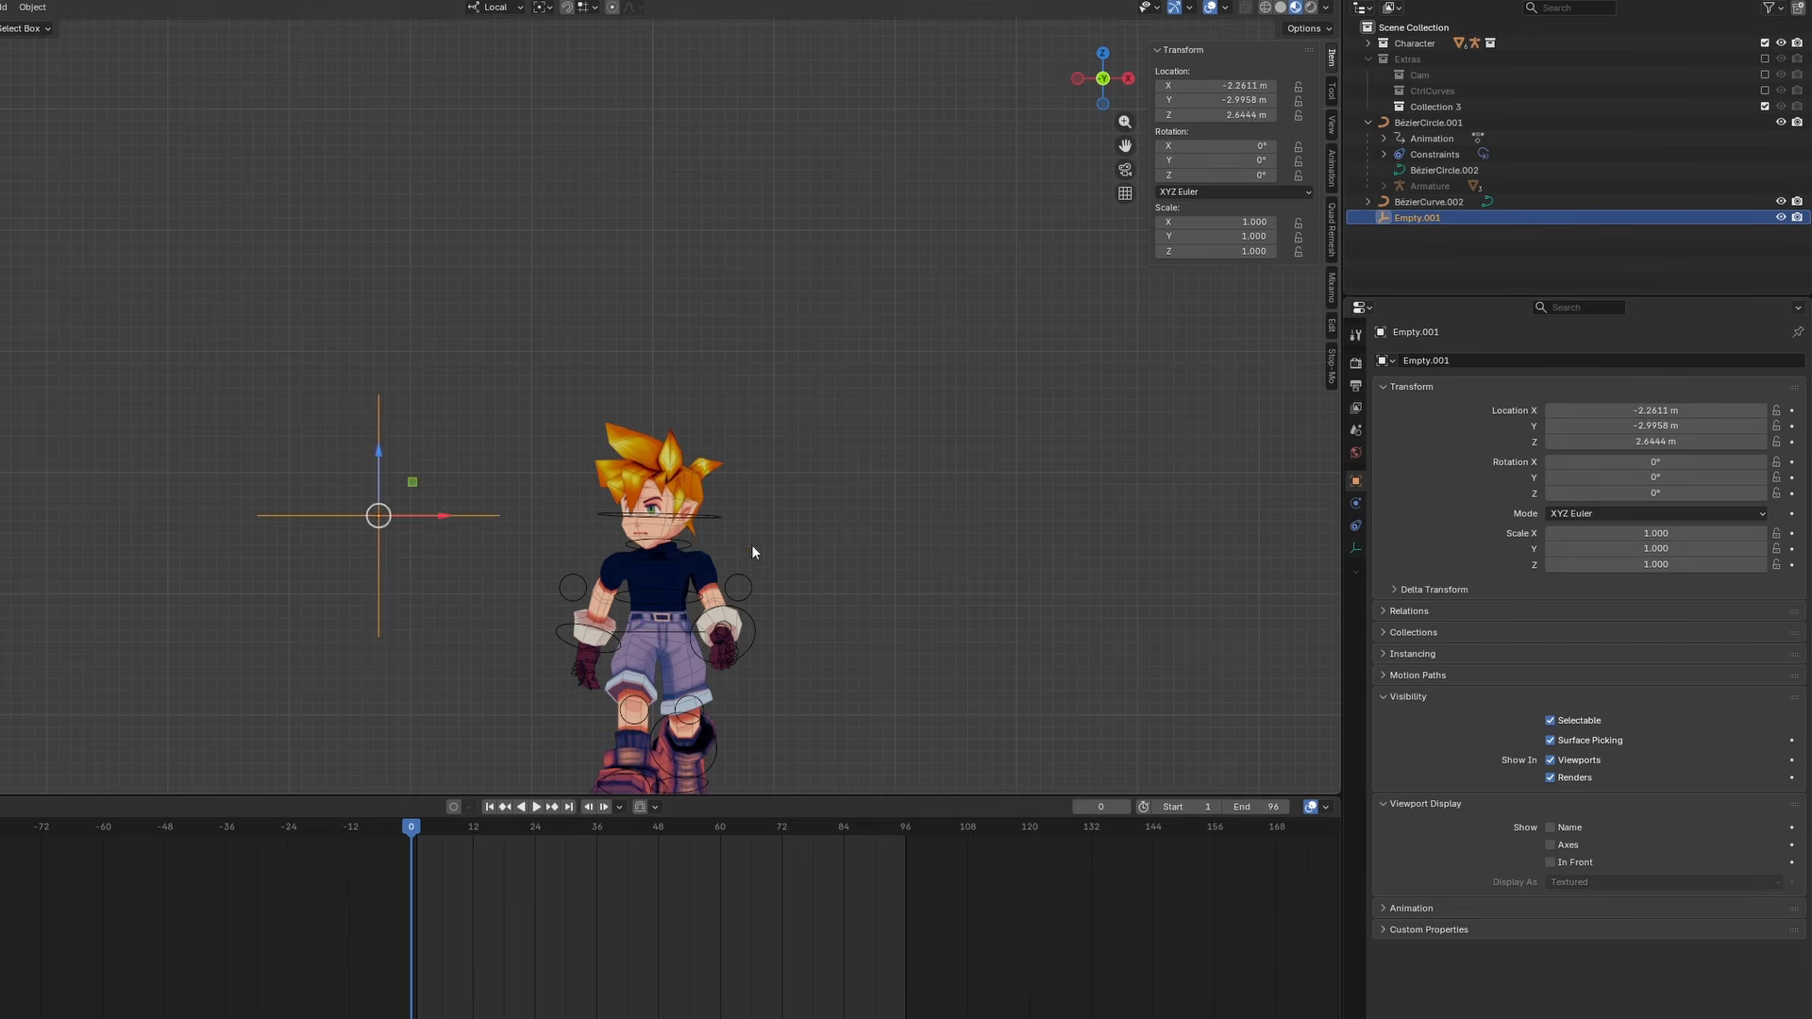
click(725, 514)
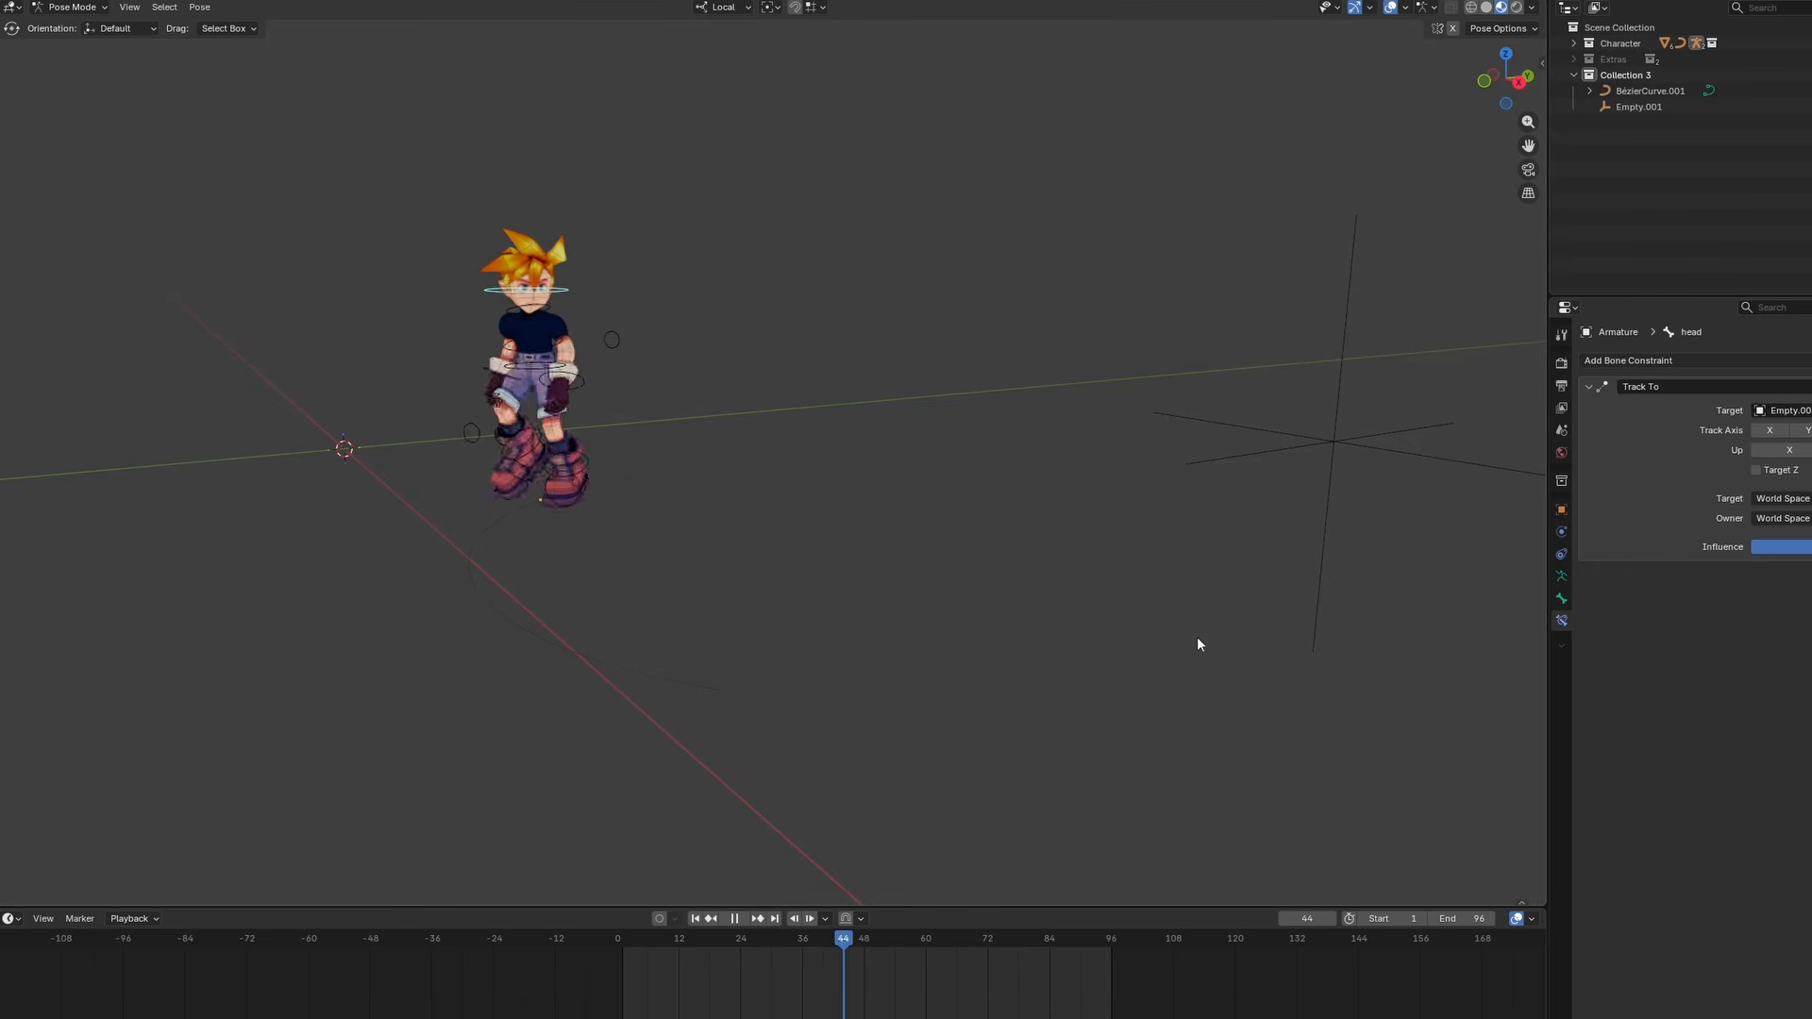
click(1390, 7)
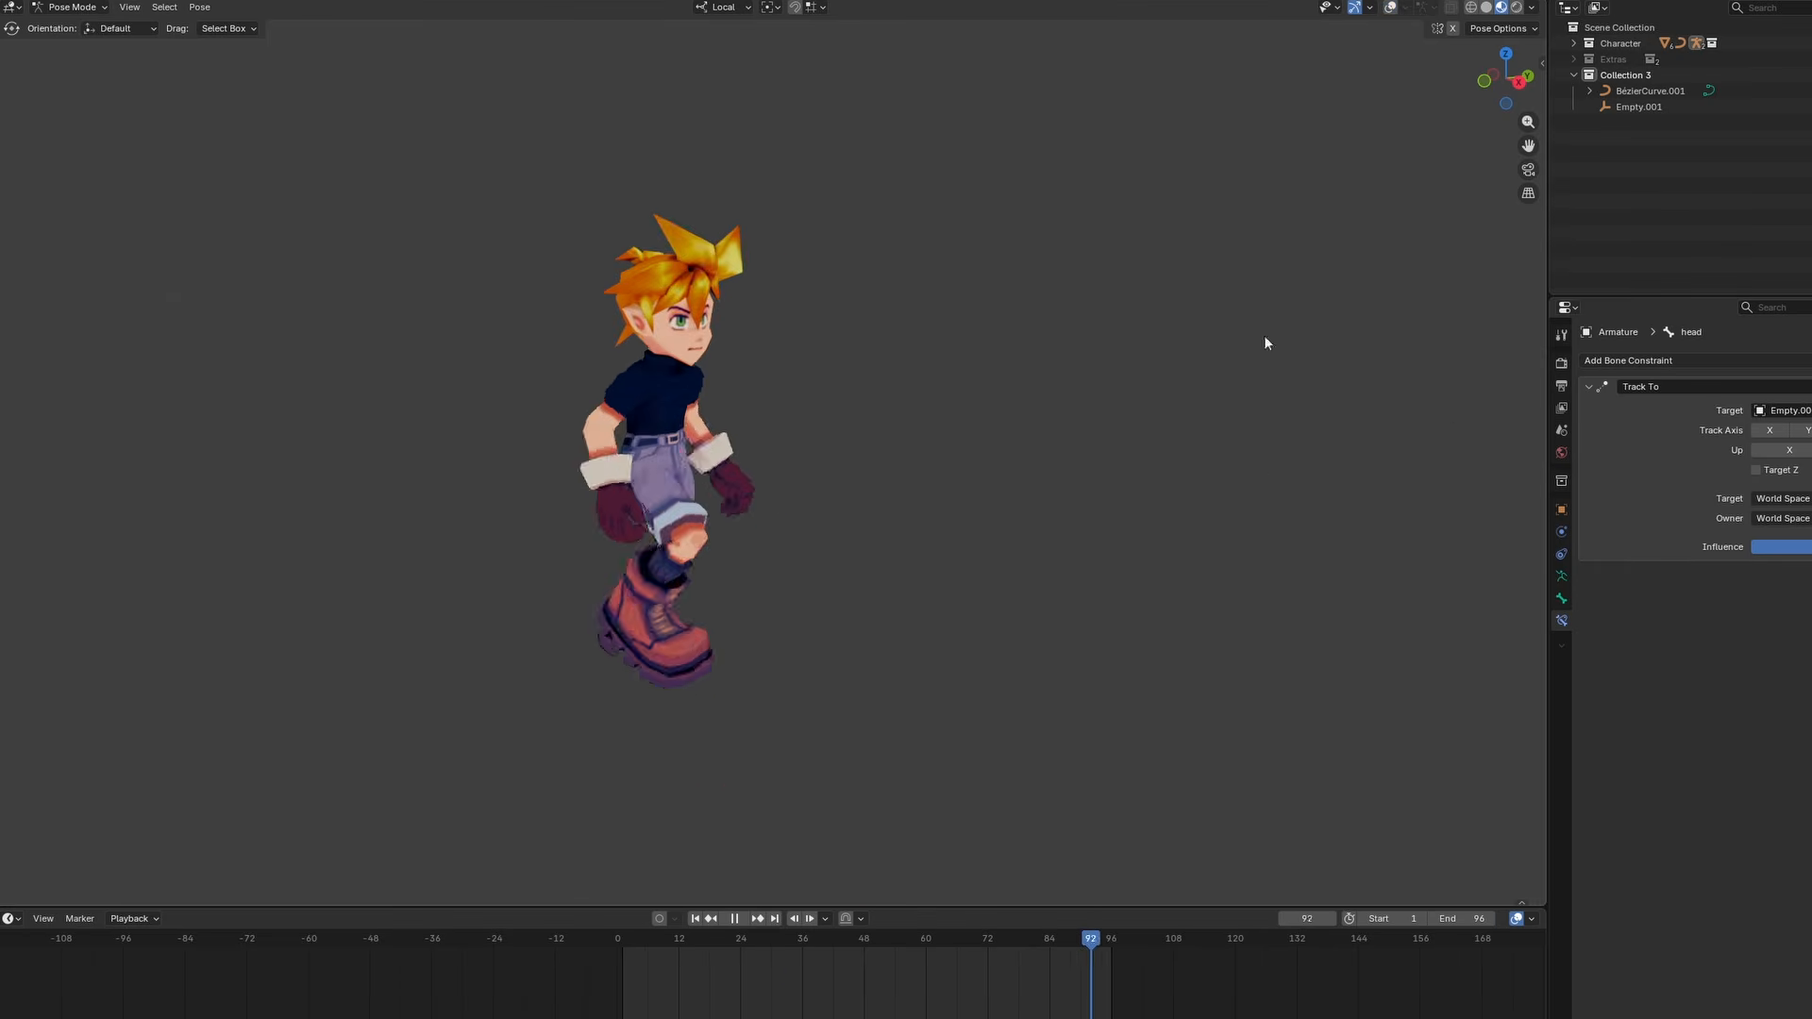